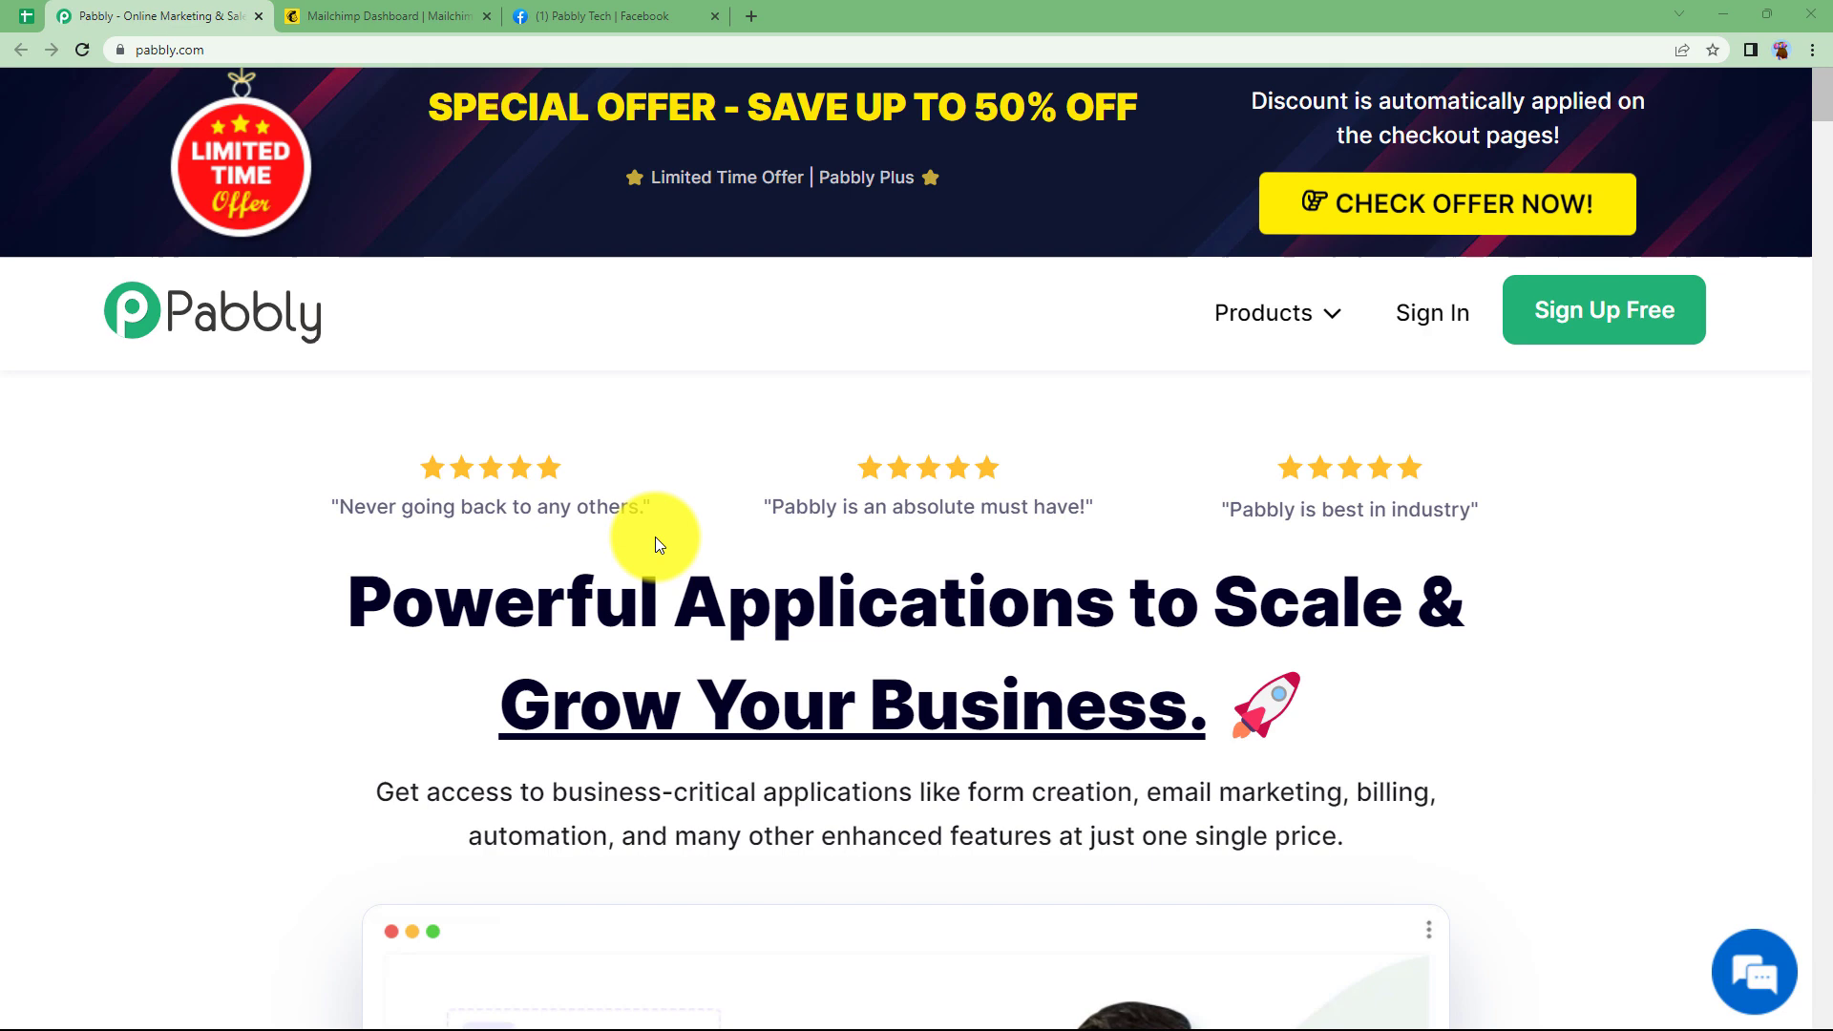
Step: Look over the Pabbly Tech Facebook page and Mailchimp dashboard, then return to the Pabbly homepage
left_click(654, 15)
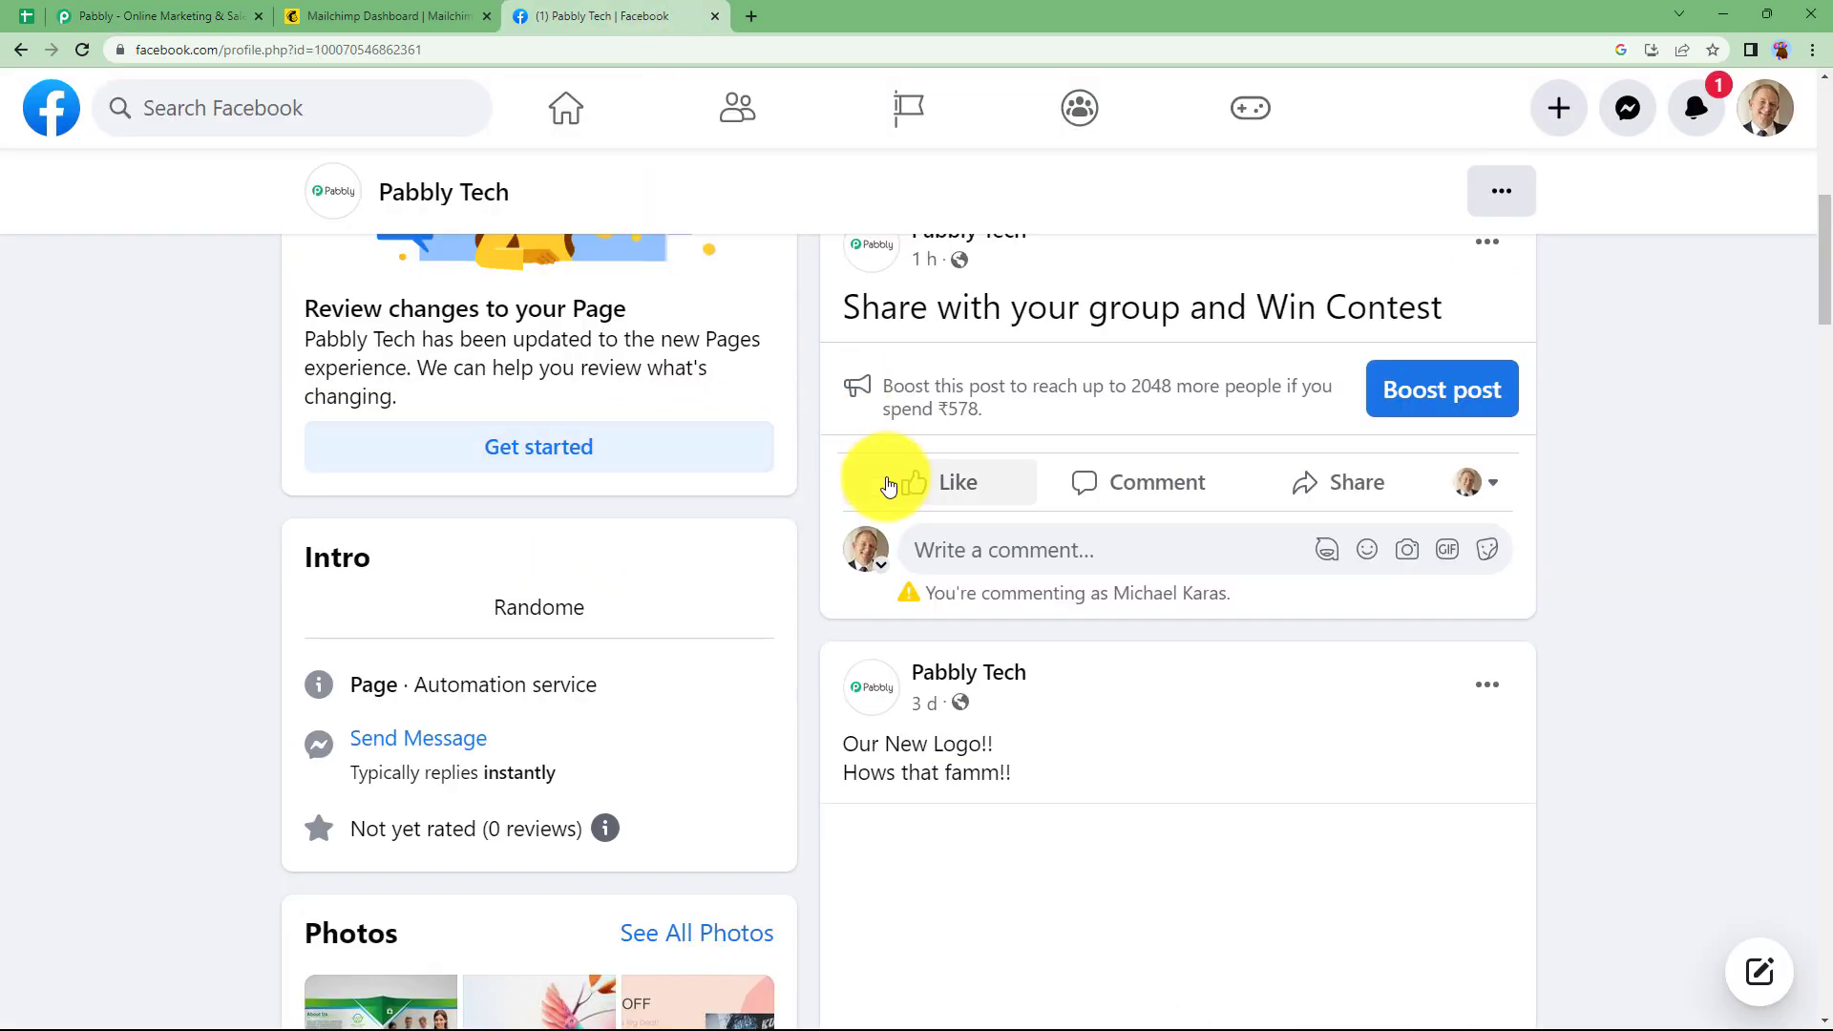
scroll(777, 421, "up", 4)
scroll(626, 455, "up", 2)
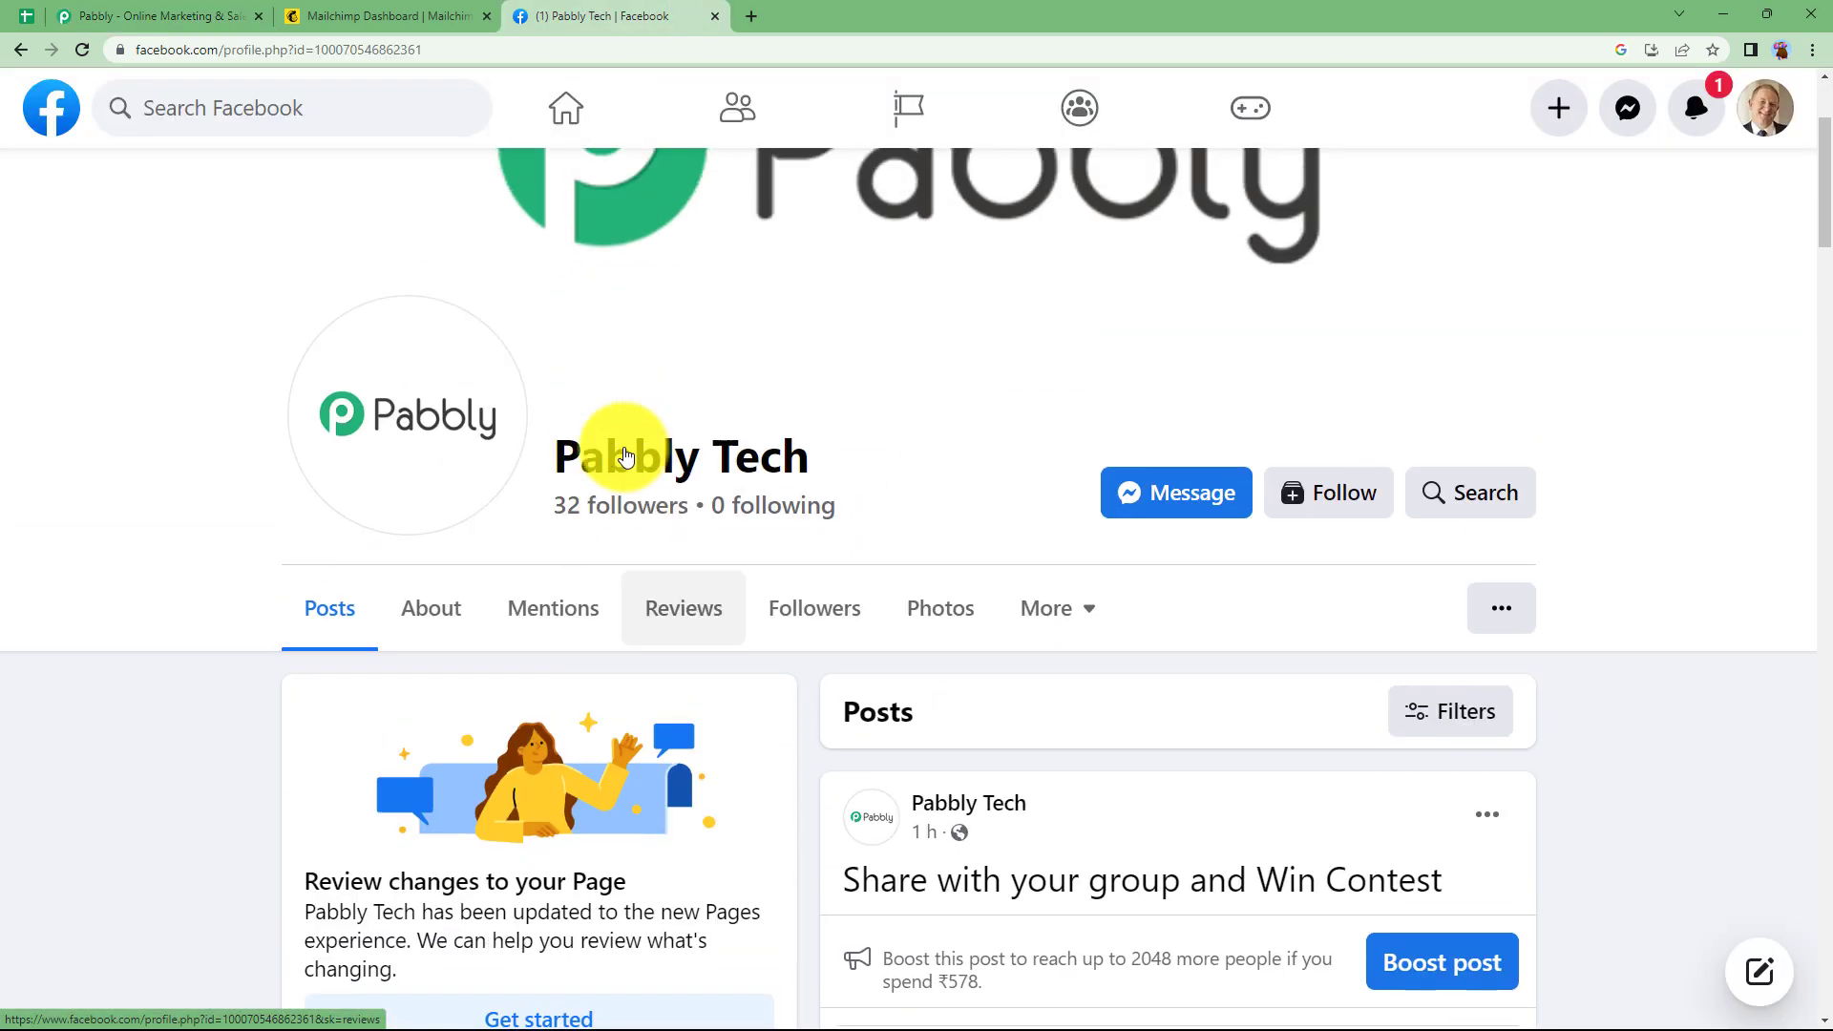
left_click(466, 11)
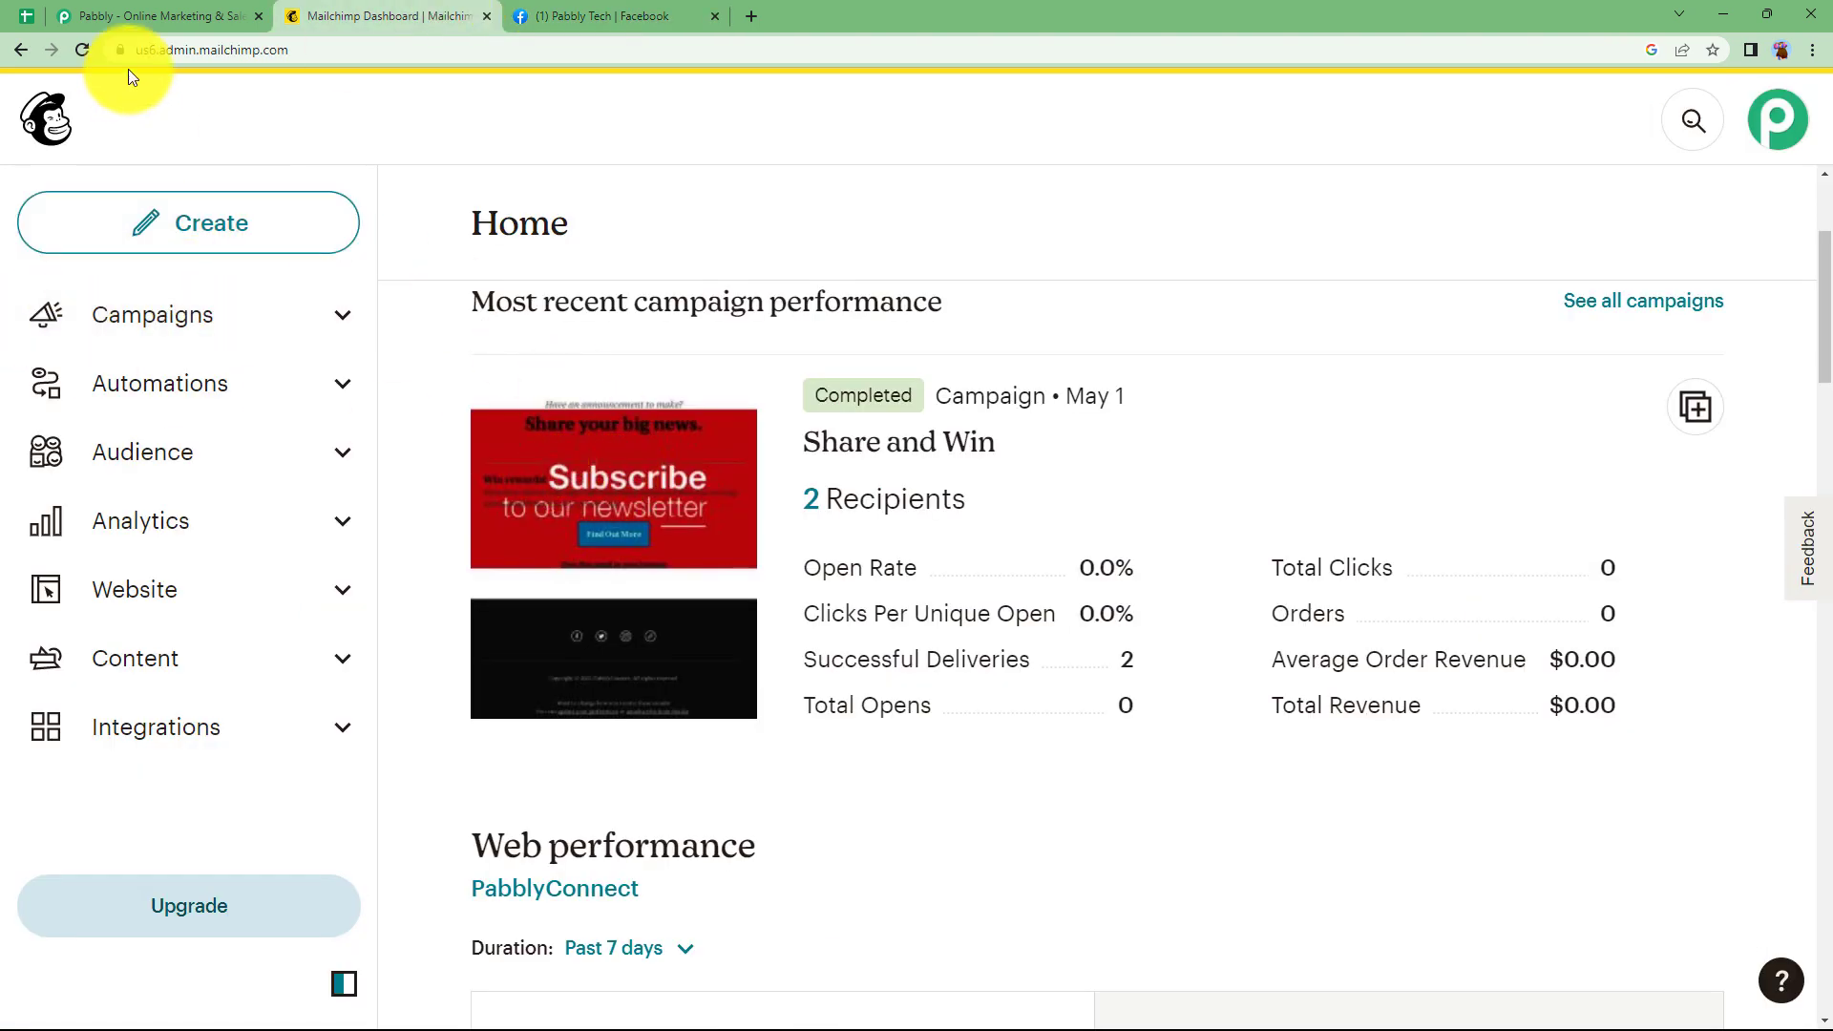
left_click(158, 16)
Step: Sign in to Pabbly and find Pabbly Connect on the All Apps page
mouse_move(1346, 311)
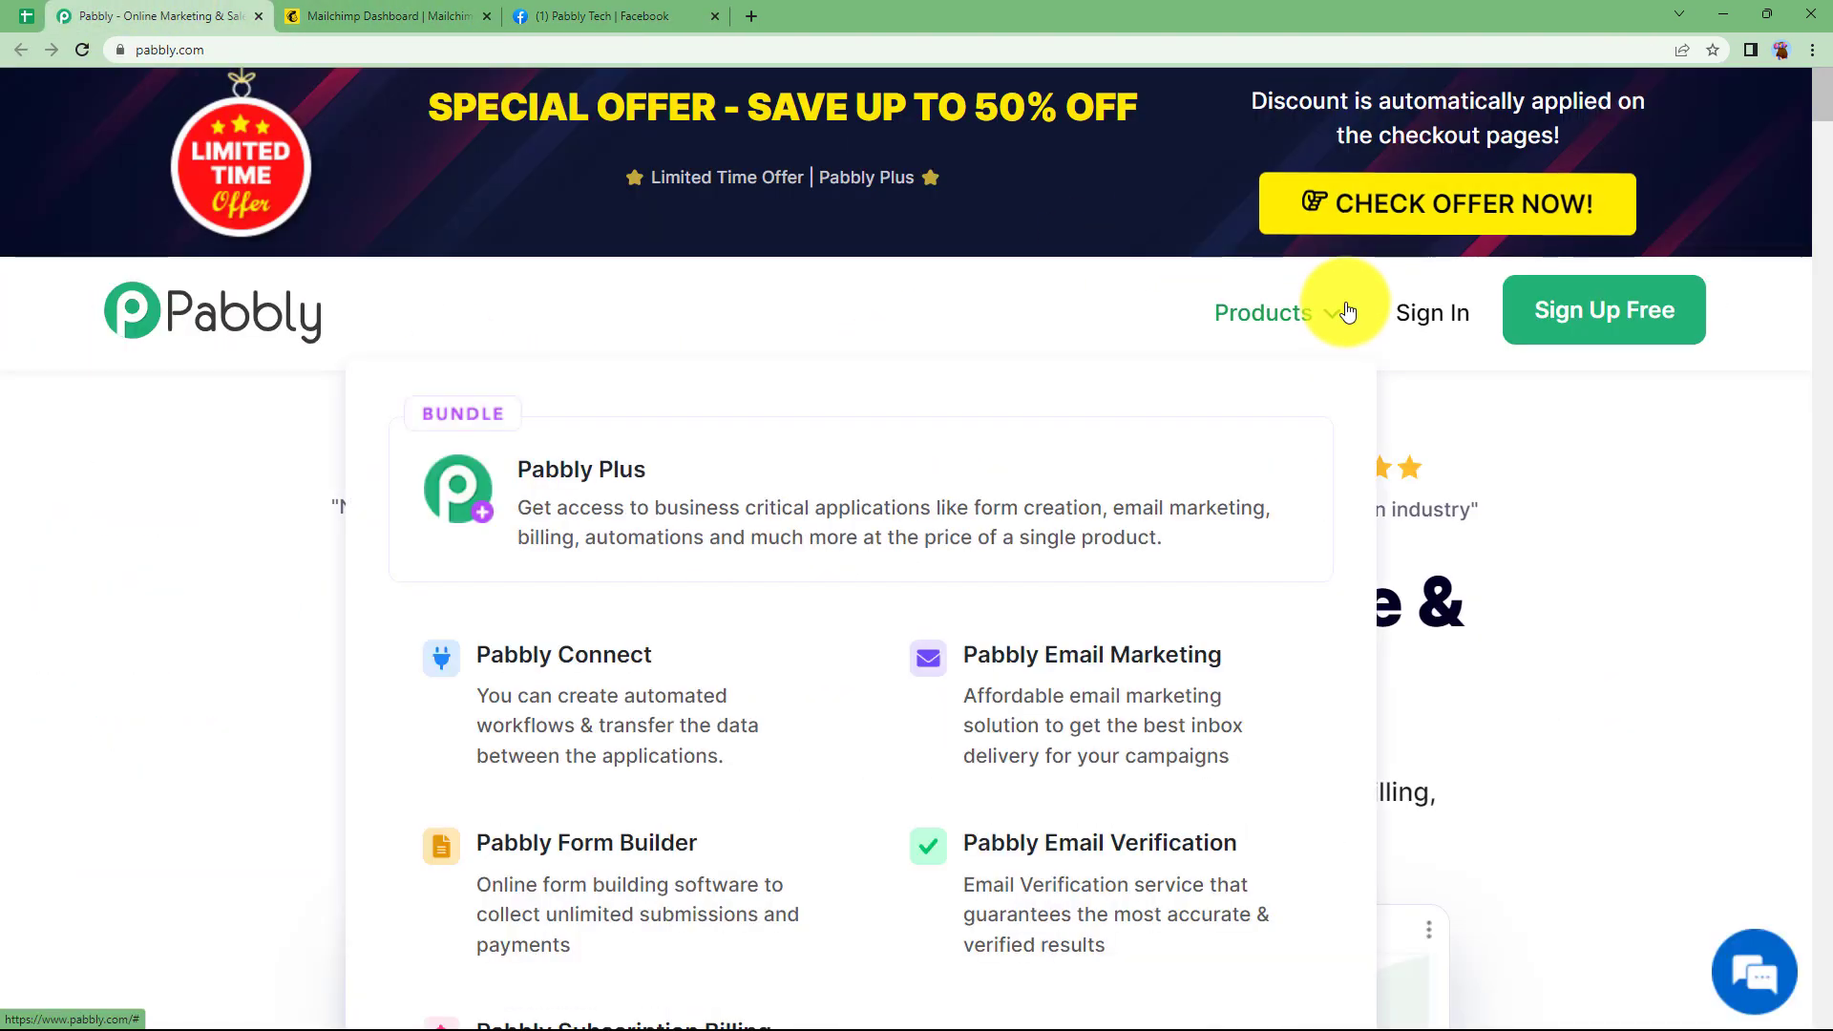
left_click(1415, 316)
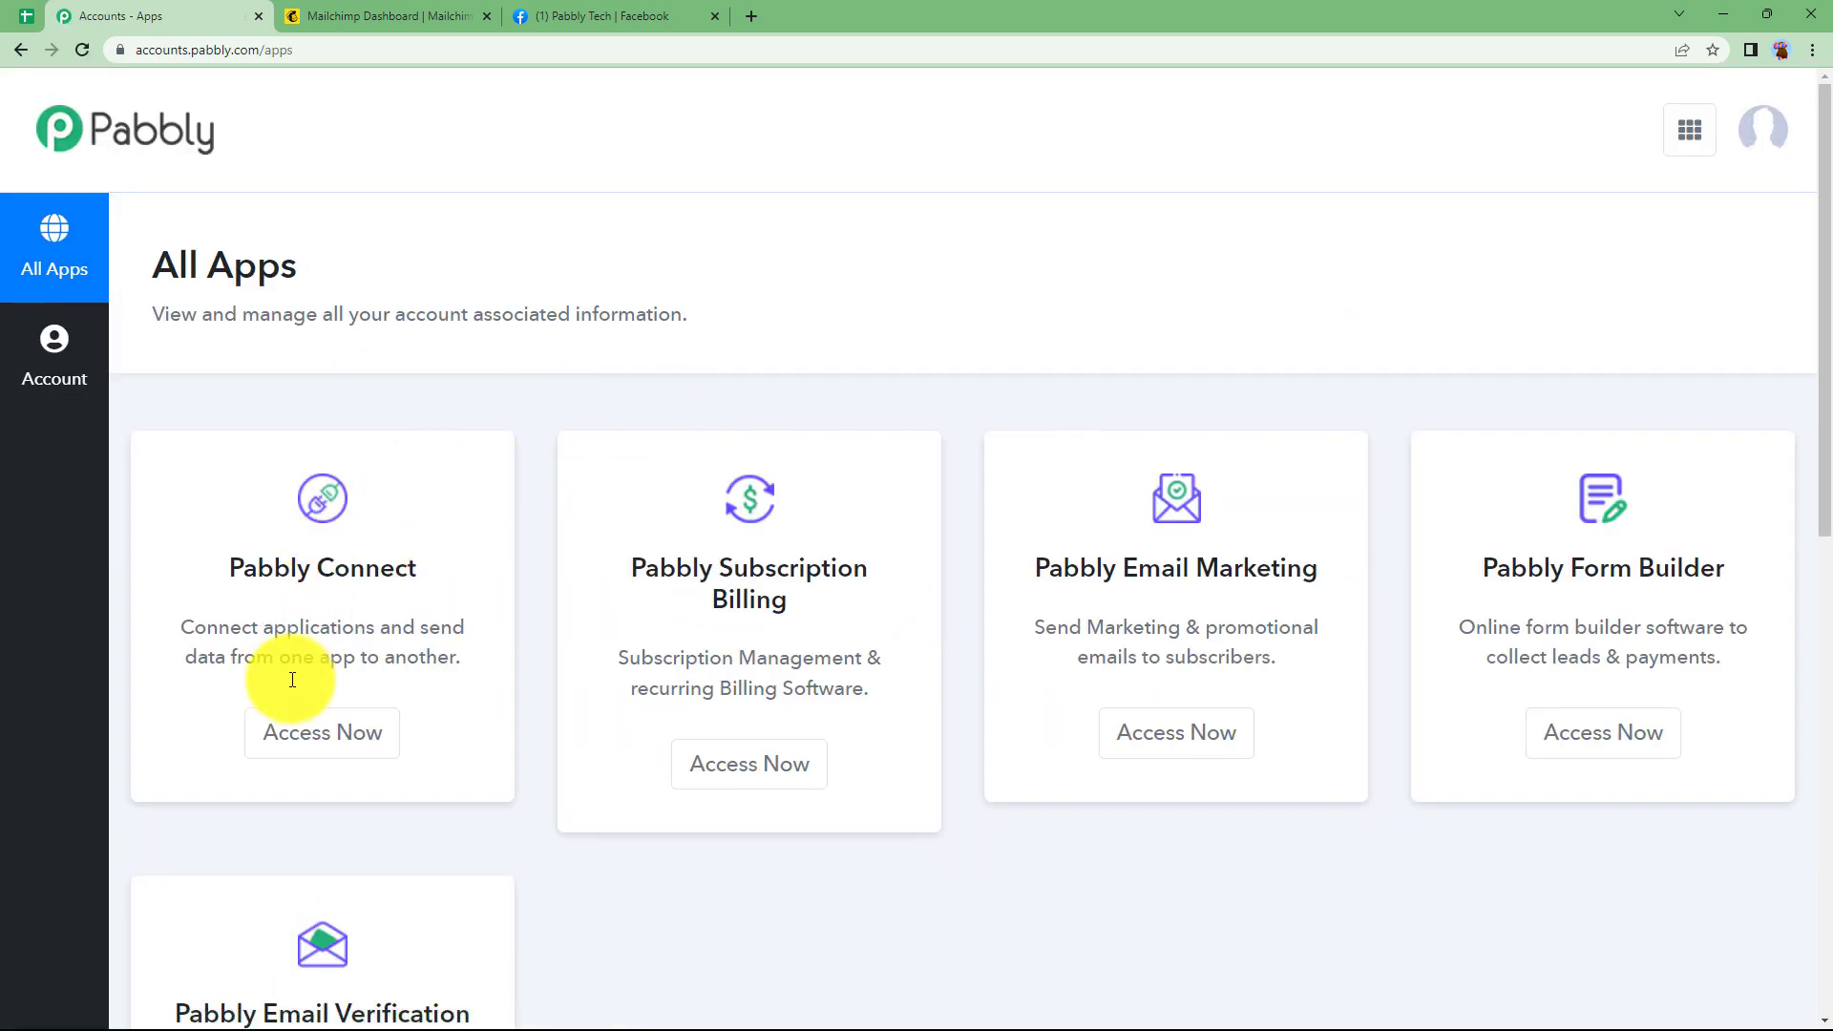
scroll(438, 380, "down", 3)
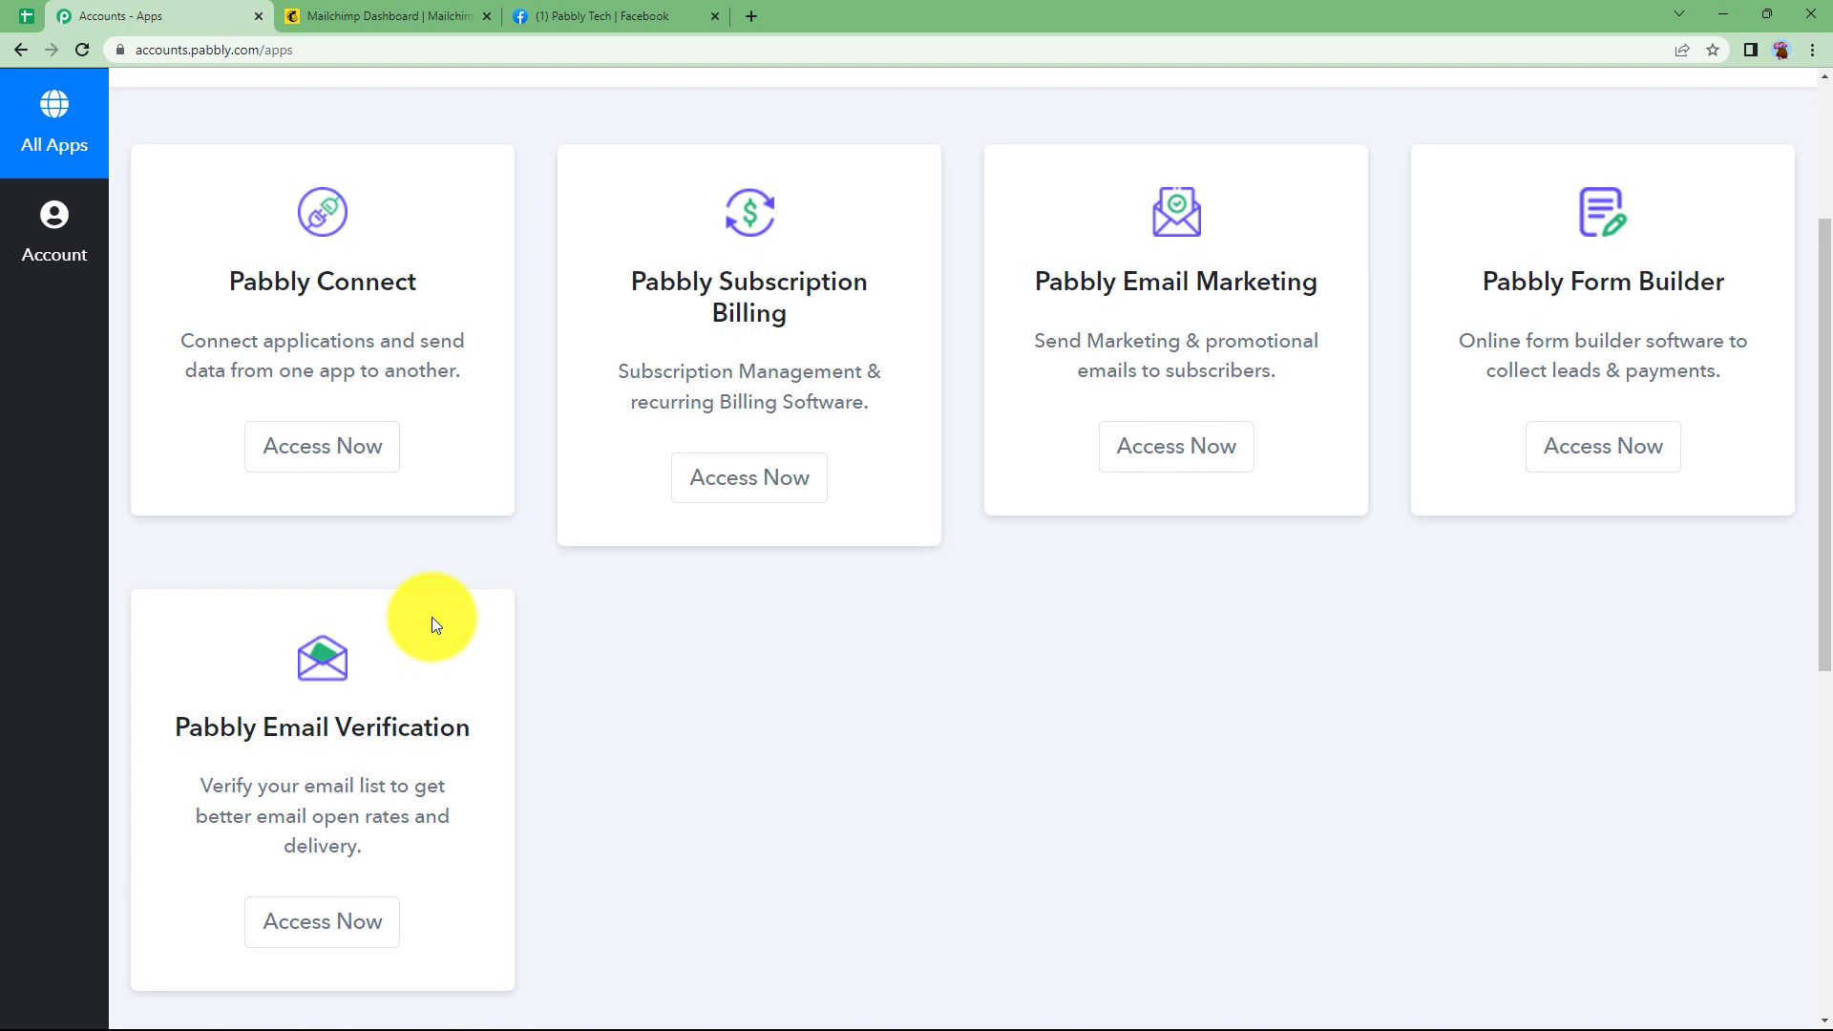
scroll(397, 387, "up", 2)
left_click_drag(229, 474, 398, 461)
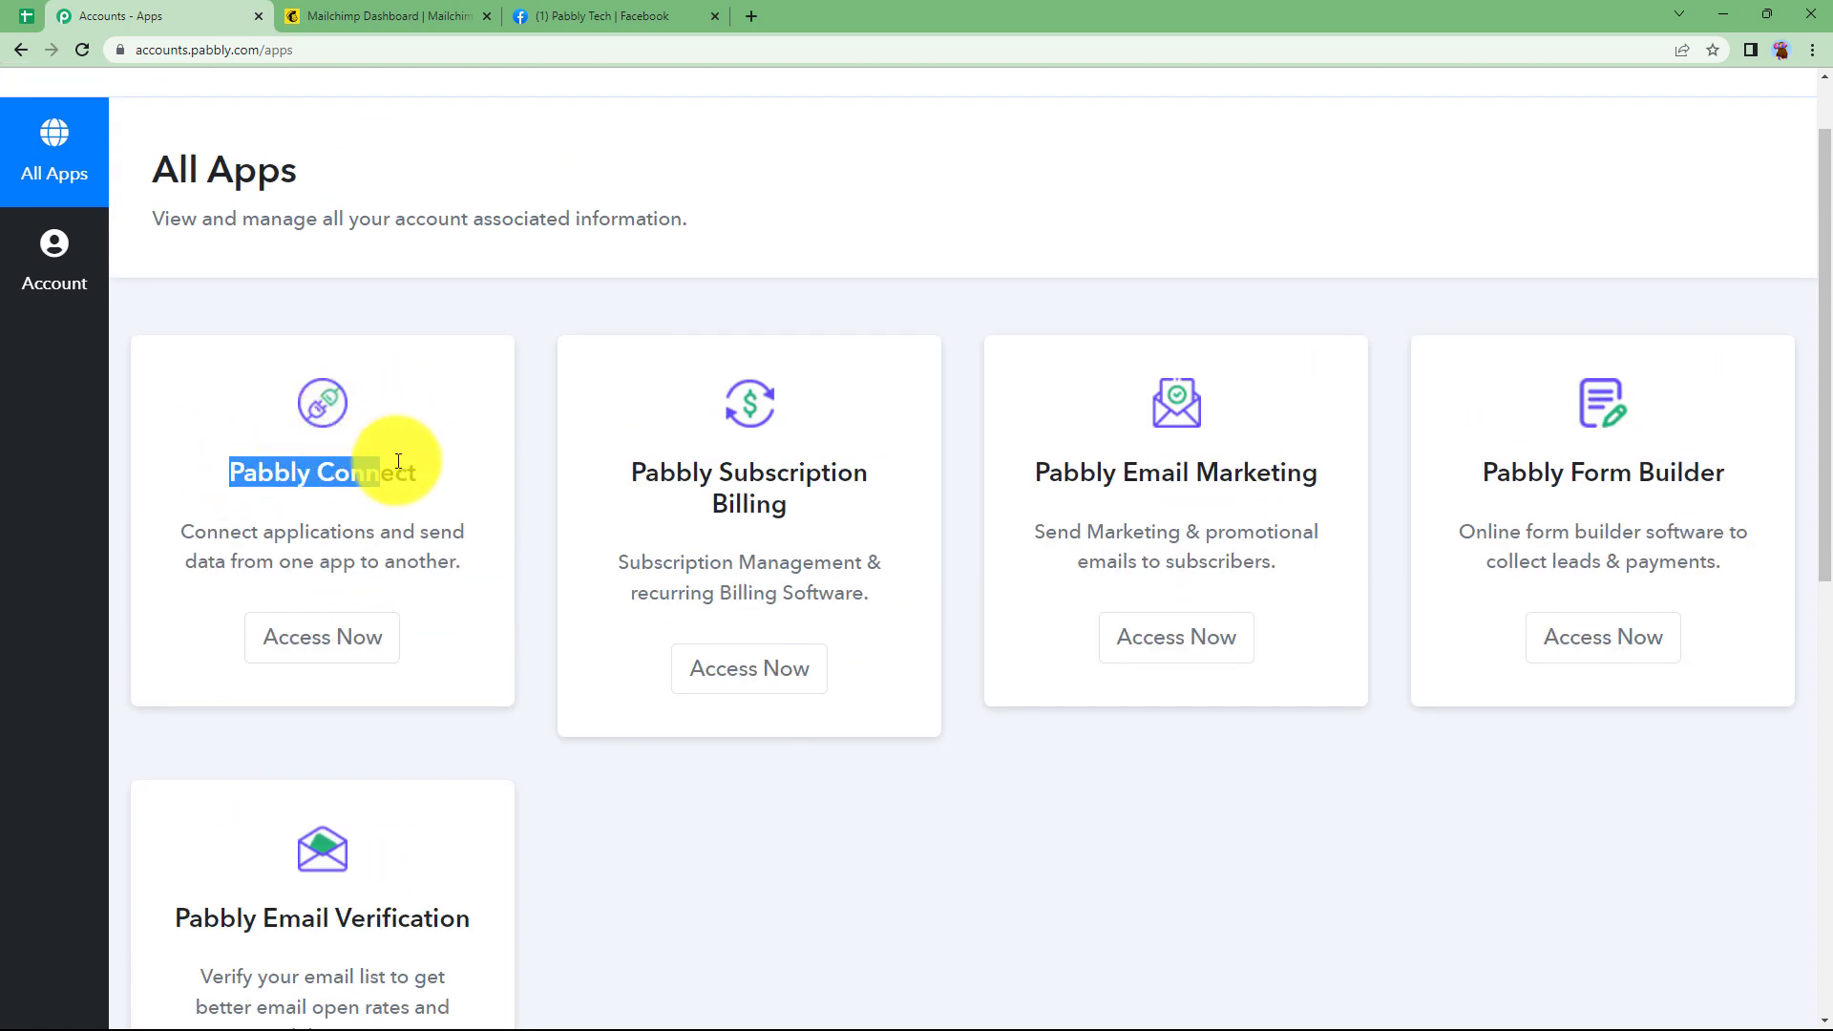
left_click(455, 420)
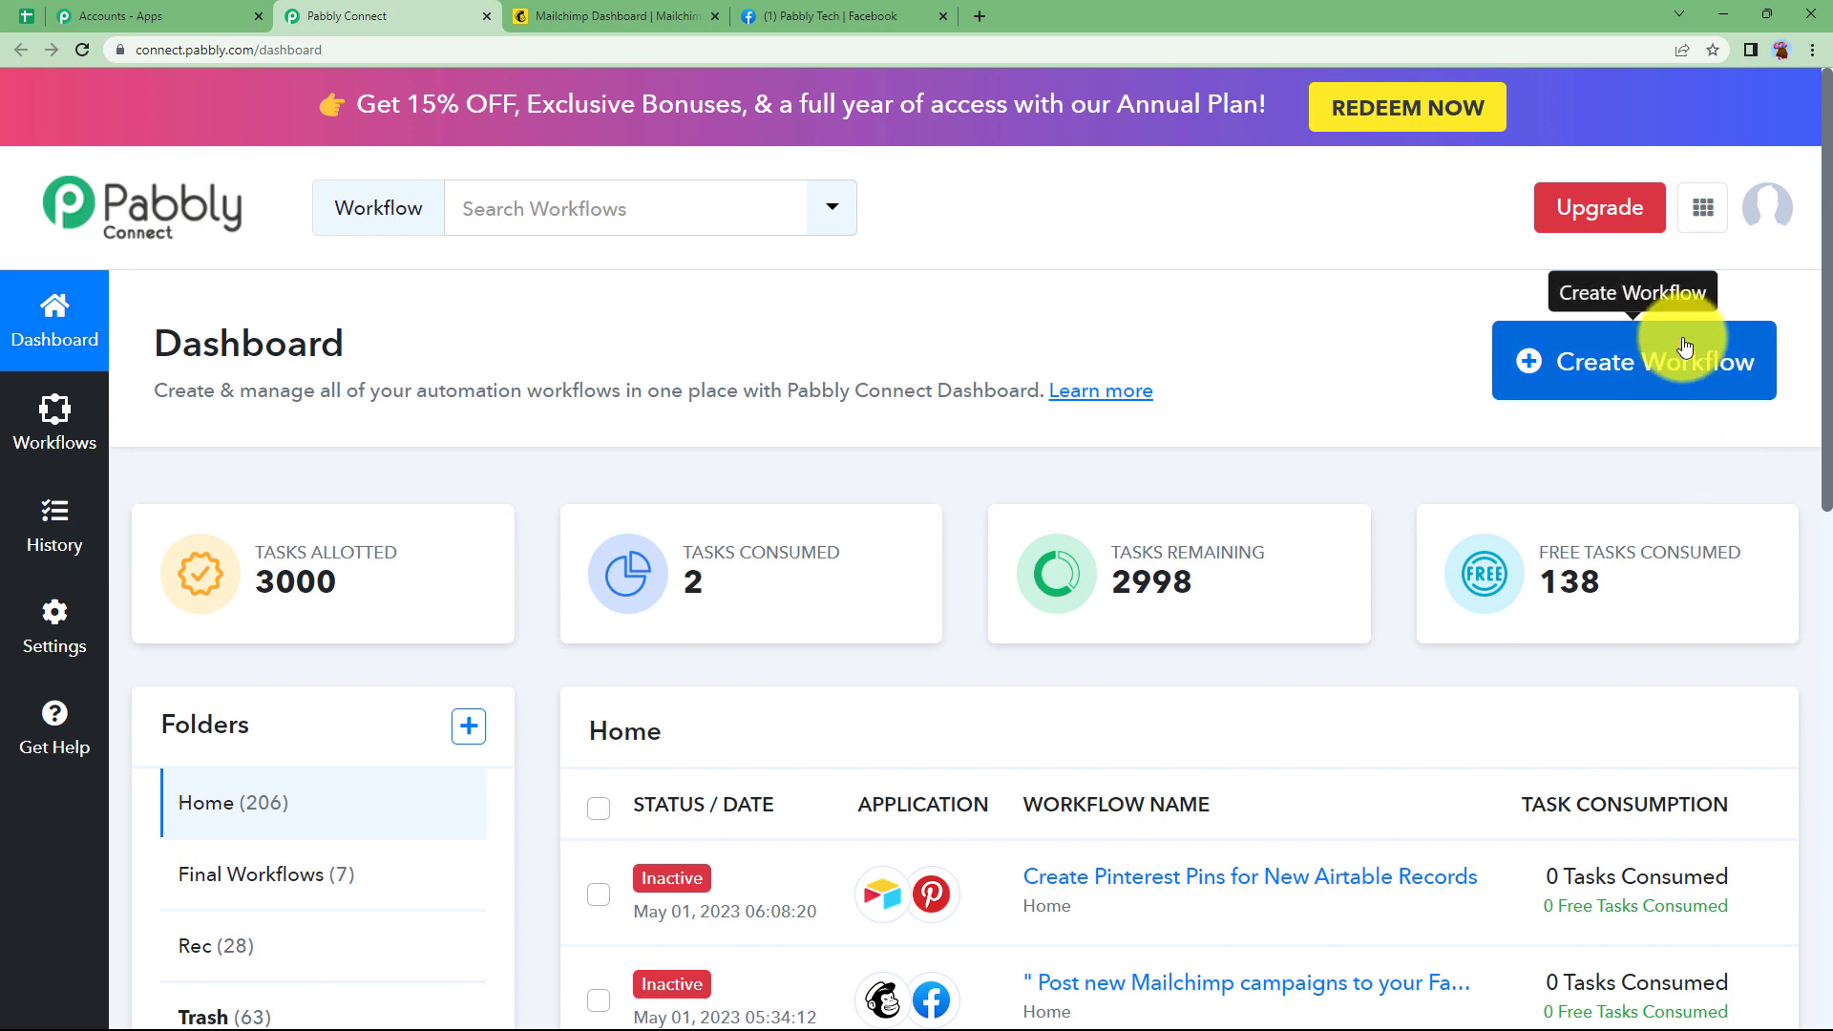
Step: Create a workflow named 'Post New Mailchimp Campaigns to Facebook Page' and open its editor
left_click(1644, 369)
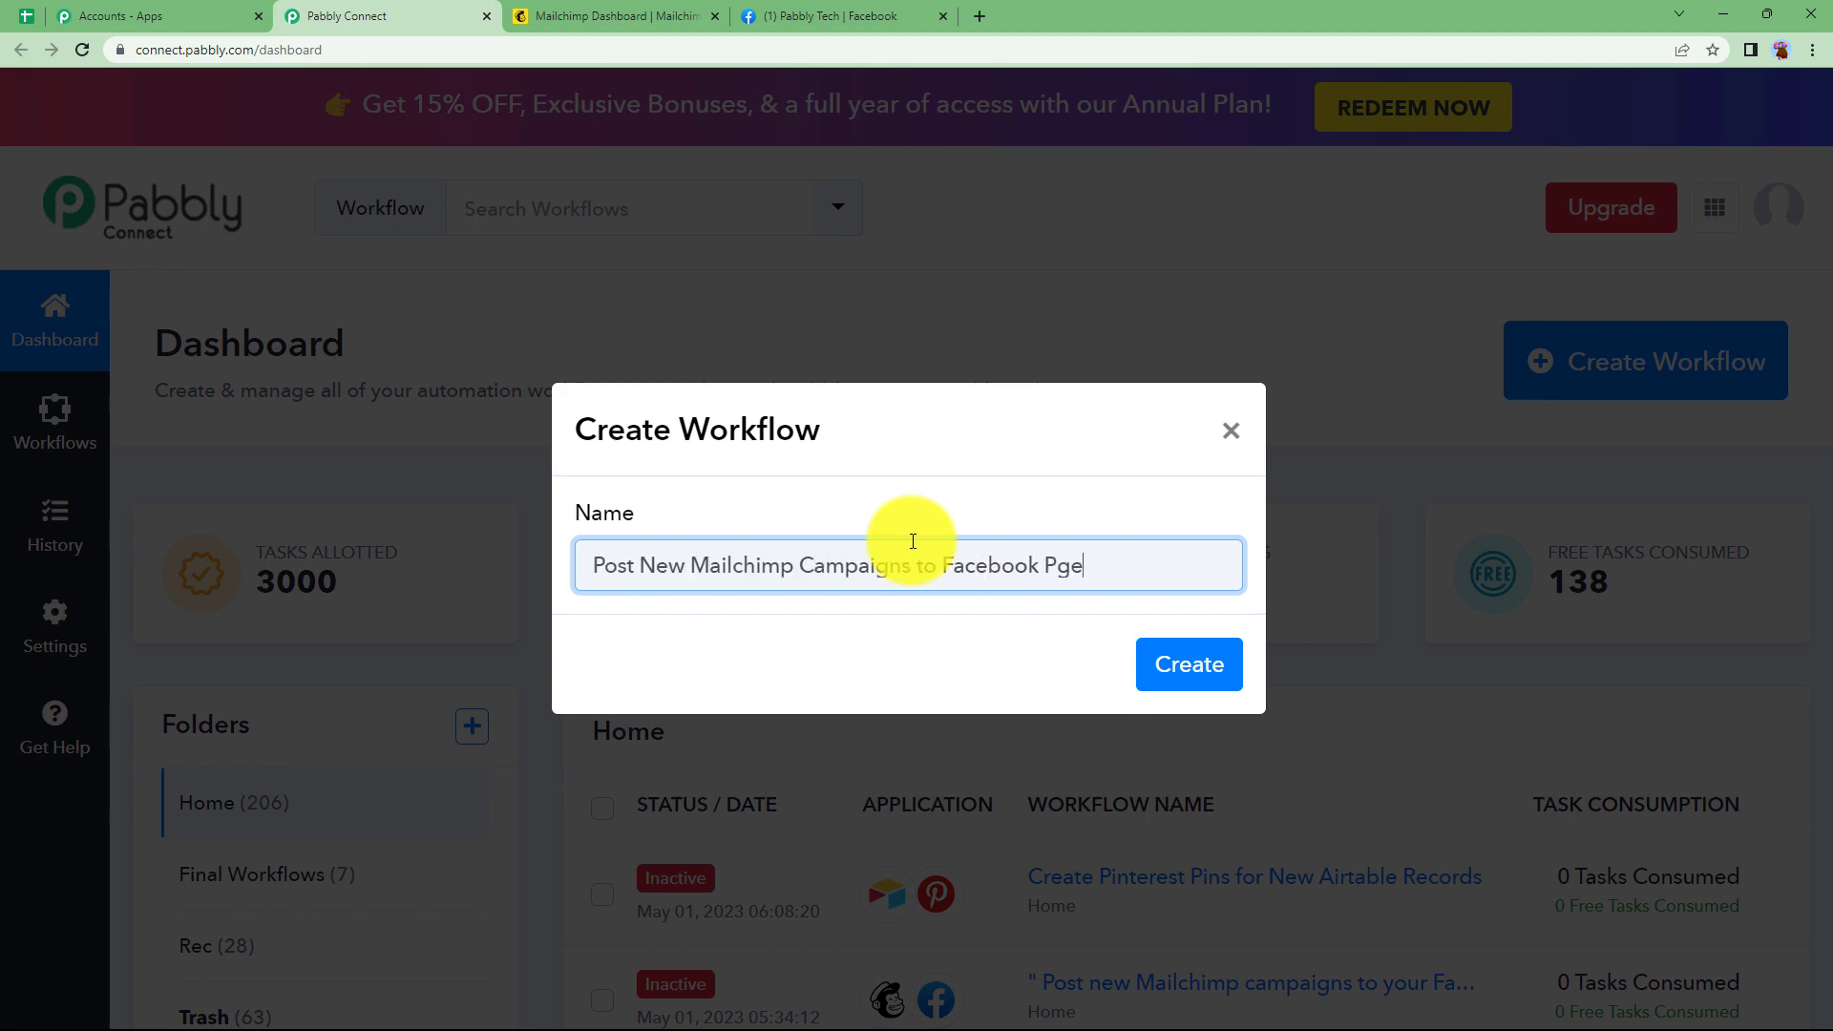
left_click(1160, 663)
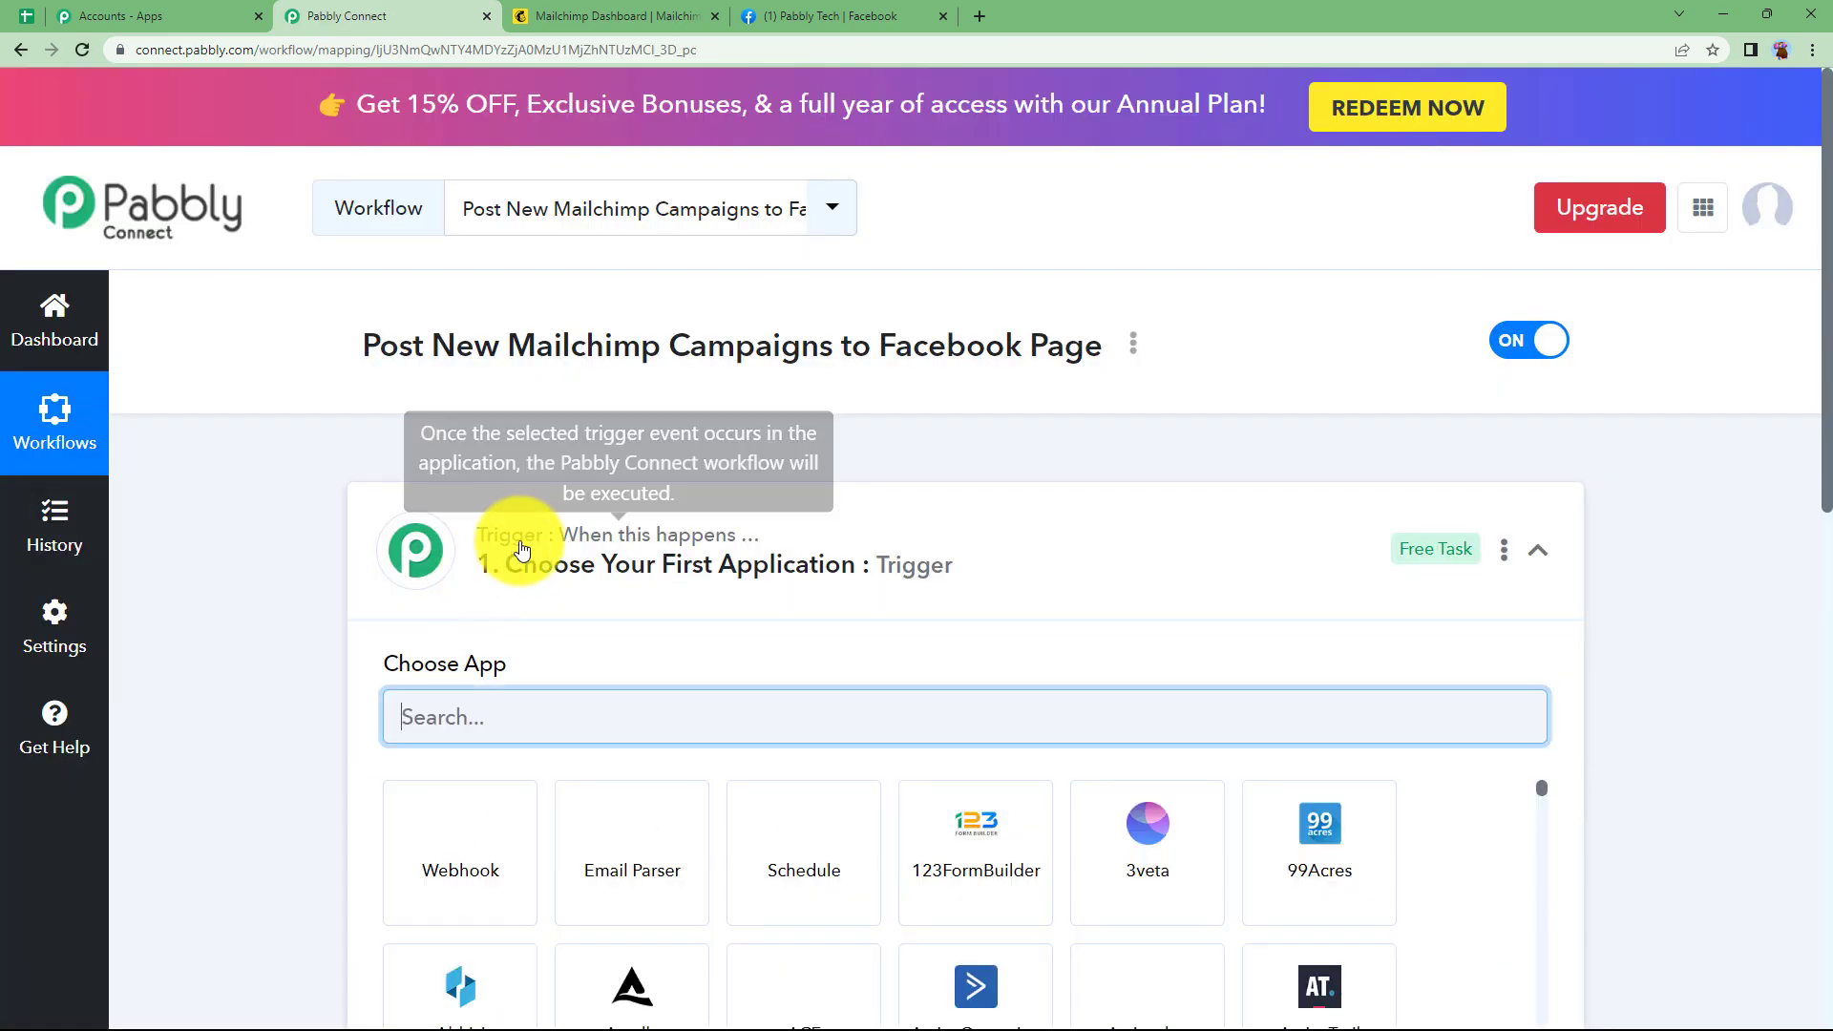
left_click(523, 540)
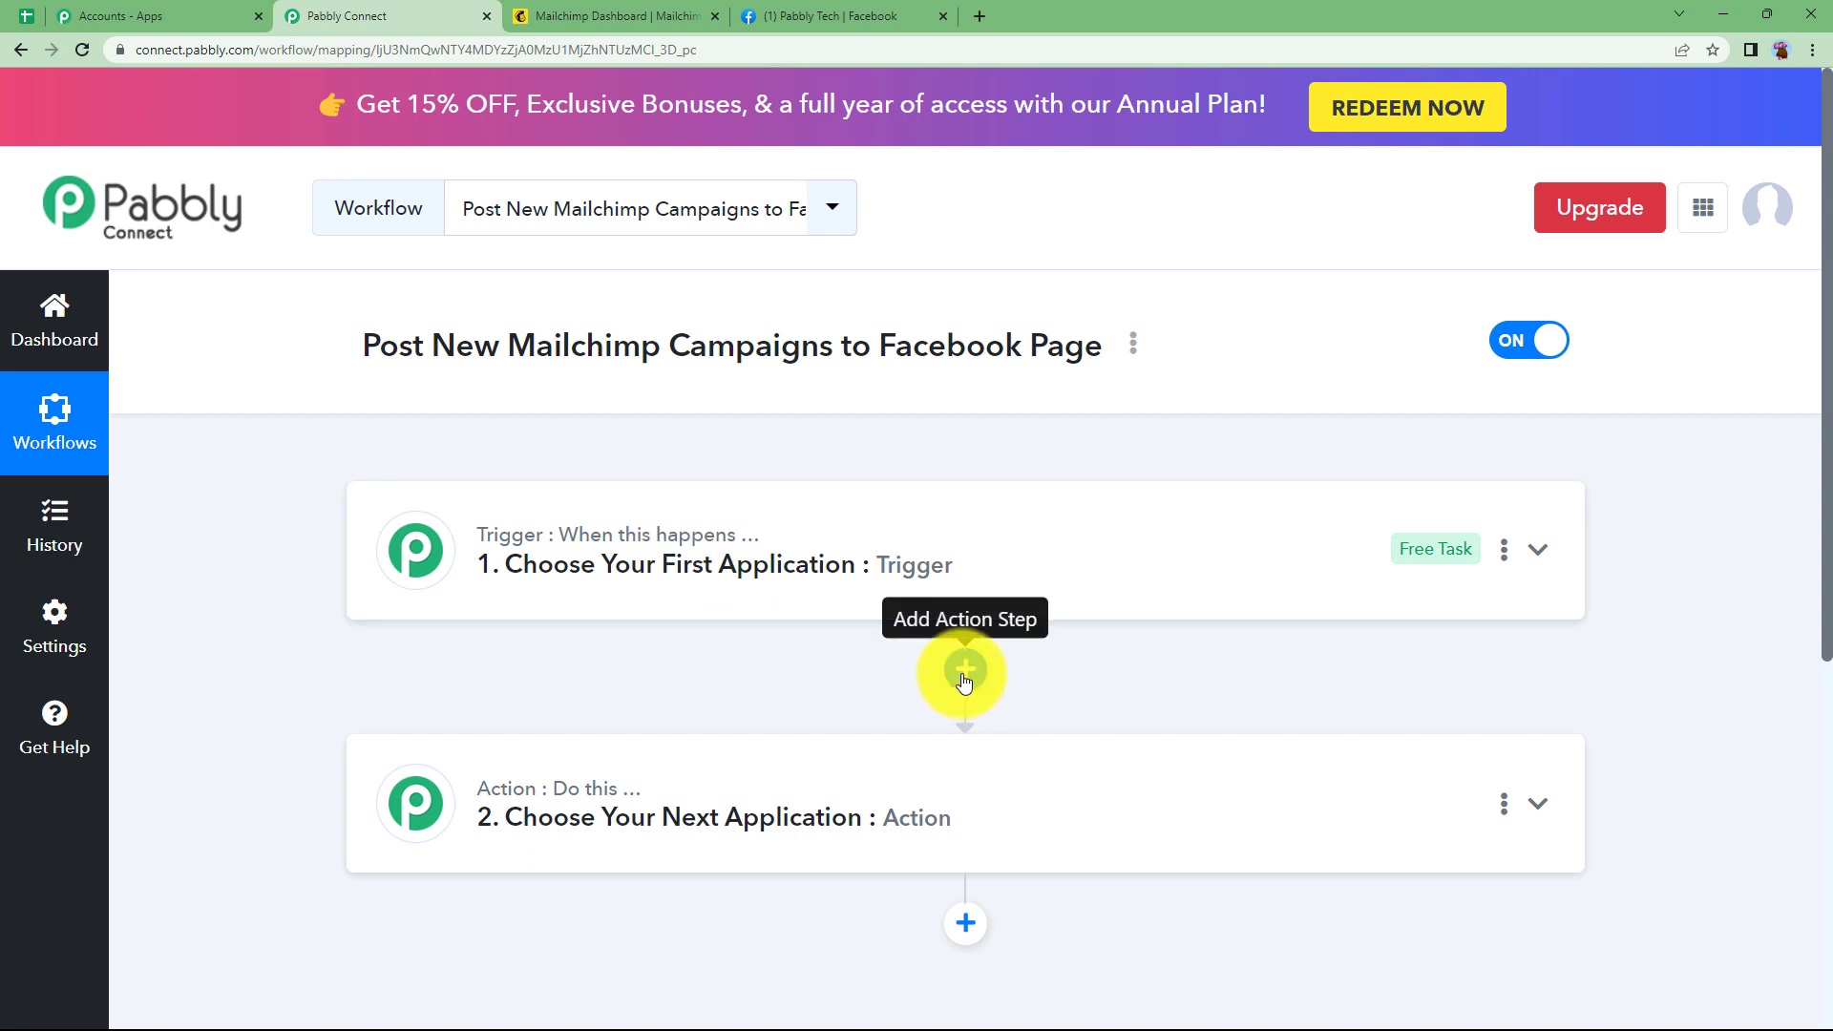
Step: Check the Mailchimp and Facebook tabs, then expand the trigger step to choose its app
mouse_move(737, 554)
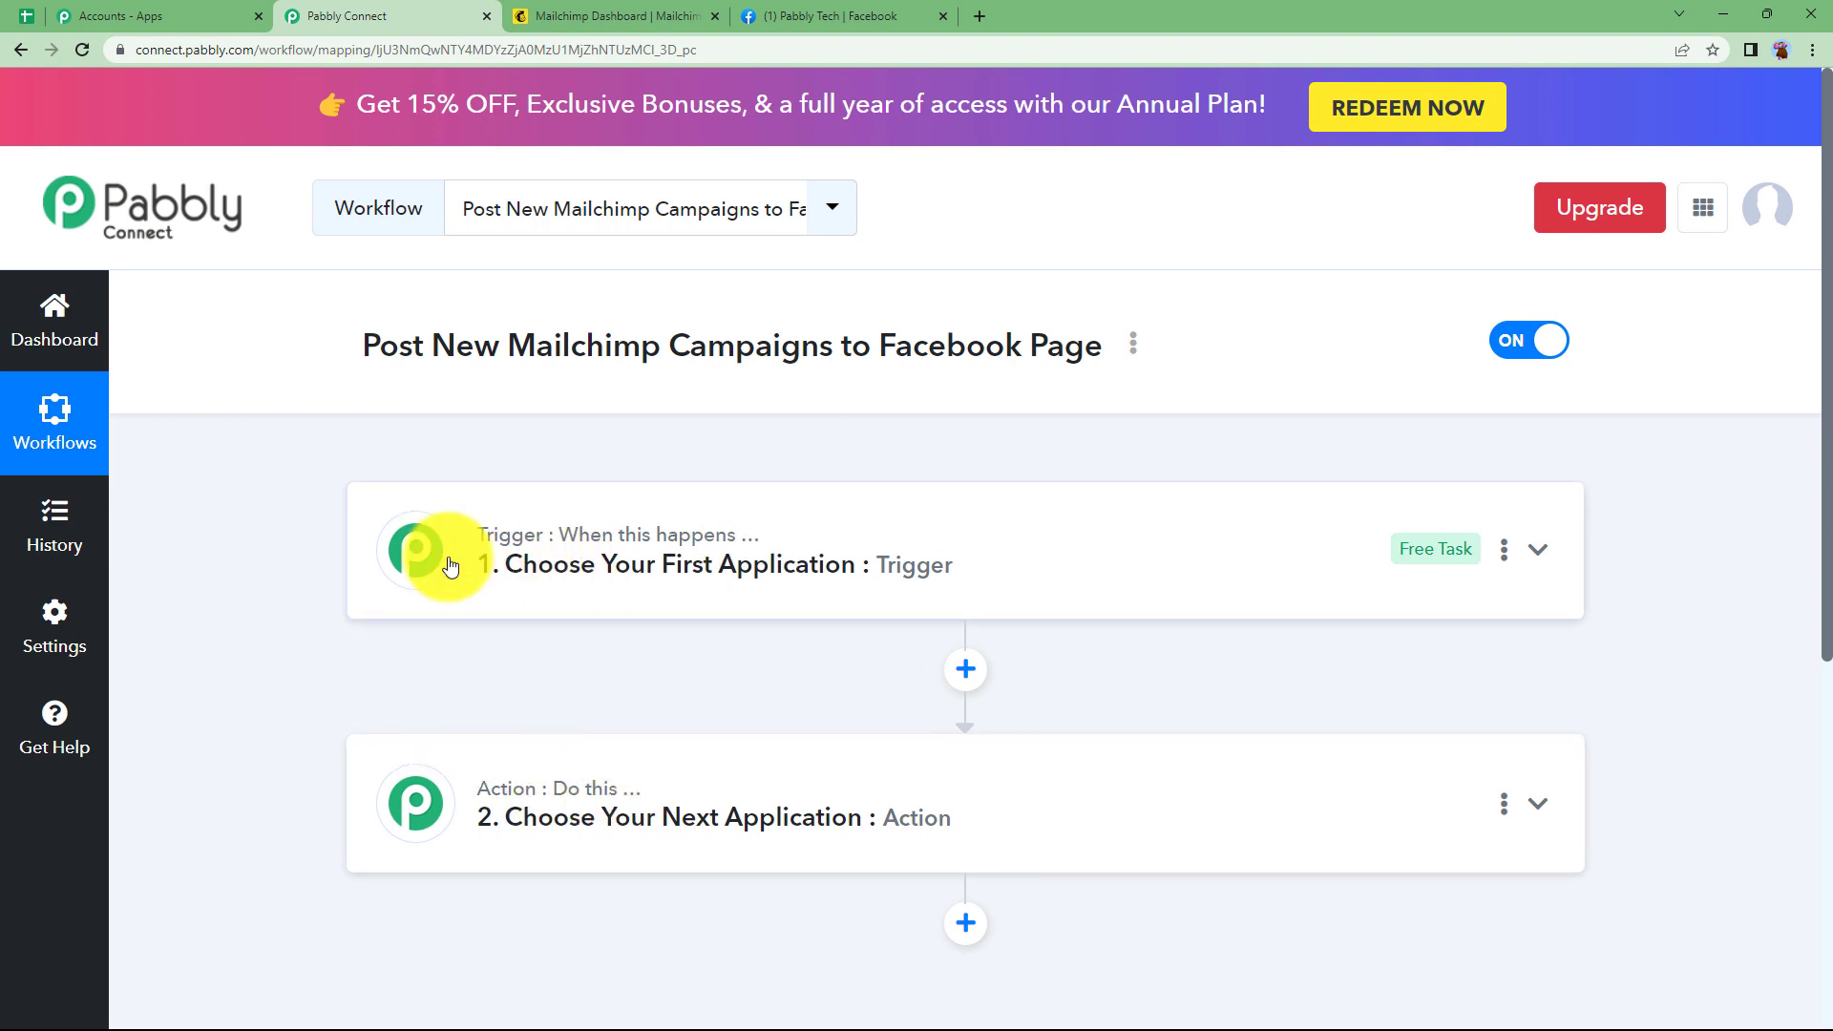
left_click(603, 11)
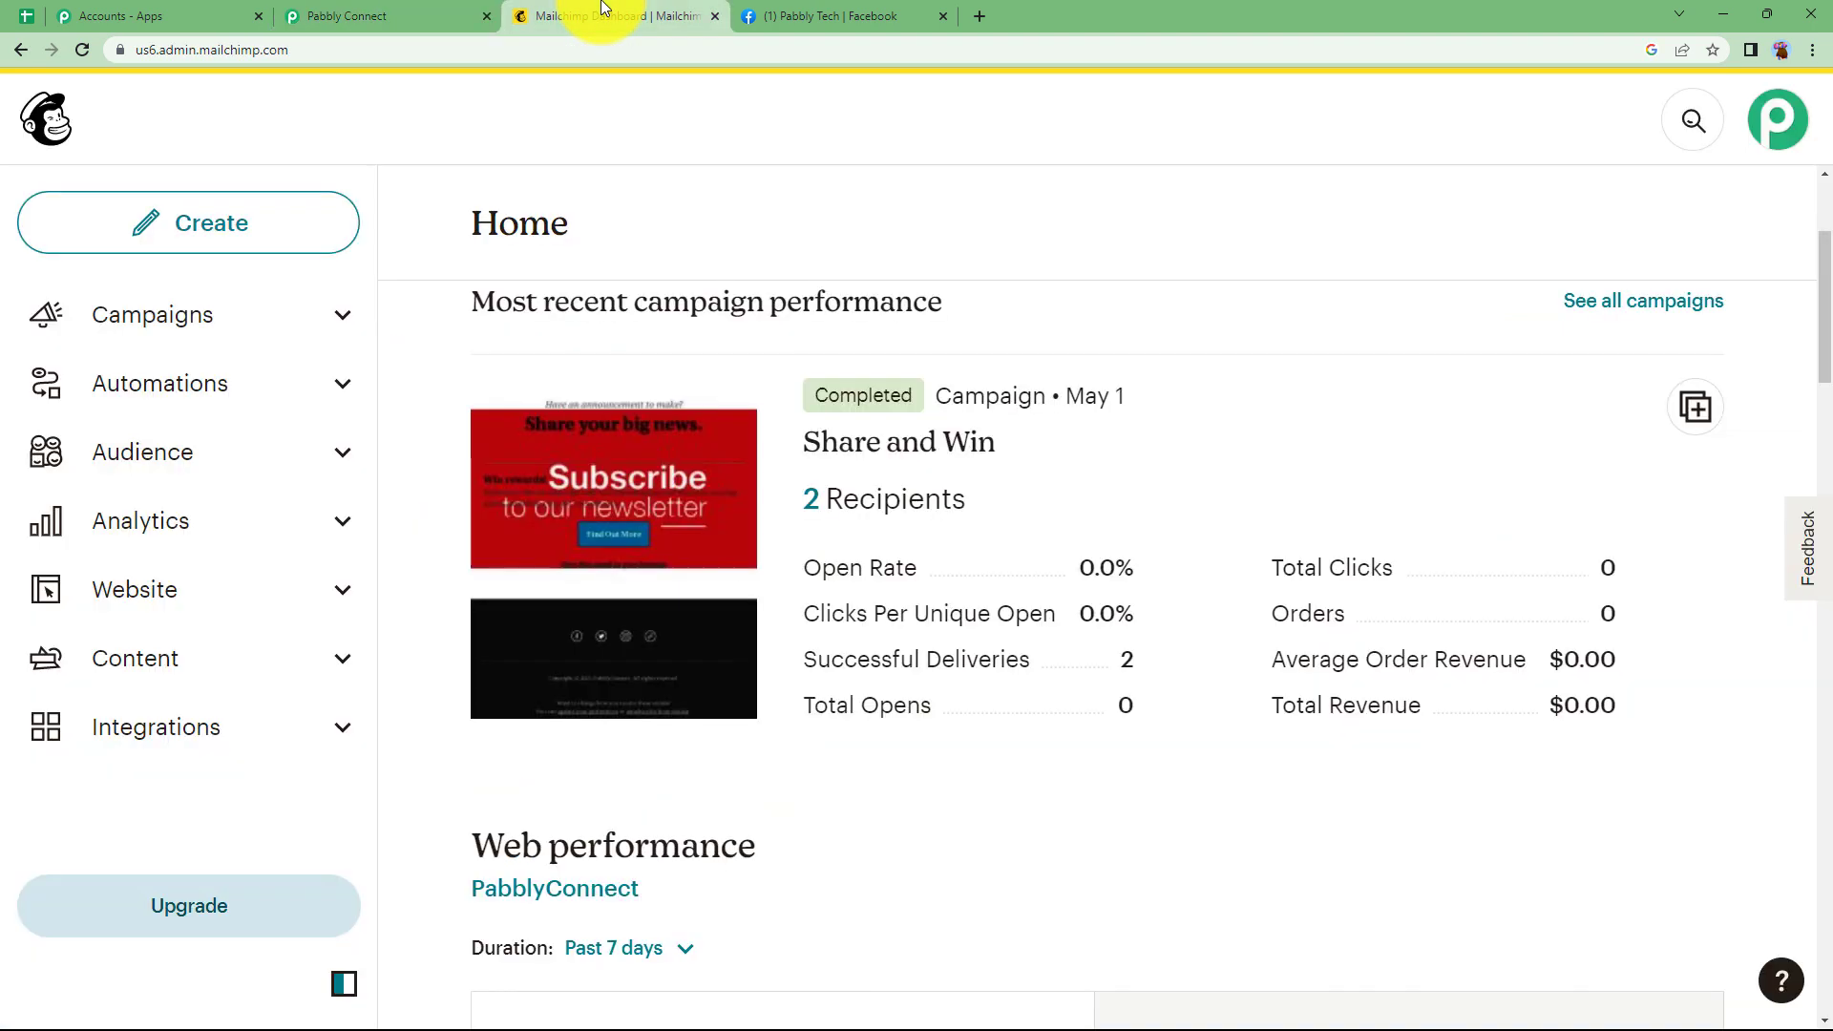
left_click(838, 14)
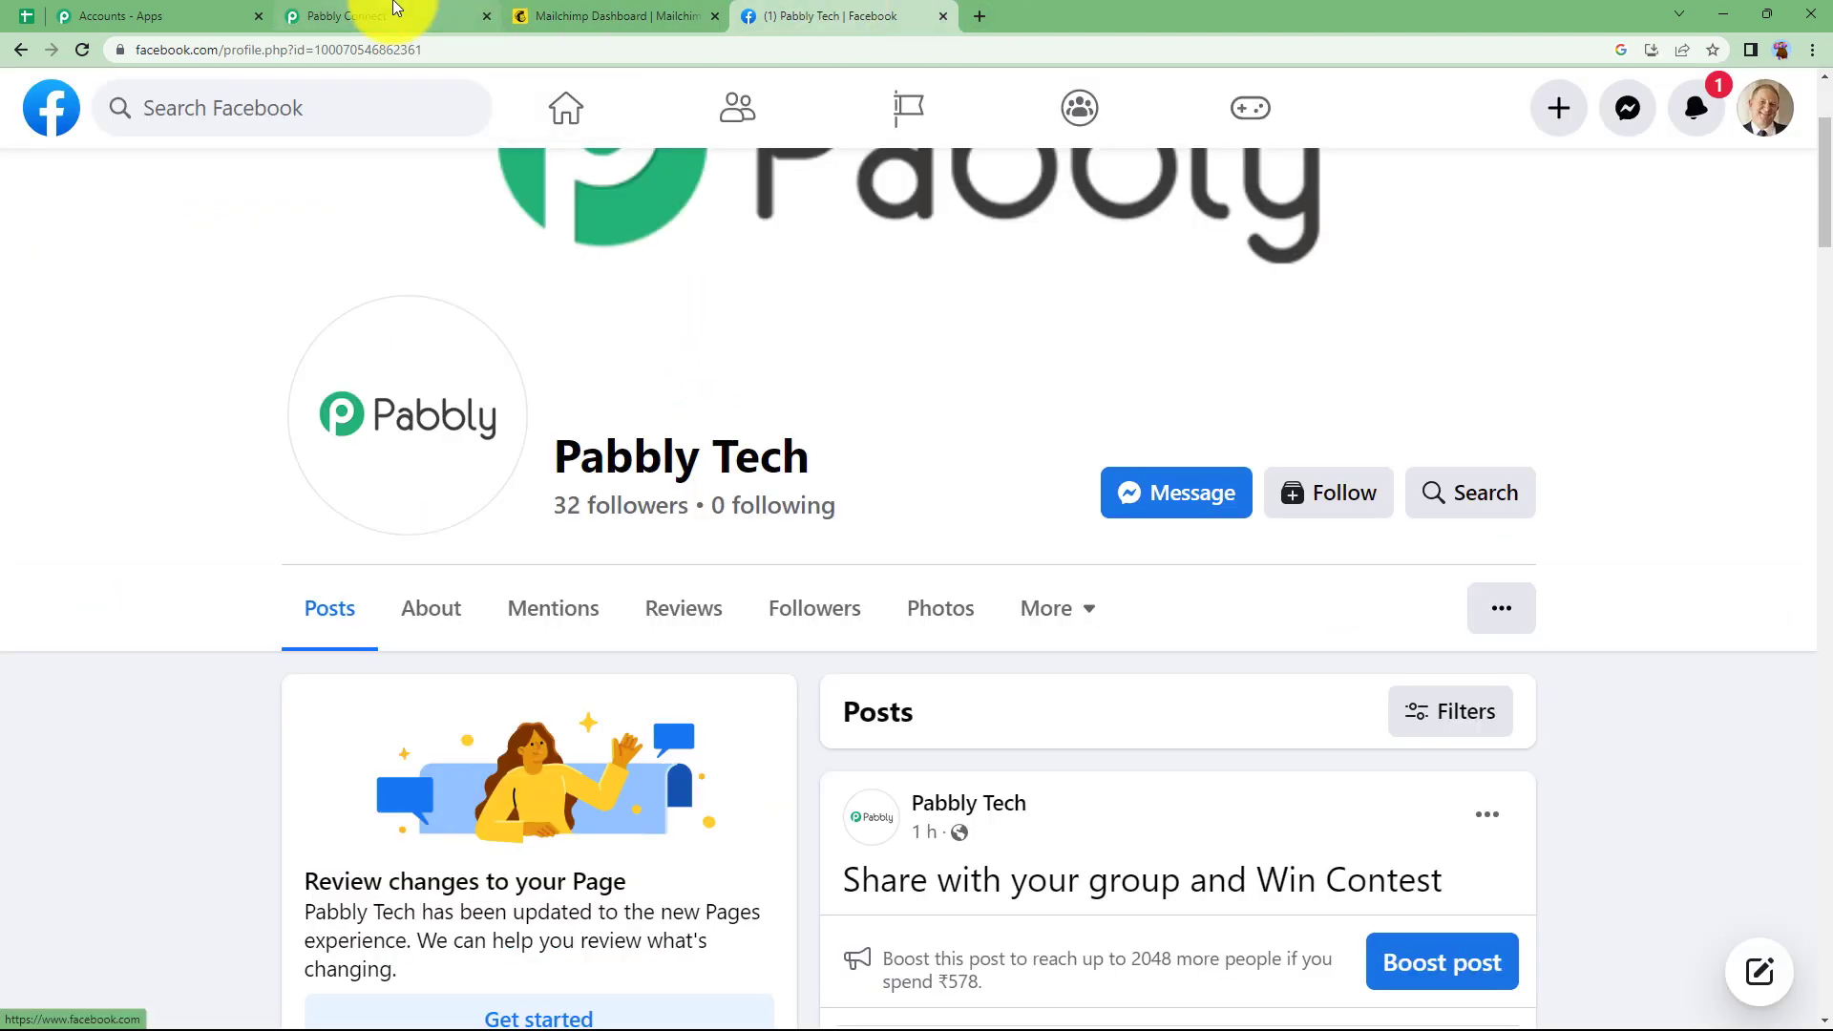
left_click(396, 10)
left_click(548, 566)
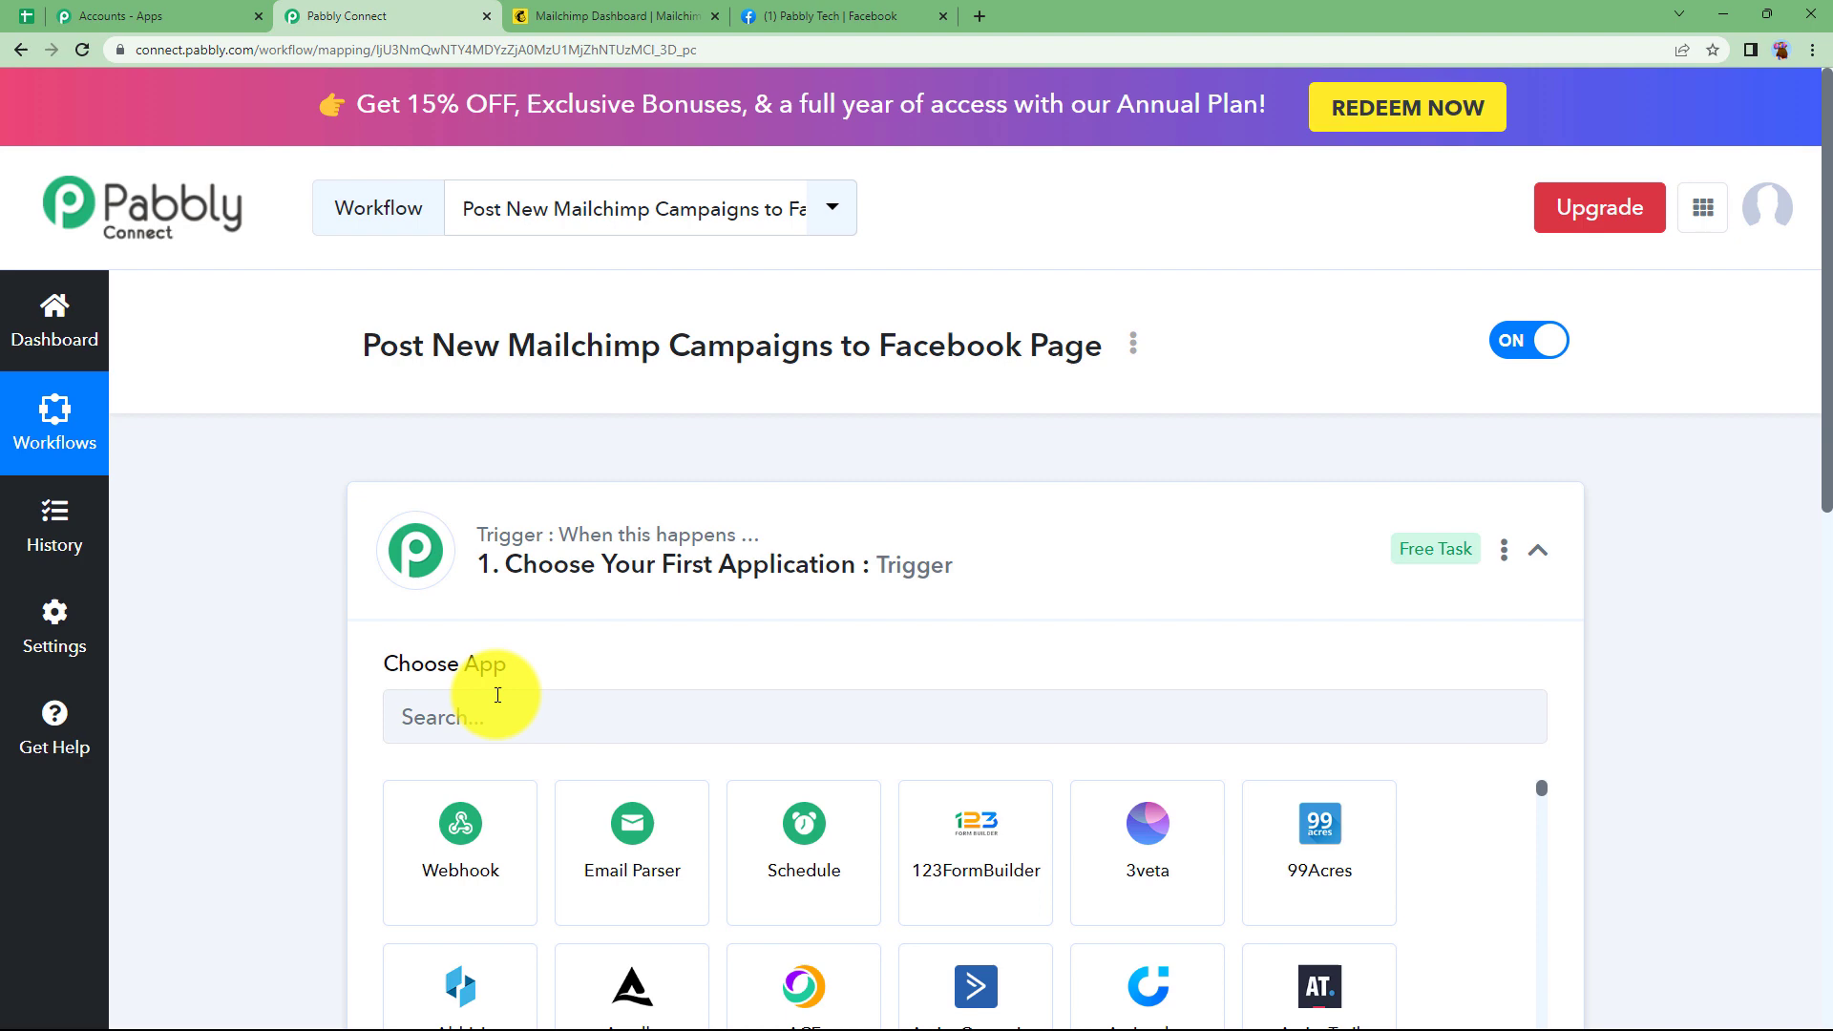
left_click(631, 11)
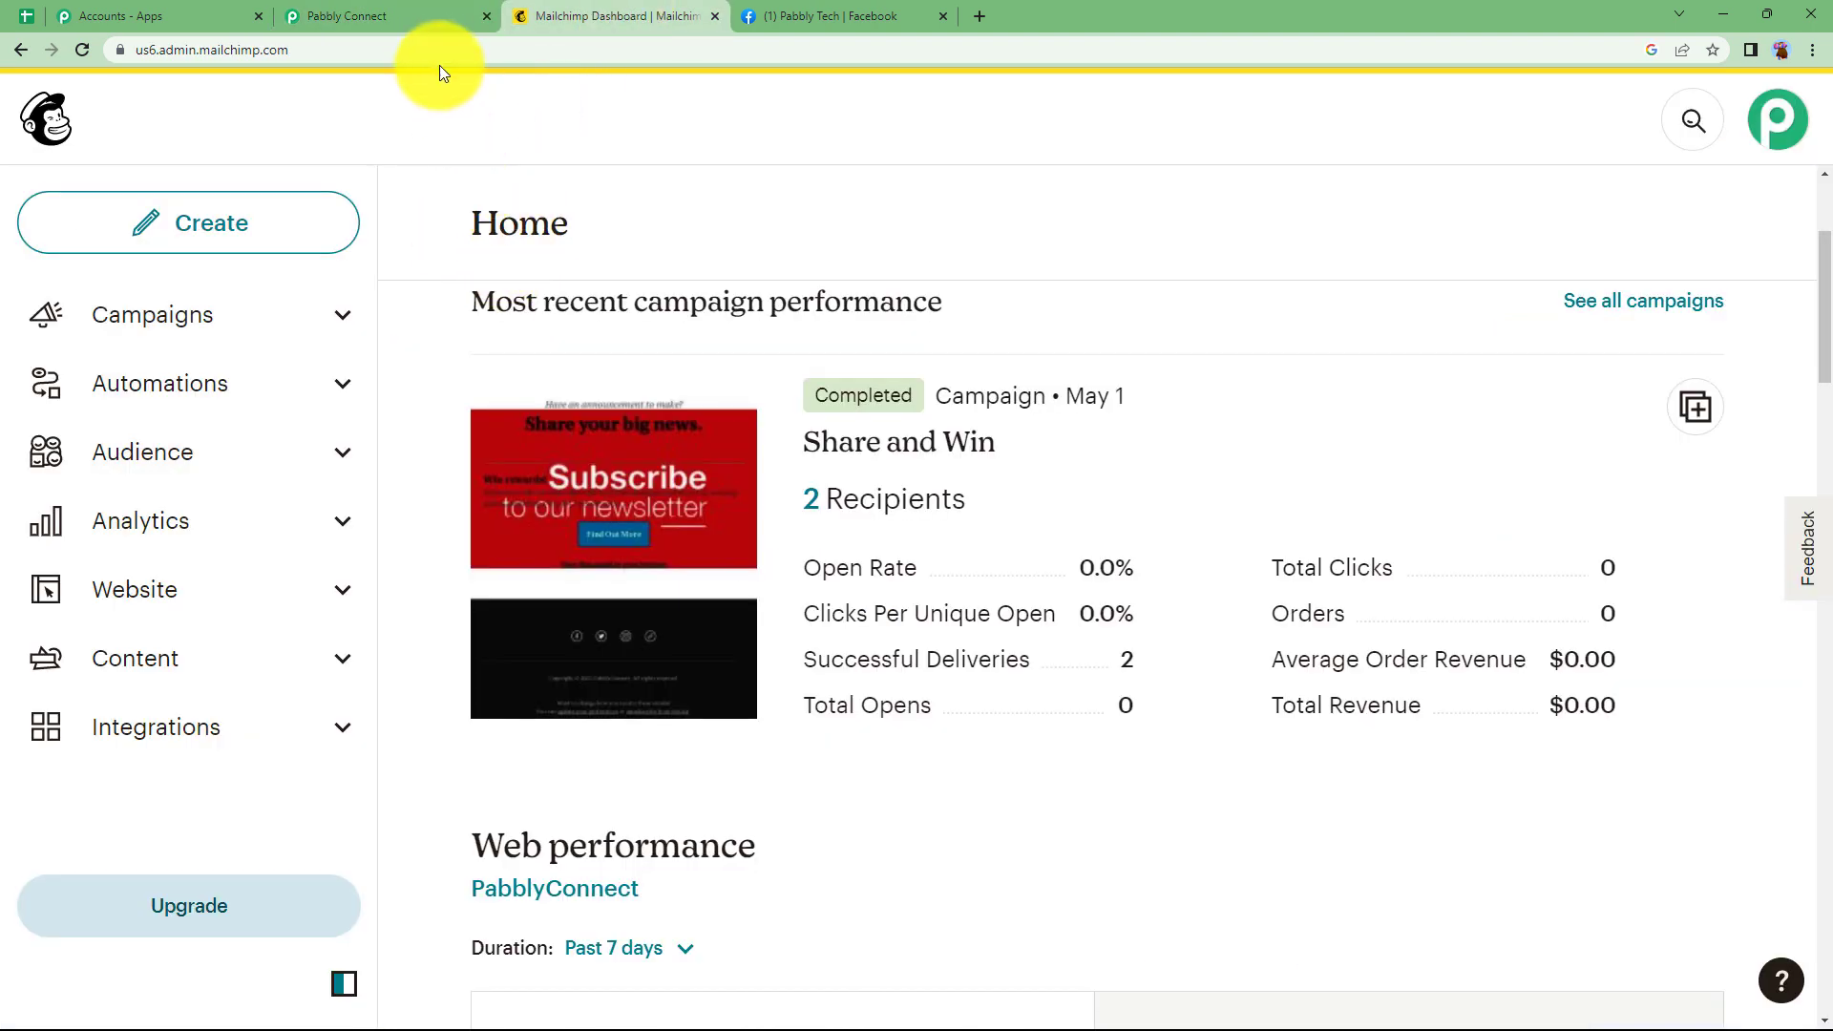
left_click(361, 15)
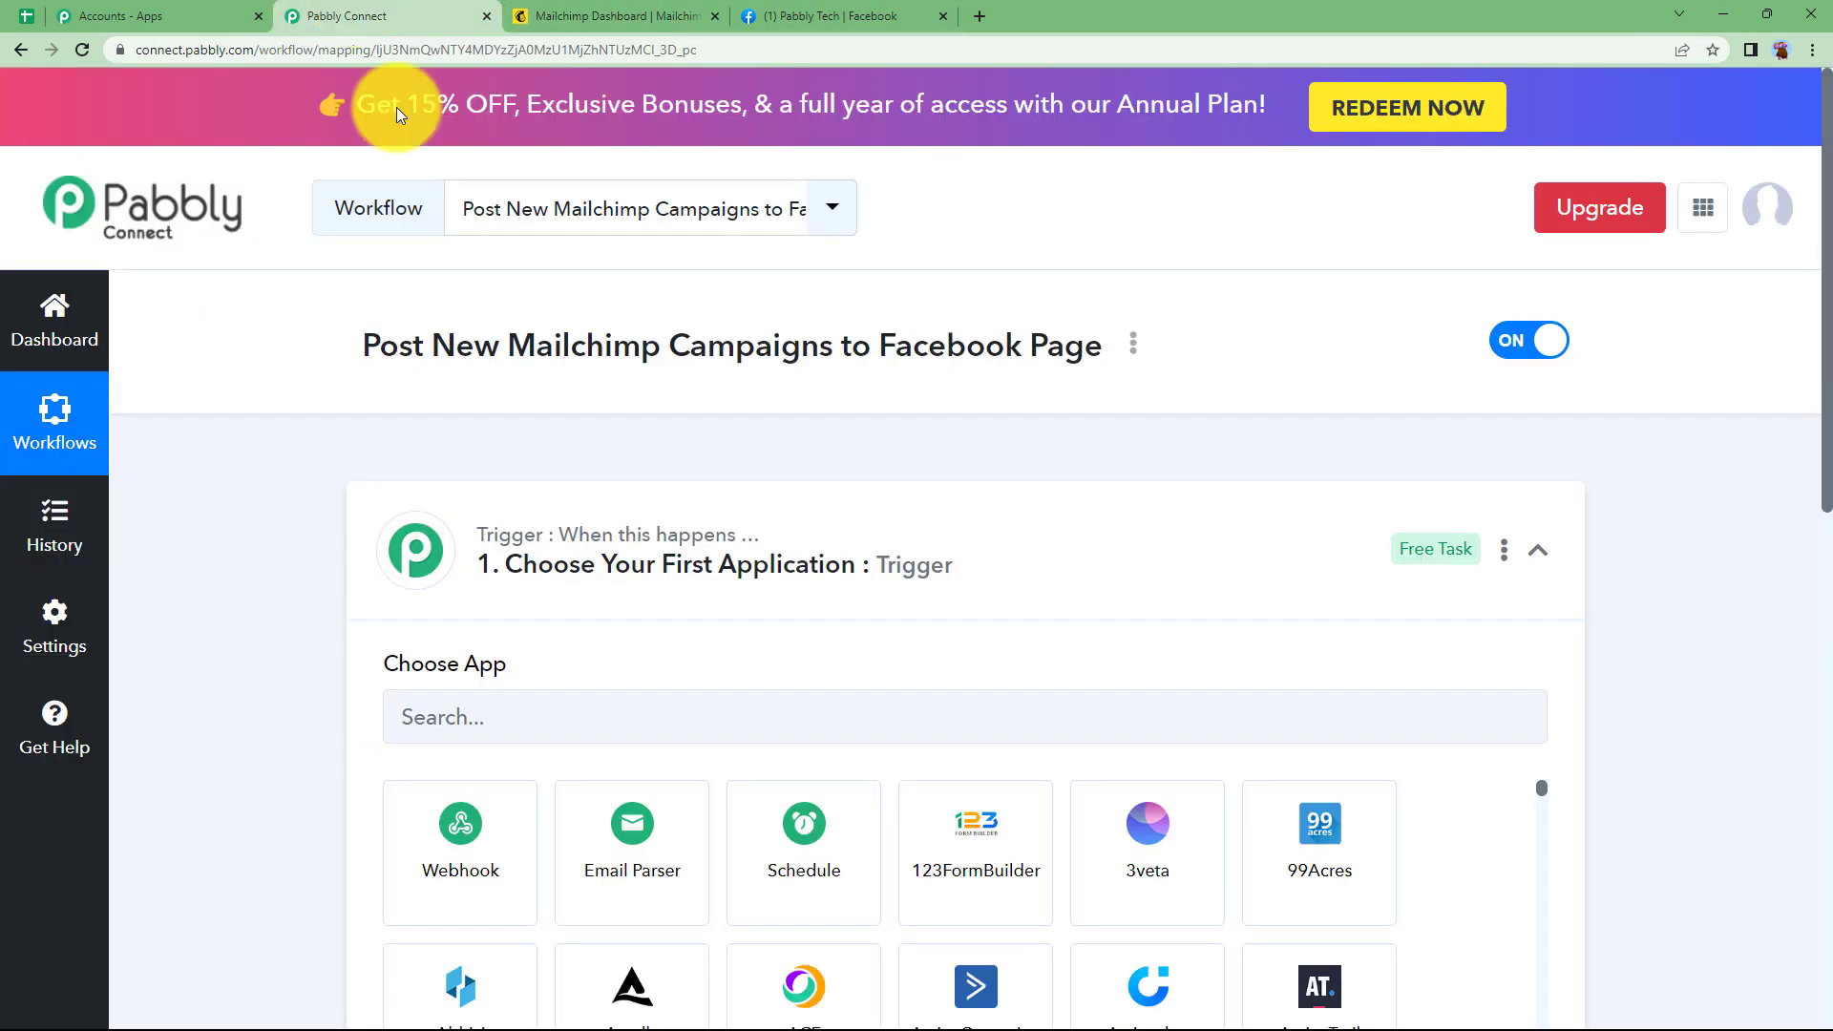
Step: Set the trigger app to MailChimp with the New Campaign trigger event
left_click(513, 698)
type("mailchi")
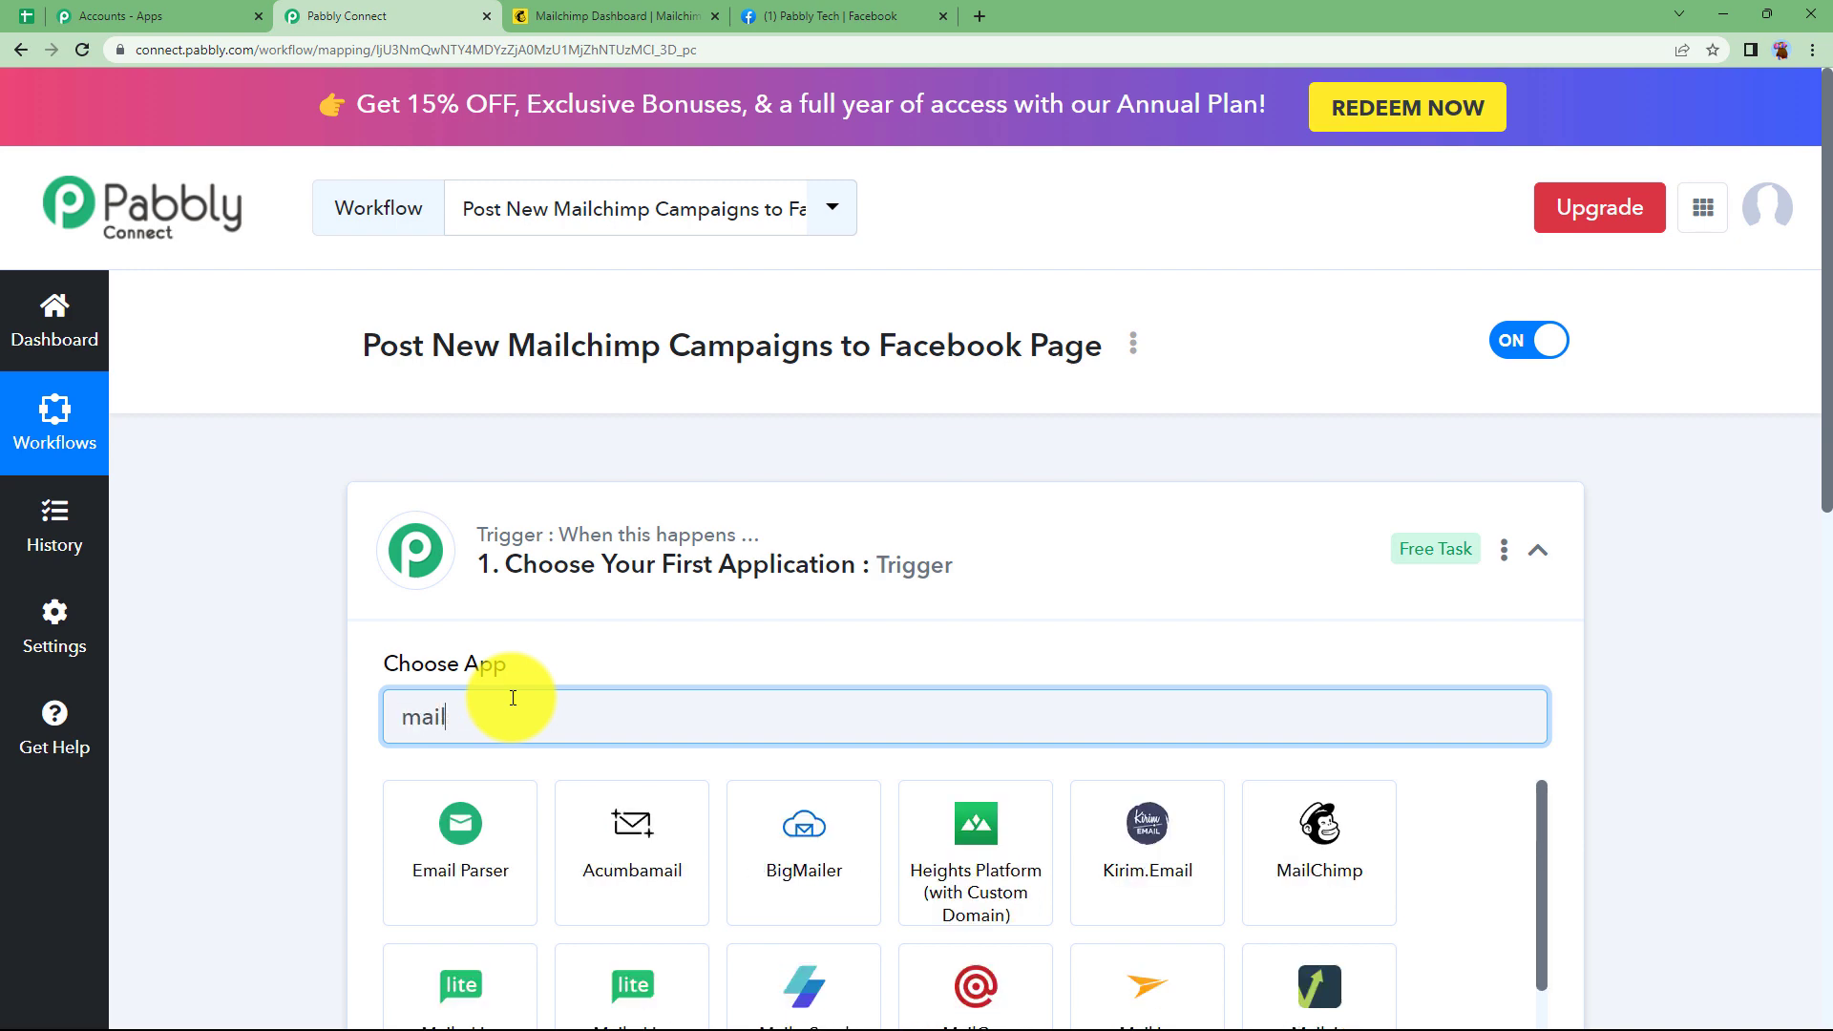
left_click(497, 829)
left_click(503, 833)
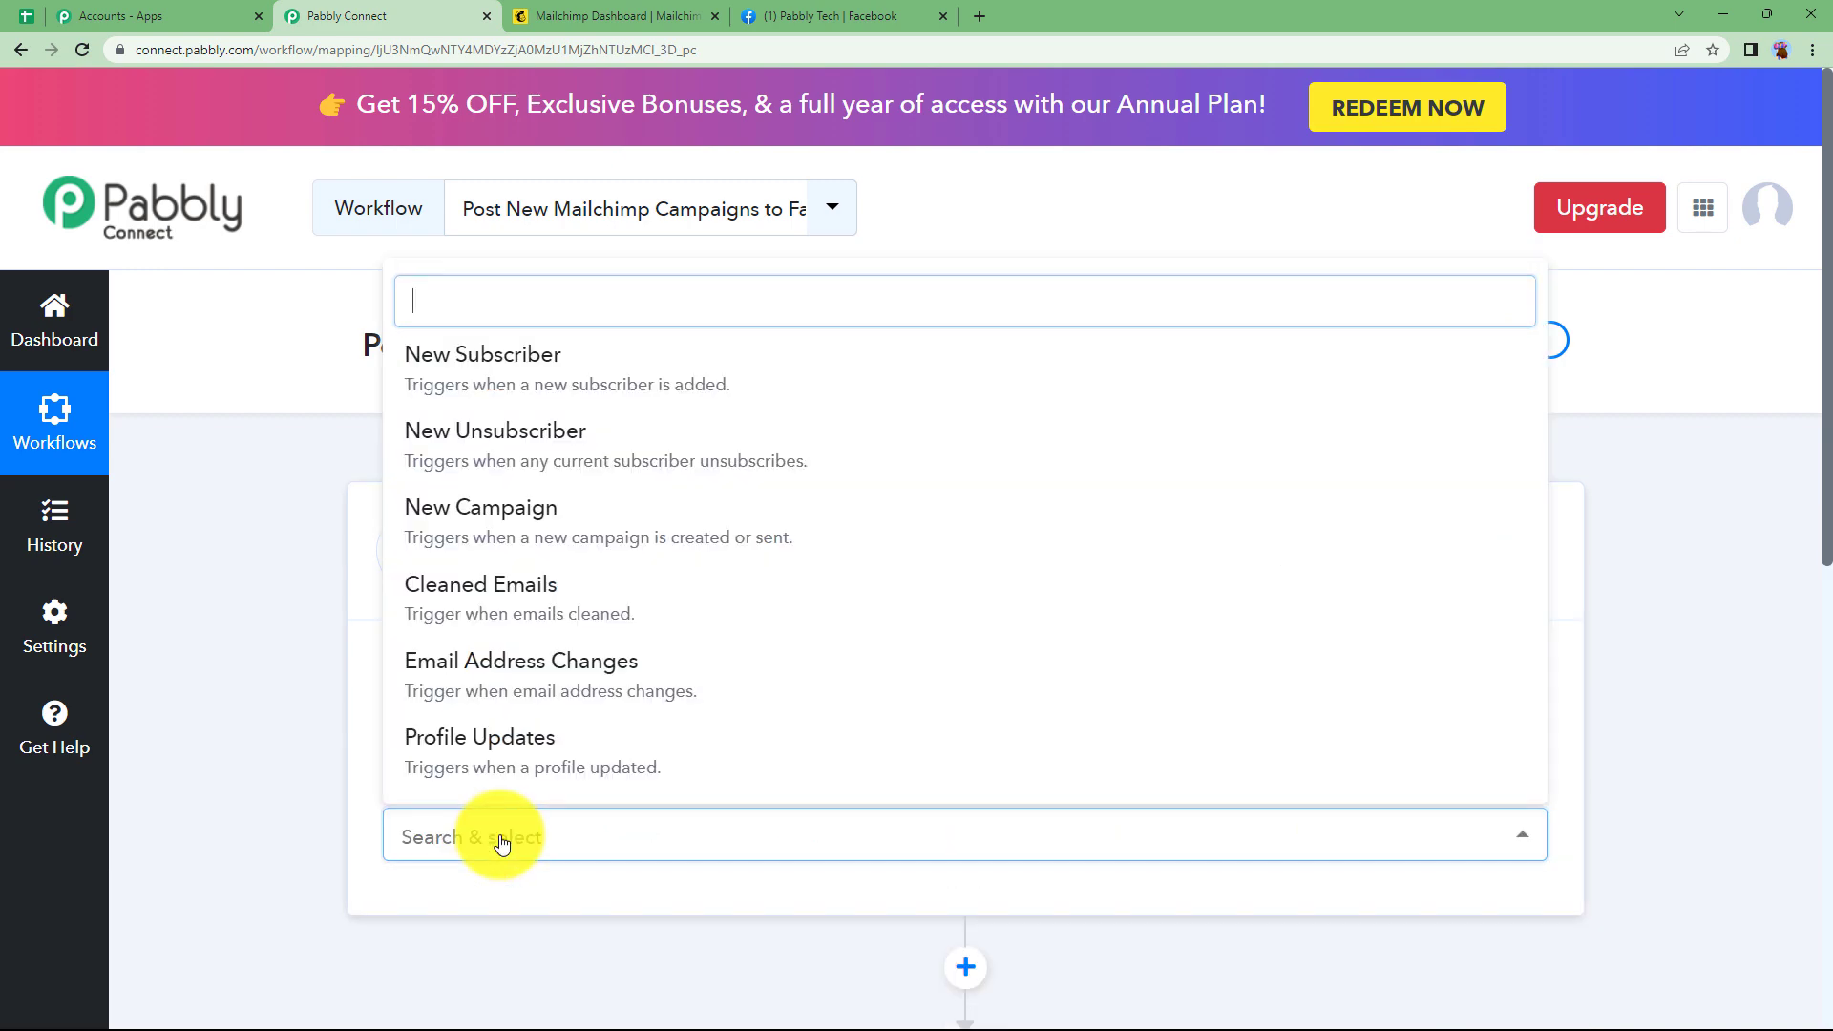
left_click(508, 529)
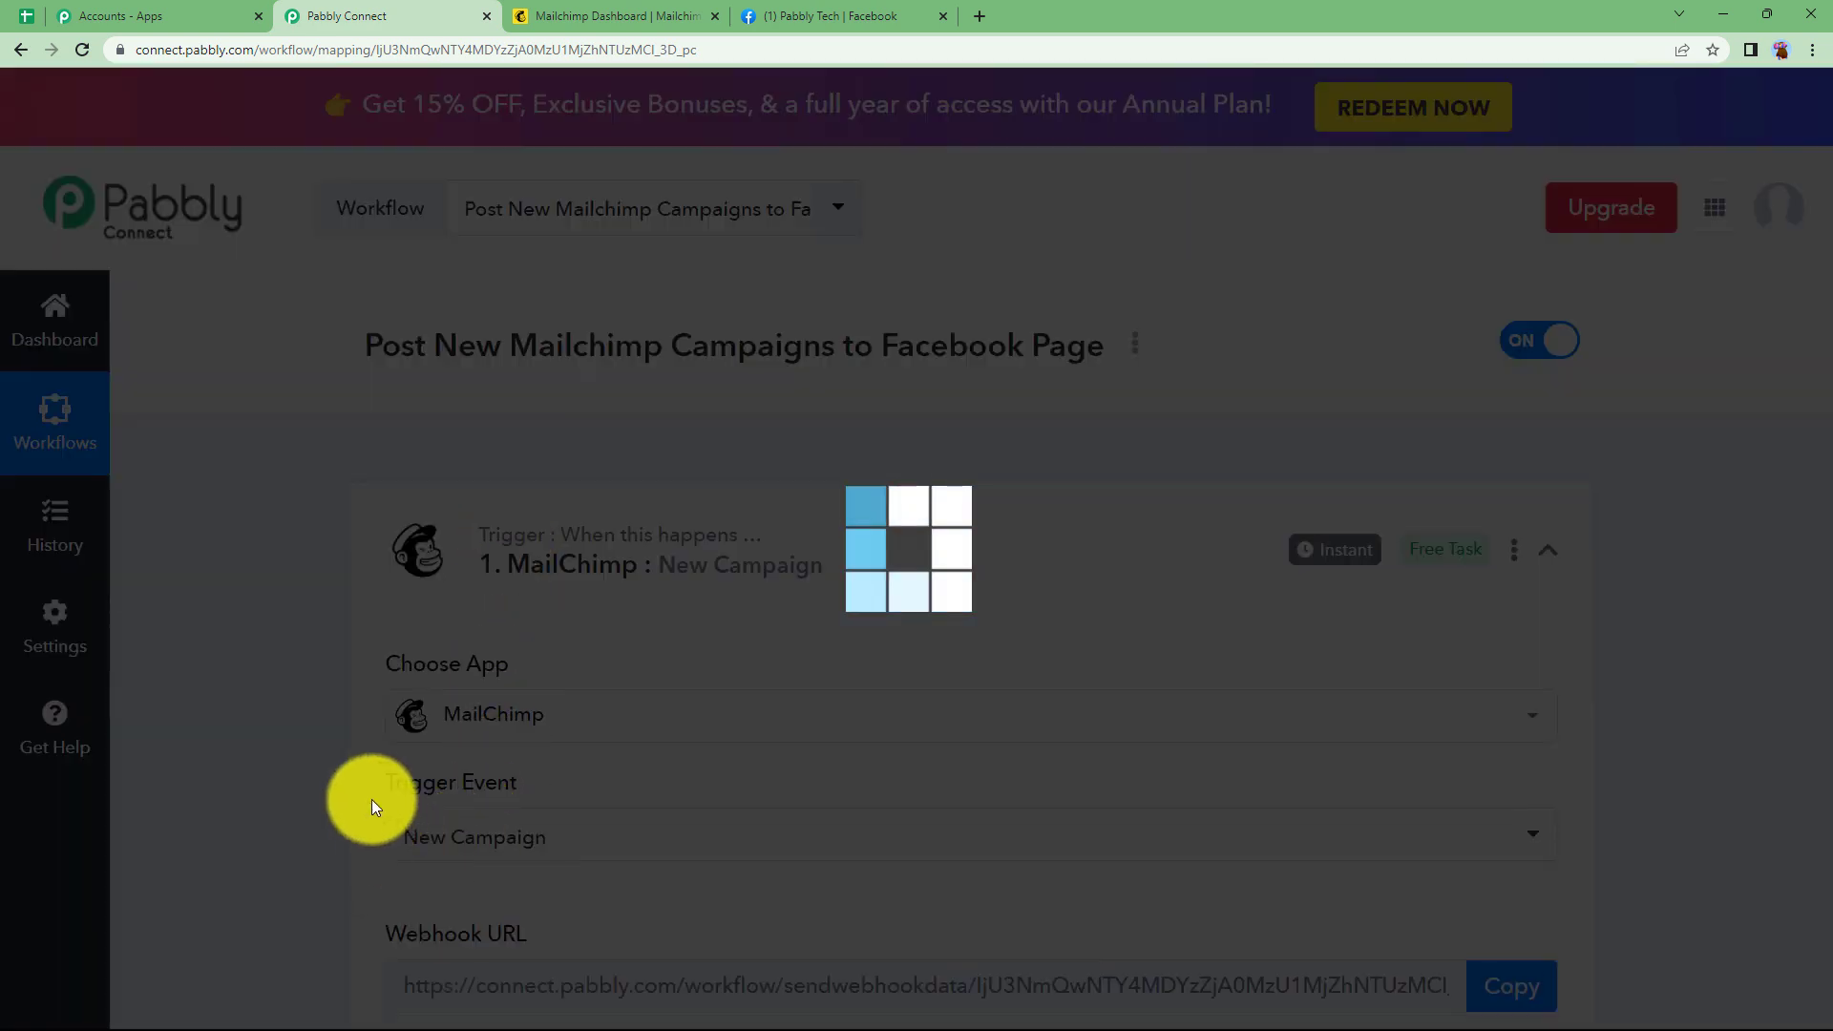
Step: Review the generated webhook URL and setup instructions, briefly checking the Mailchimp dashboard
scroll(502, 627, "down", 2)
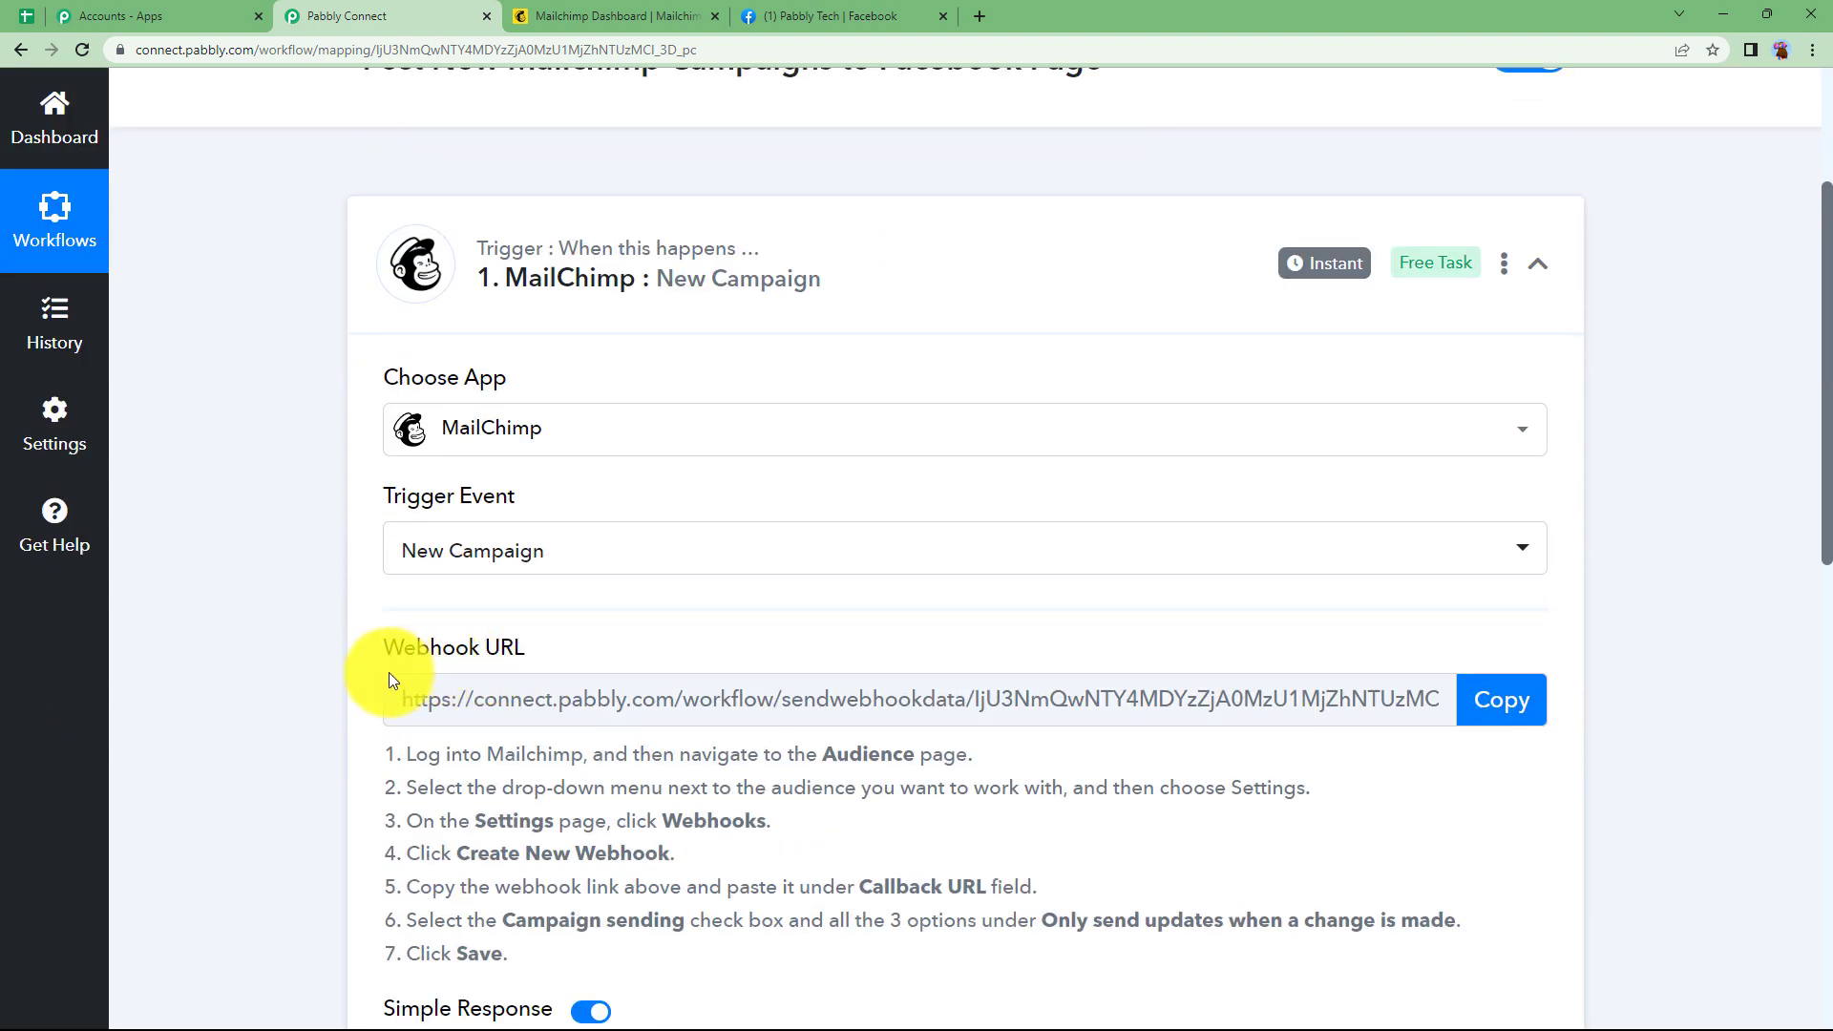
left_click(301, 709)
mouse_move(431, 649)
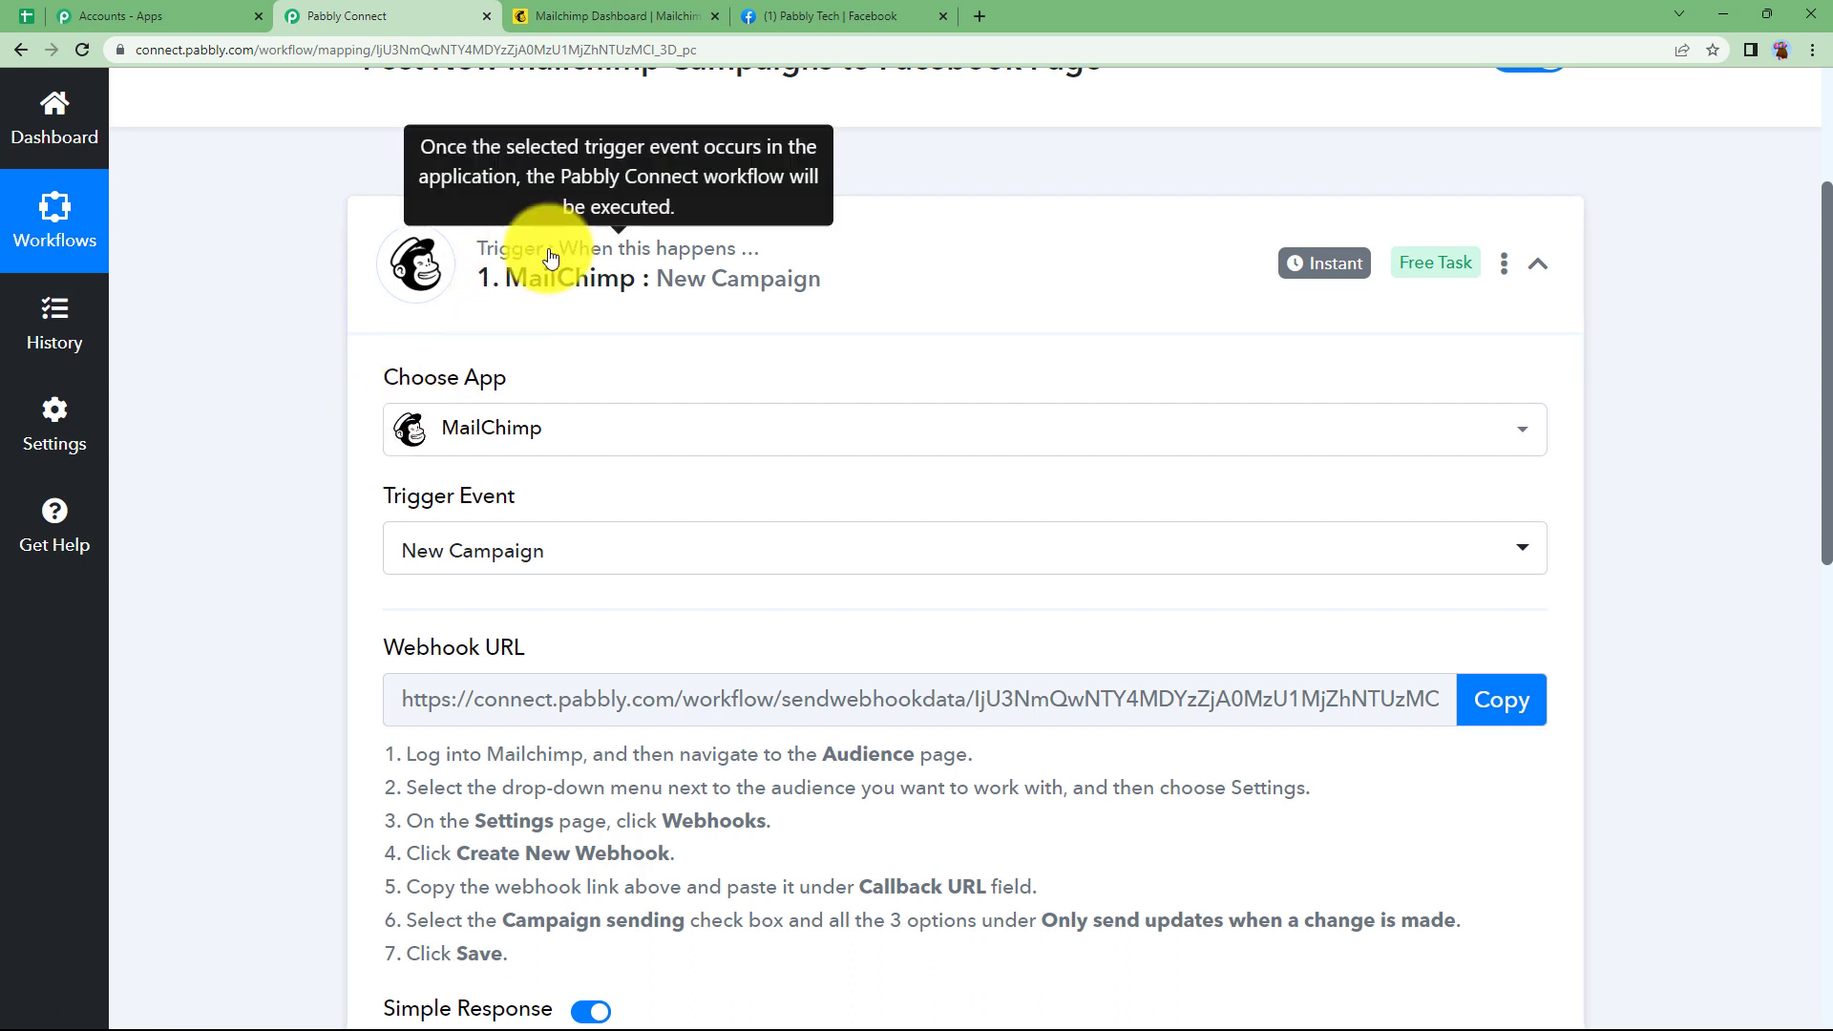
scroll(396, 646, "down", 2)
left_click_drag(405, 563, 626, 759)
left_click(626, 759)
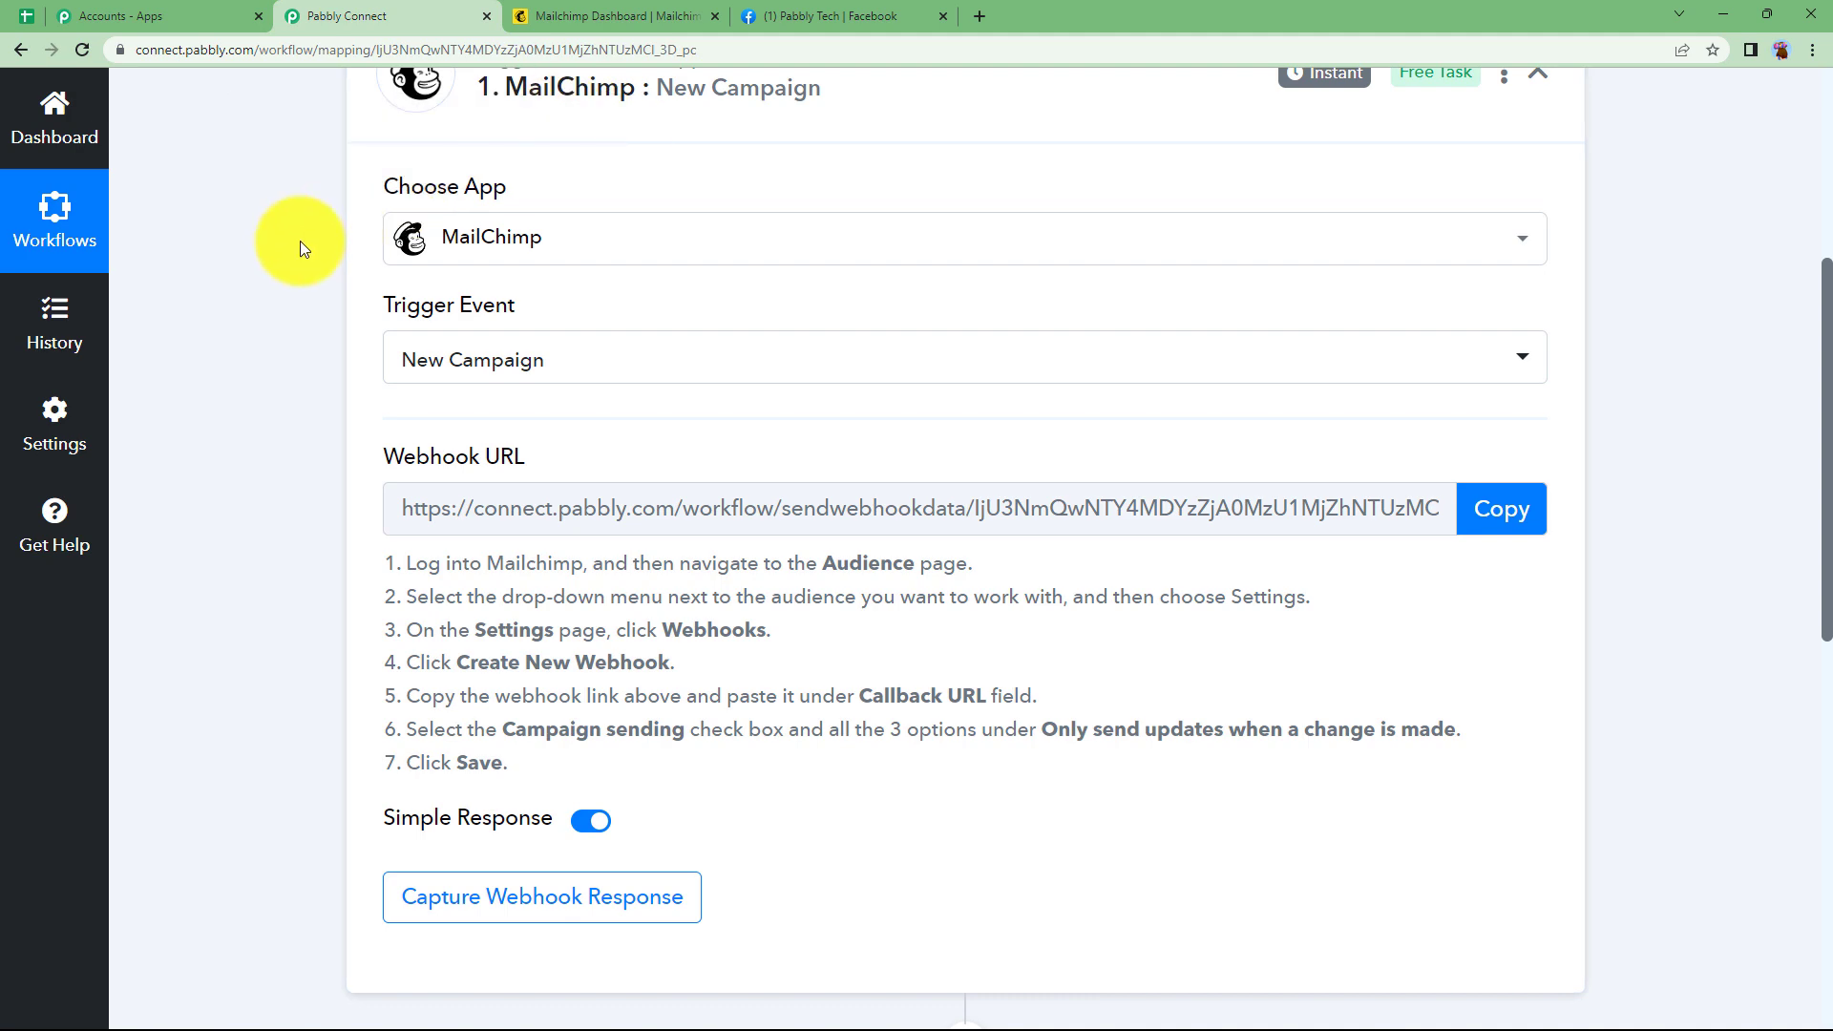
left_click(553, 11)
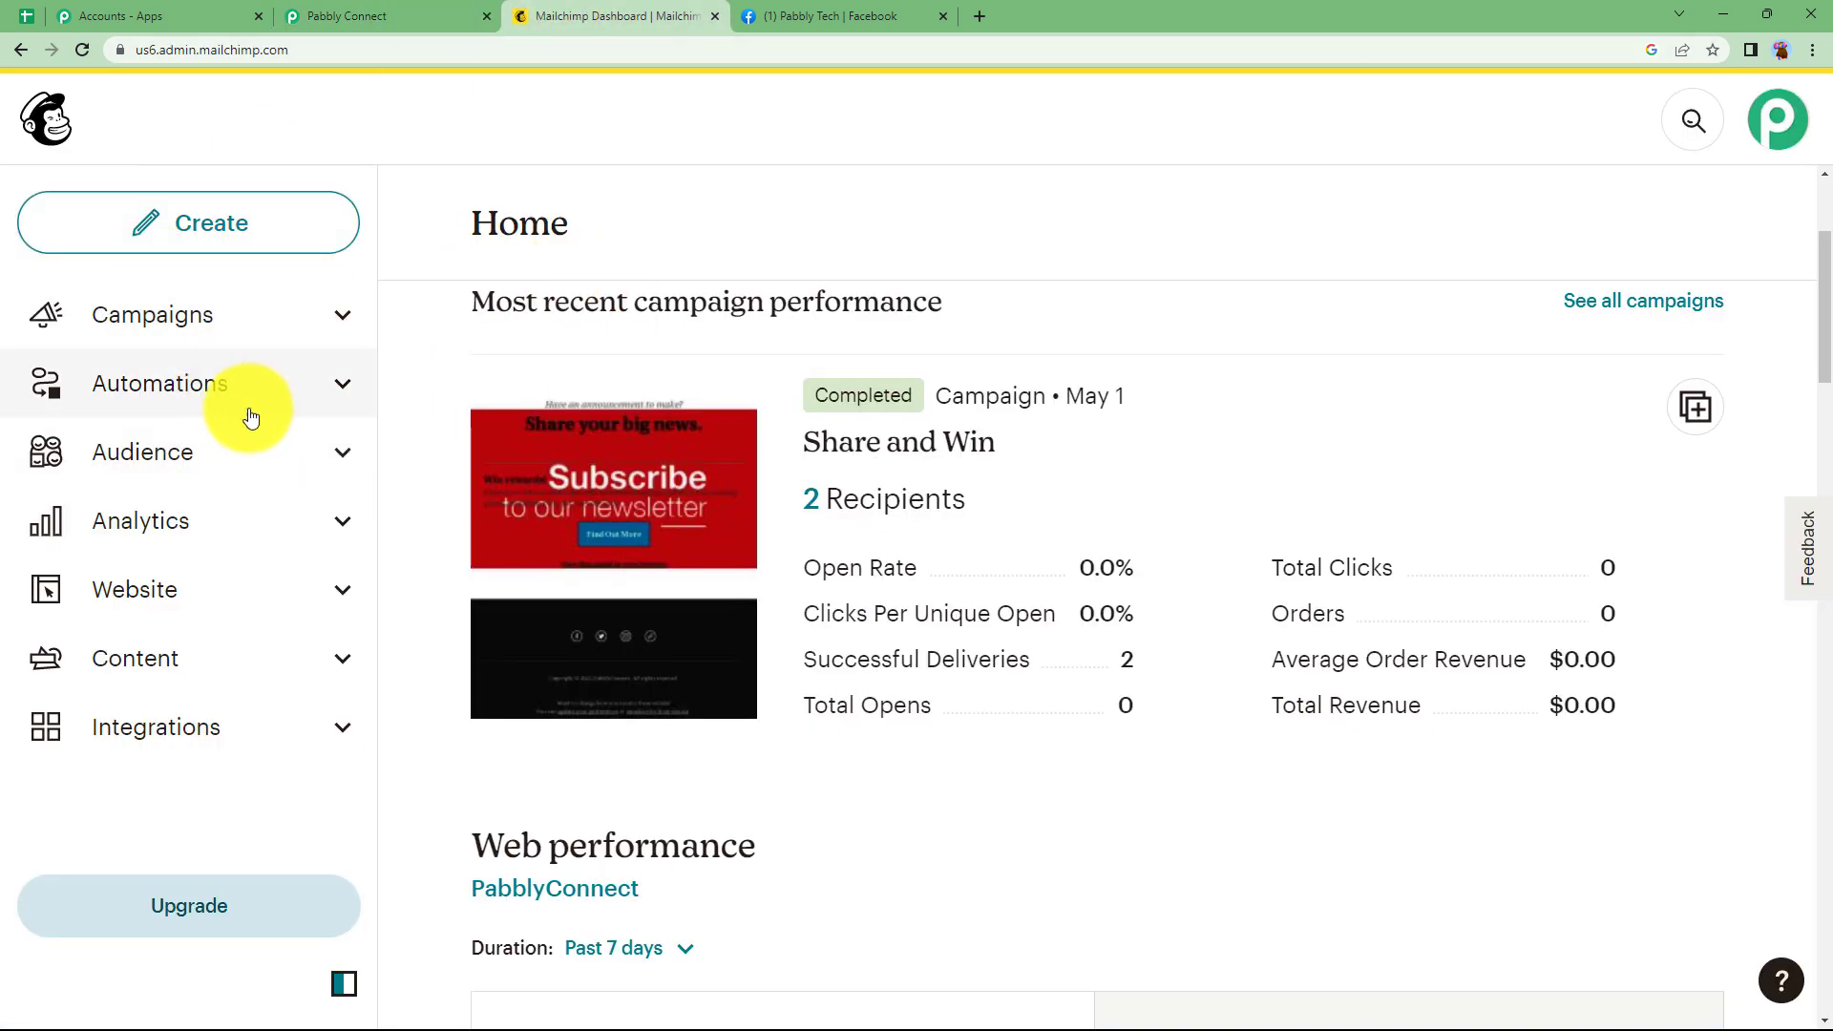
left_click(353, 13)
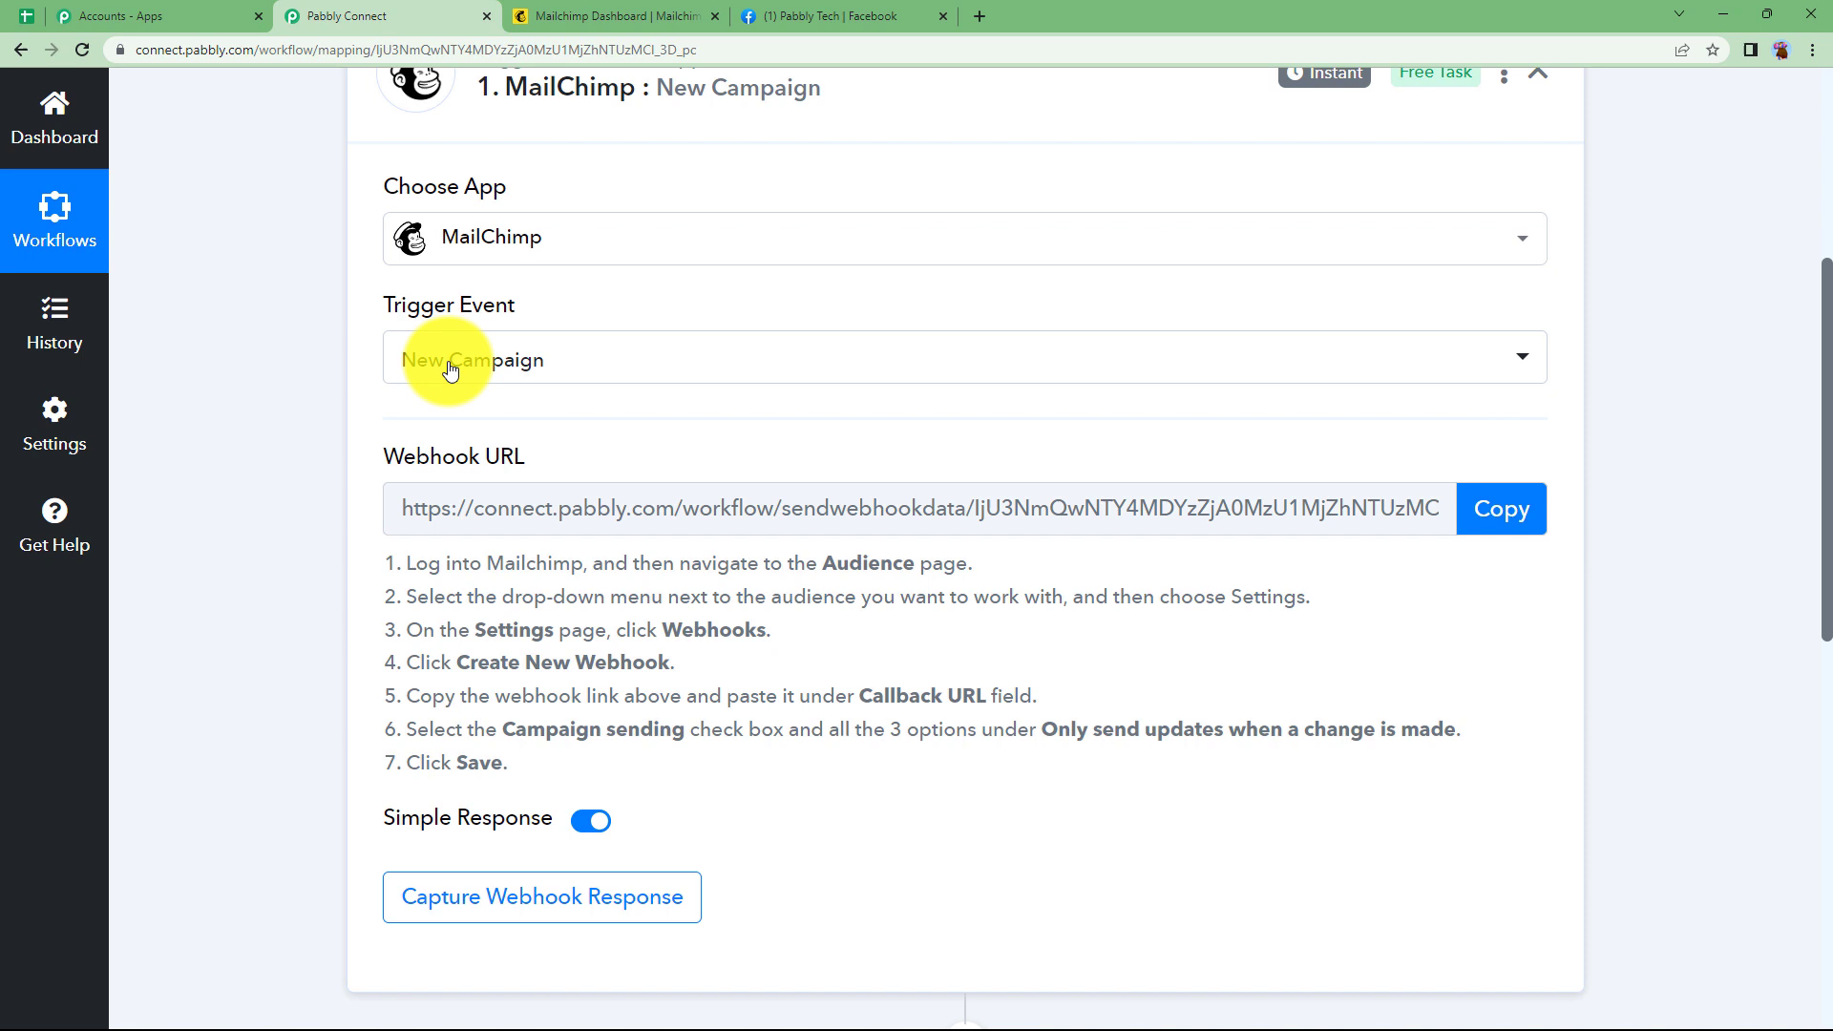
scroll(397, 781, "down", 1)
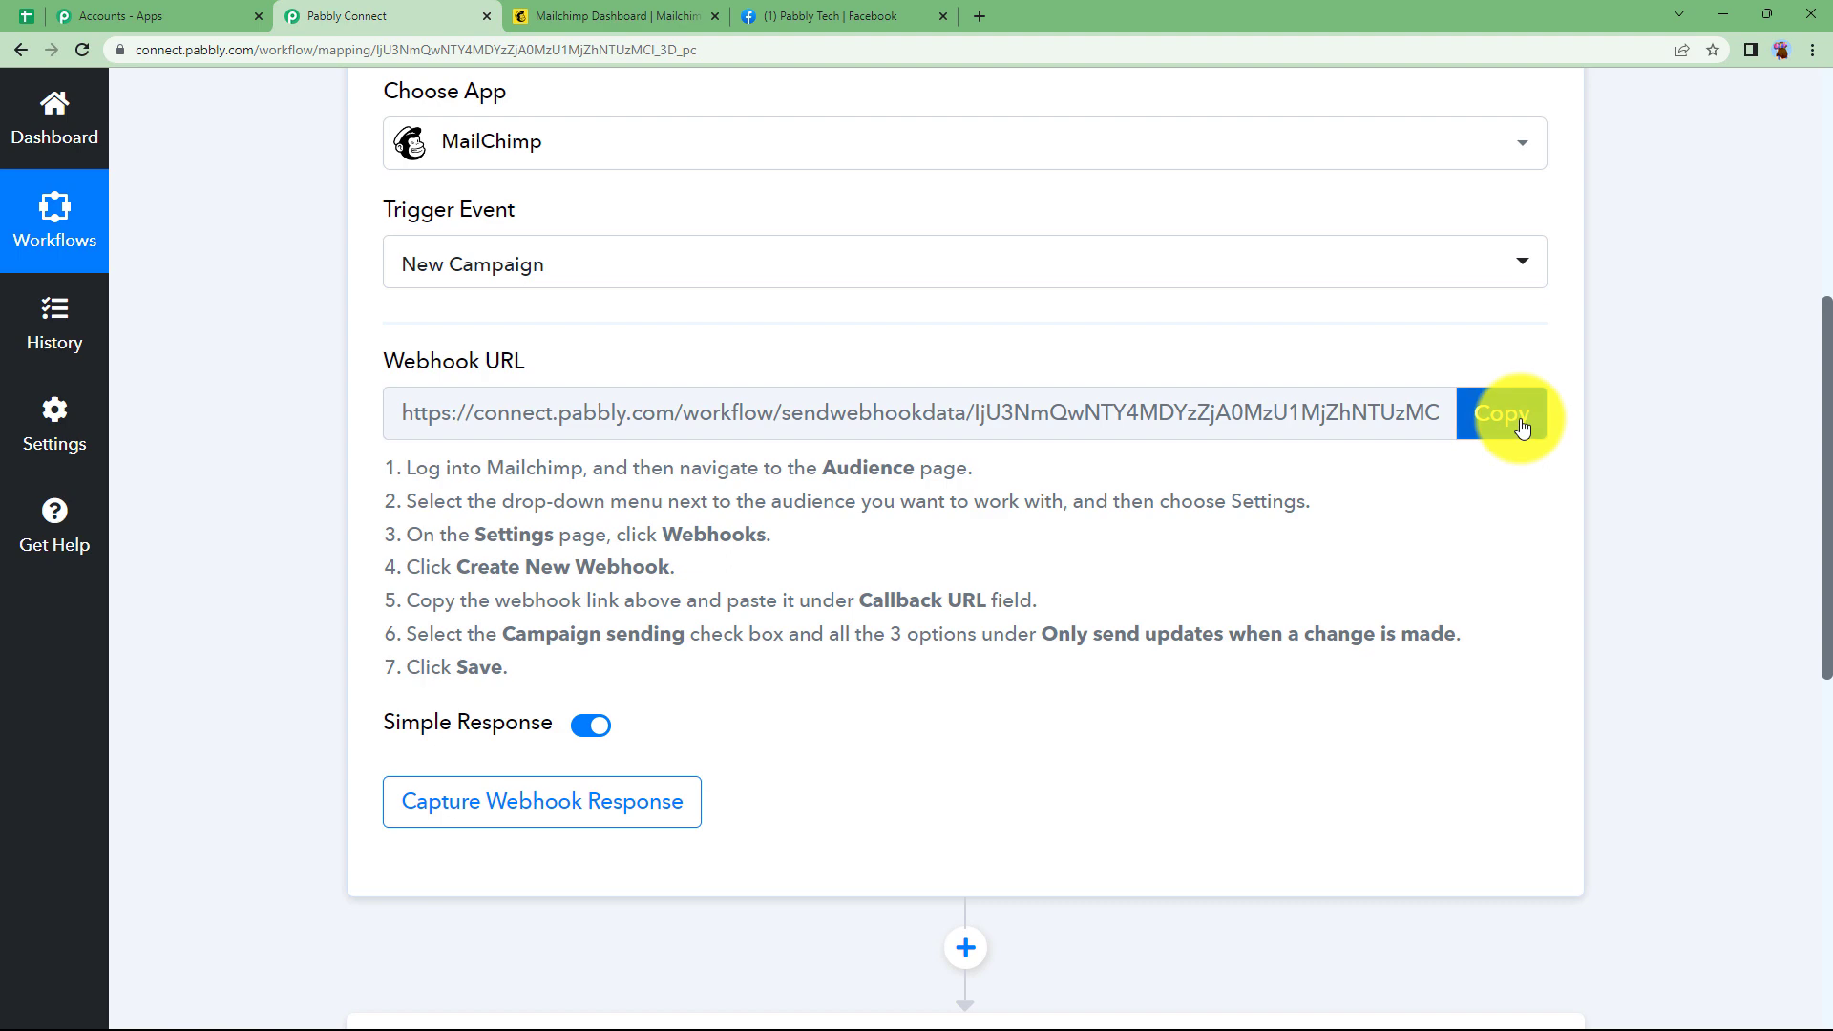
Step: In Mailchimp, go to the PabblyConnect audience's Webhooks settings and start a new webhook
left_click(614, 19)
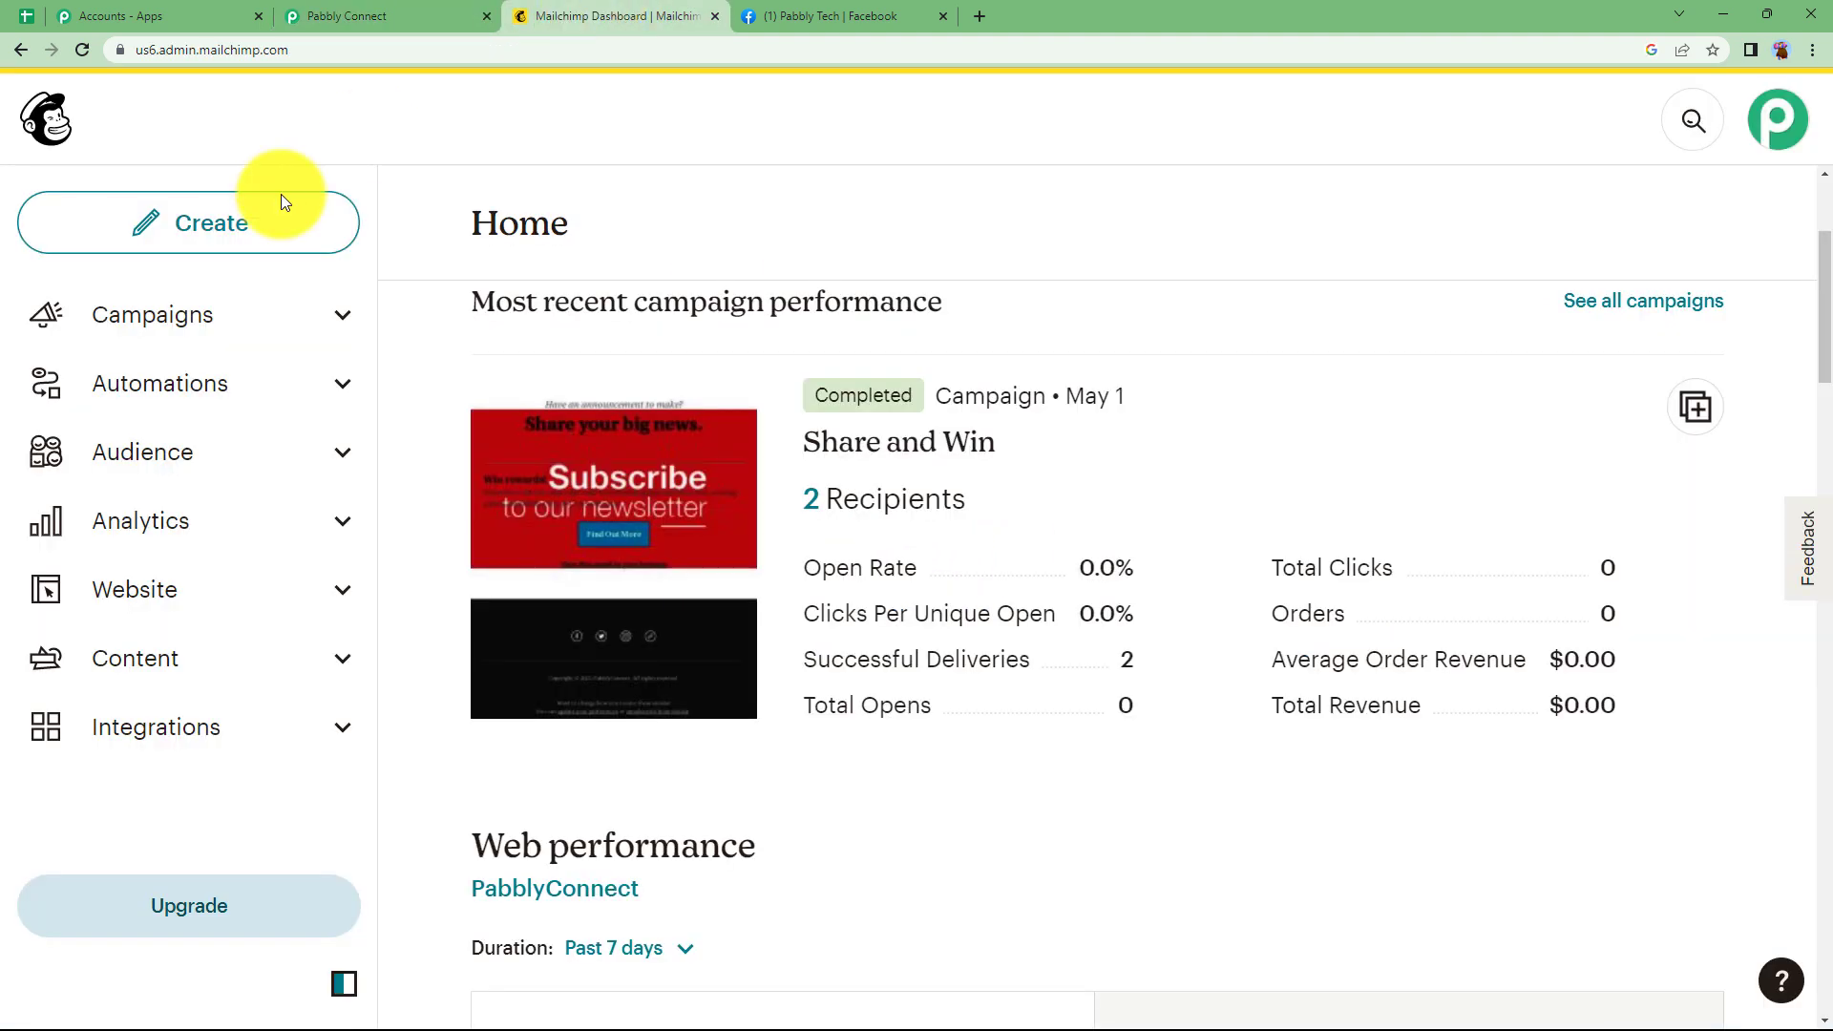
left_click(191, 469)
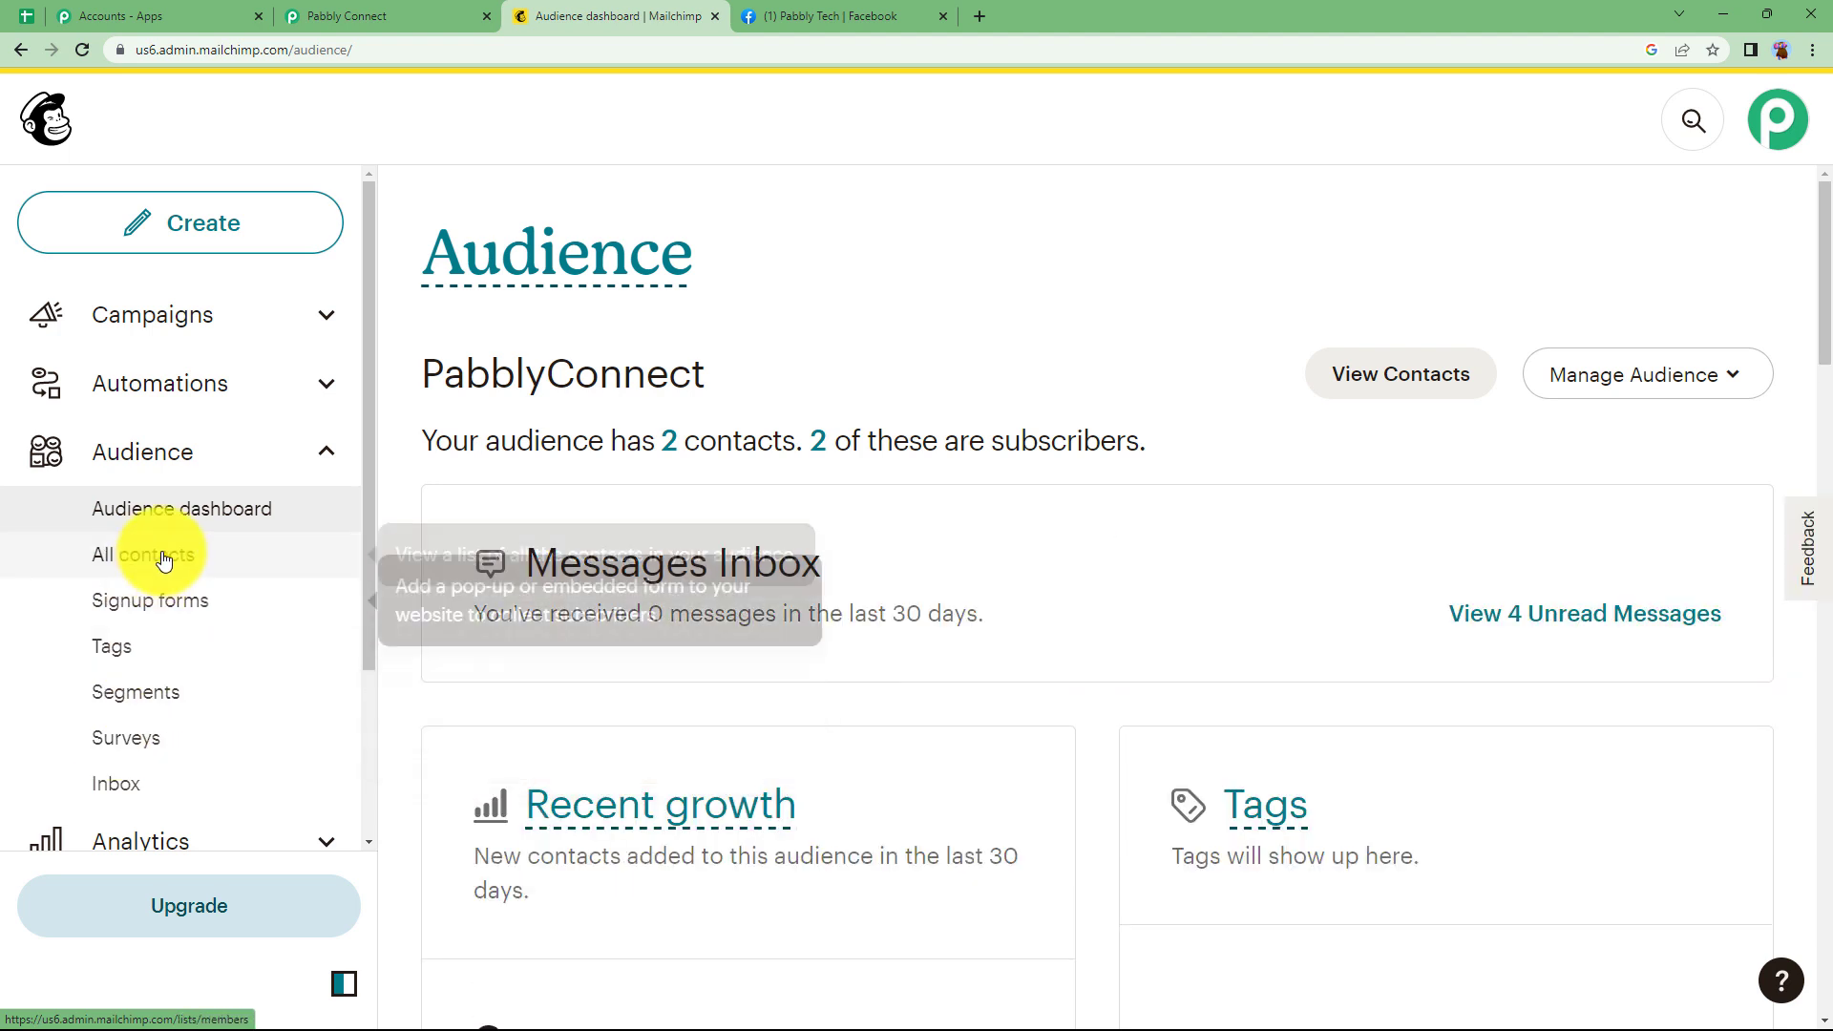
left_click(164, 560)
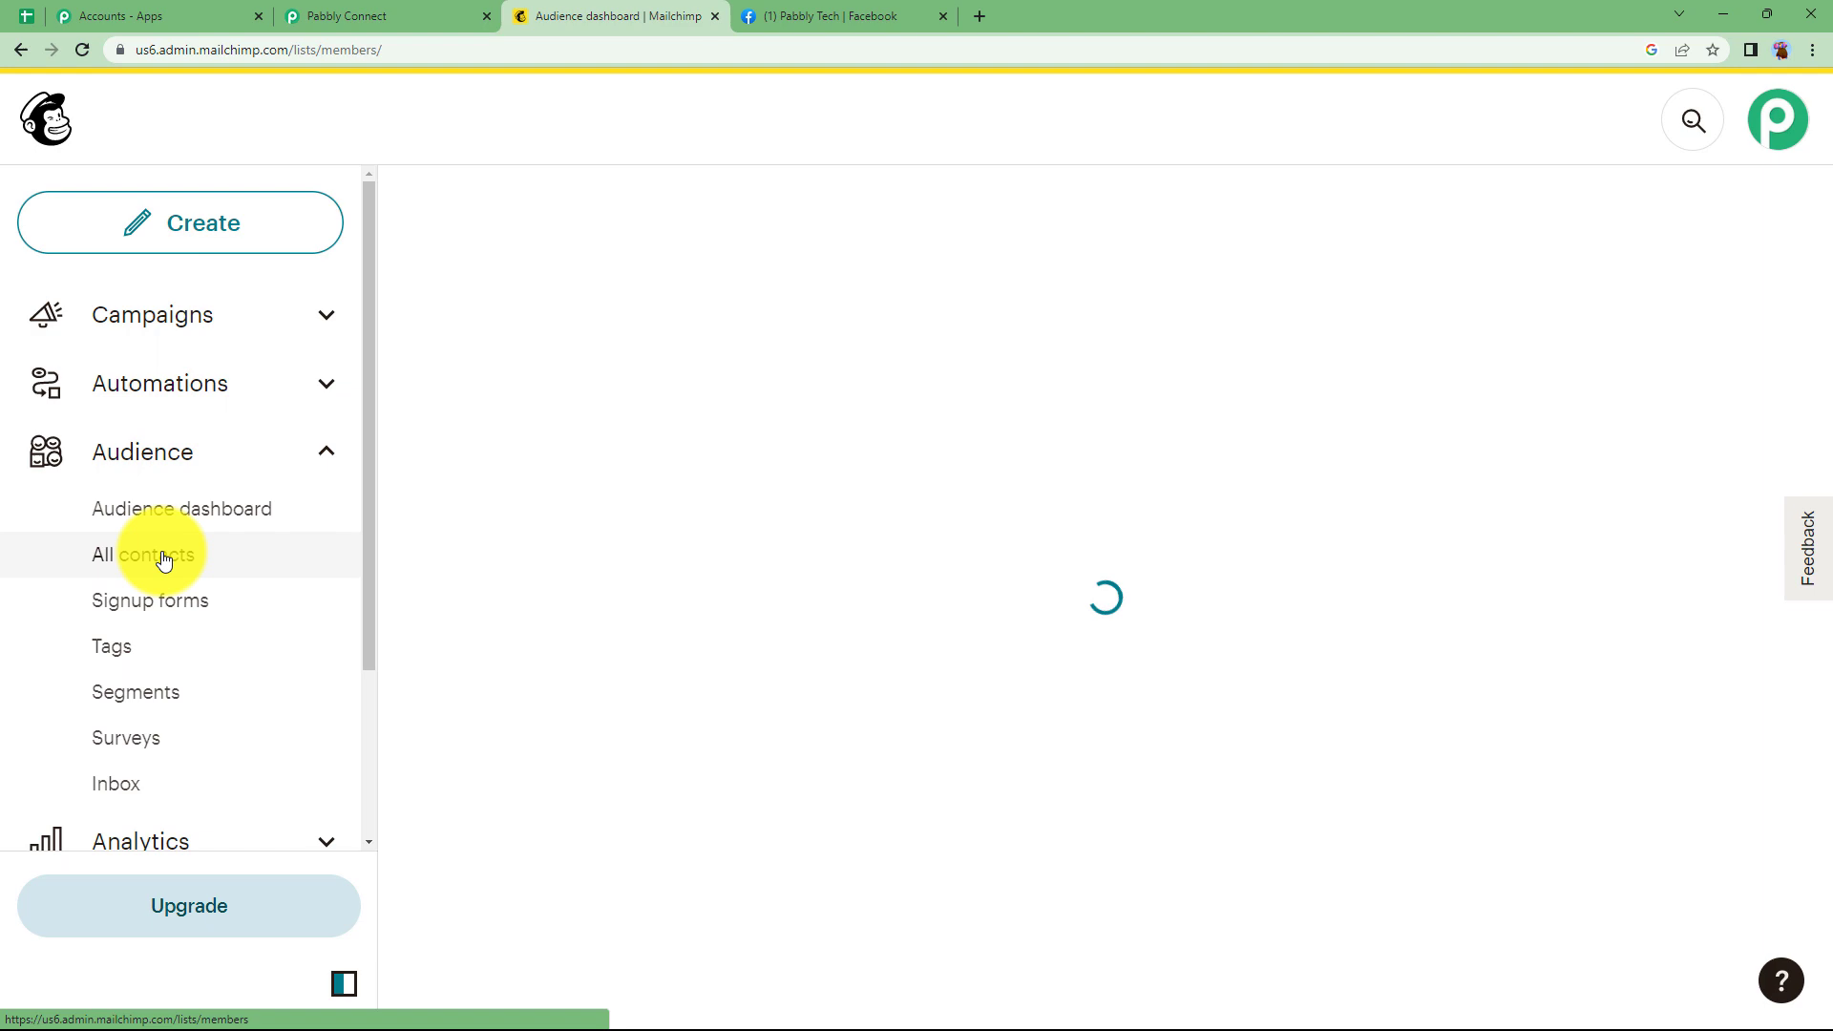
left_click(1379, 671)
scroll(1121, 662, "down", 2)
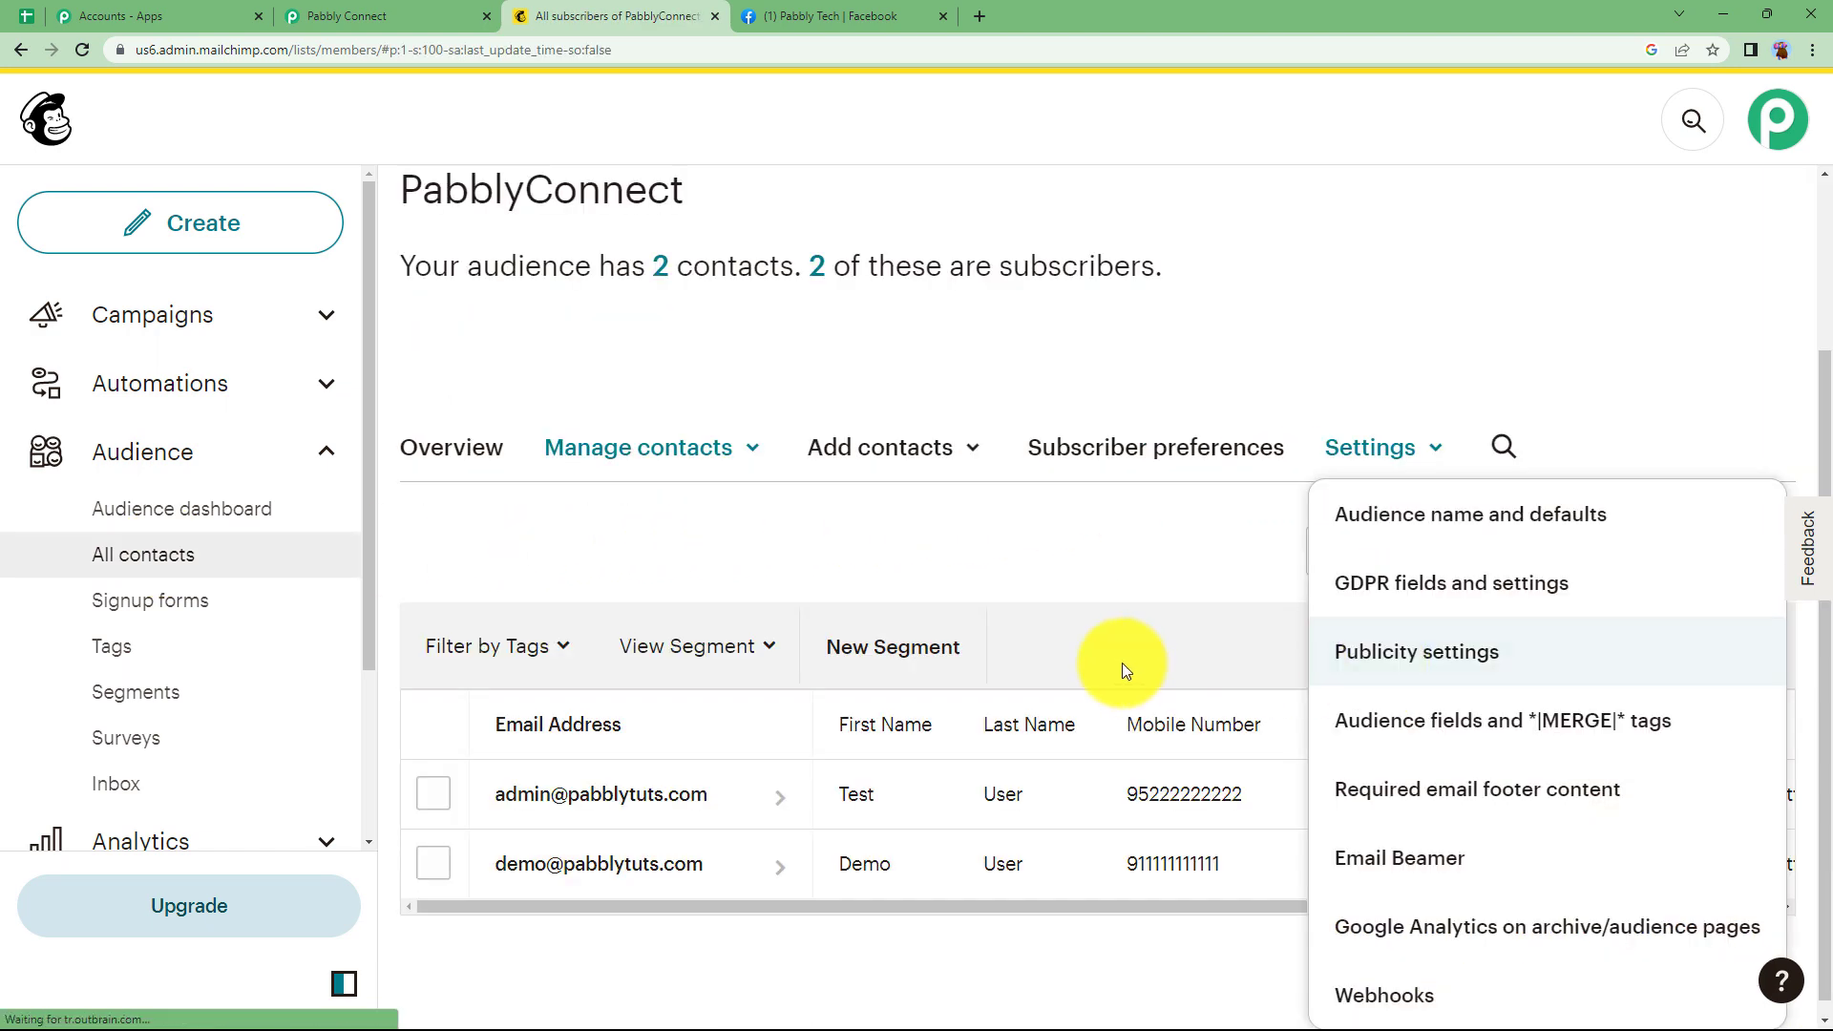
left_click(1331, 993)
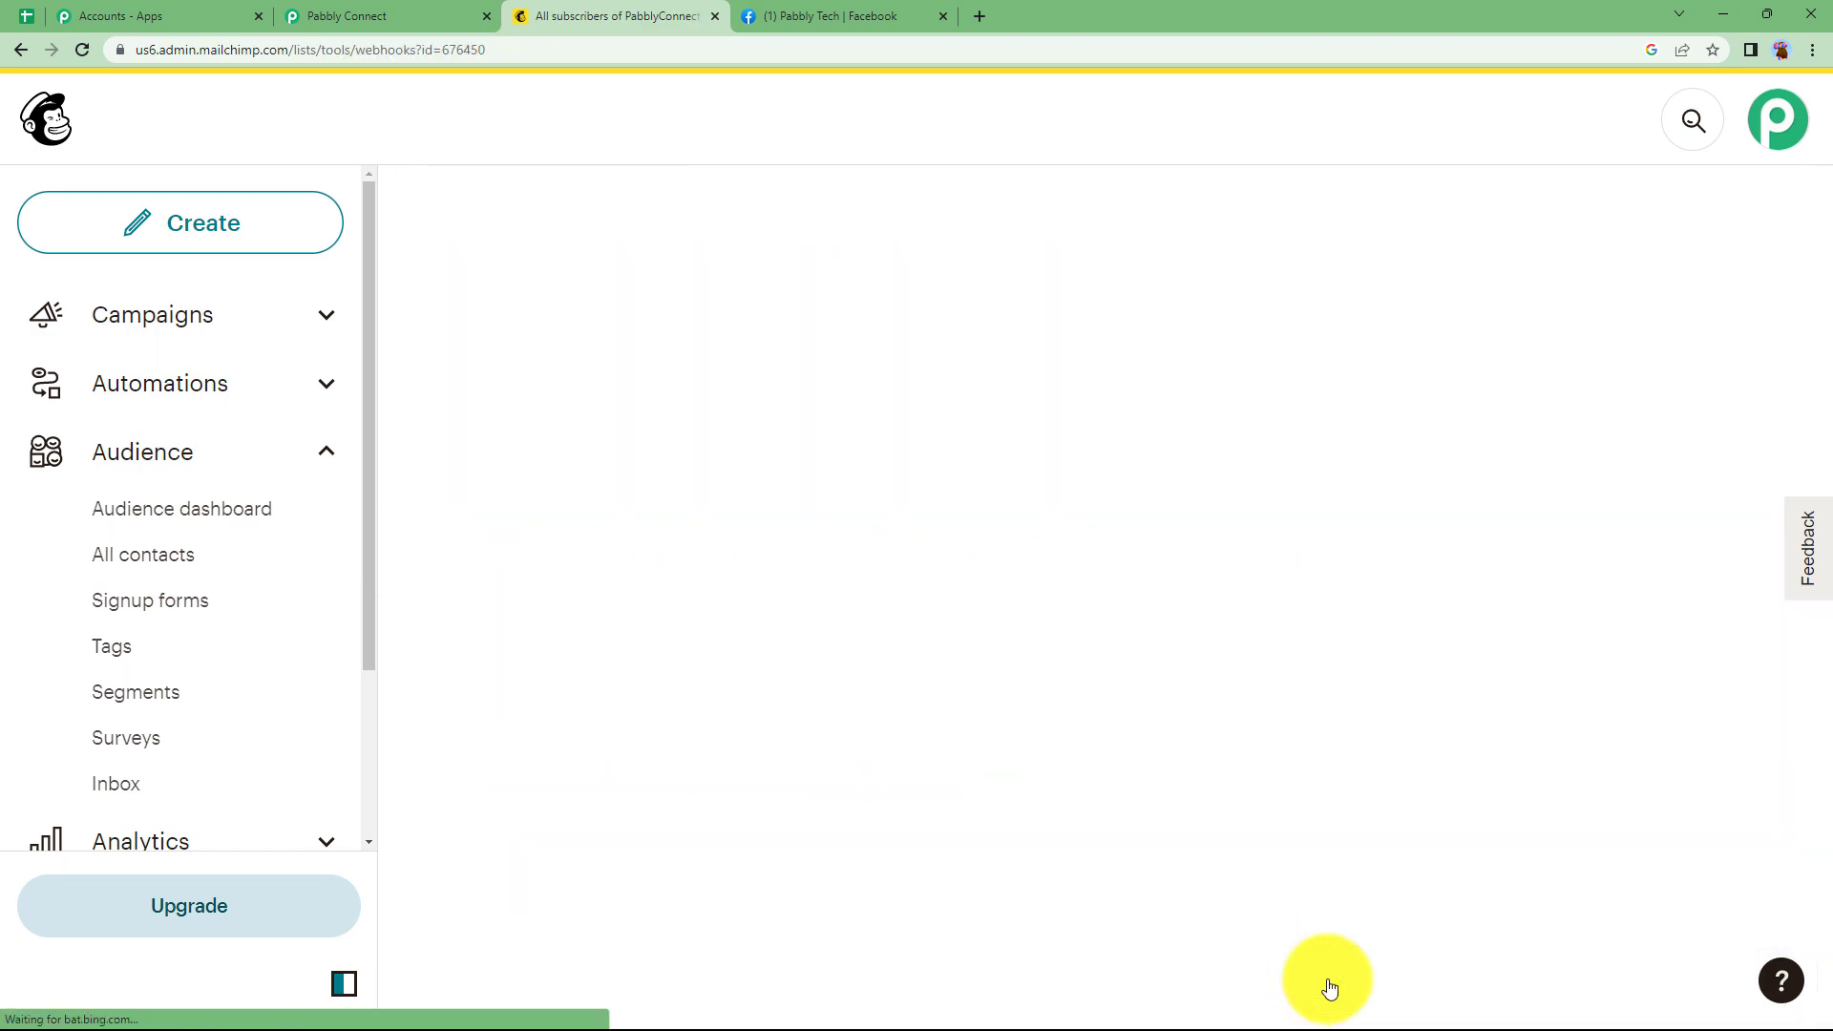
scroll(807, 753, "down", 3)
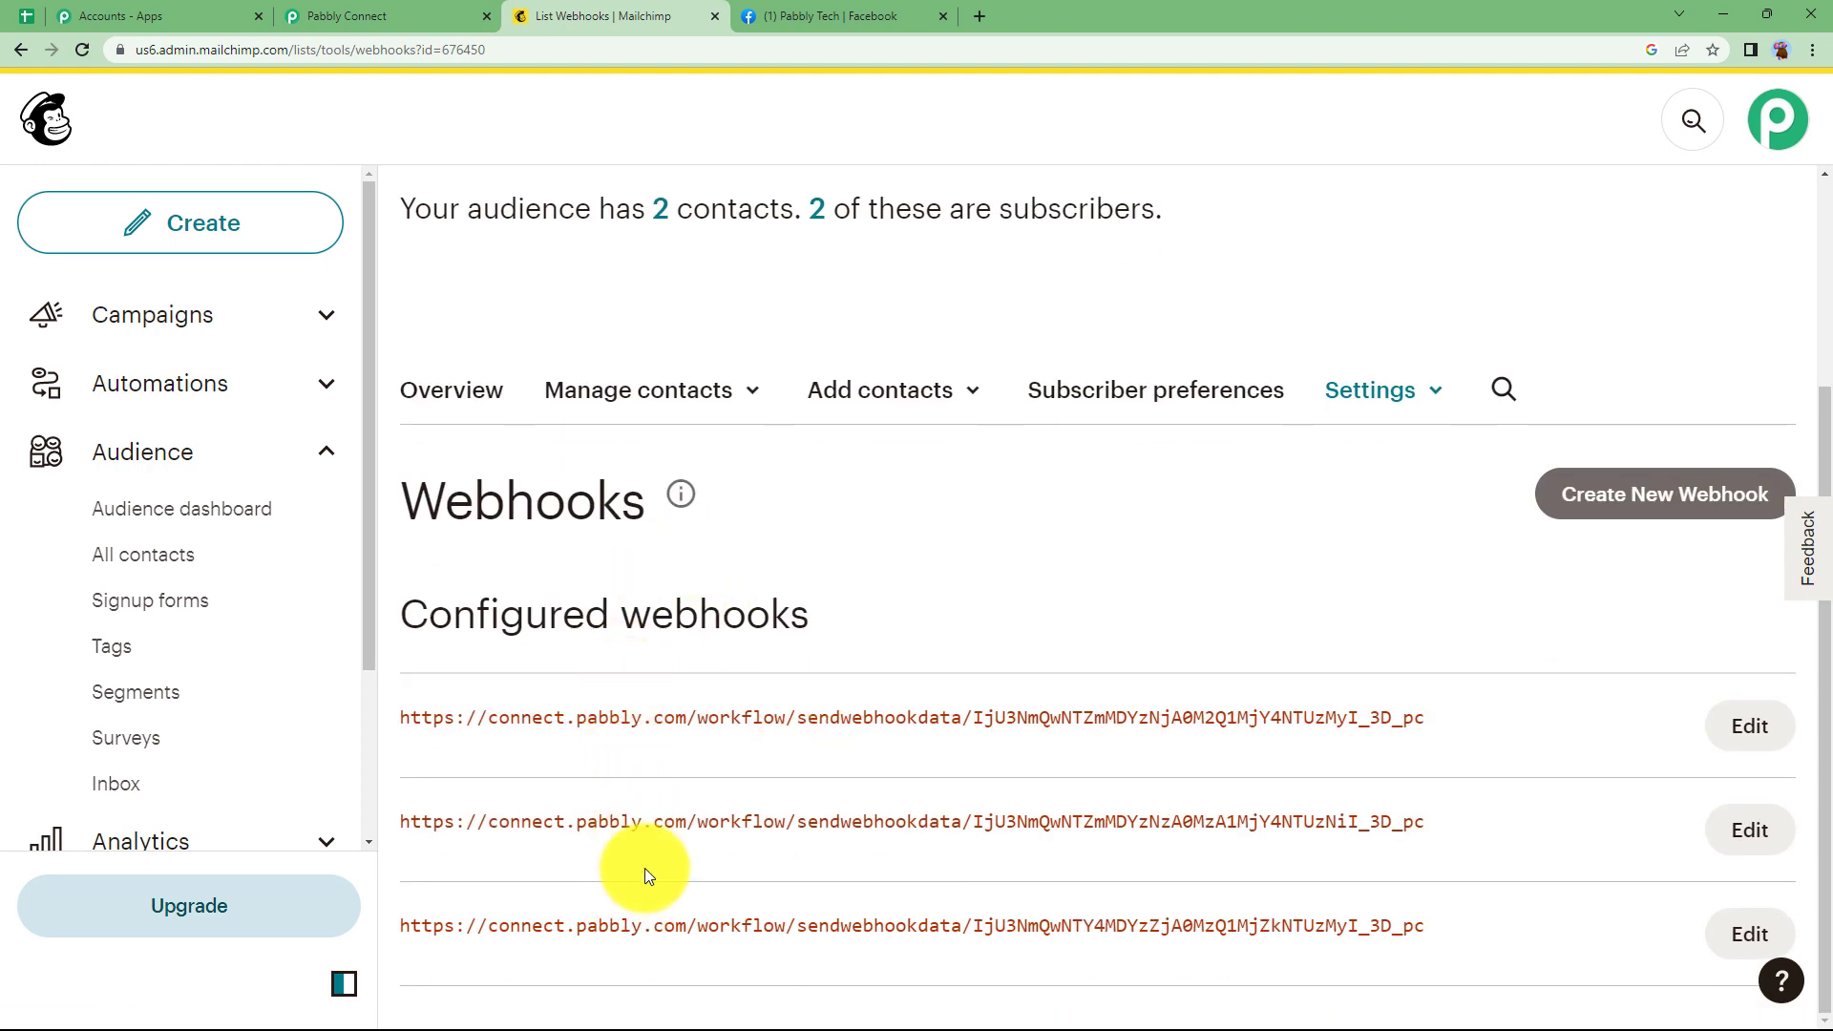
left_click(1665, 493)
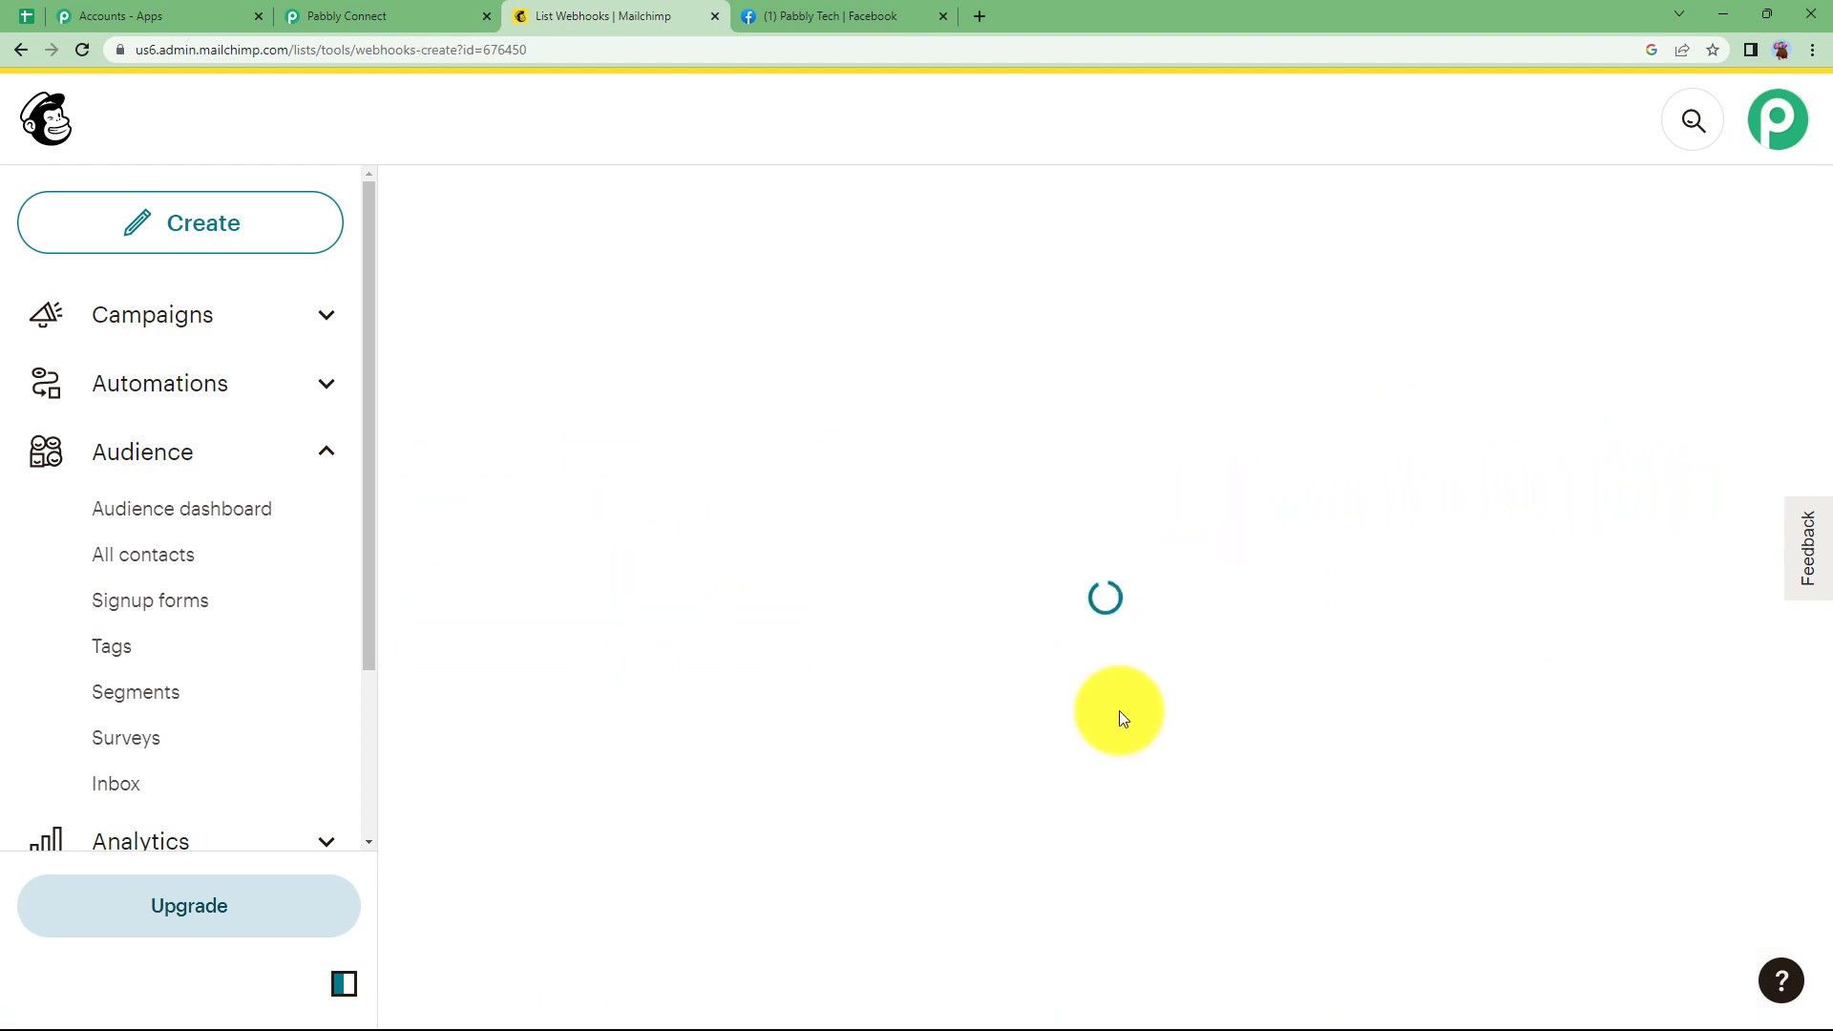
scroll(668, 621, "down", 1)
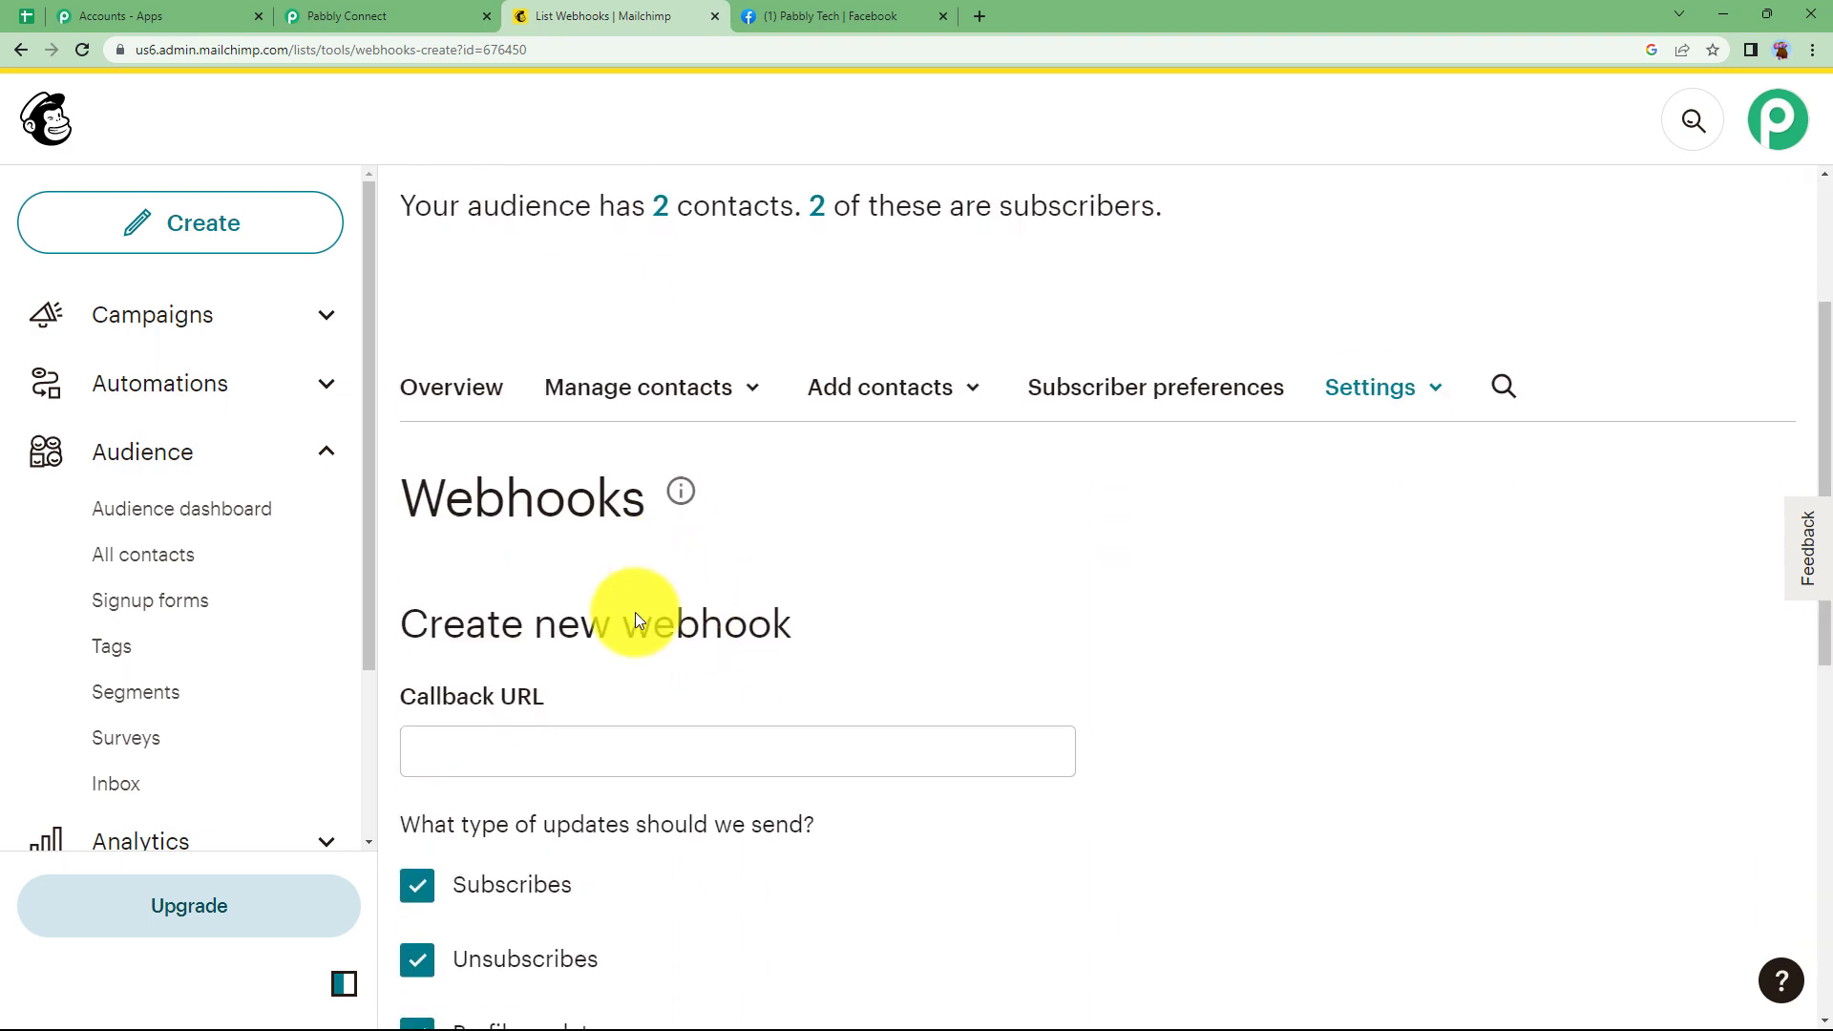
Step: Paste the Pabbly Connect trigger's webhook URL into the Callback URL field
left_click(420, 16)
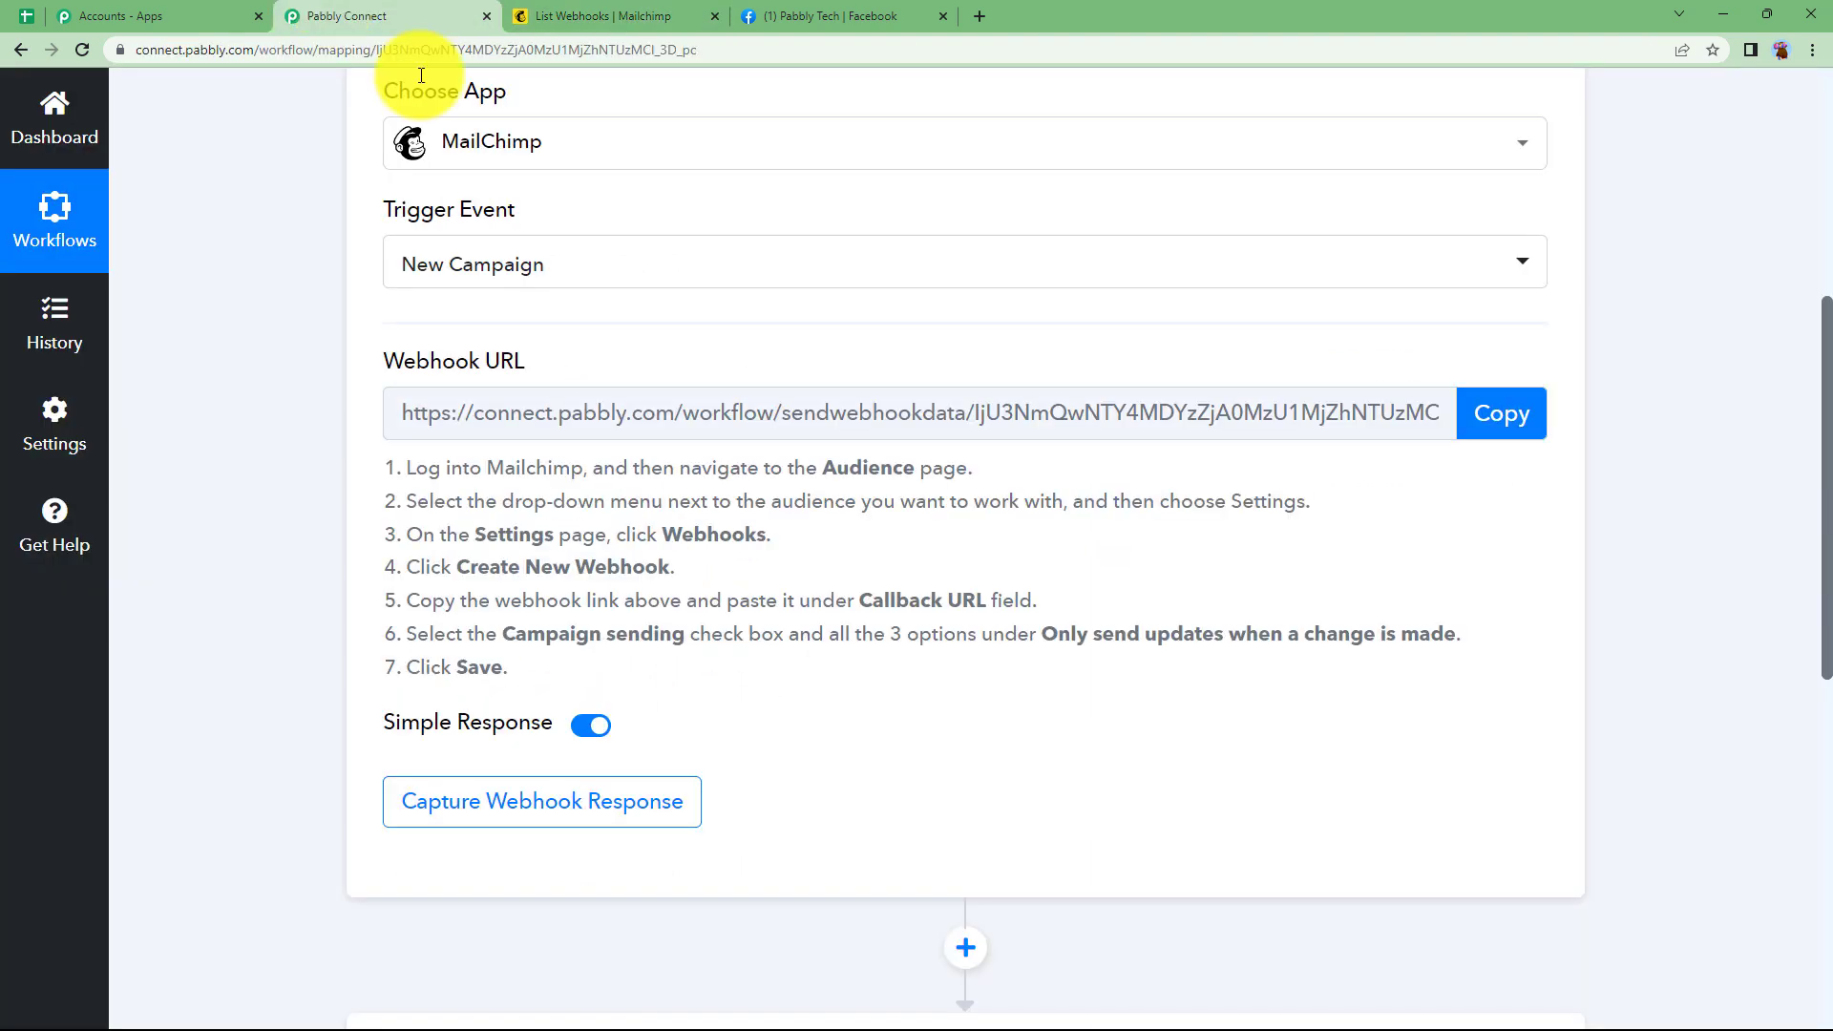
left_click(1493, 410)
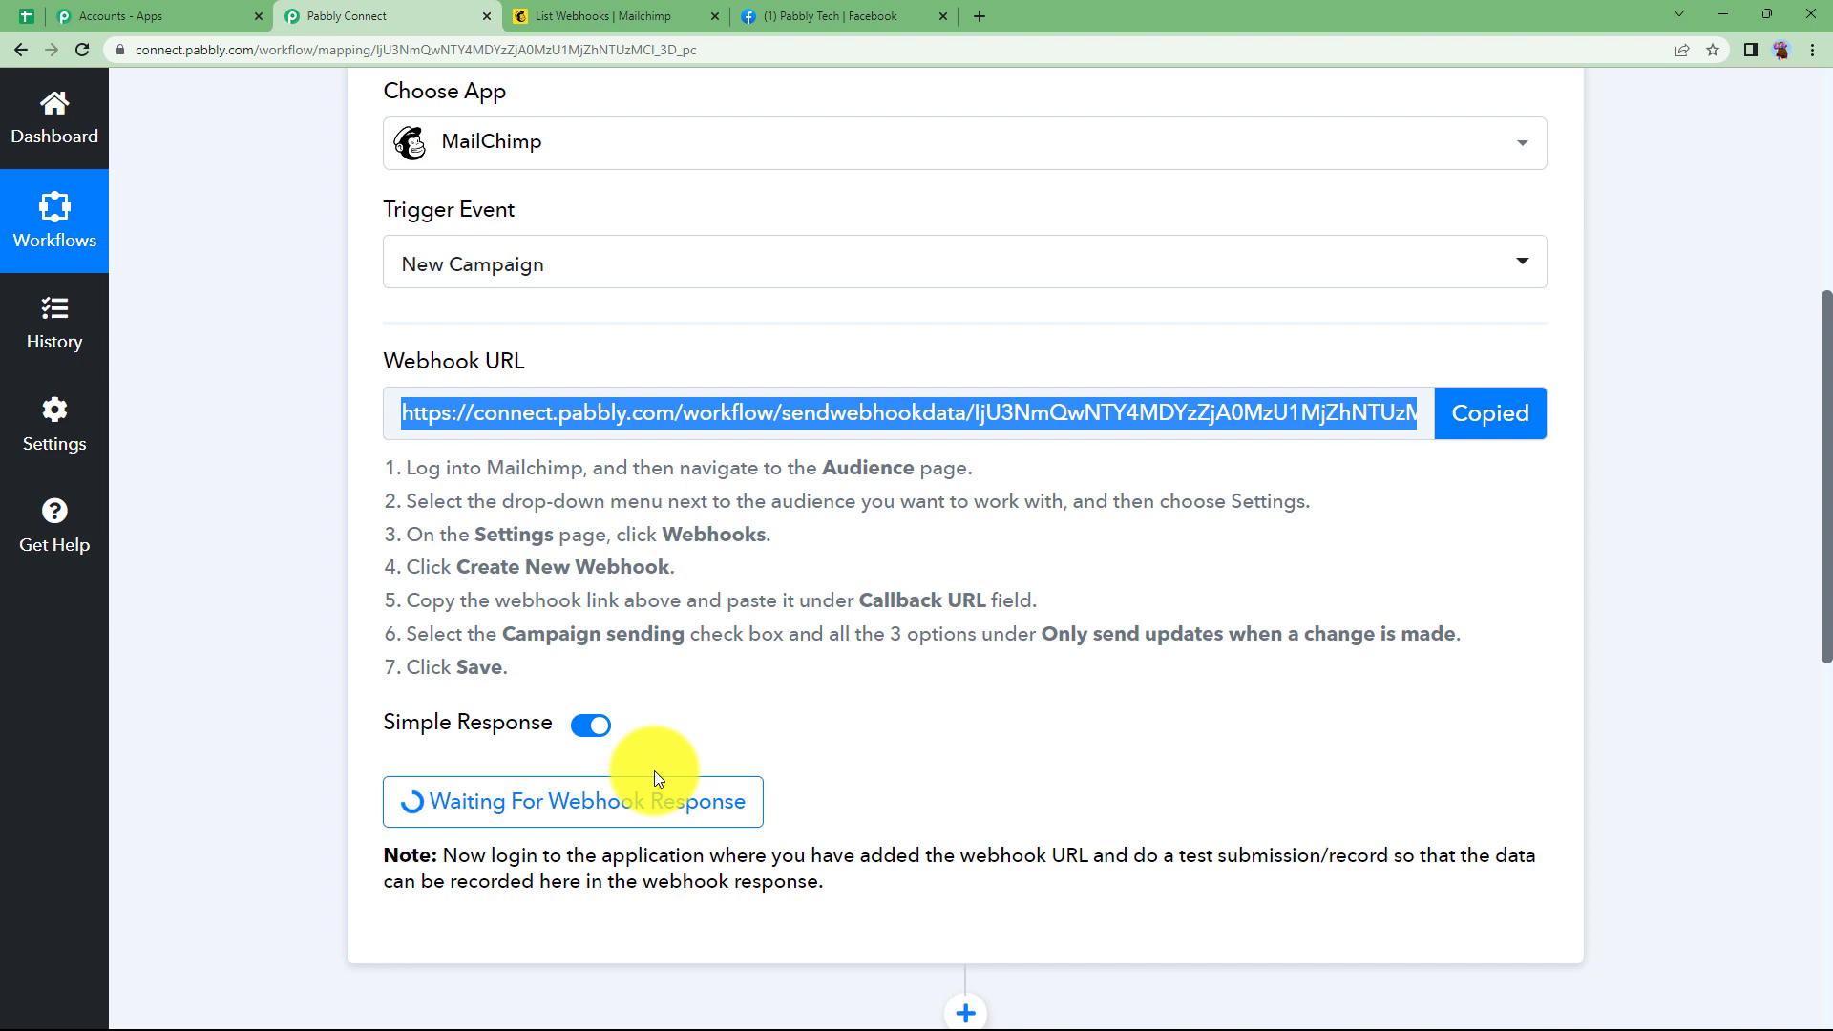
left_click(556, 9)
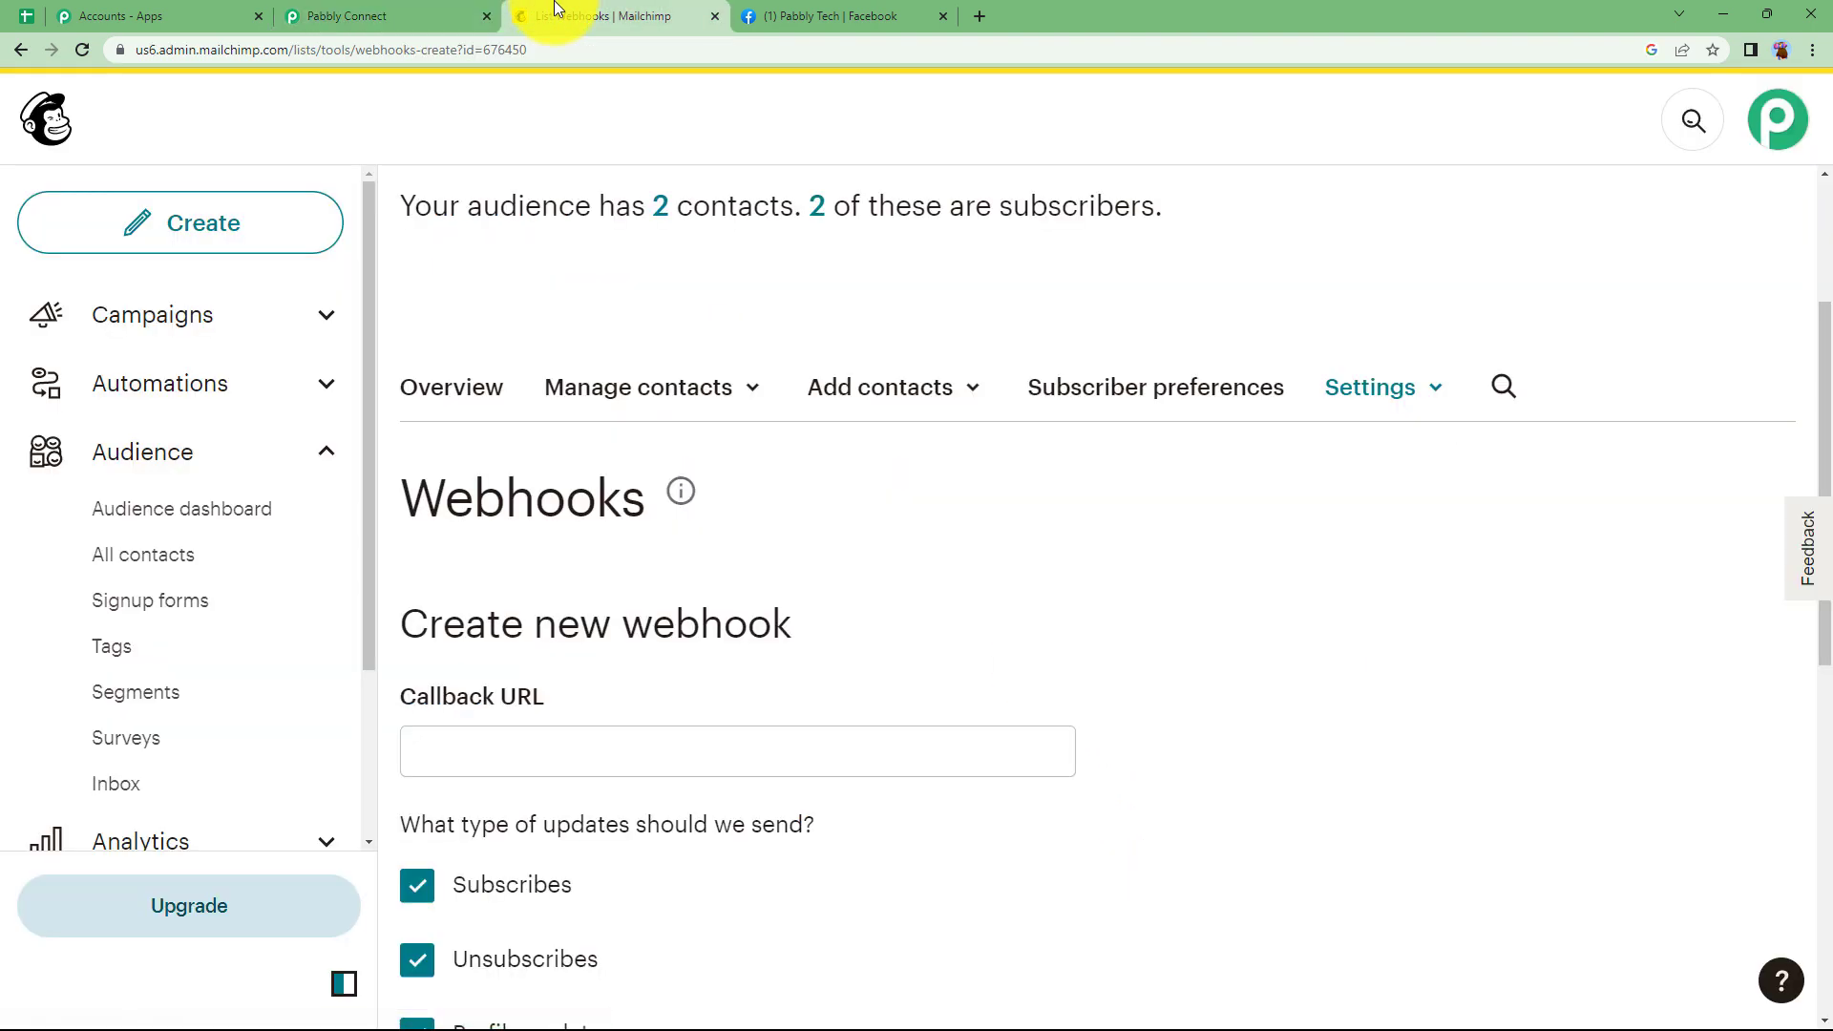
left_click(661, 754)
key("ctrl+v")
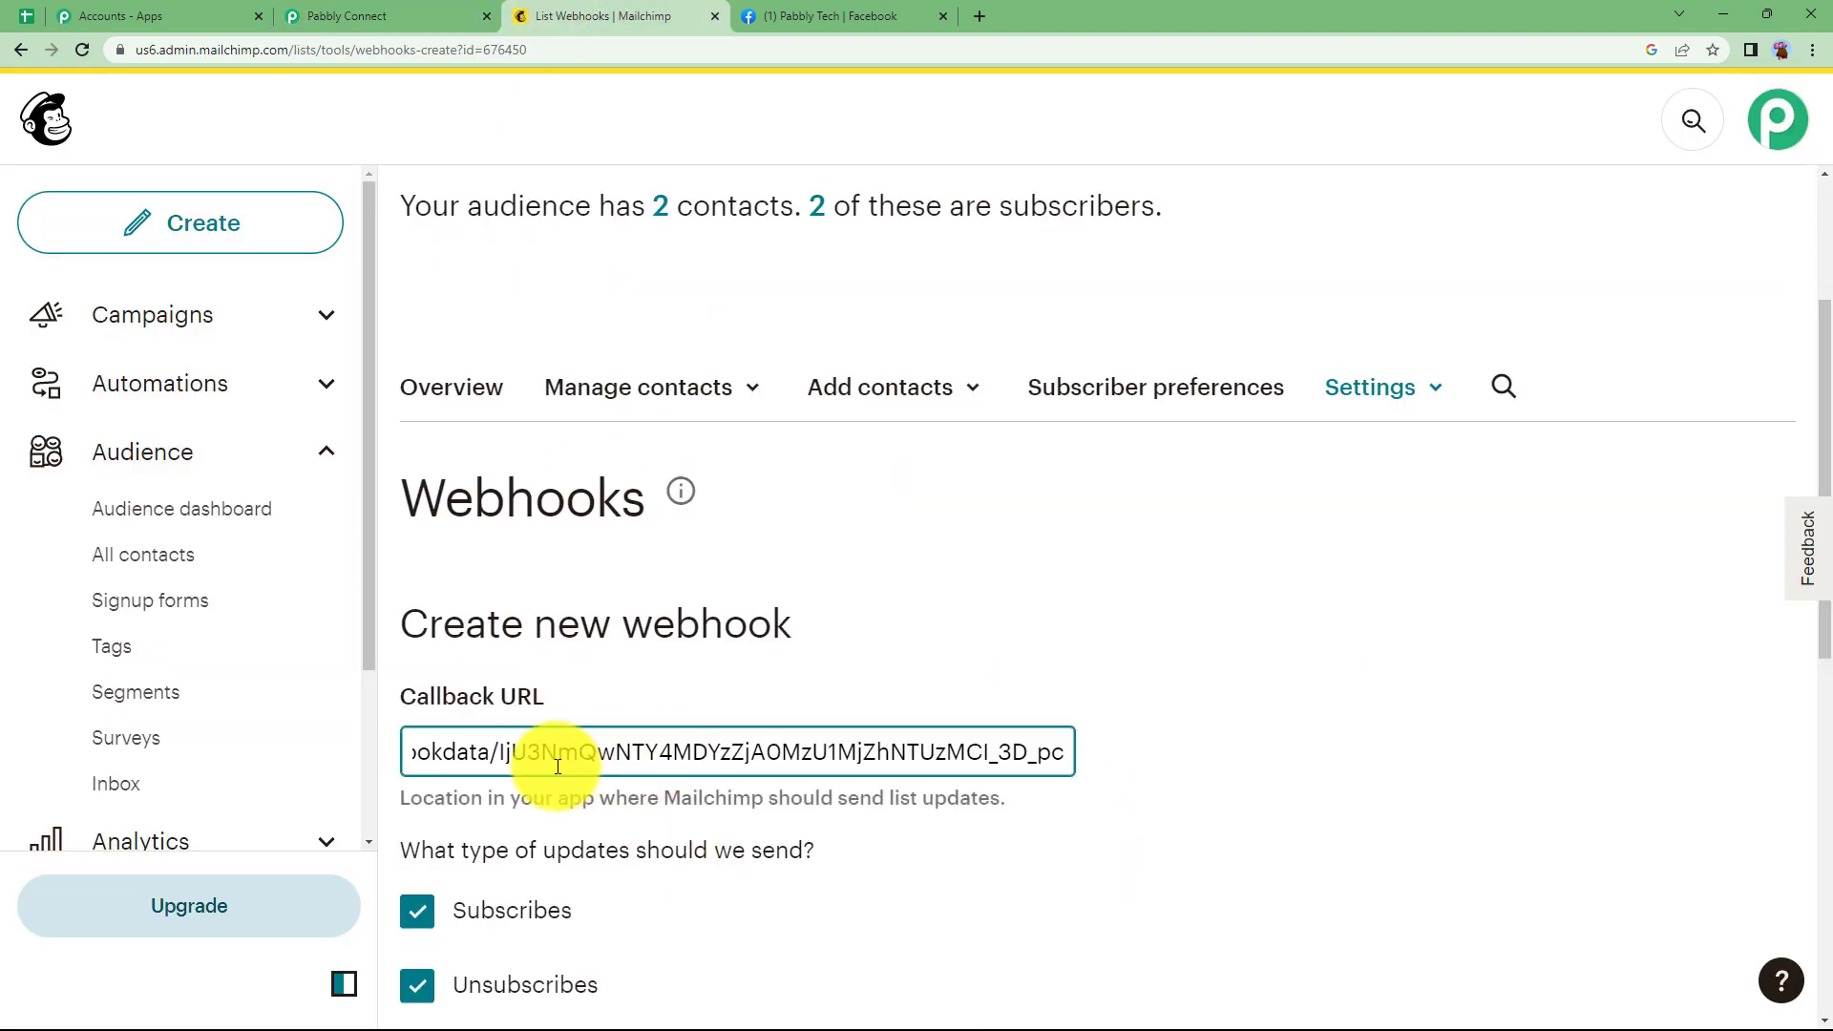
Step: Untick Subscribes, Unsubscribes, Profile and Cleaned updates, enable the API source, and save the webhook
scroll(552, 754, "down", 2)
left_click(416, 526)
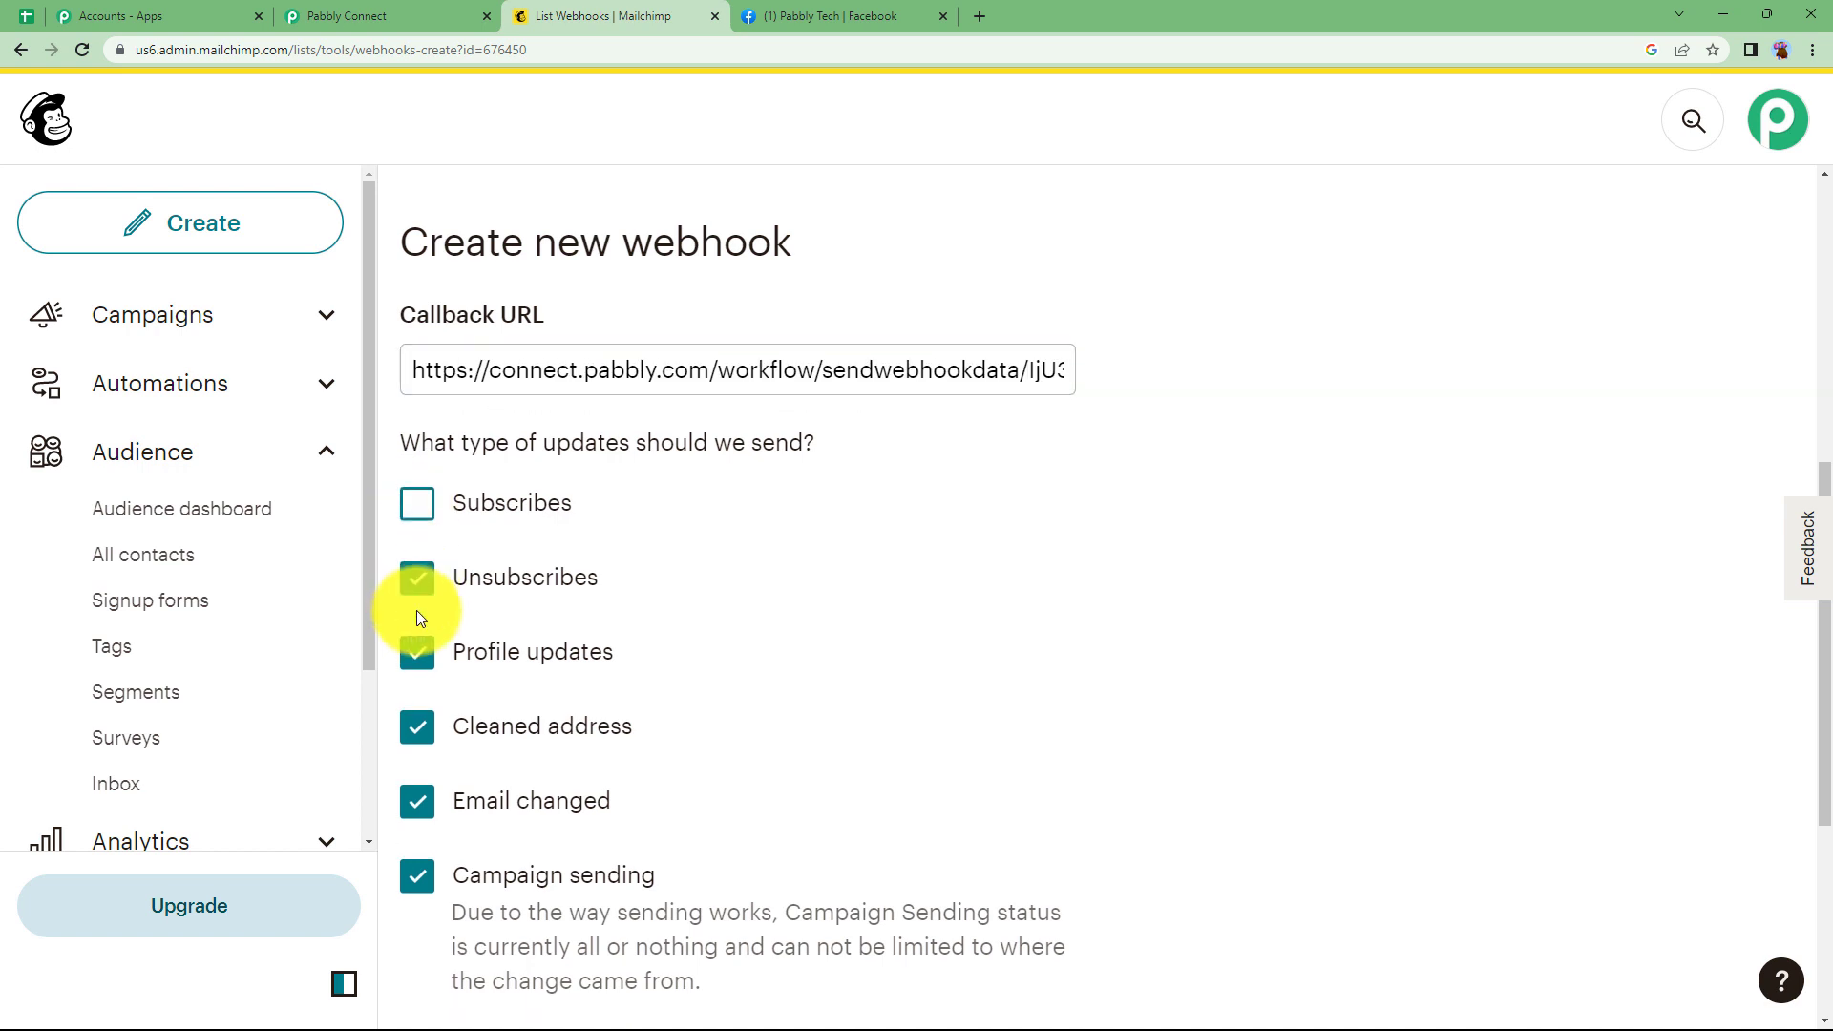
left_click(416, 580)
left_click(417, 654)
left_click(417, 729)
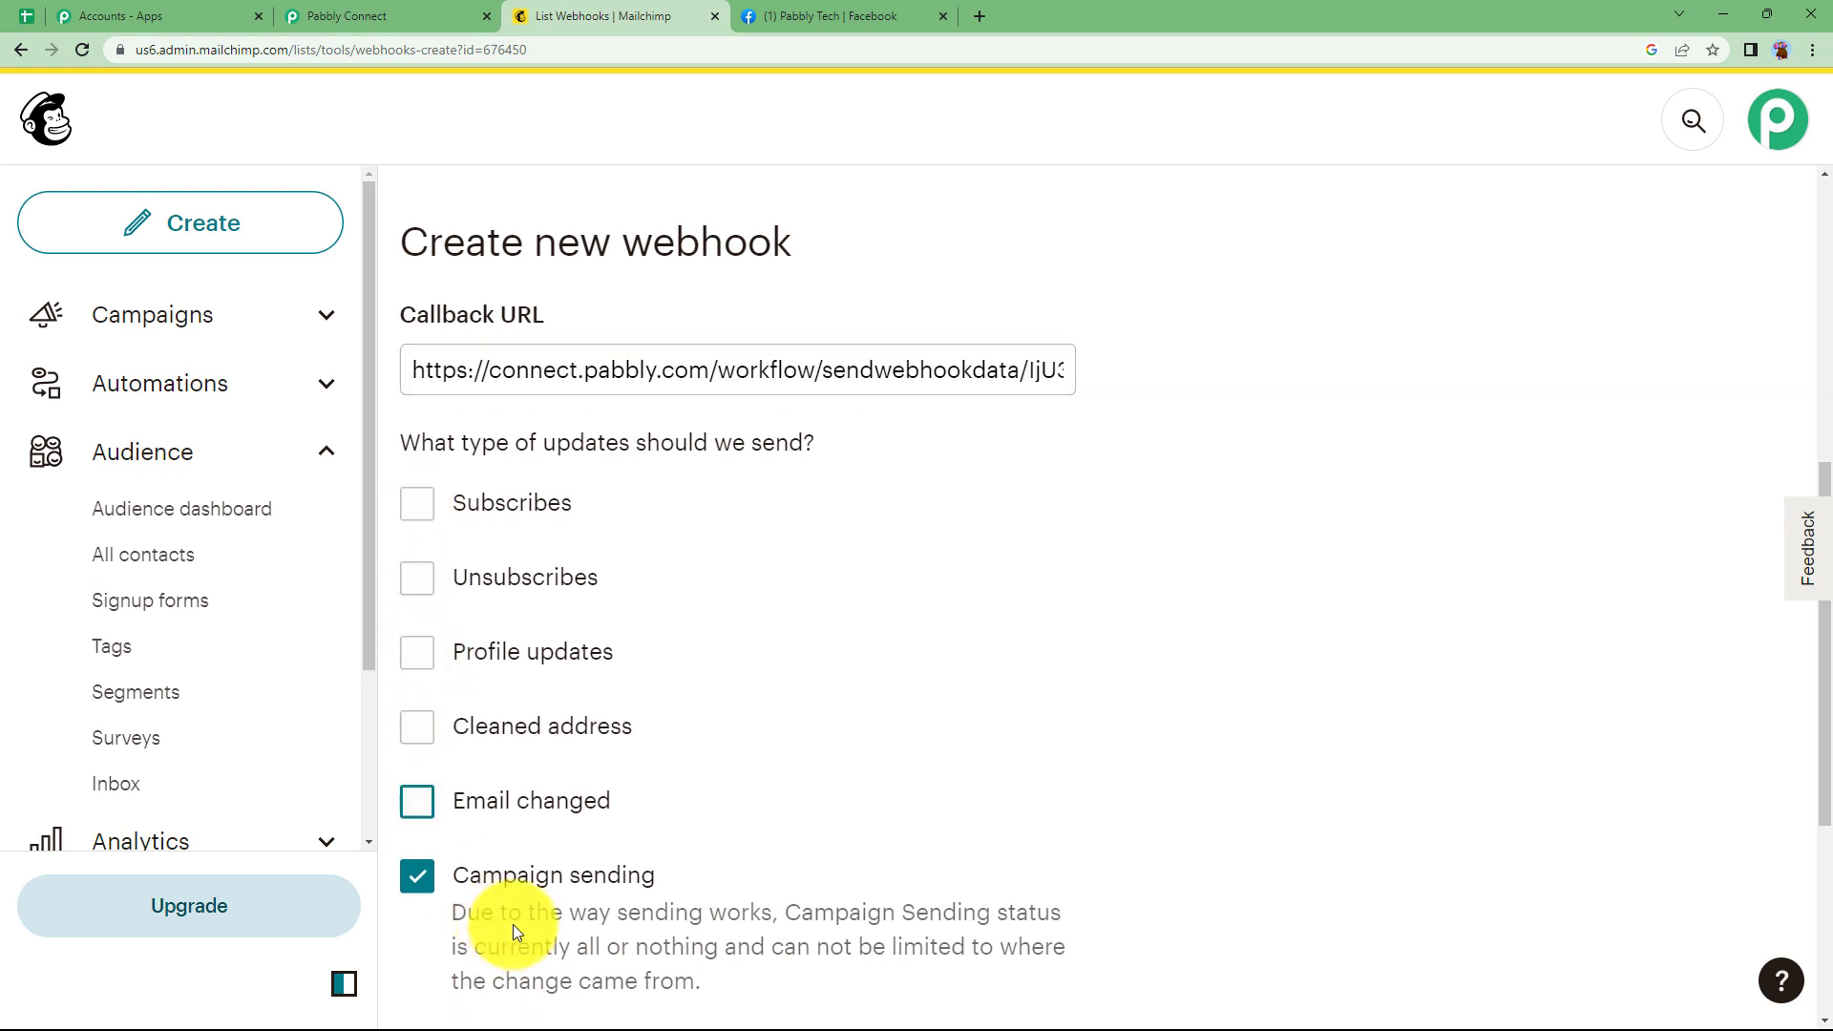
scroll(535, 857, "down", 3)
left_click(425, 880)
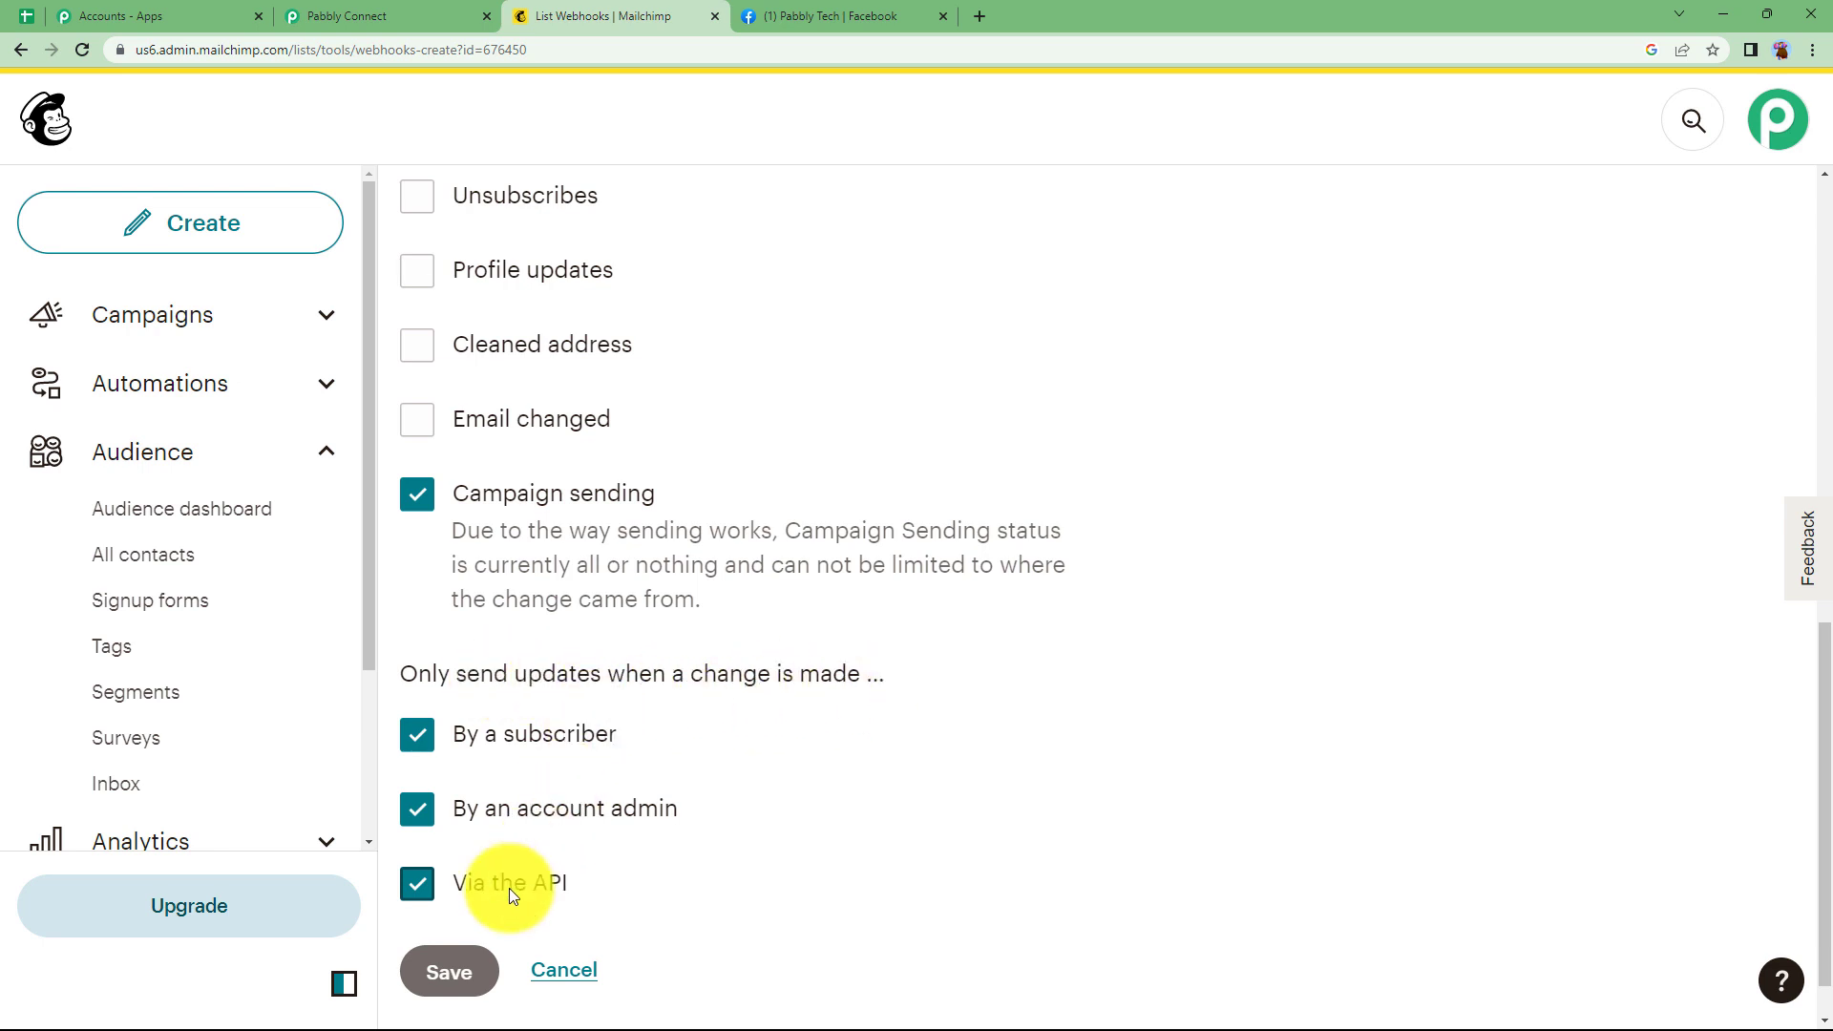
scroll(525, 874, "down", 1)
left_click(439, 909)
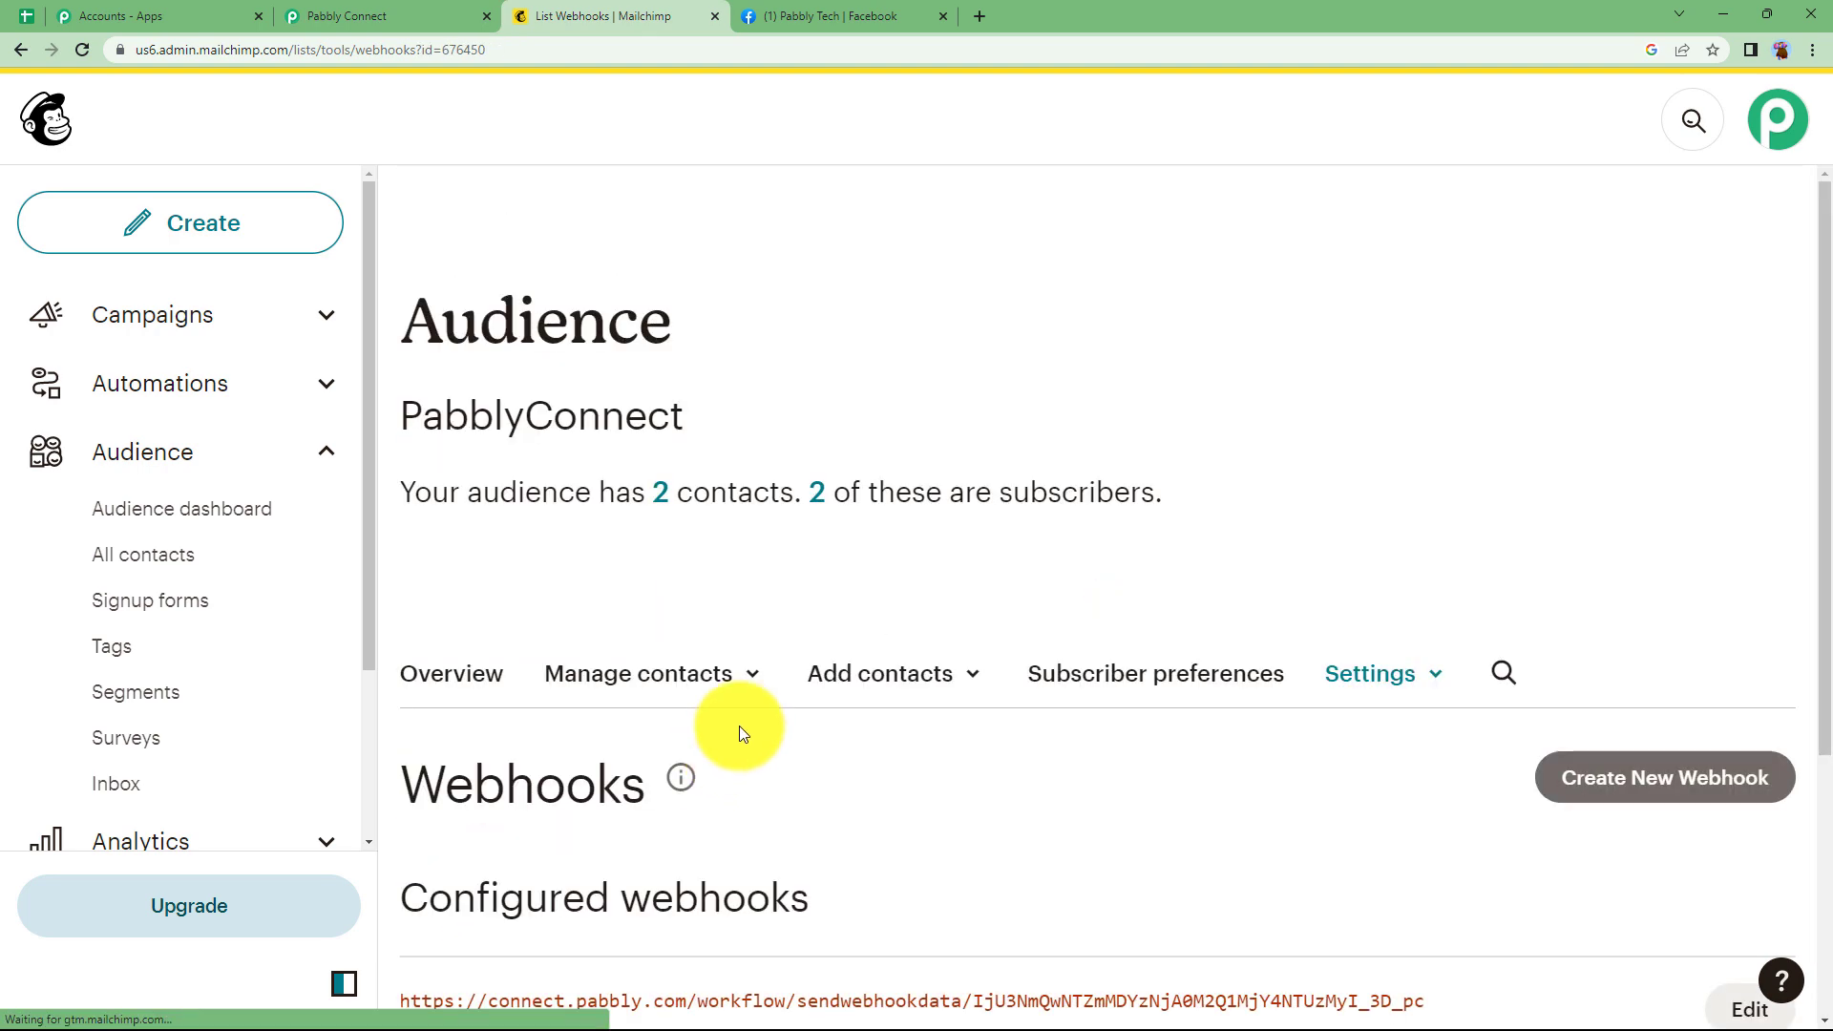
scroll(739, 725, "down", 4)
scroll(738, 726, "up", 4)
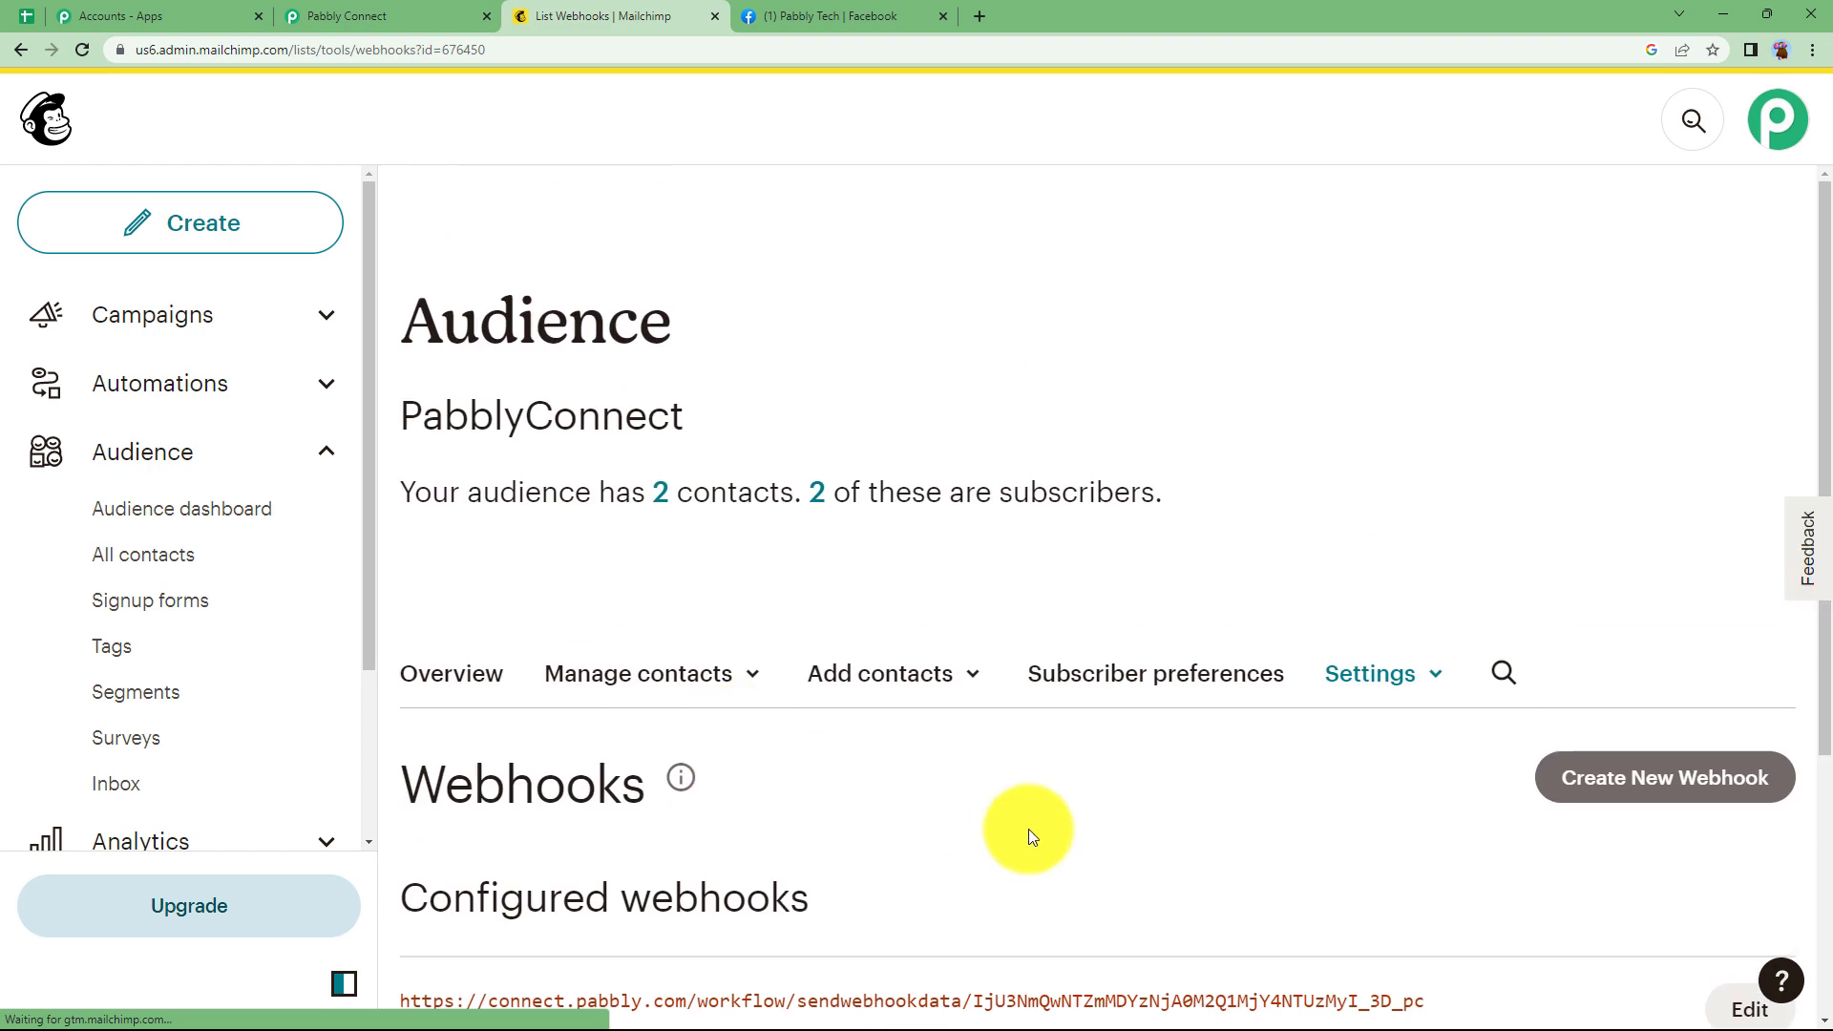
Step: Have the MailChimp trigger re-capture a fresh webhook response, then go back to Mailchimp
left_click(483, 8)
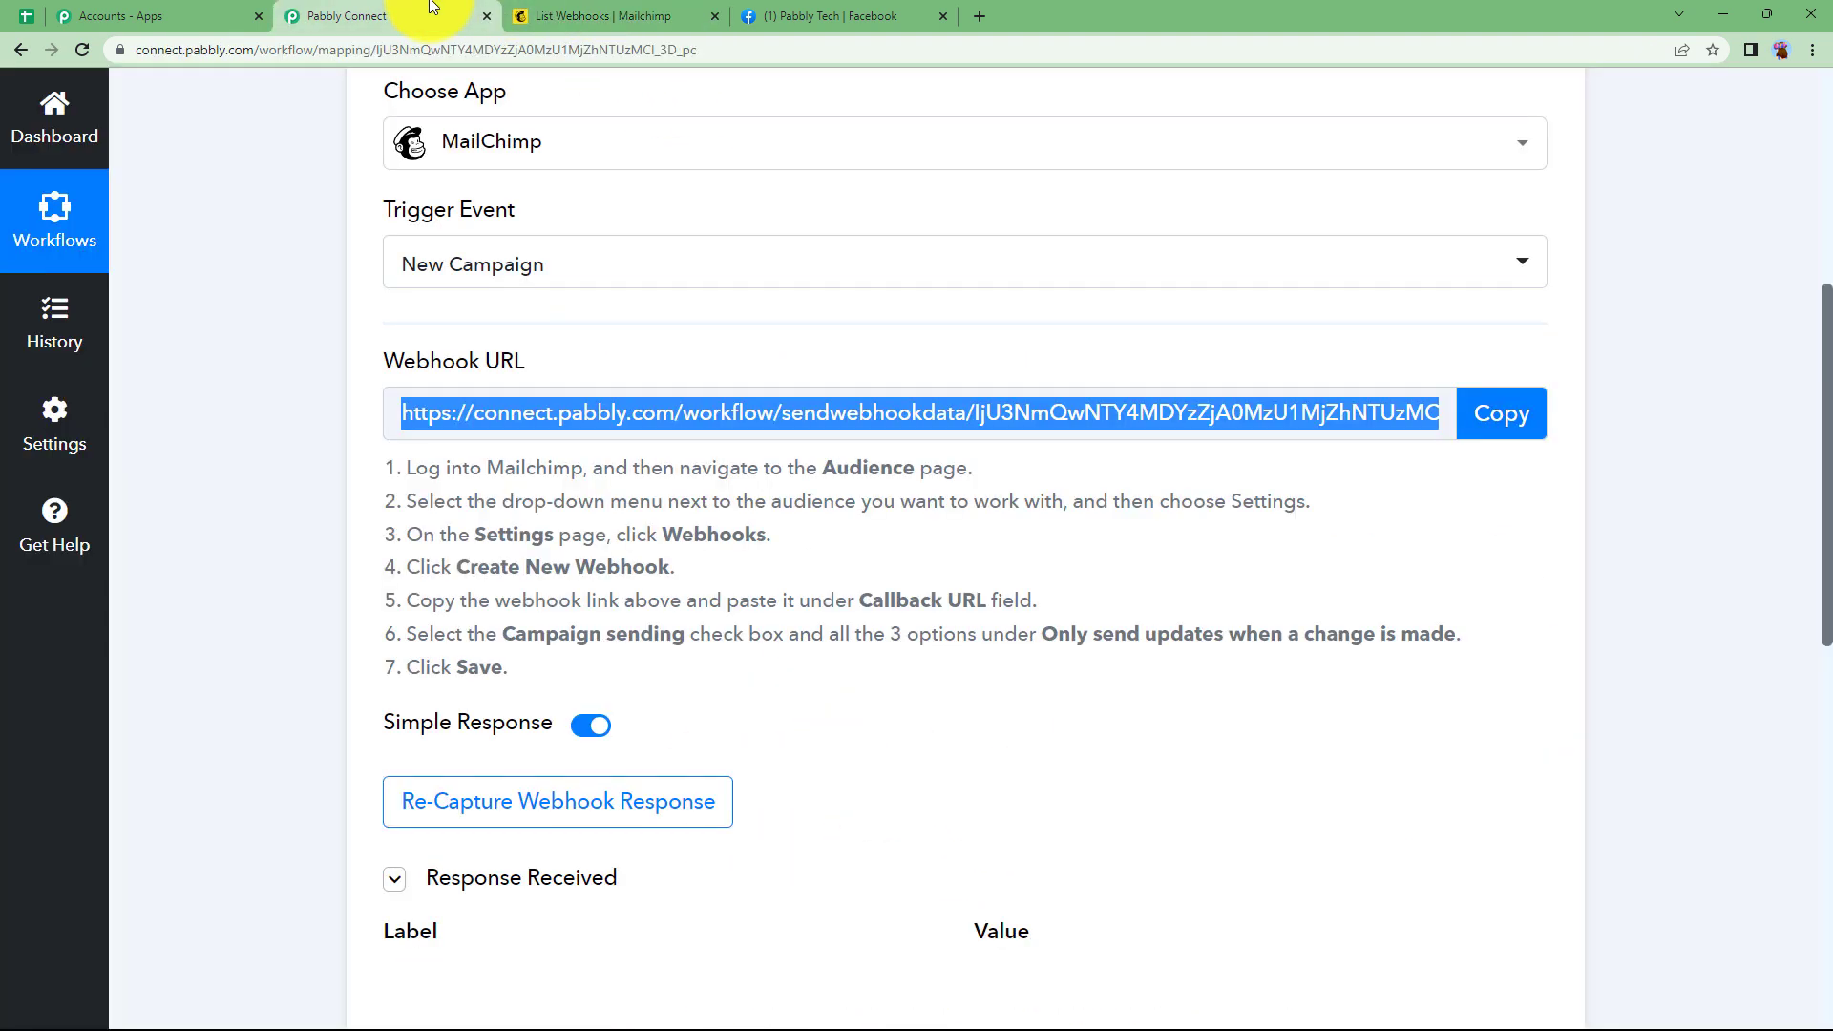
scroll(462, 846, "down", 1)
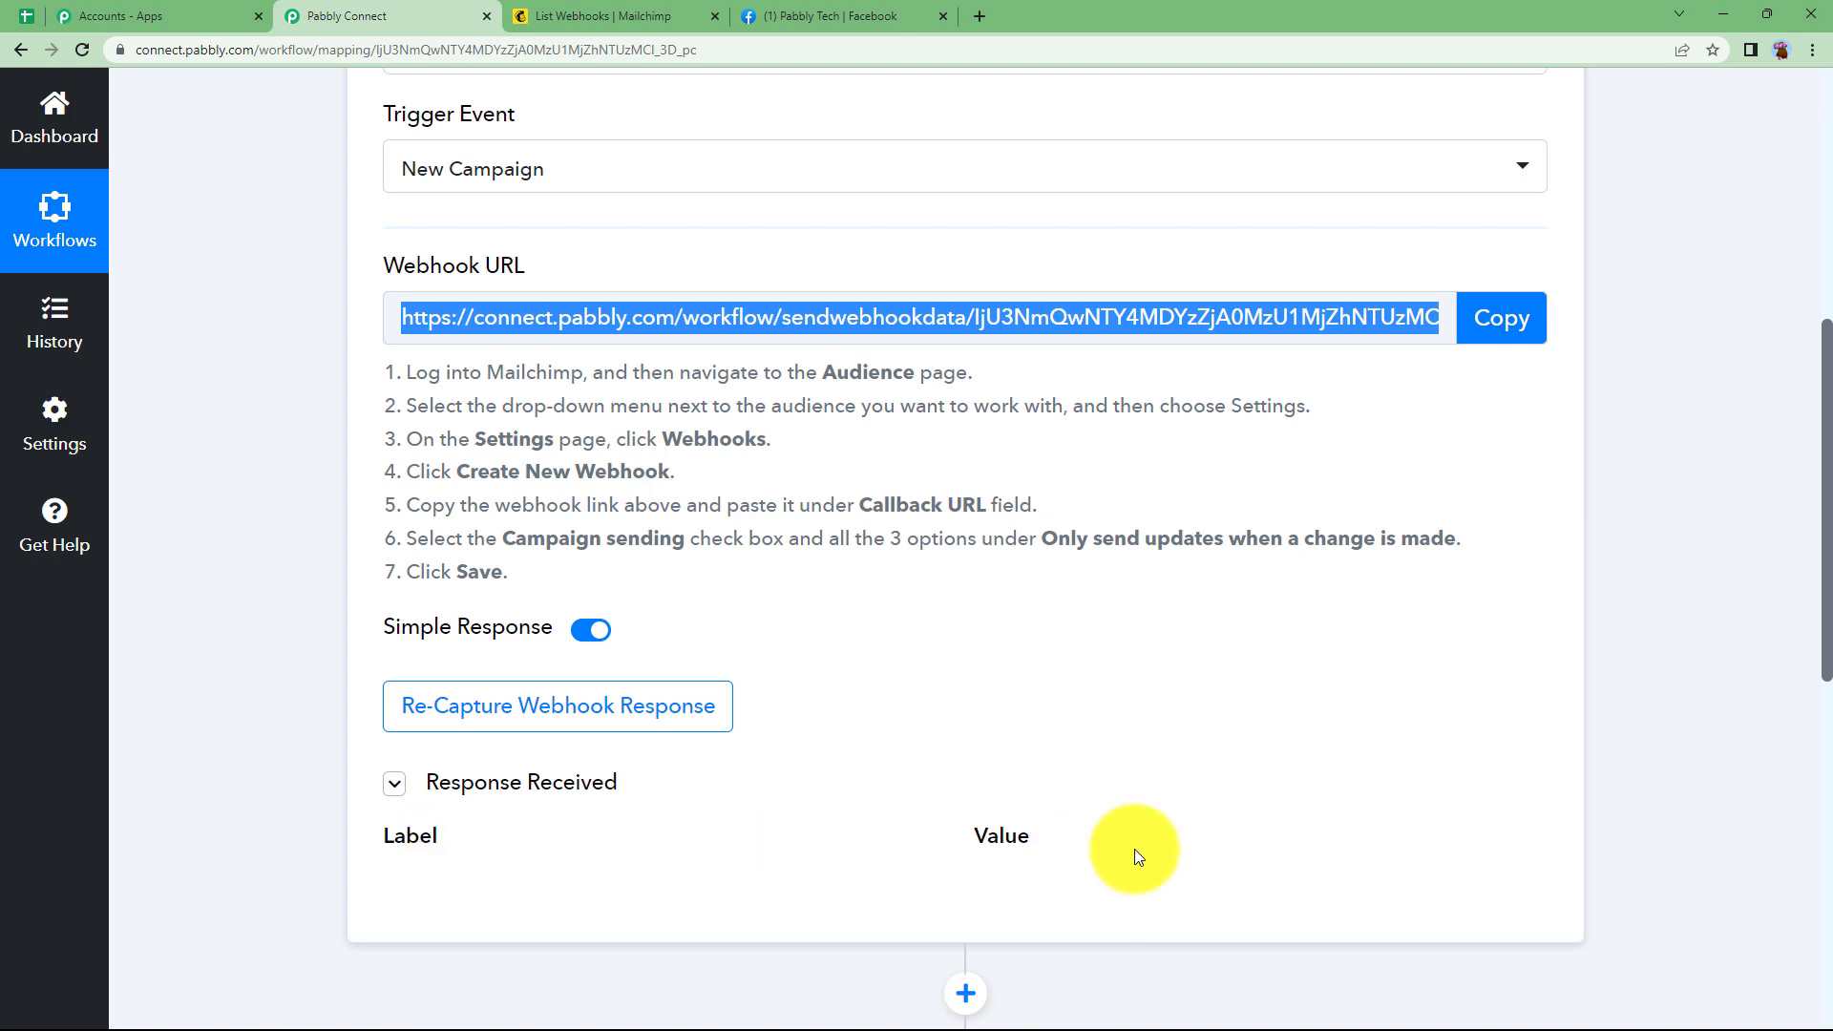
left_click(449, 726)
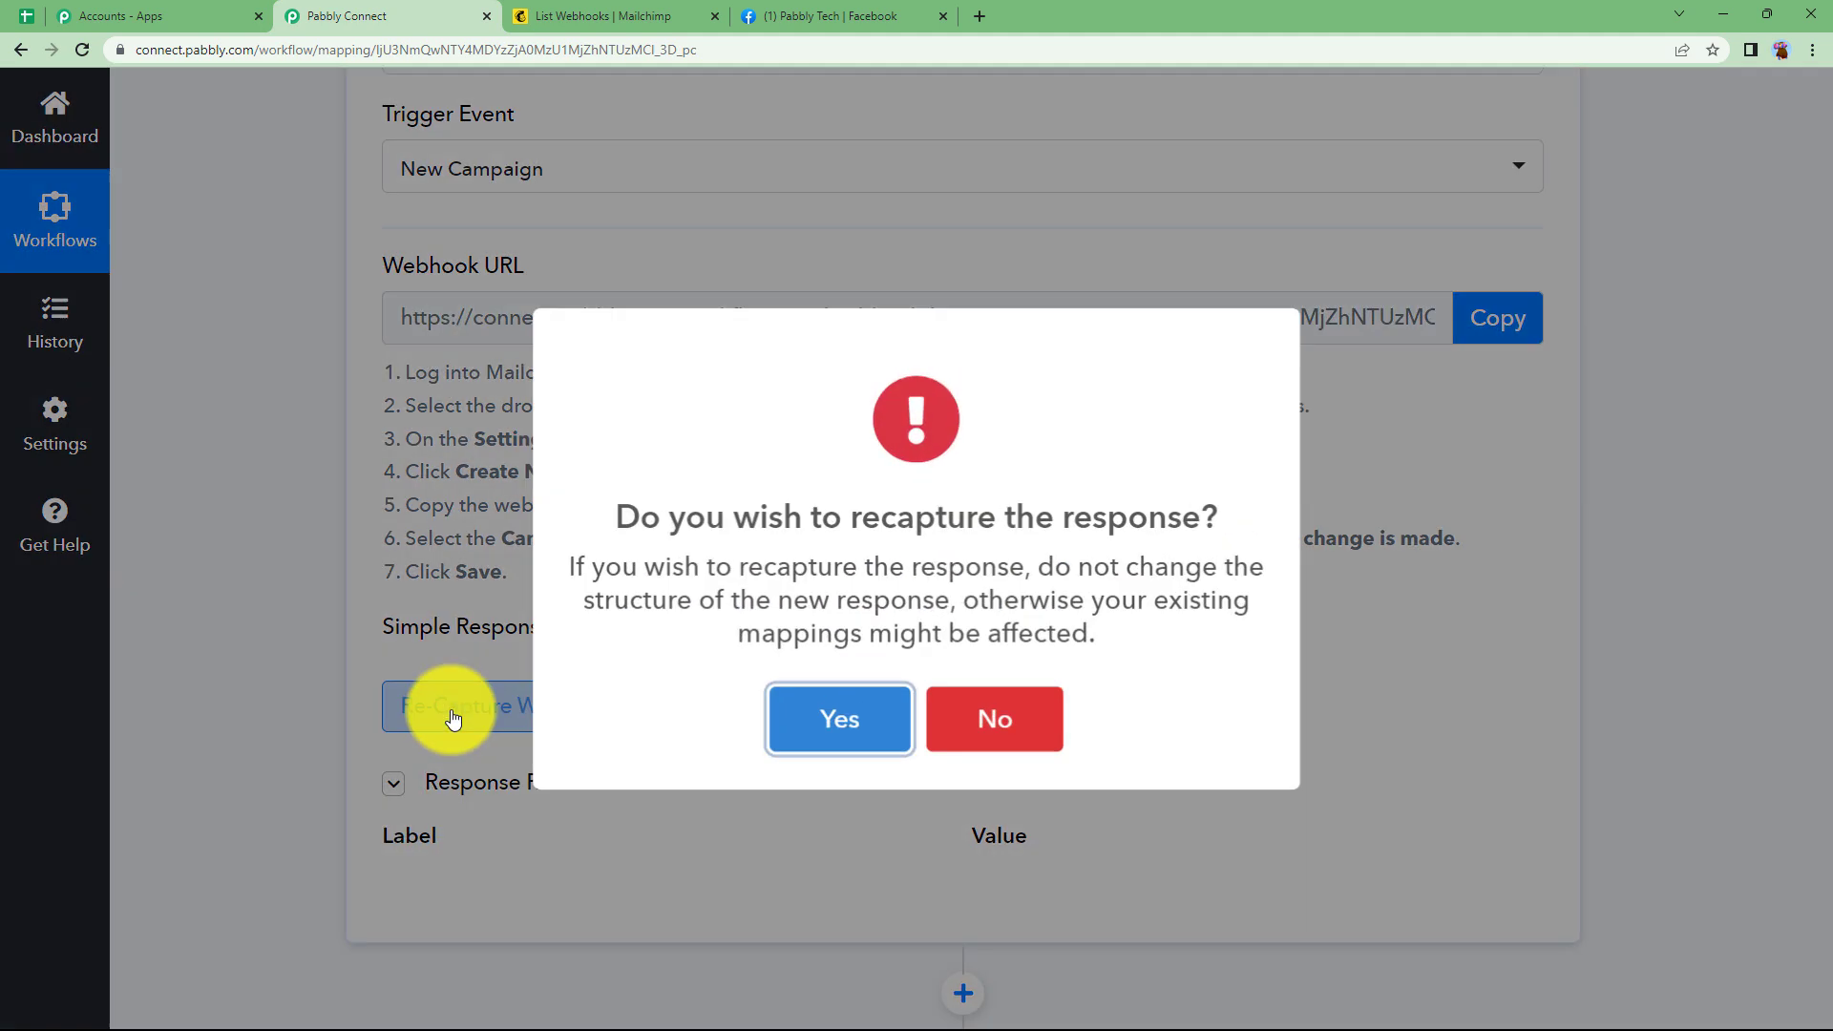
left_click(794, 717)
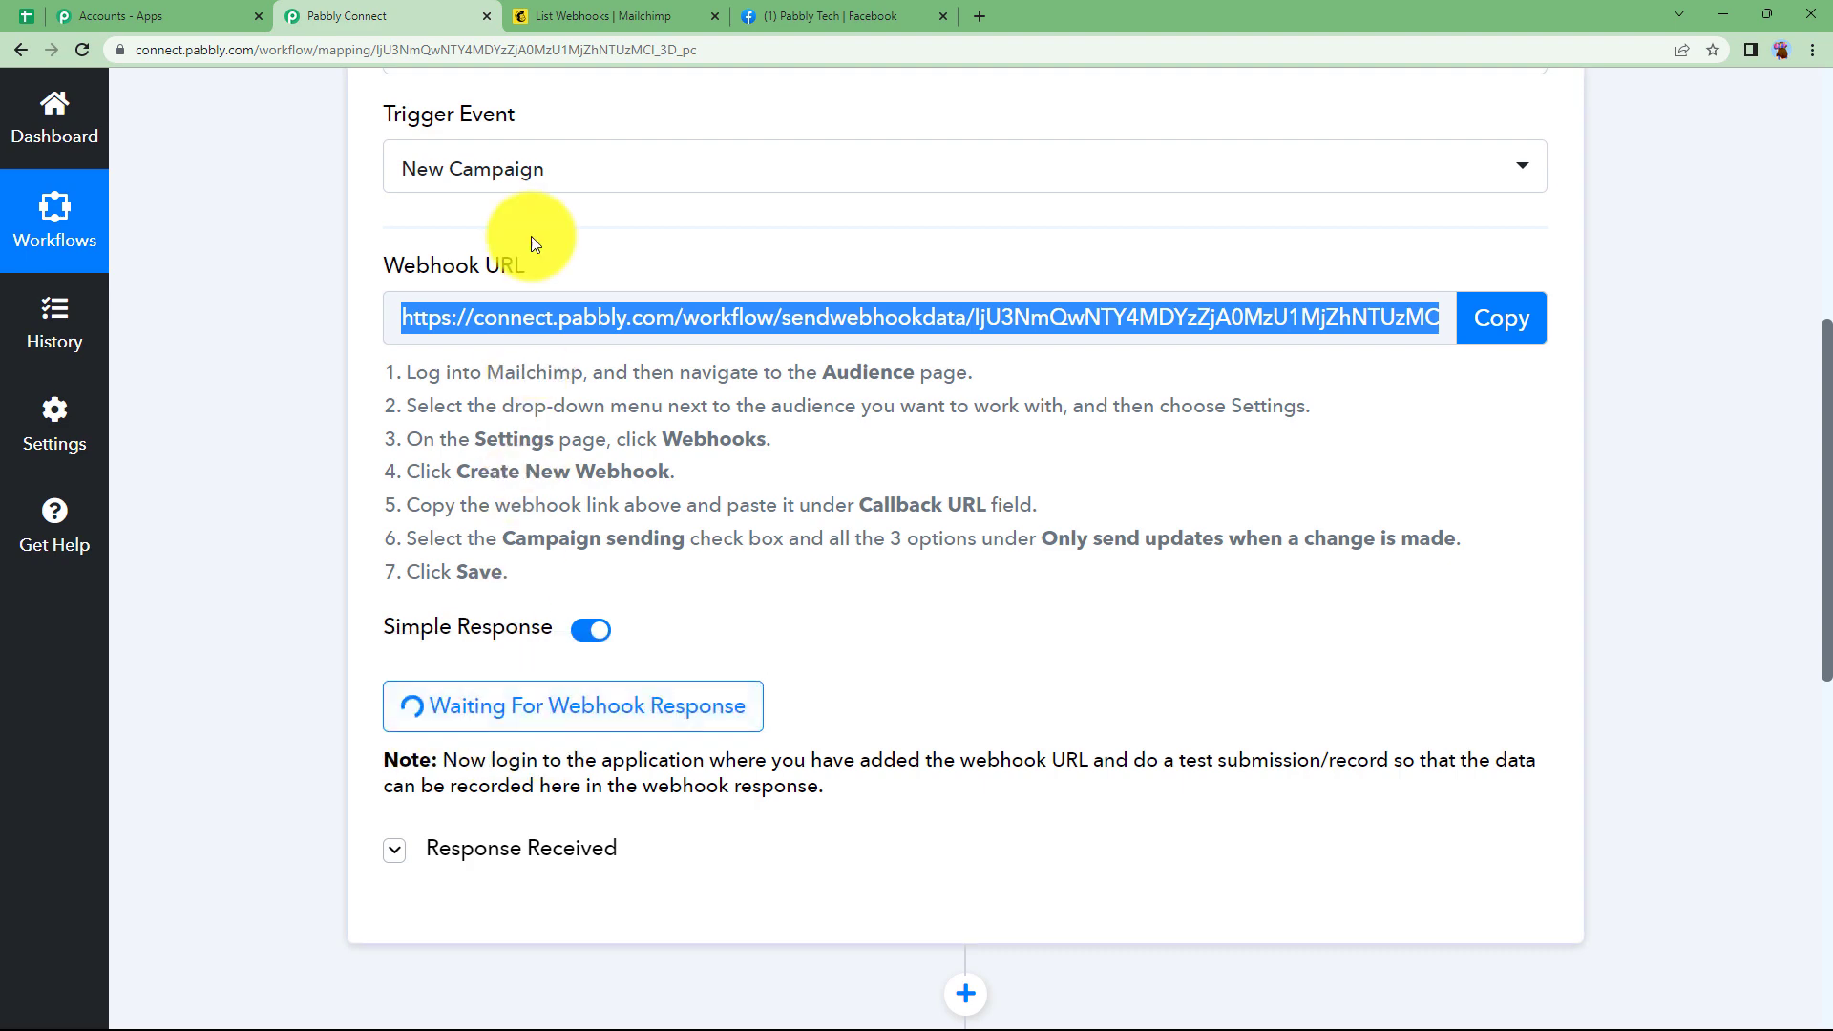
left_click(540, 12)
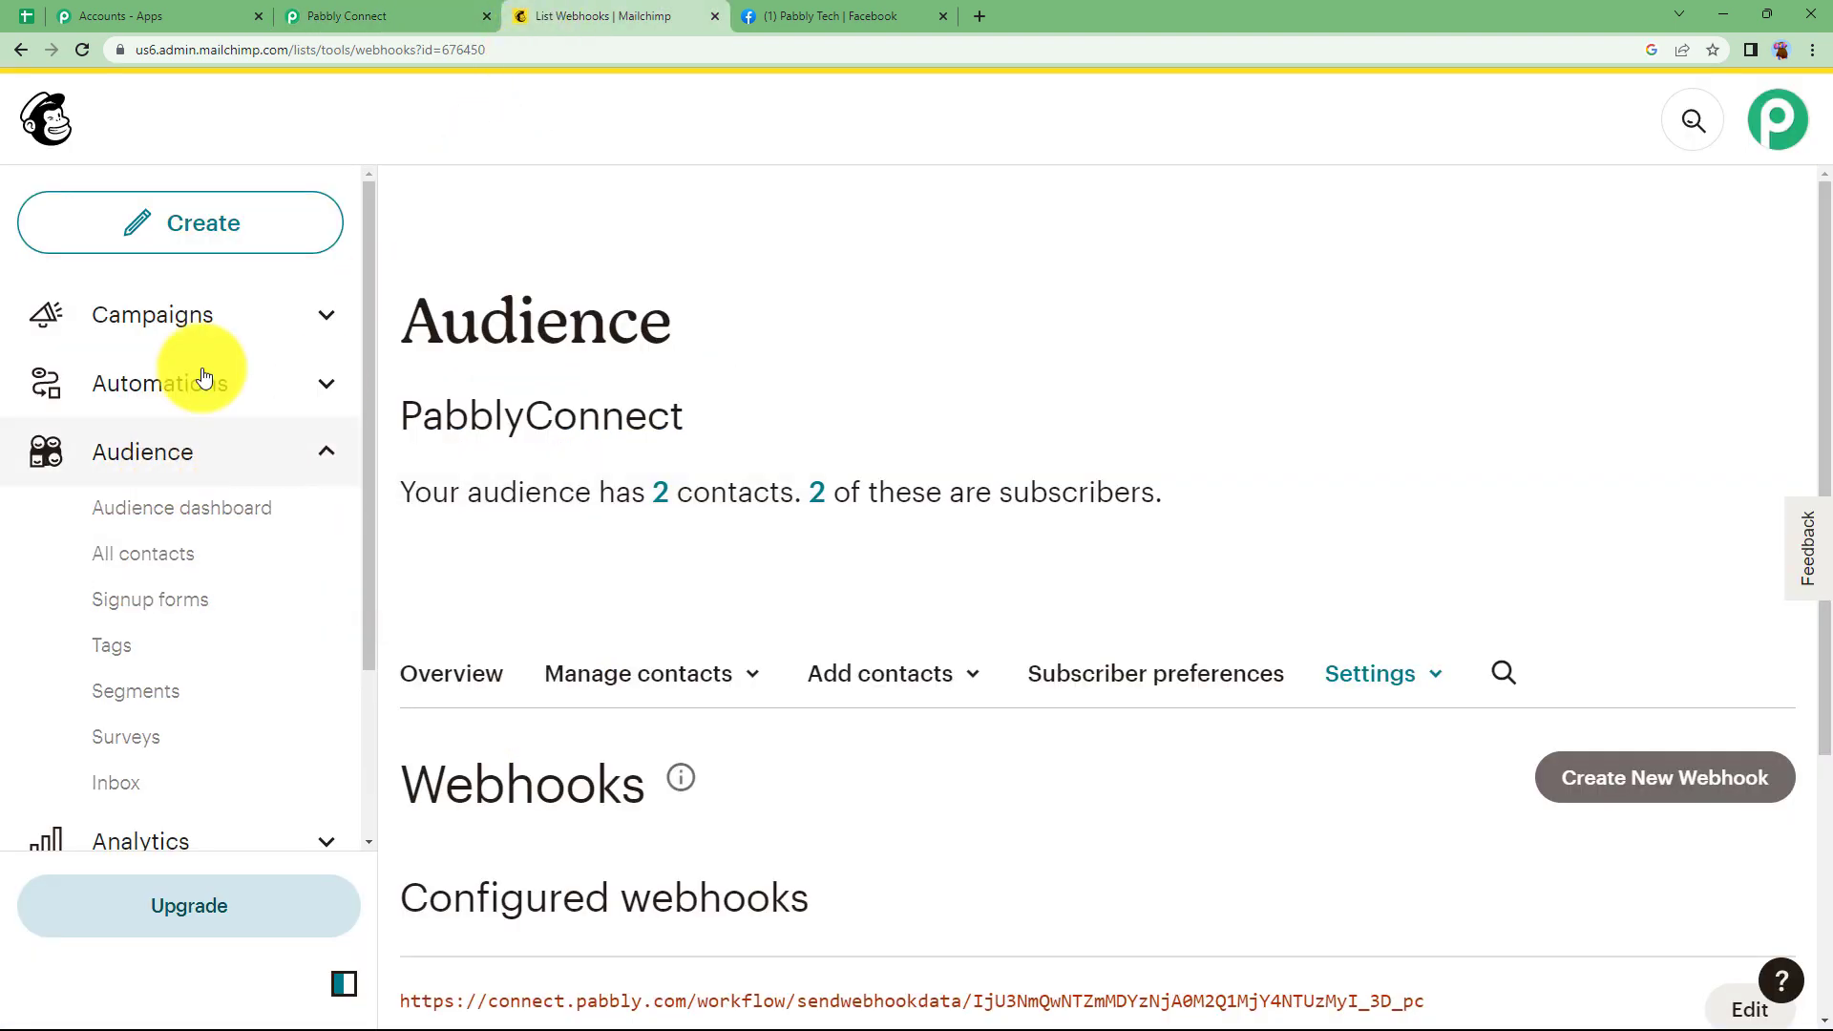
Step: Start a new regular email campaign from Mailchimp's Campaigns section
left_click(223, 322)
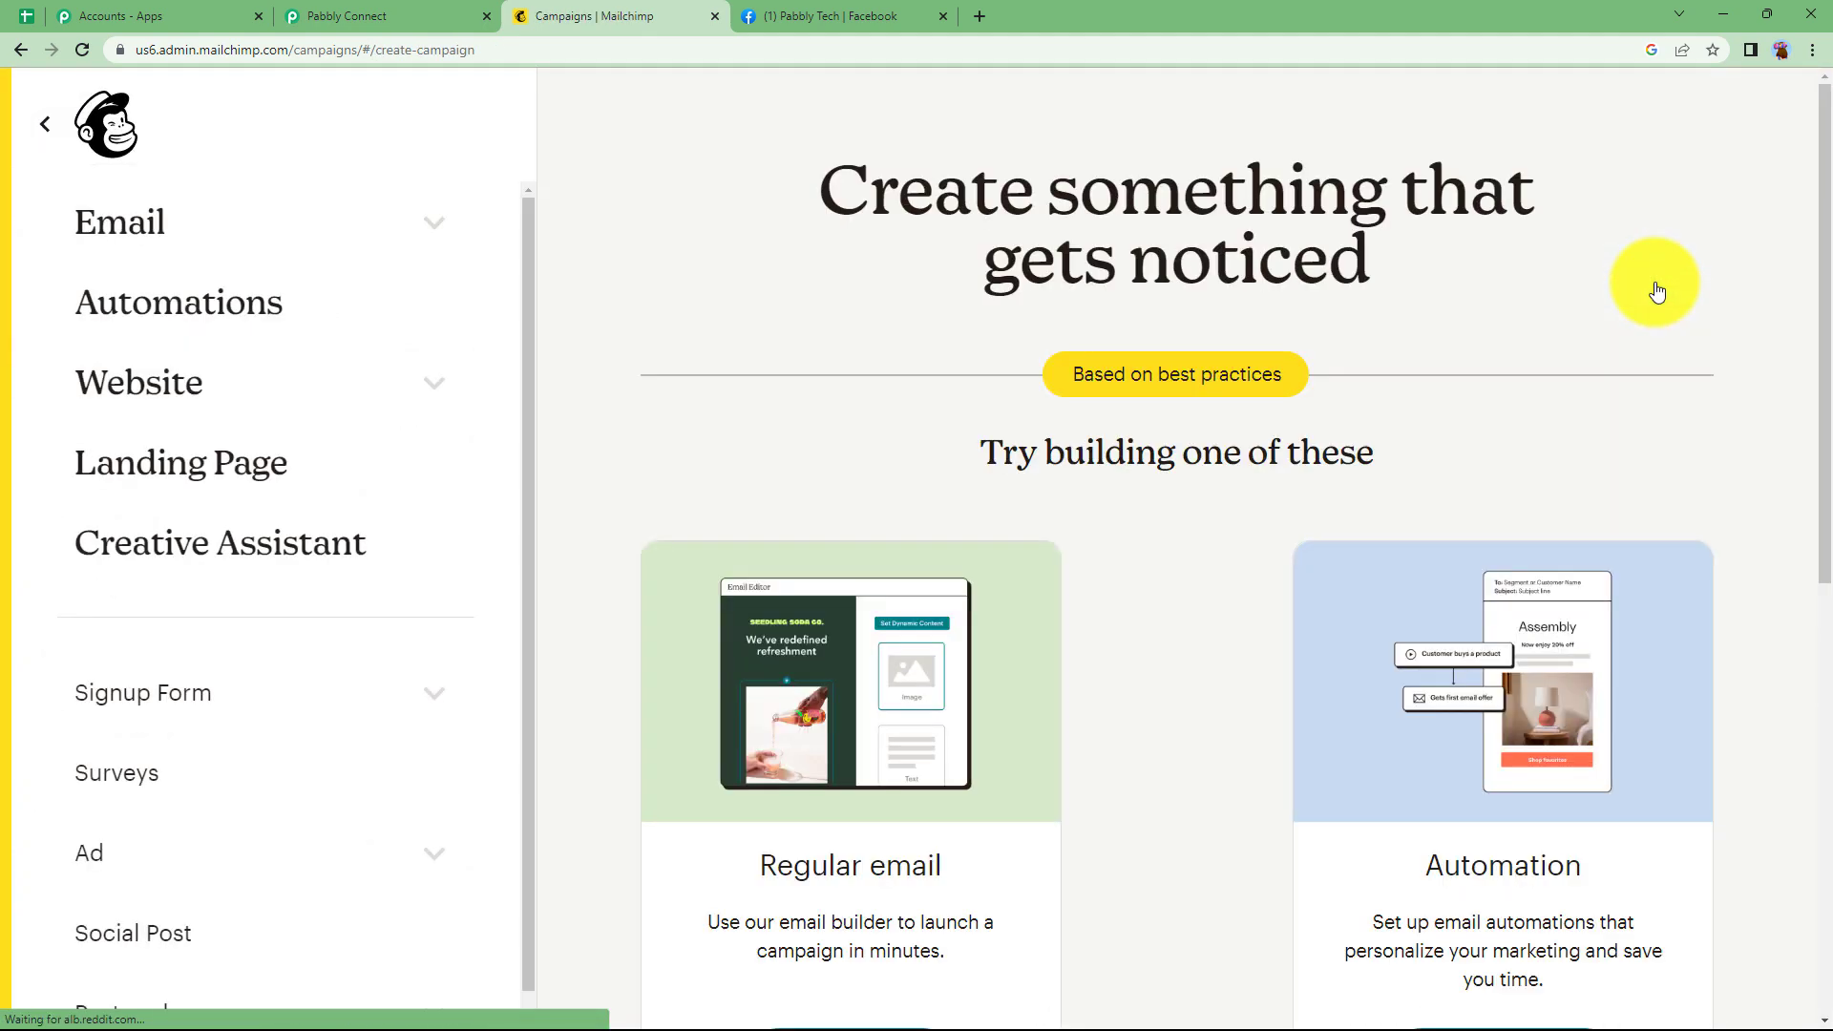
scroll(1035, 674, "down", 4)
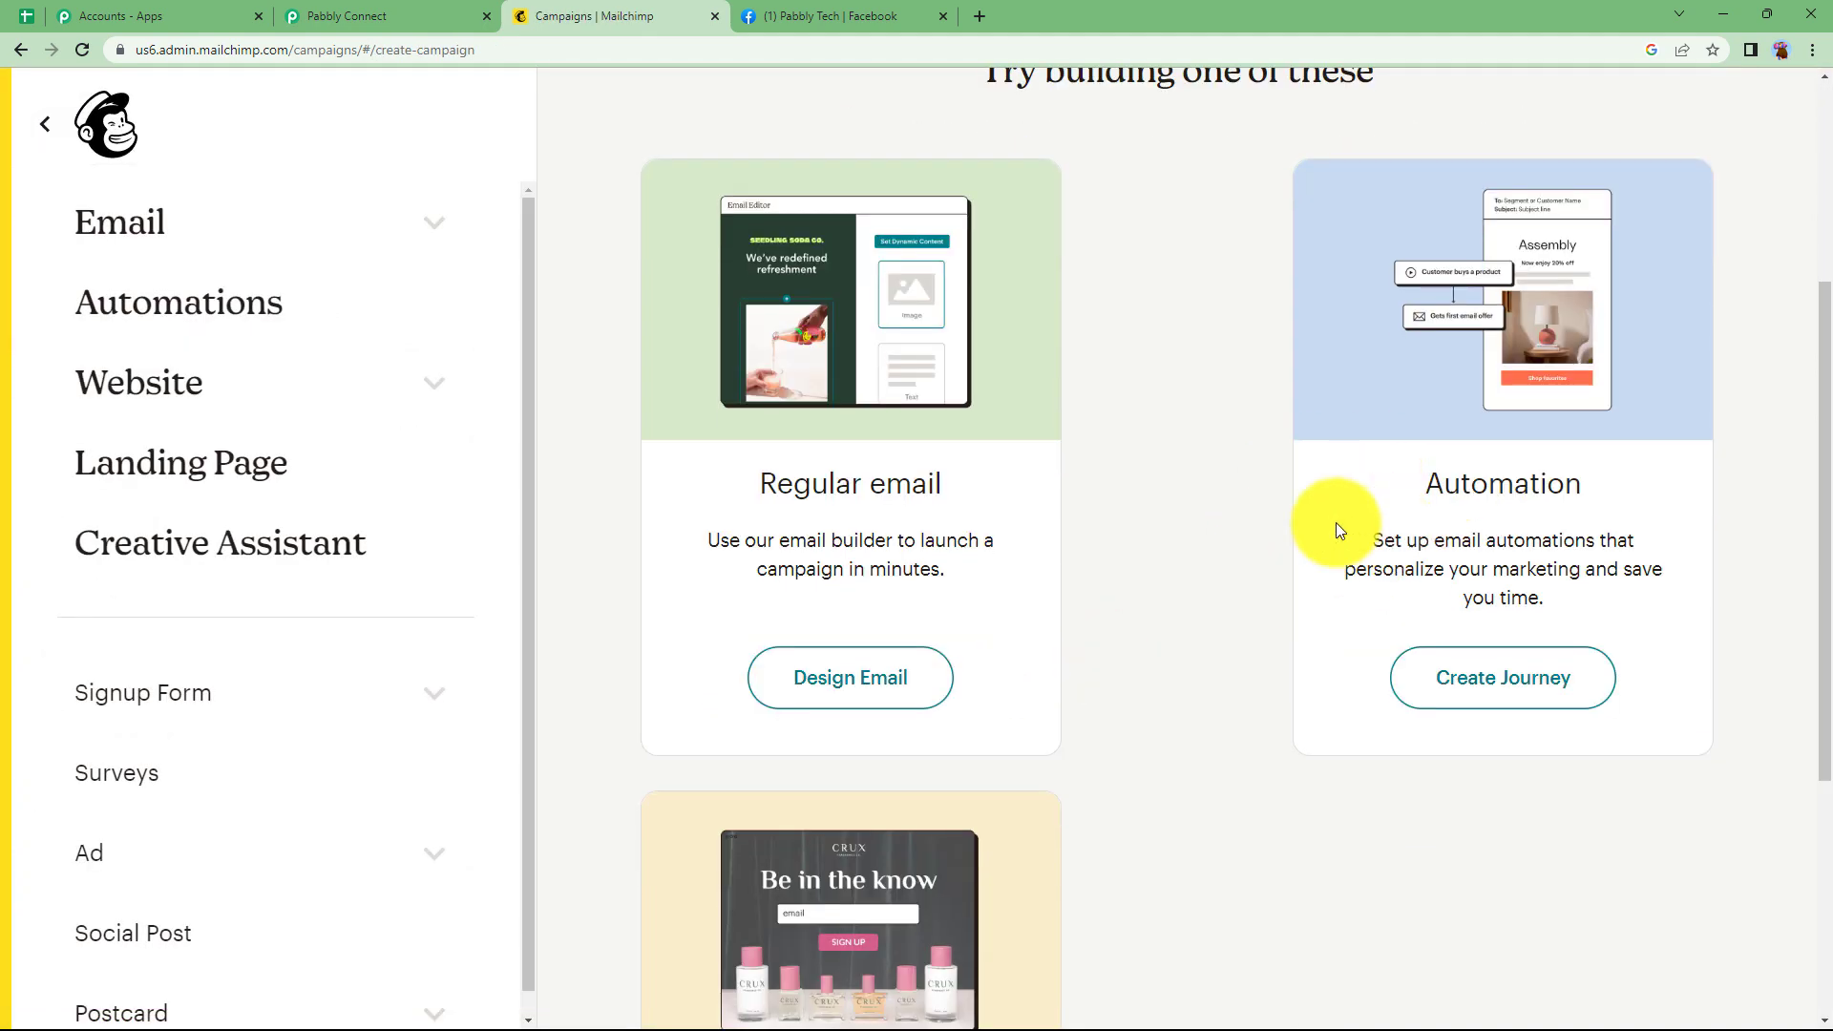
scroll(764, 674, "down", 5)
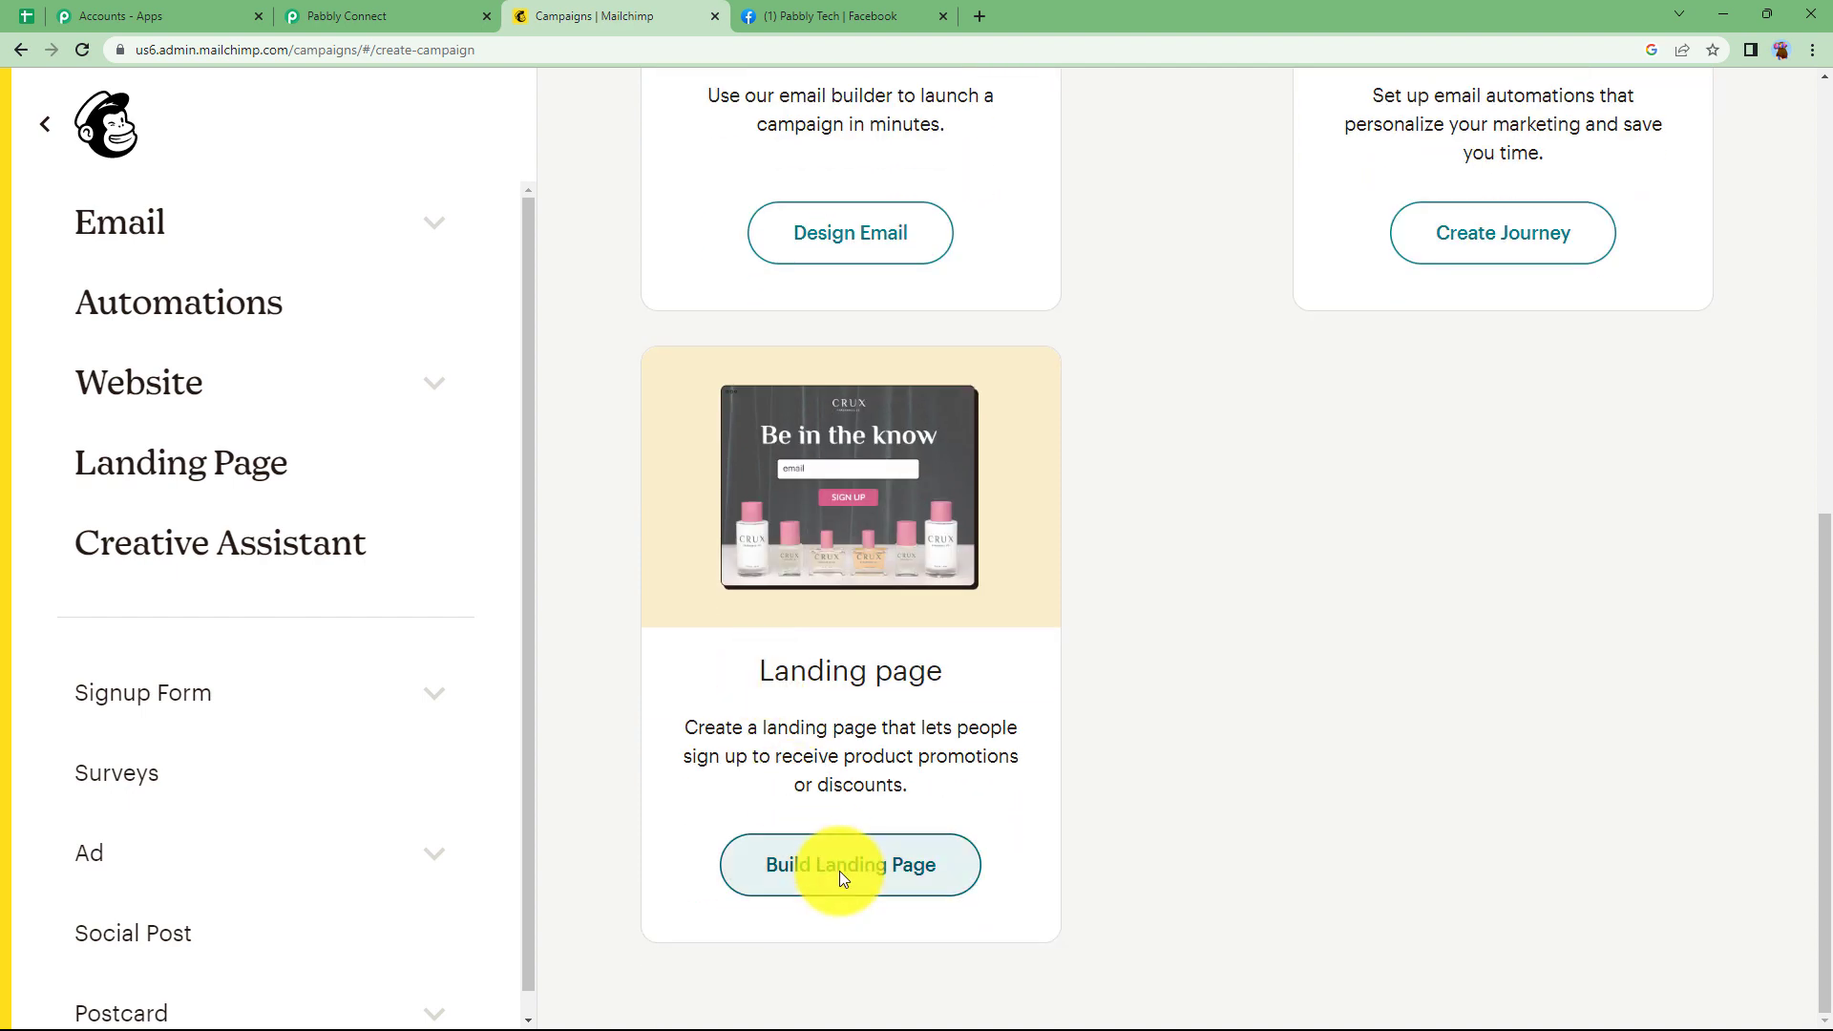
scroll(859, 367, "up", 3)
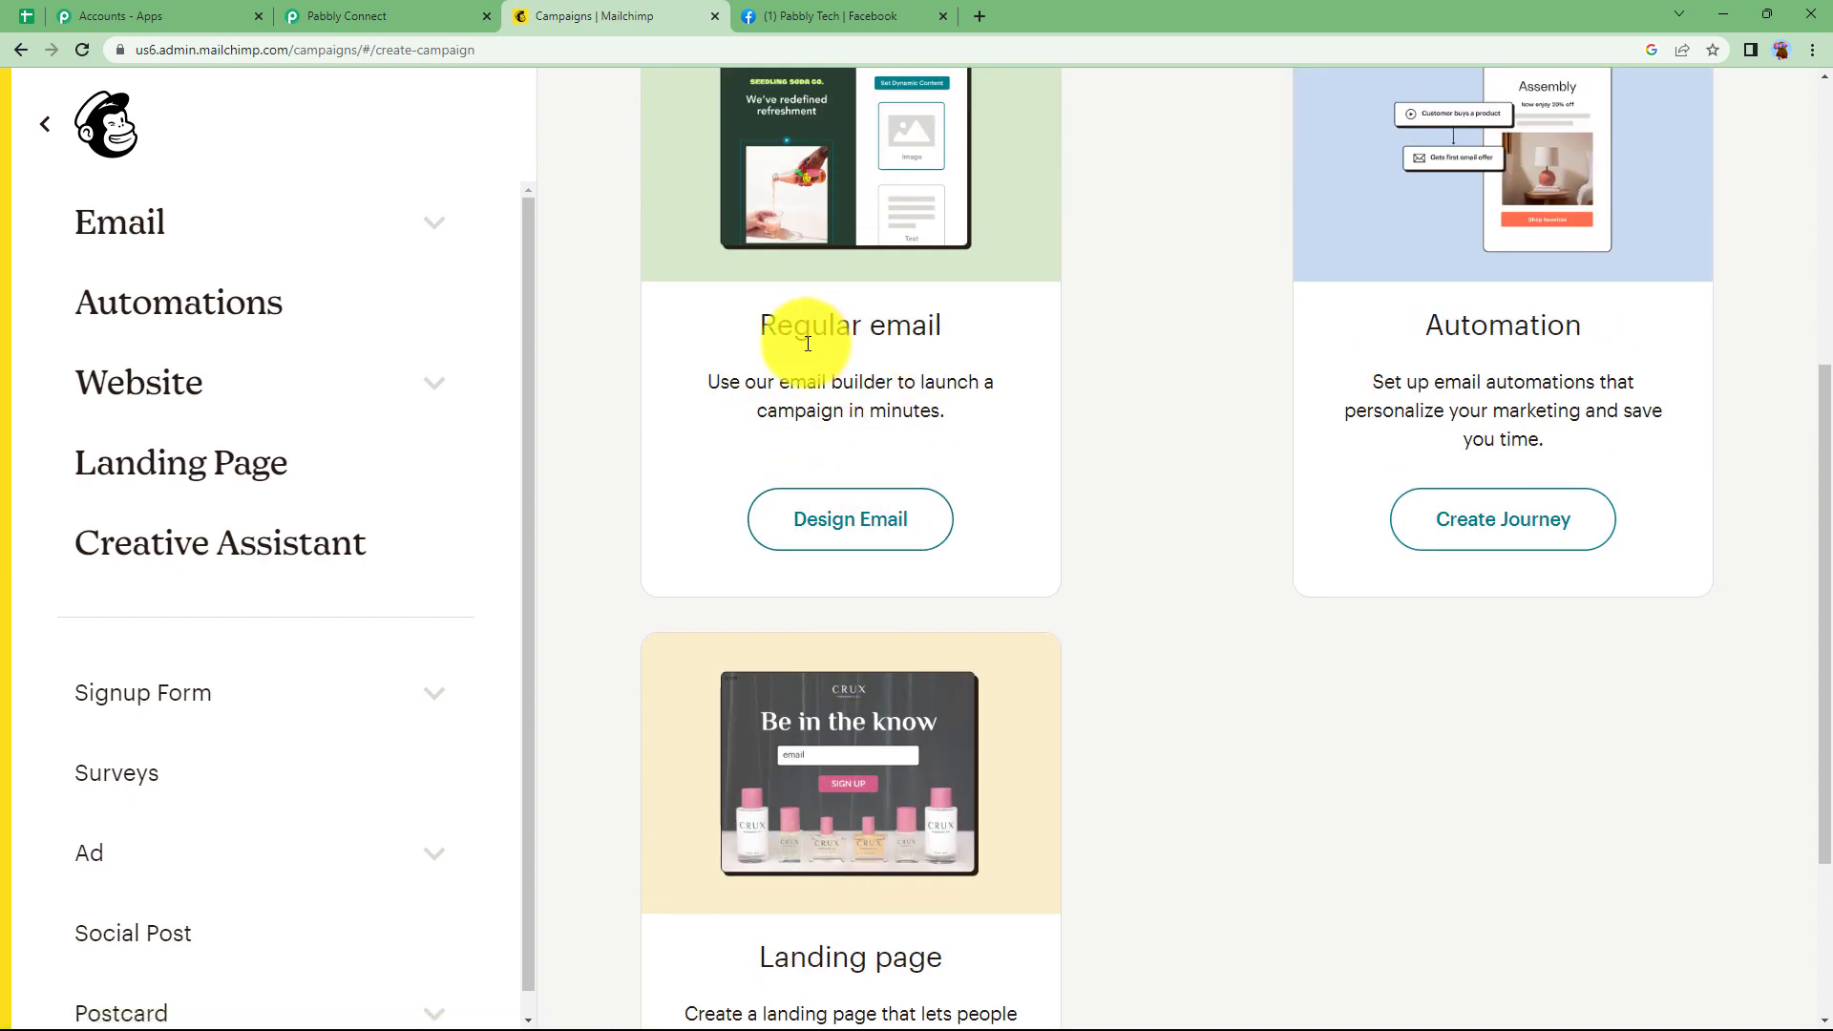
left_click(845, 527)
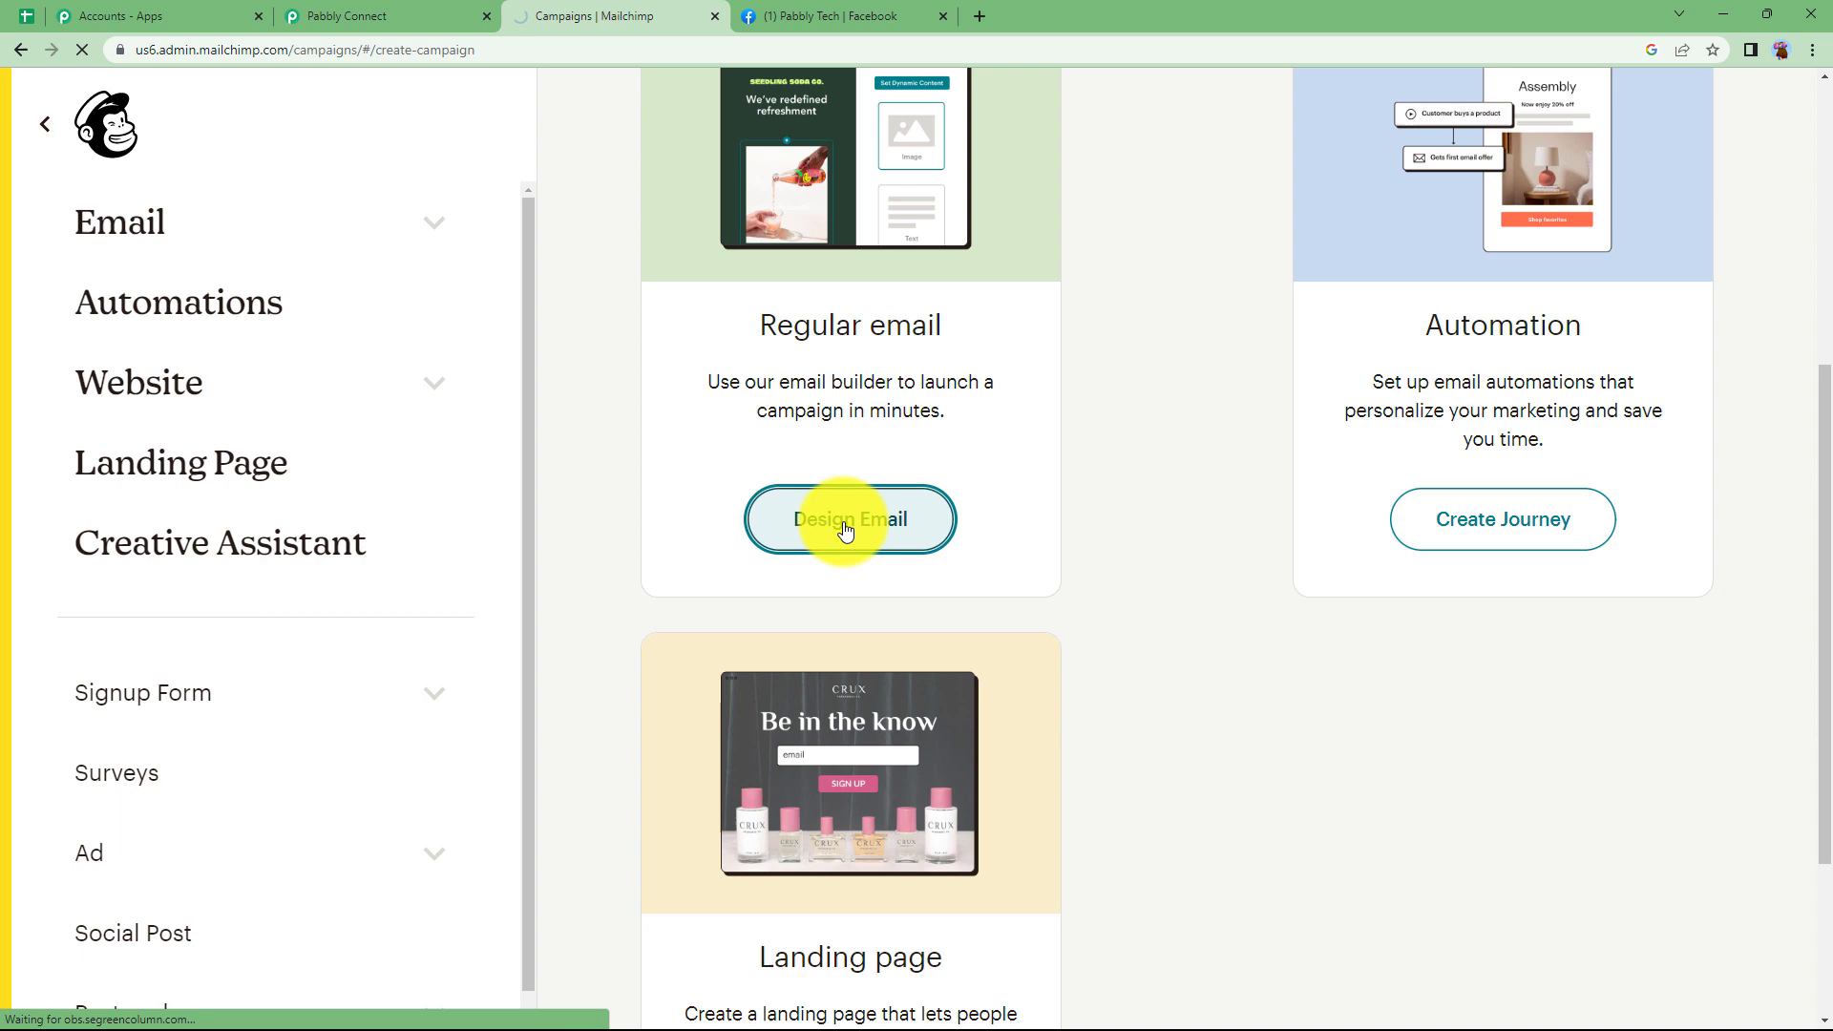
scroll(817, 596, "down", 4)
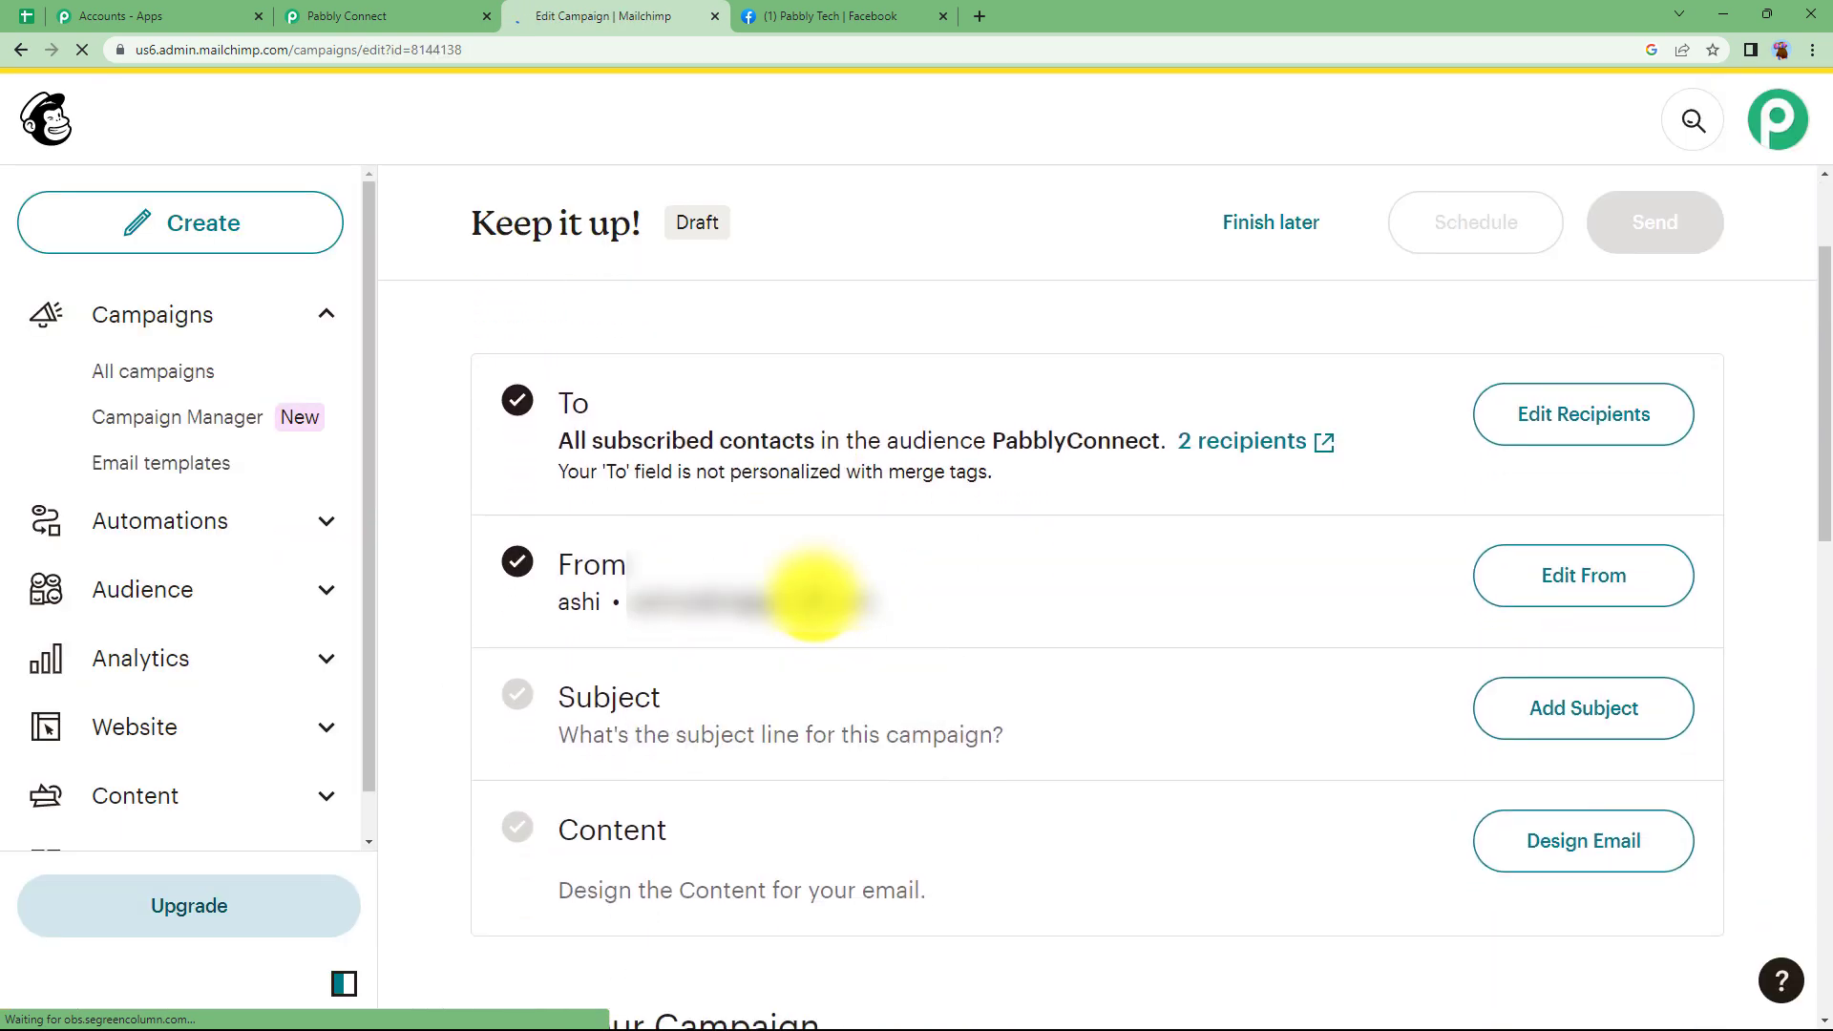
scroll(813, 597, "up", 3)
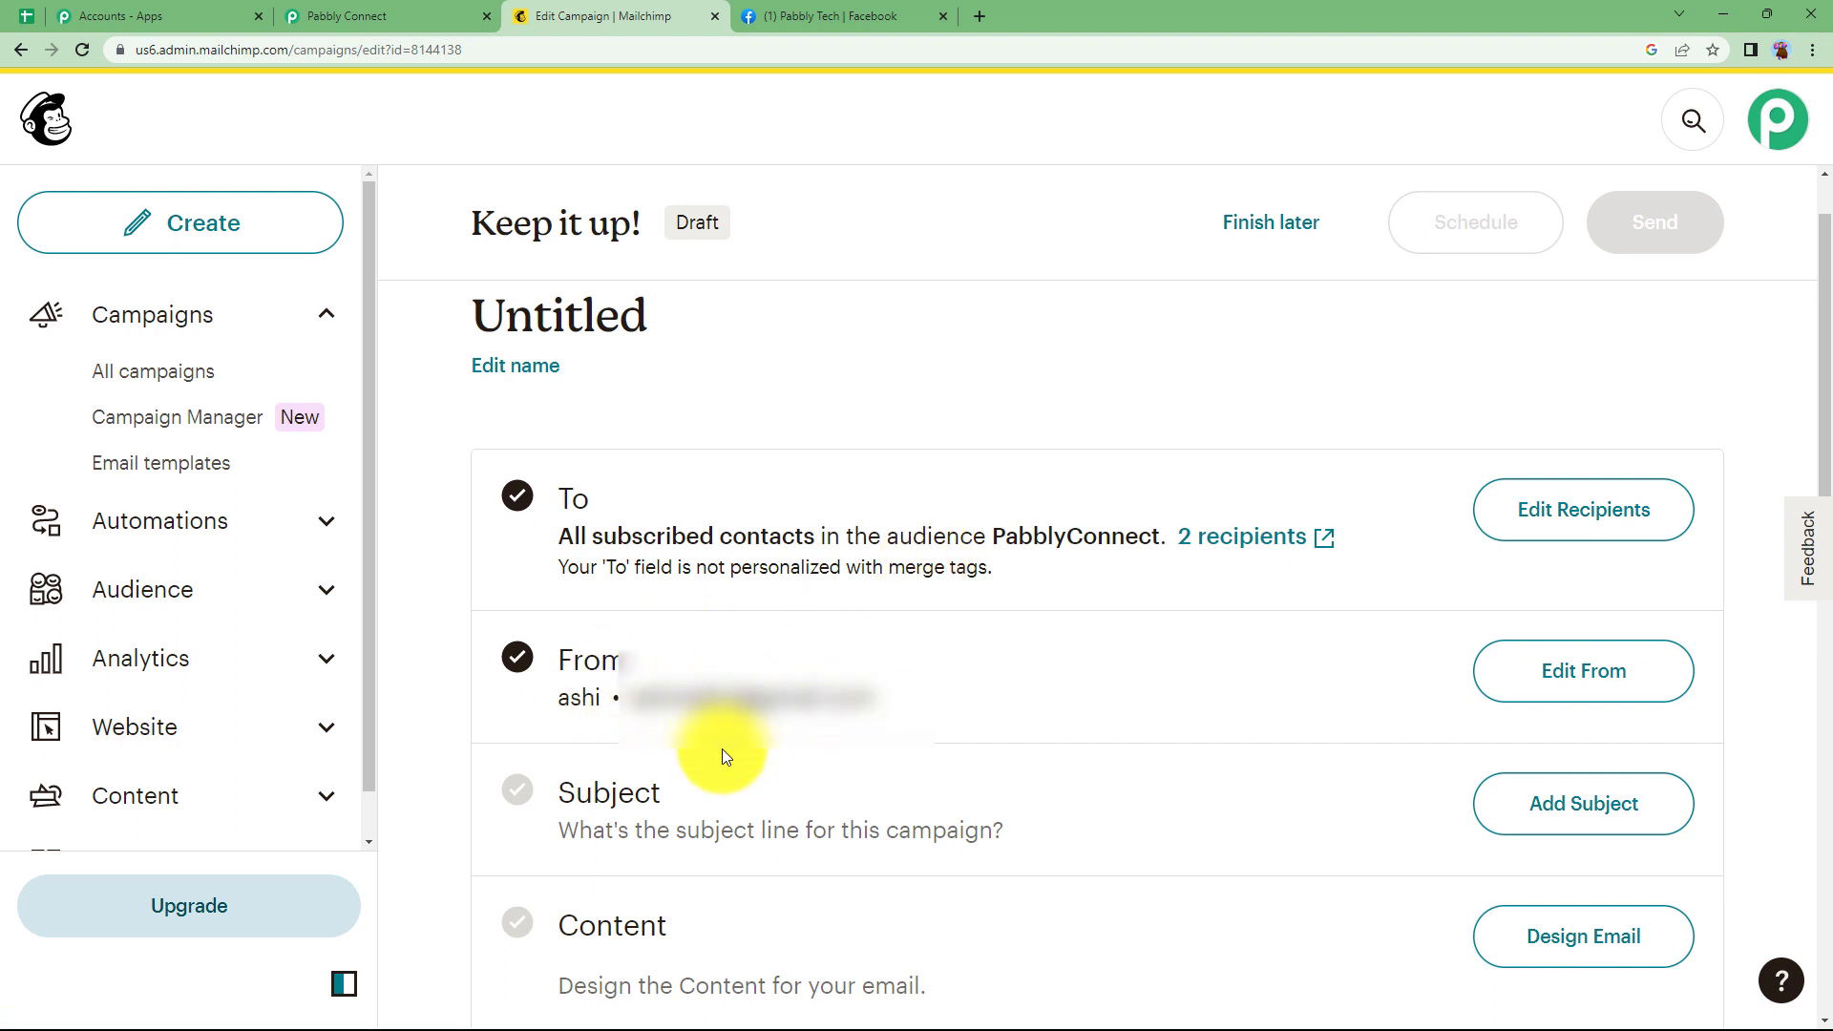
scroll(723, 764, "down", 3)
Step: Save subject 'Contest For the customers' with preview text 'Share code and win exciting prizes'
left_click(1575, 518)
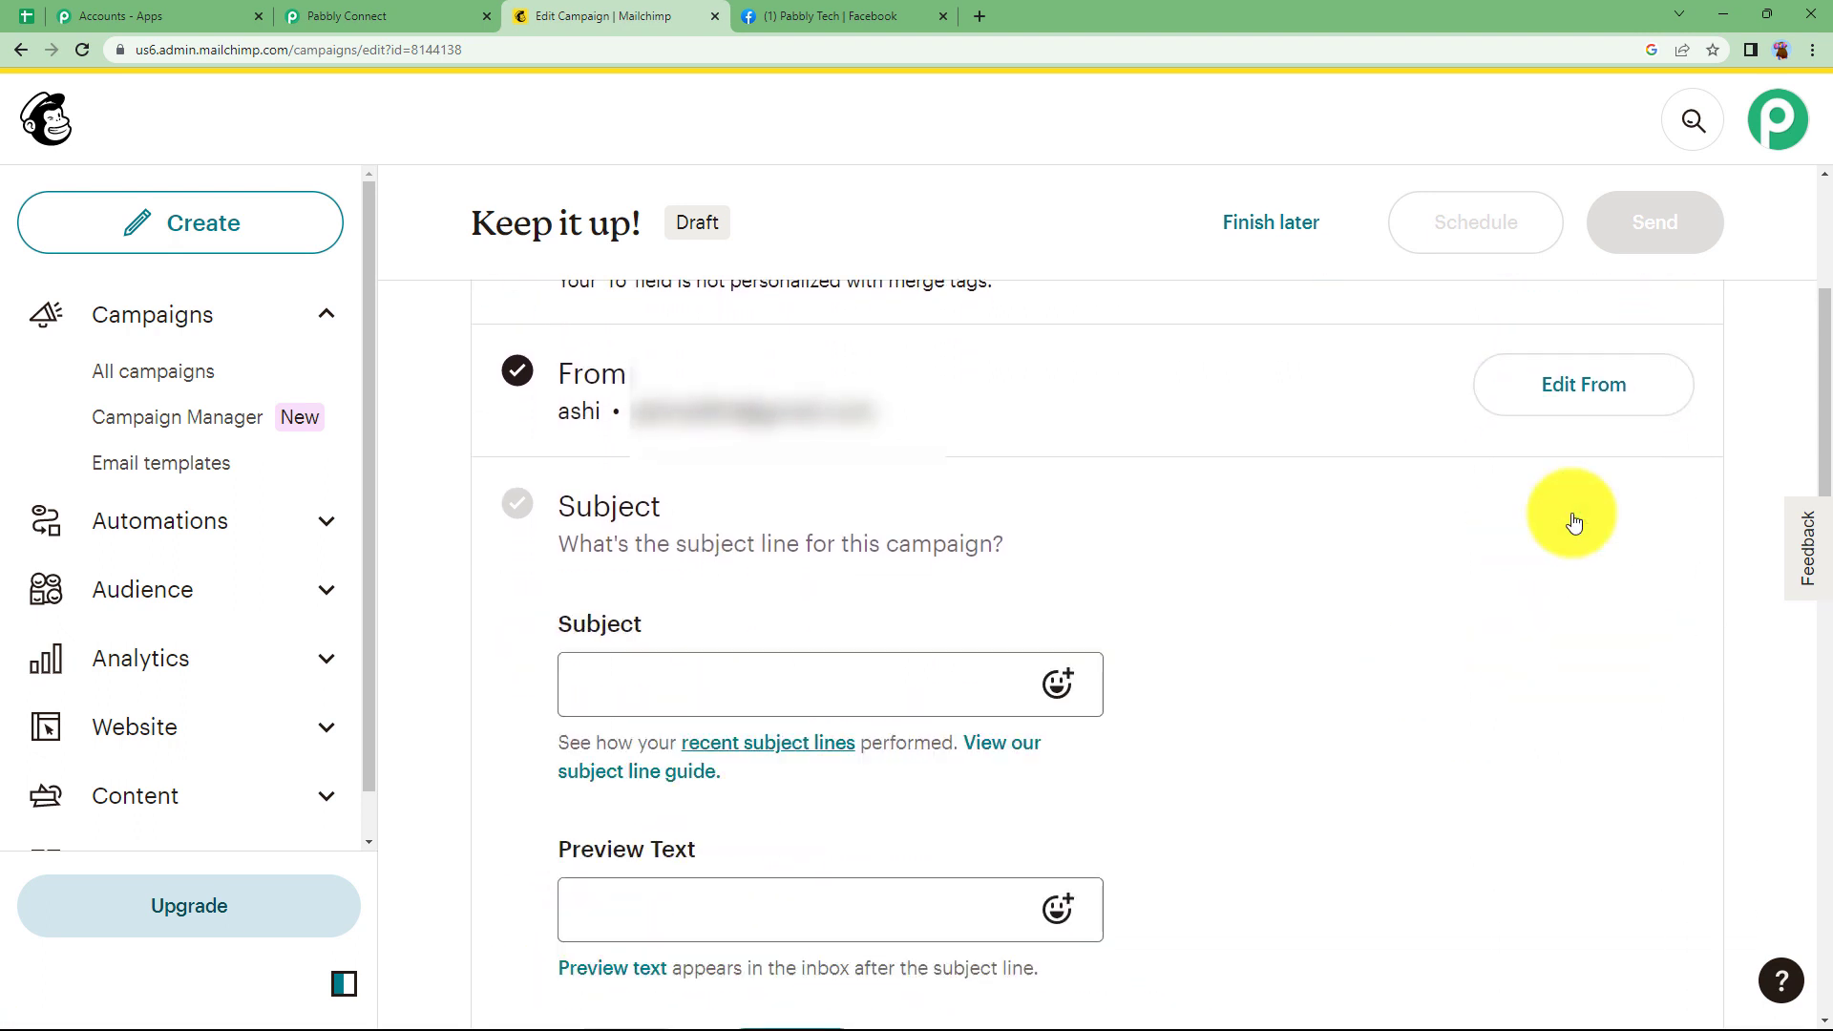
left_click(687, 680)
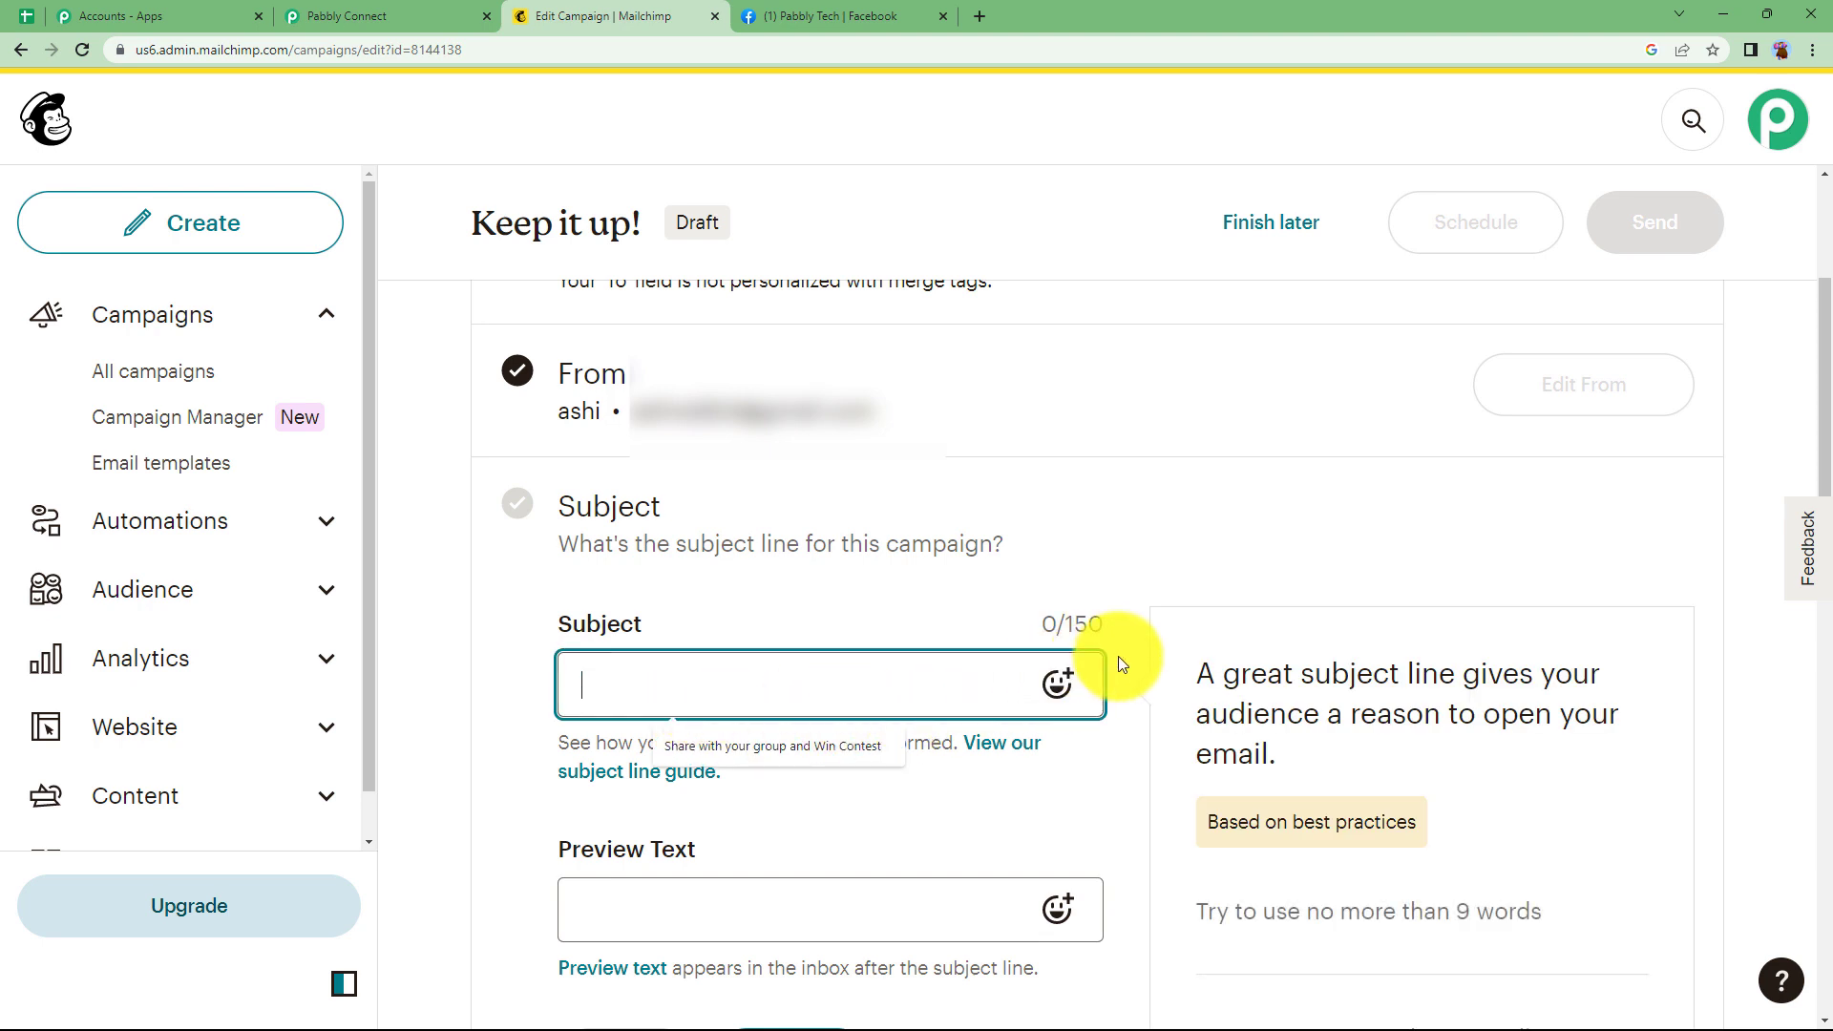
type("C")
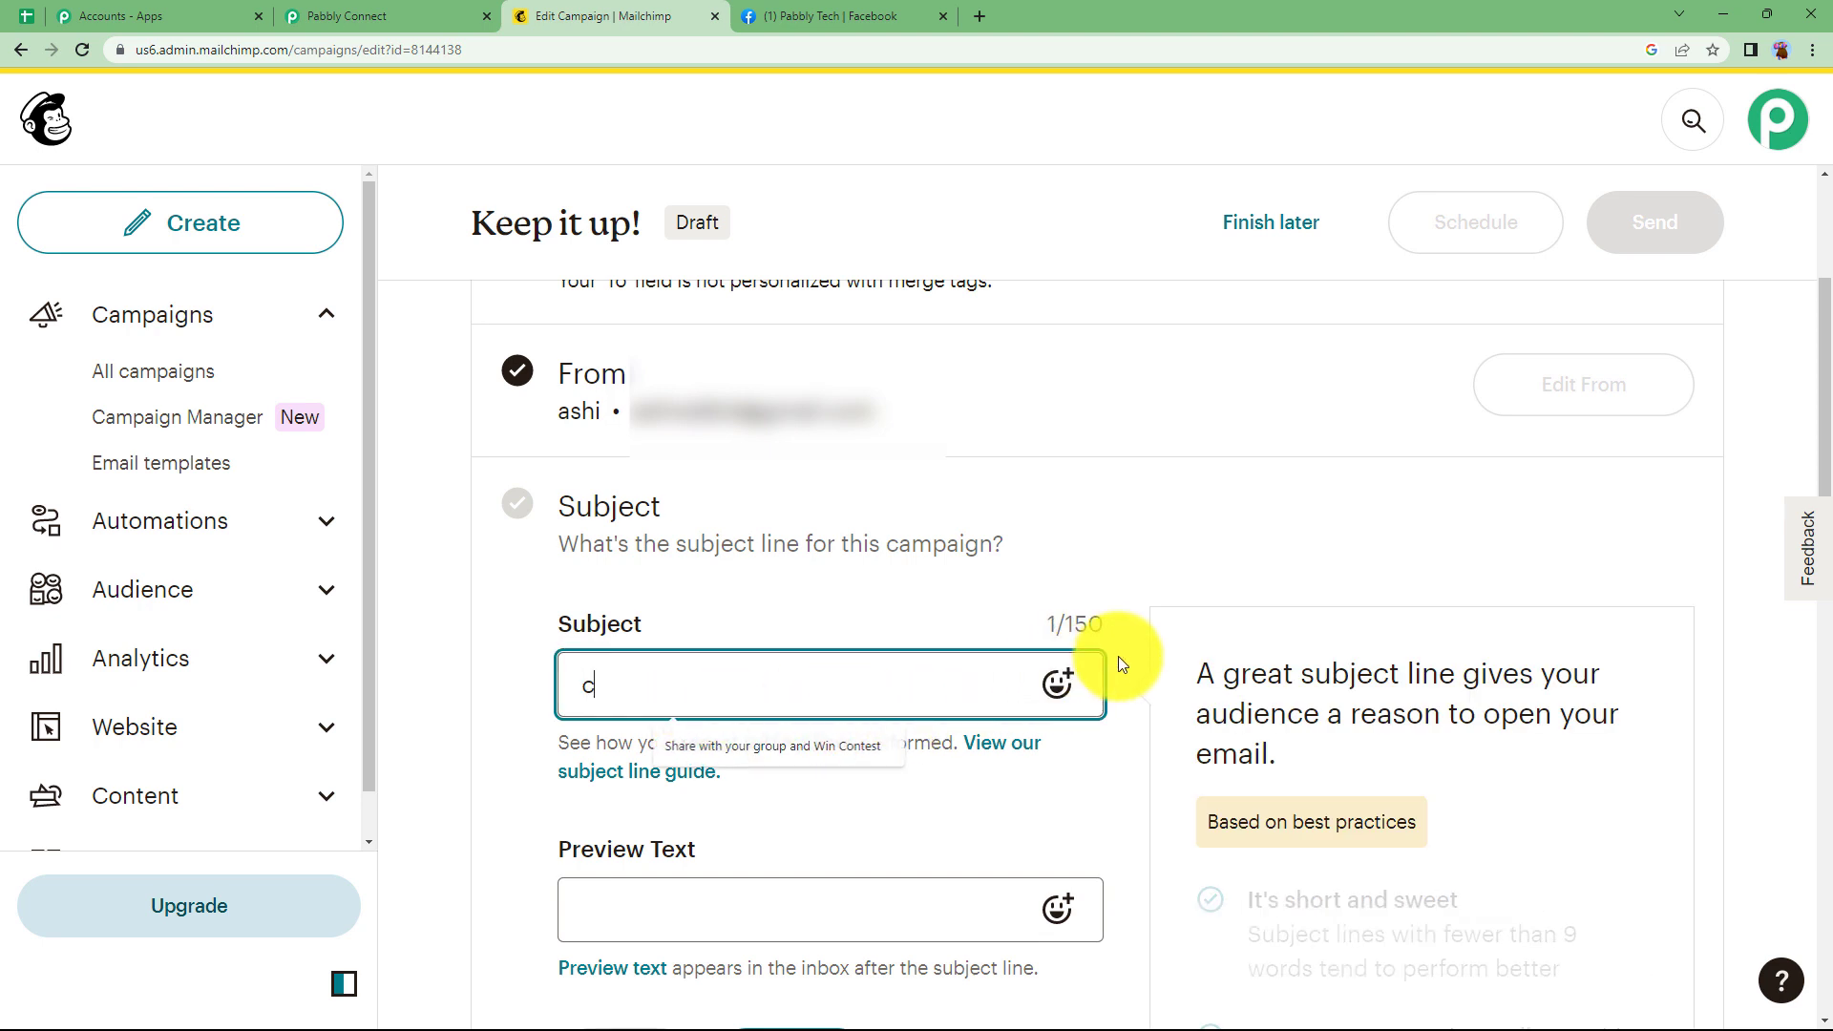
key("BackSpace")
type("C")
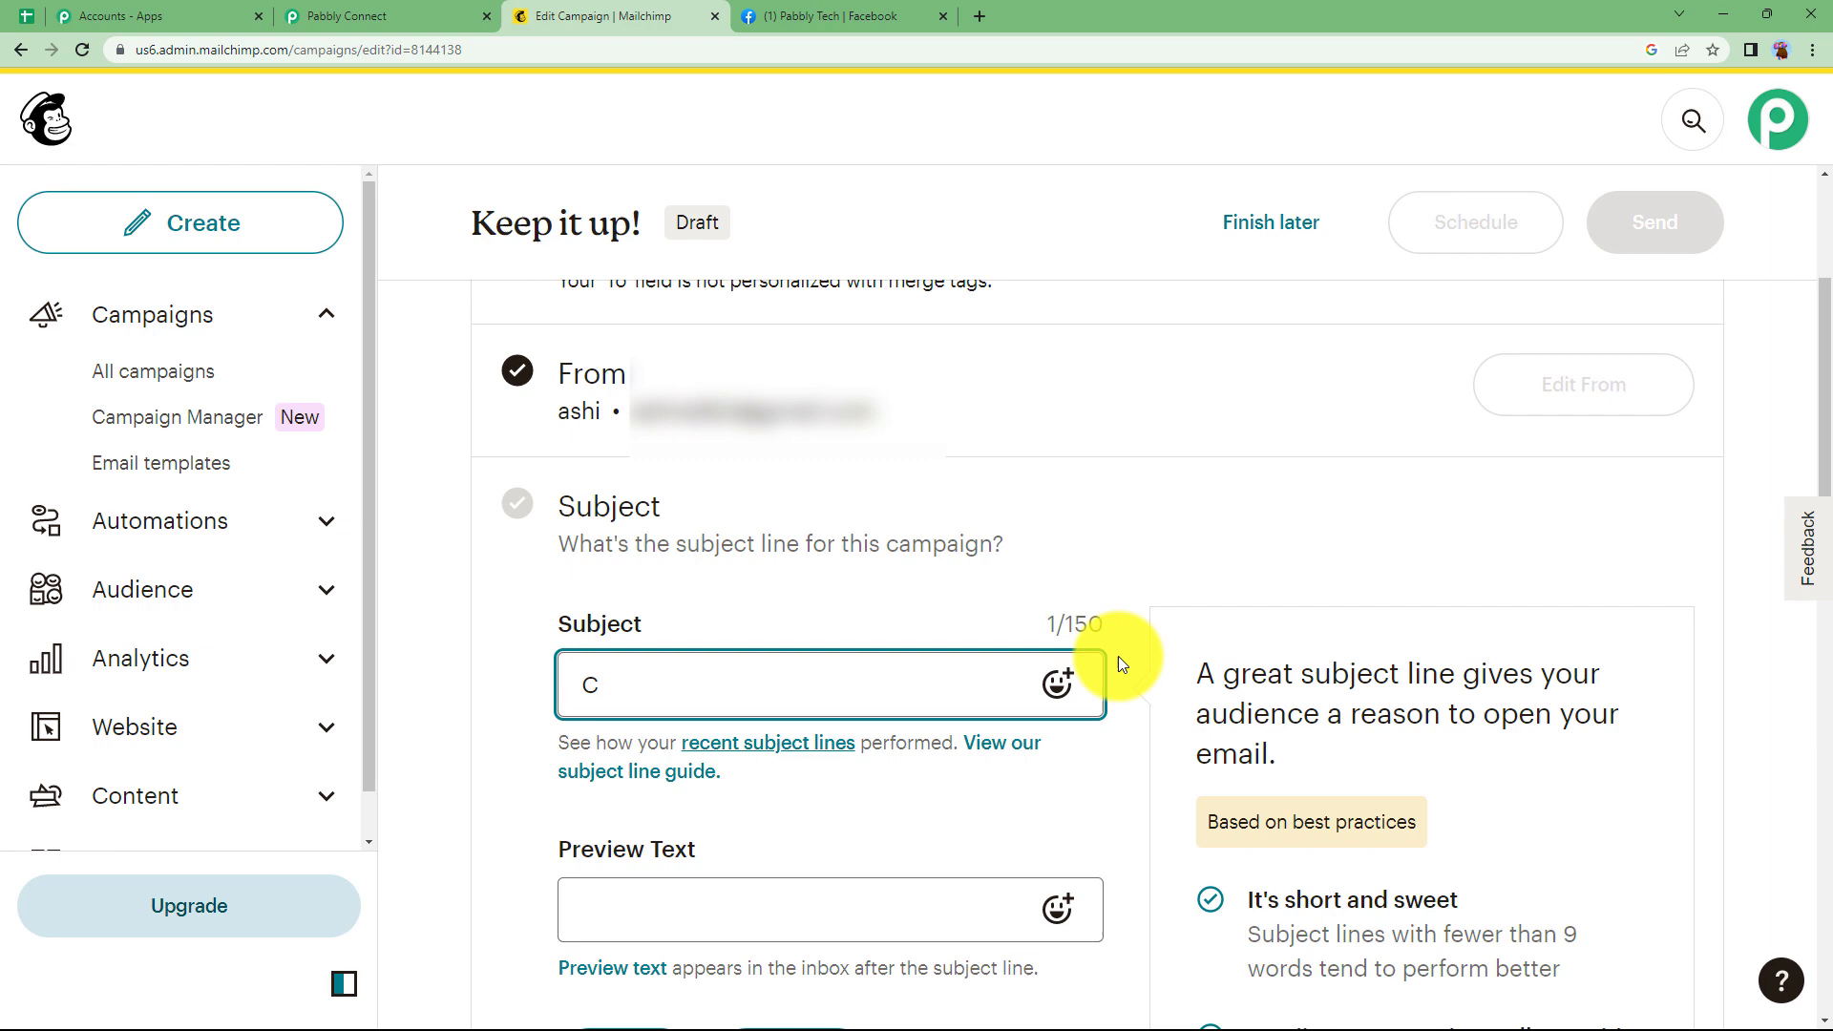
type("ontest For the customers")
key("Tab")
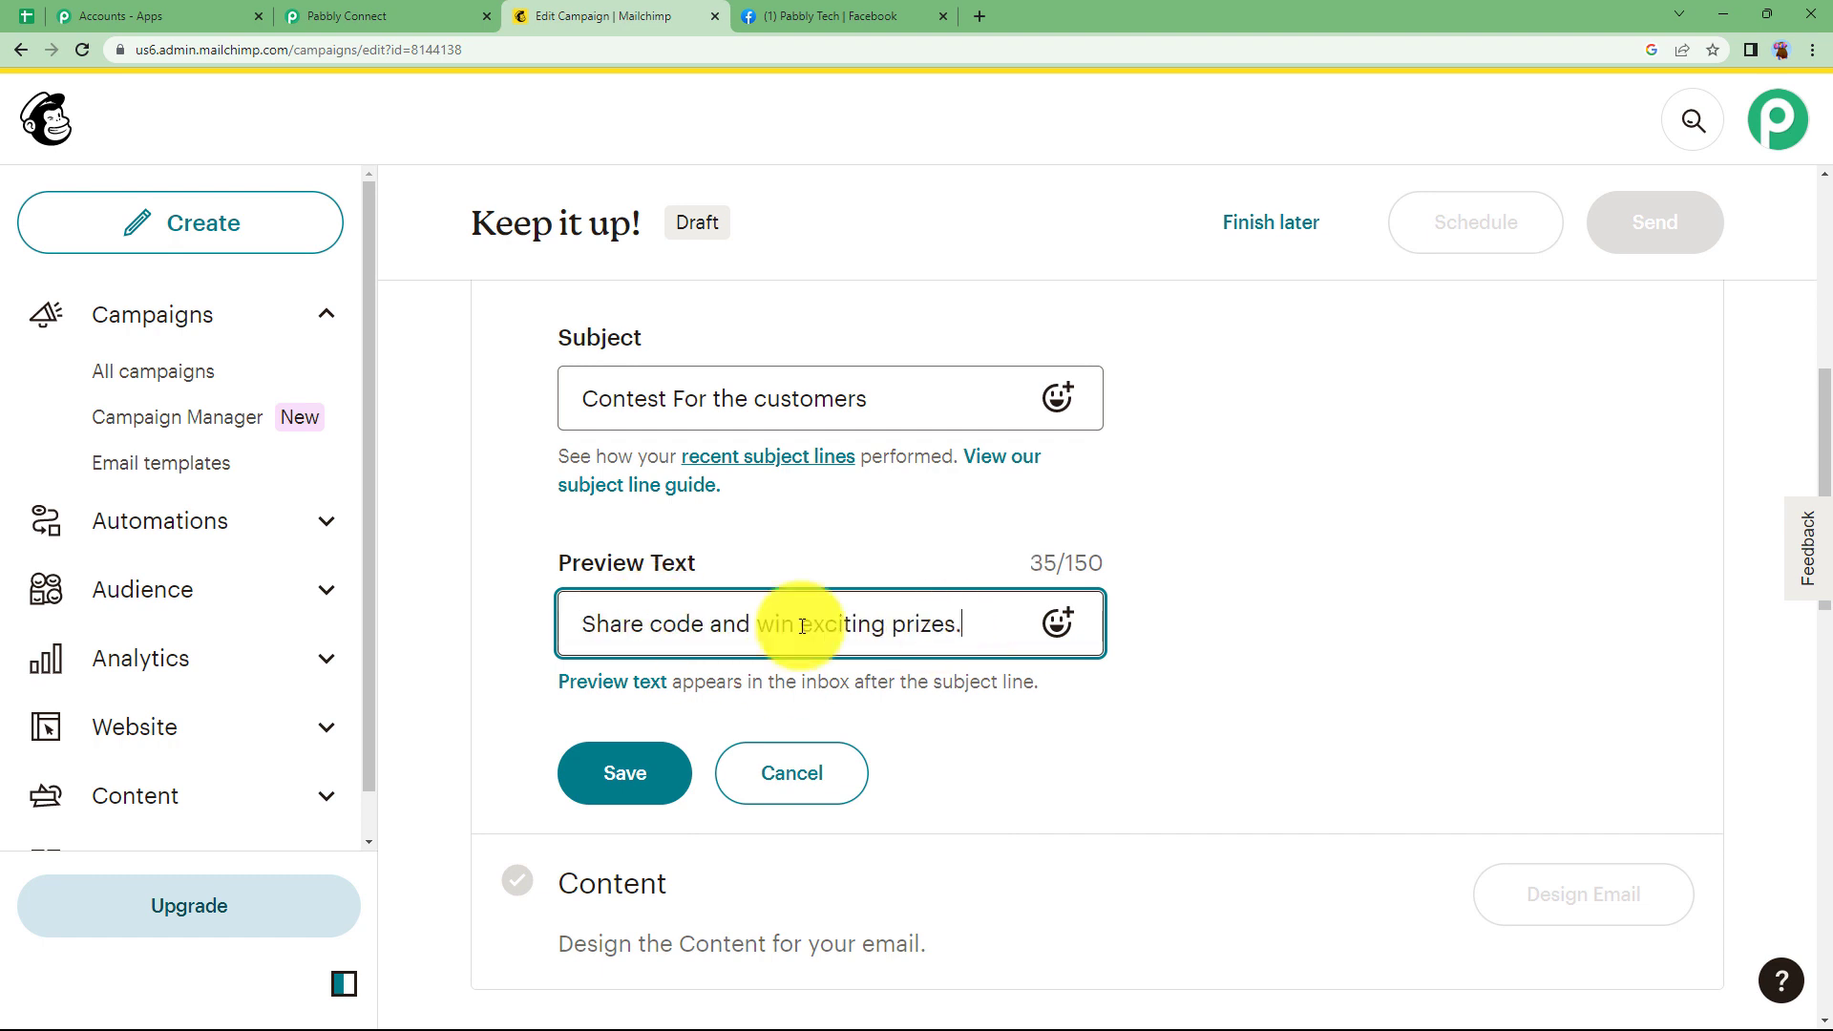
left_click(623, 792)
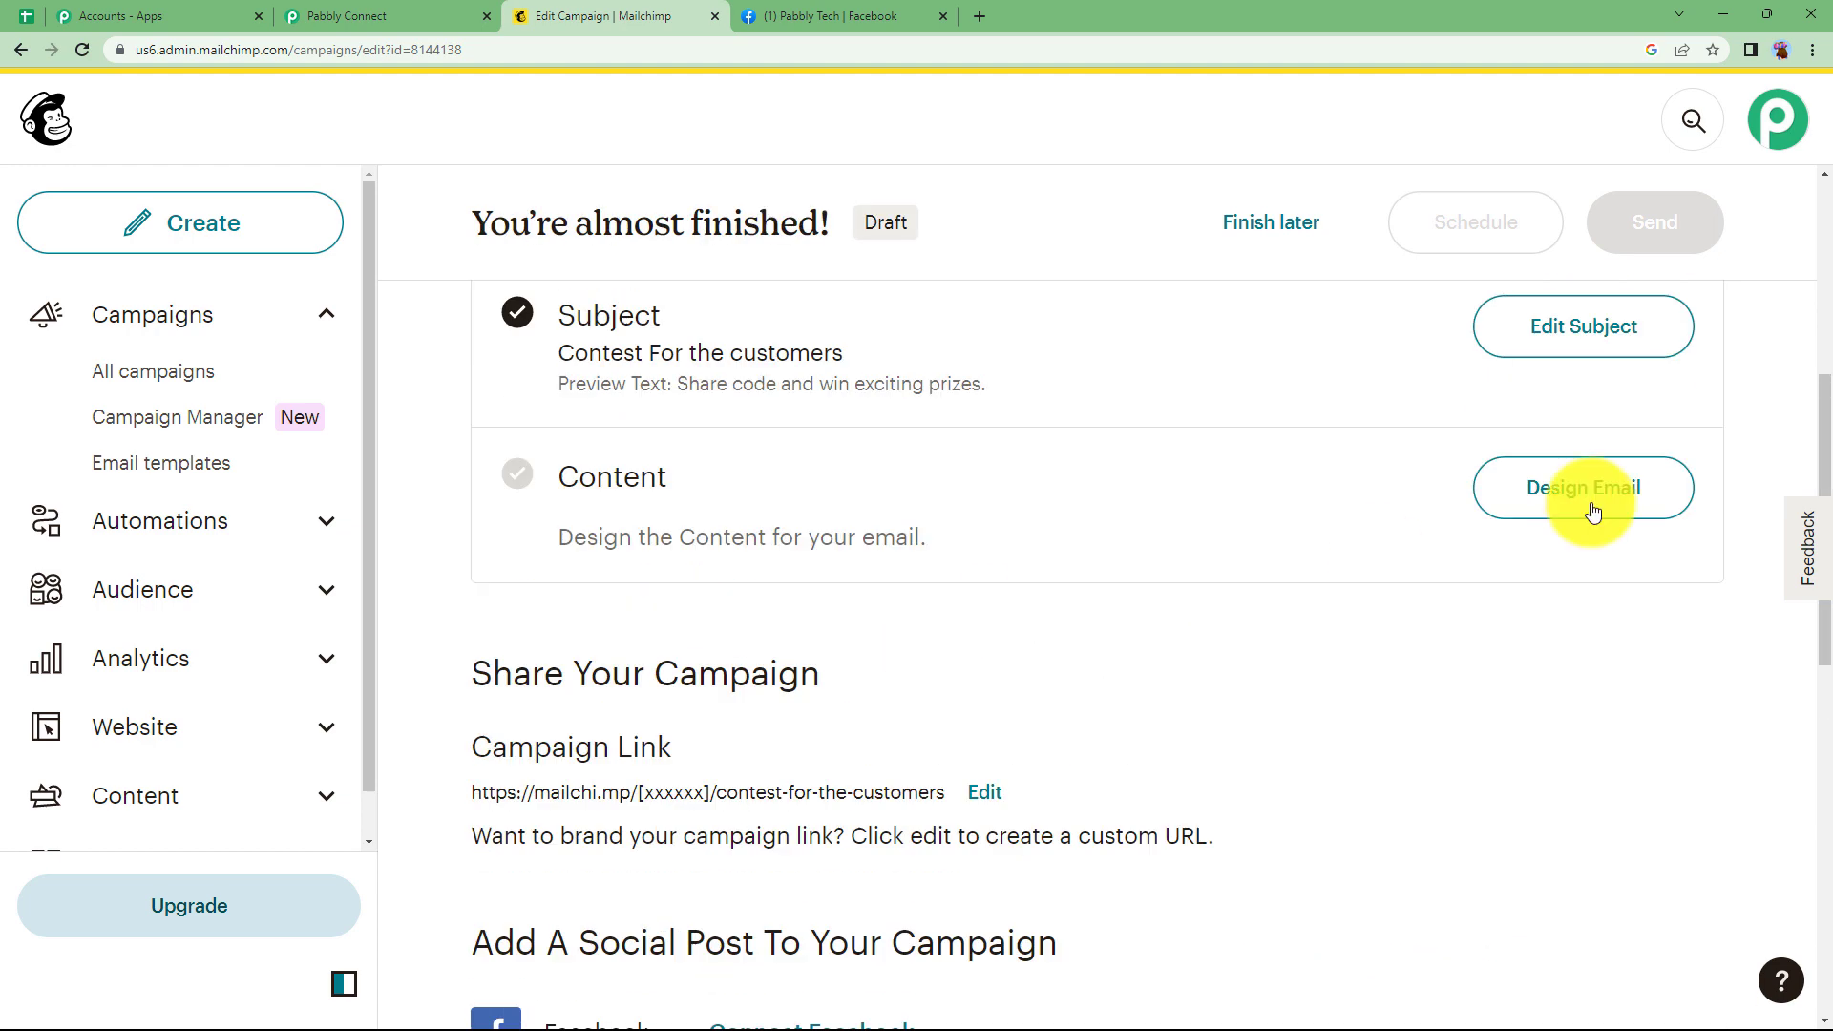
left_click(1581, 503)
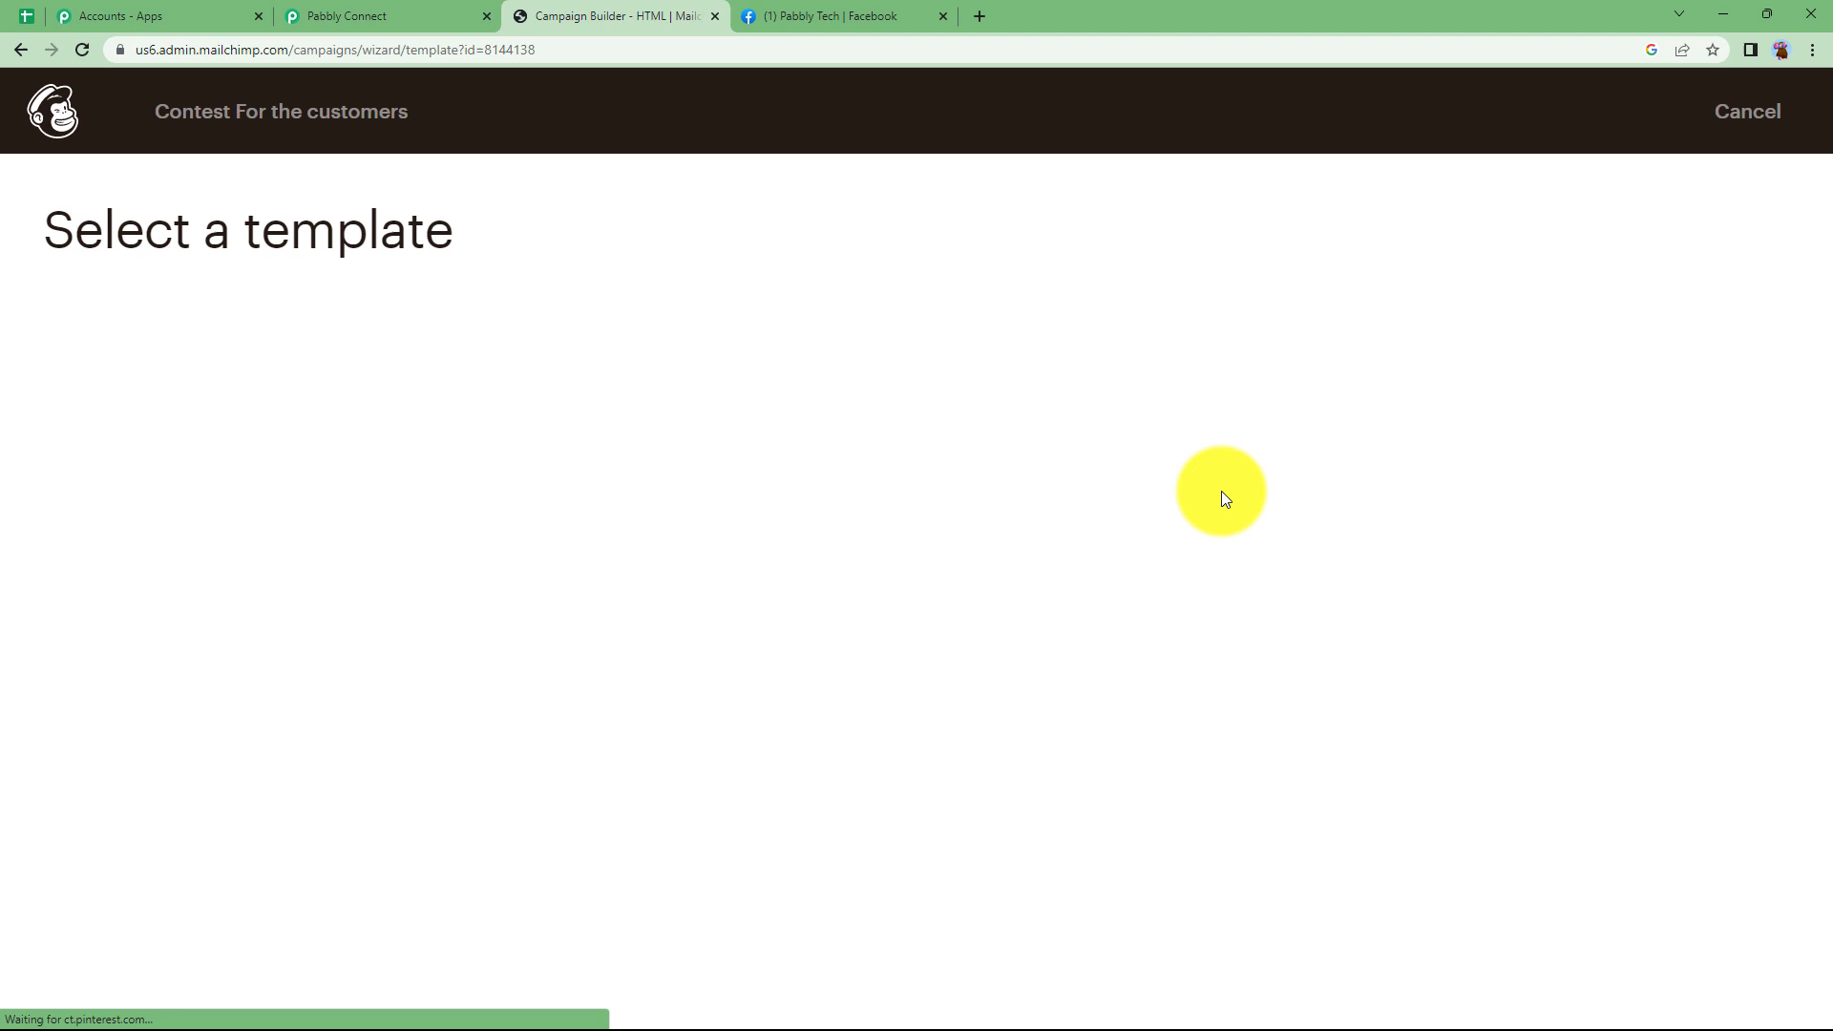
Step: Choose the 1 Column template and delete its Logo block
scroll(397, 739, "down", 6)
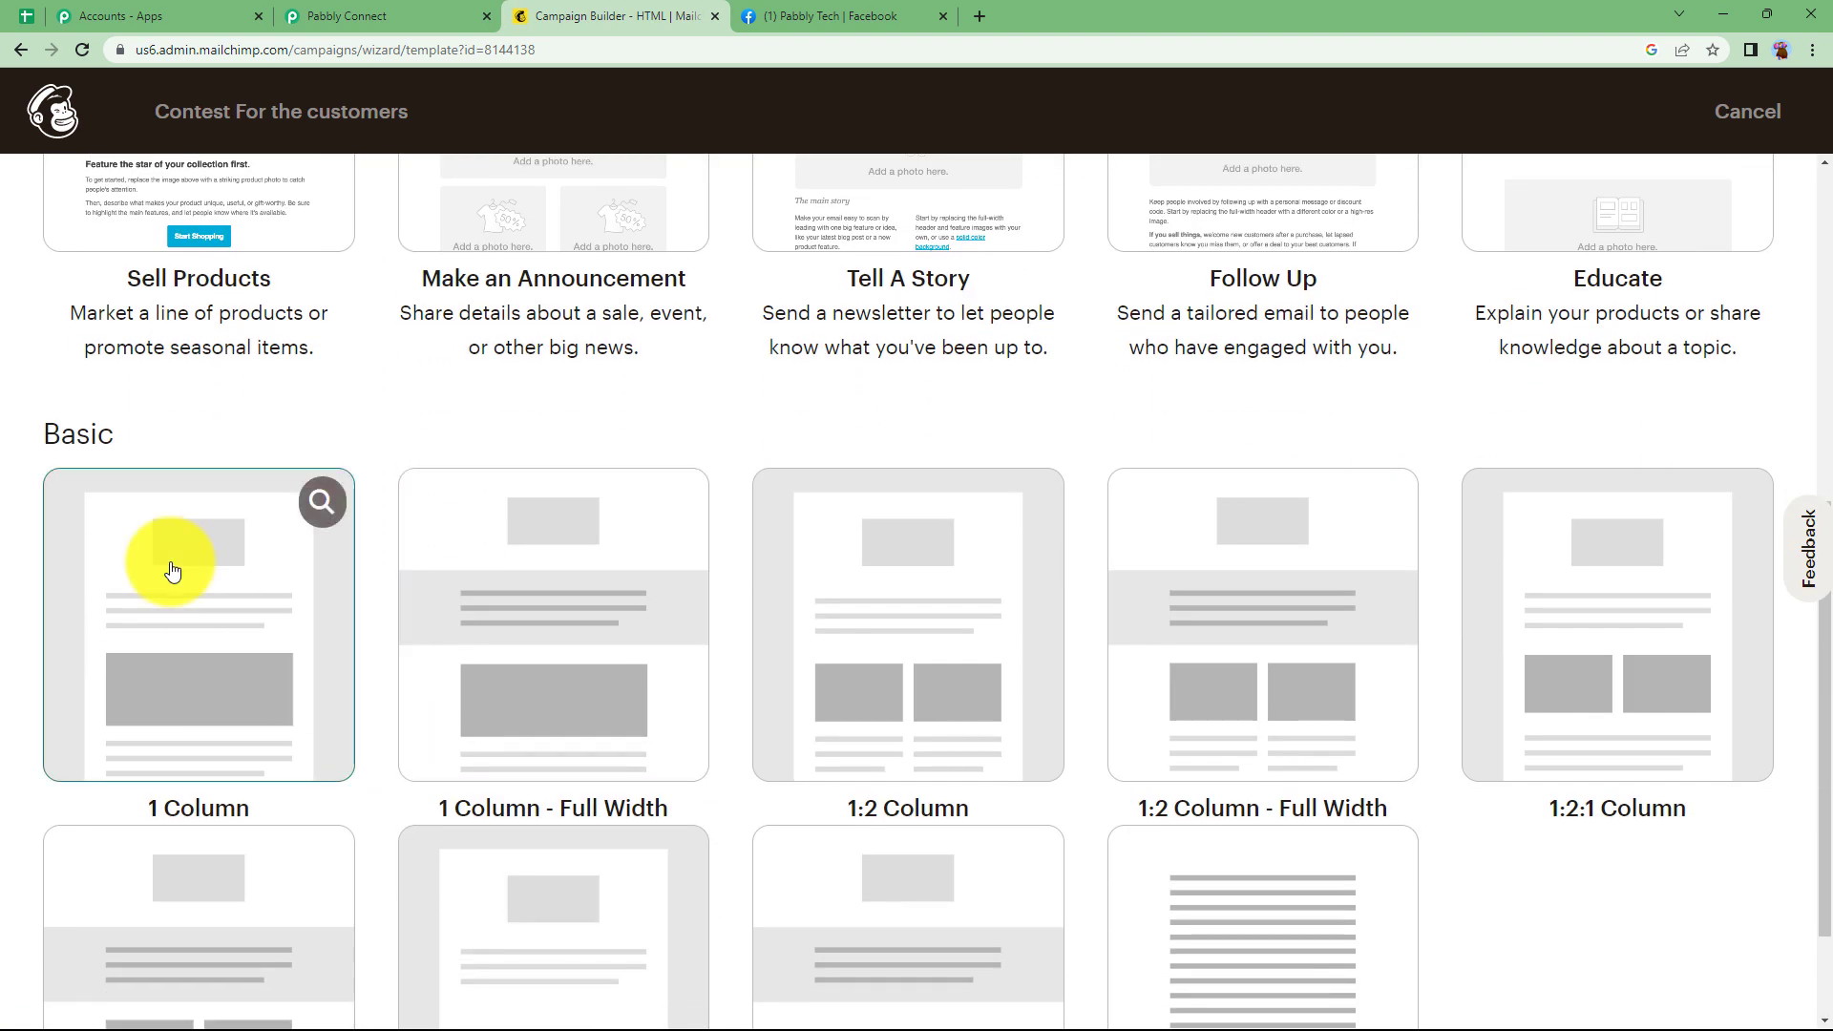
left_click(181, 565)
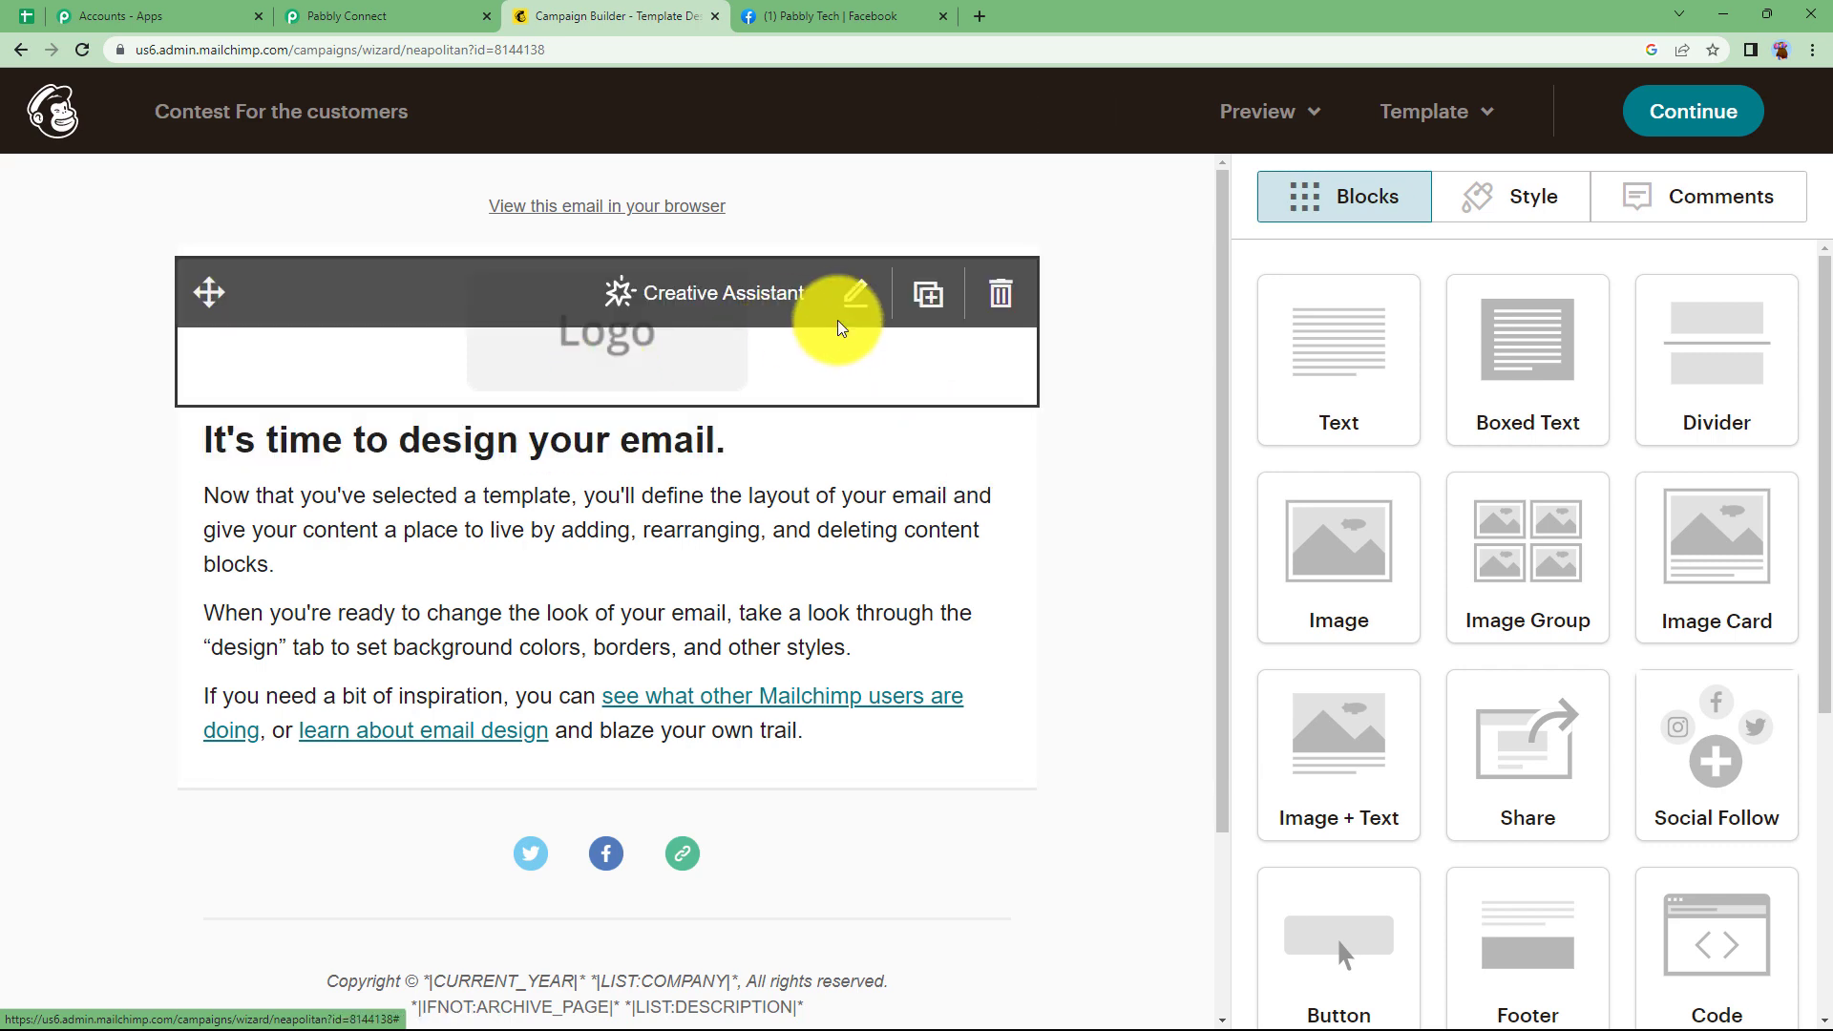
left_click(998, 296)
left_click(583, 668)
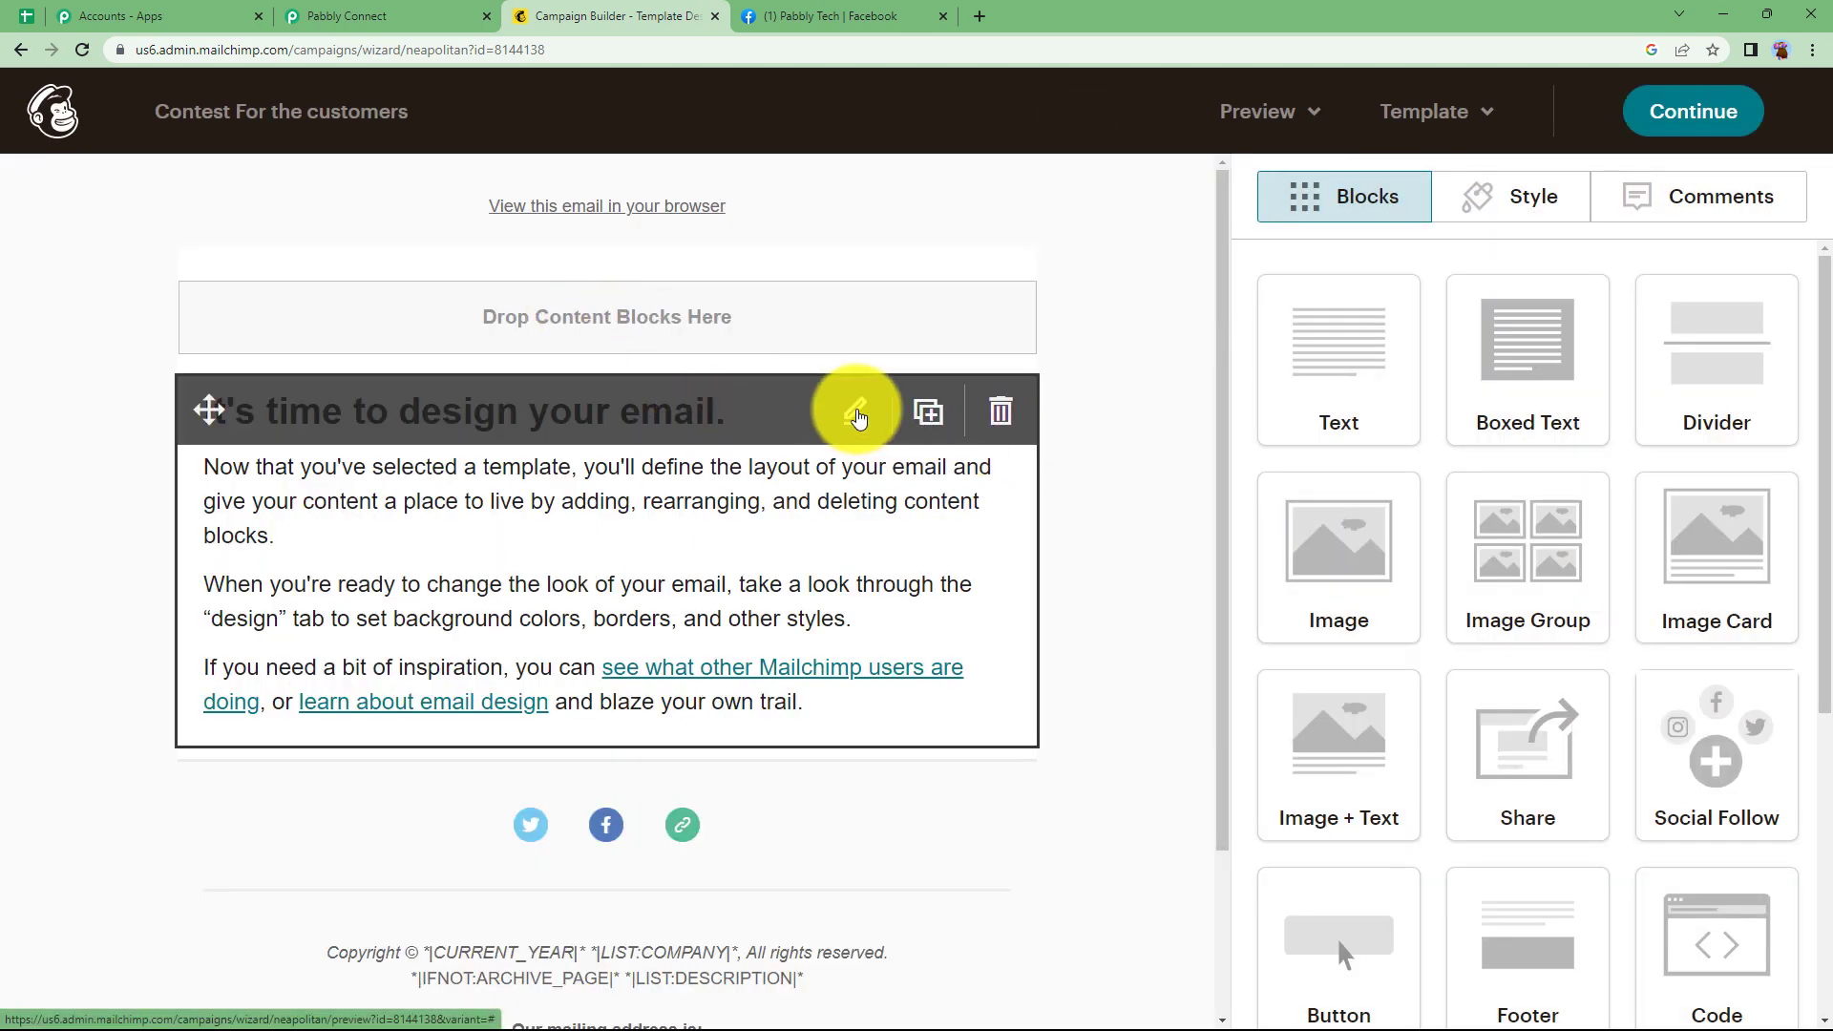
Step: Write heading 'Share and win Exciting prizes.' plus the contest paragraph, then save and continue
left_click(856, 415)
left_click(1784, 511)
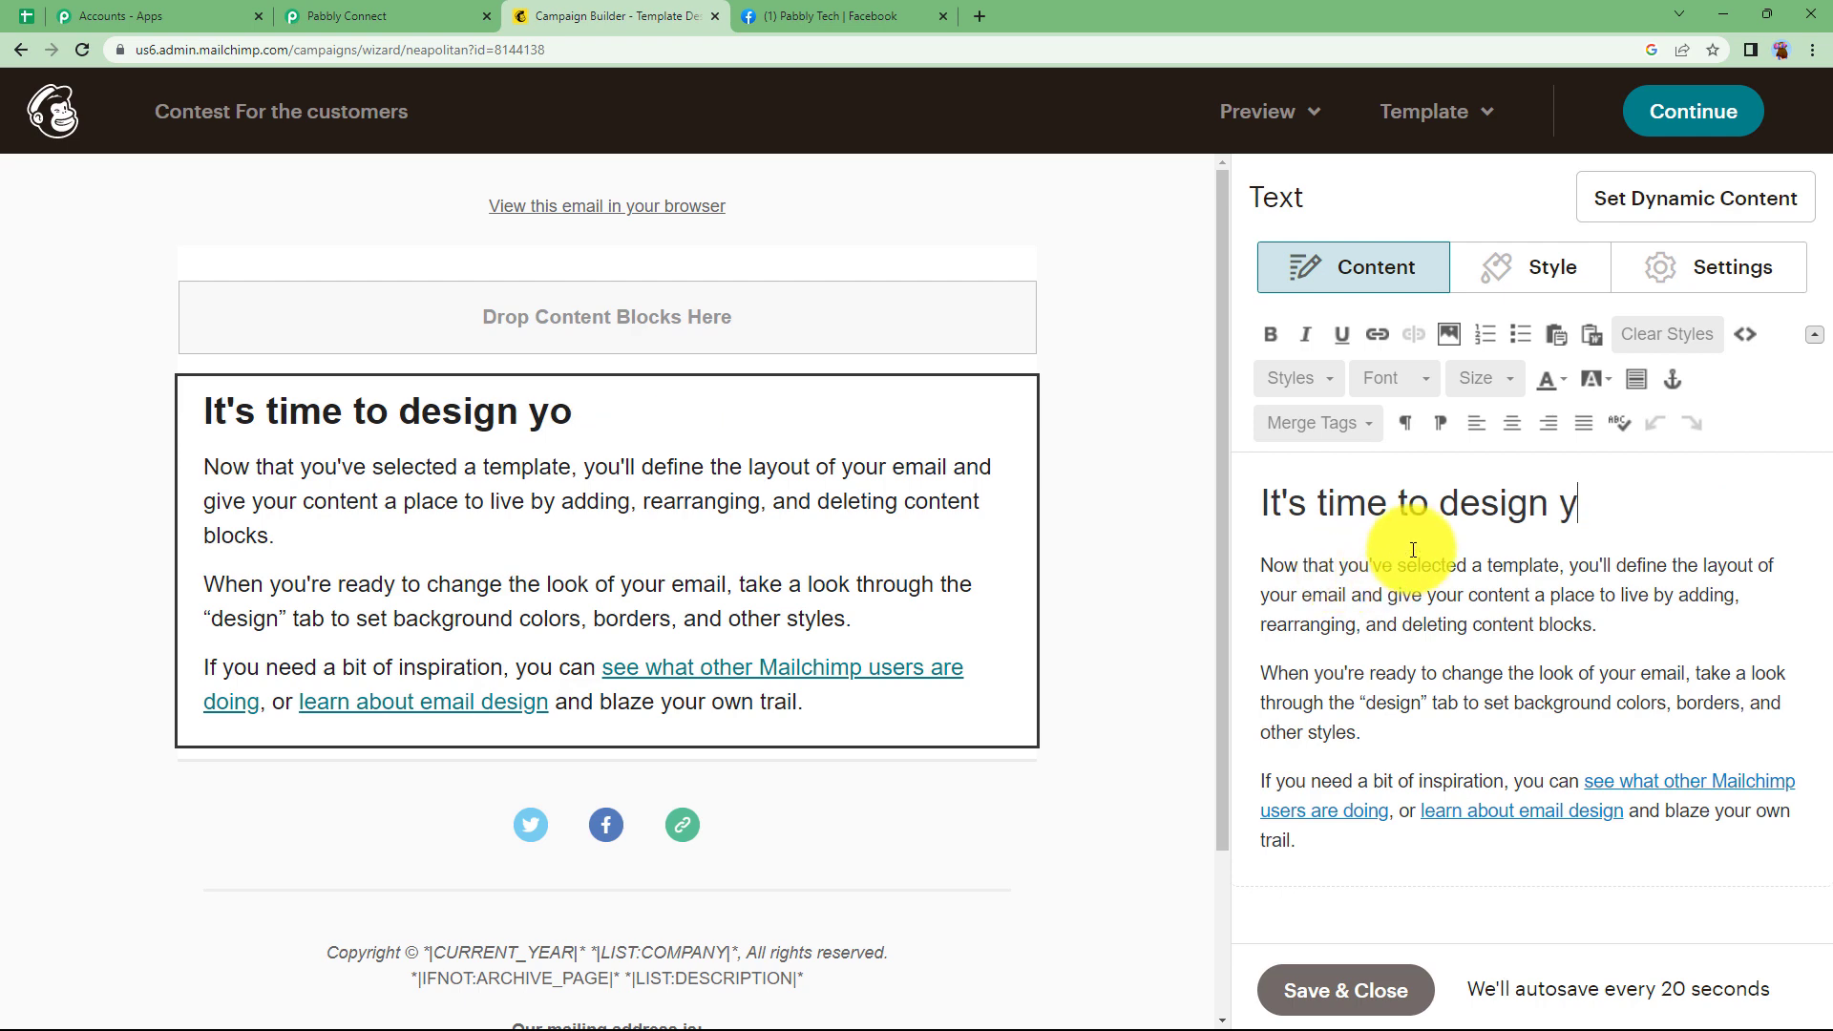
key("shift+Home")
type("Share and win Exciting prizes.")
left_click(1195, 573)
key("ctrl+shift+End")
type("If you ar")
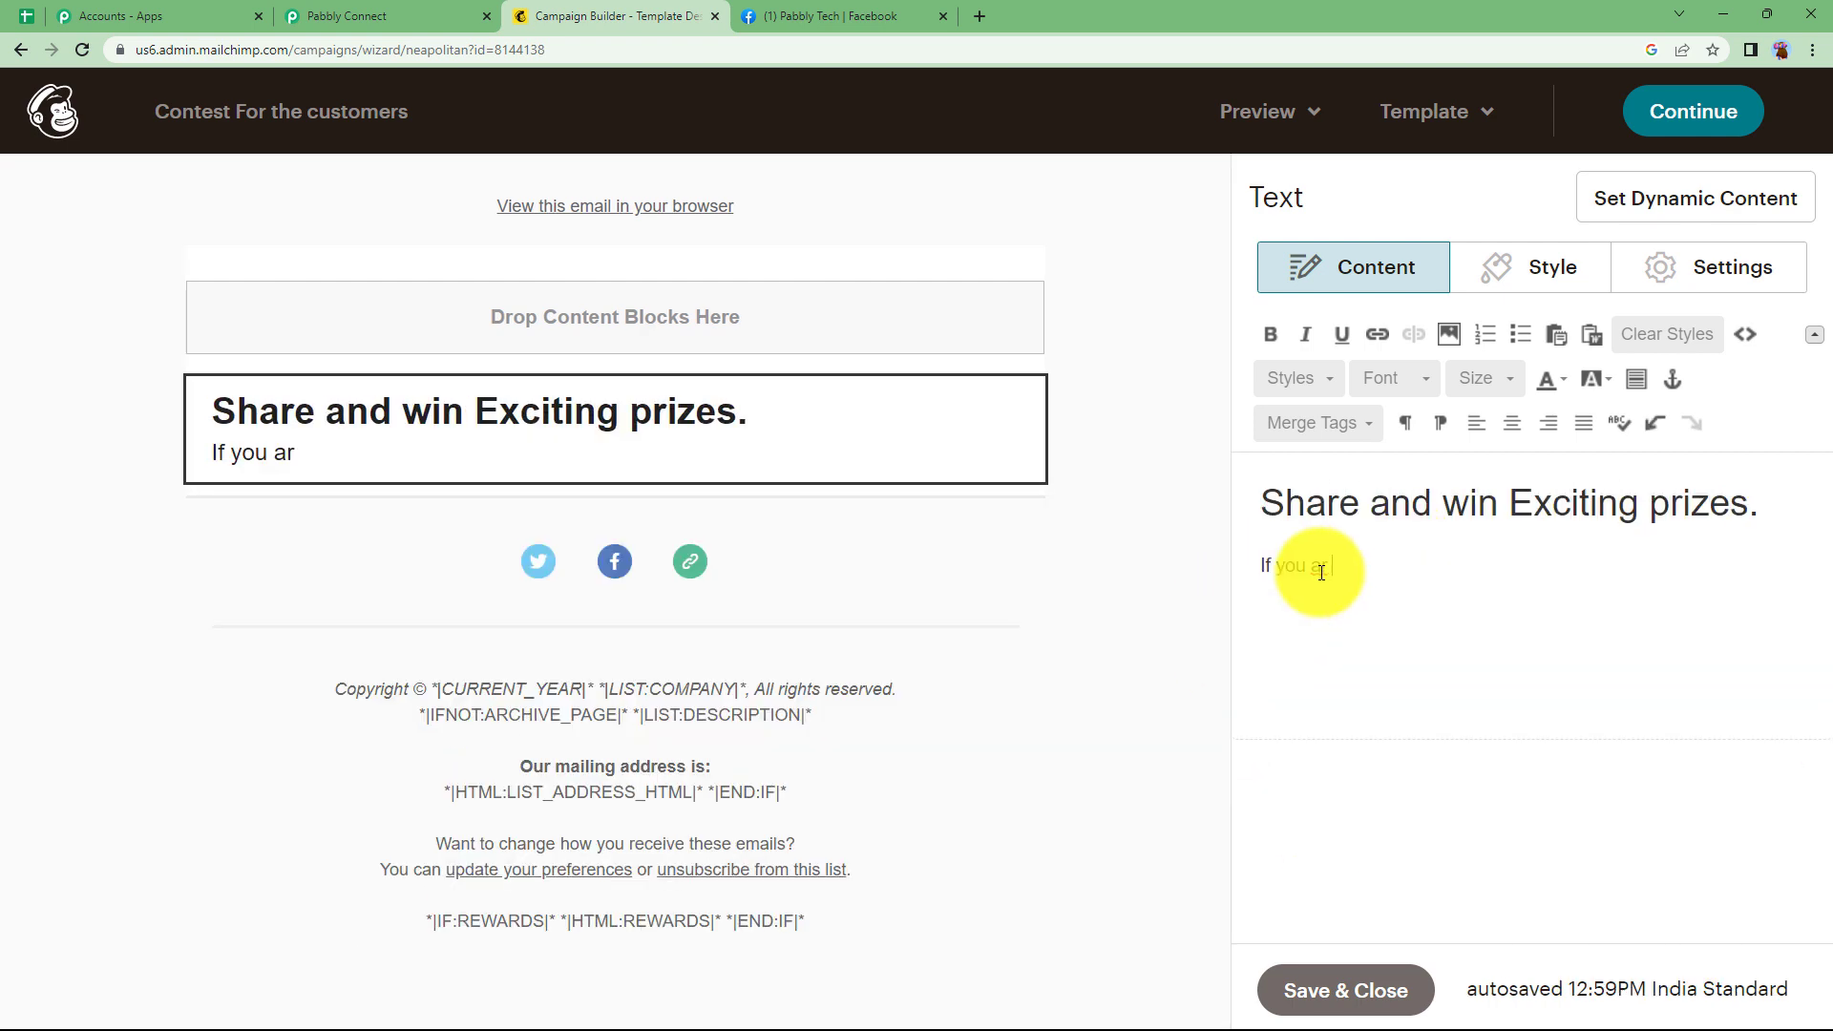
type("e our regular customer then collect the last five ")
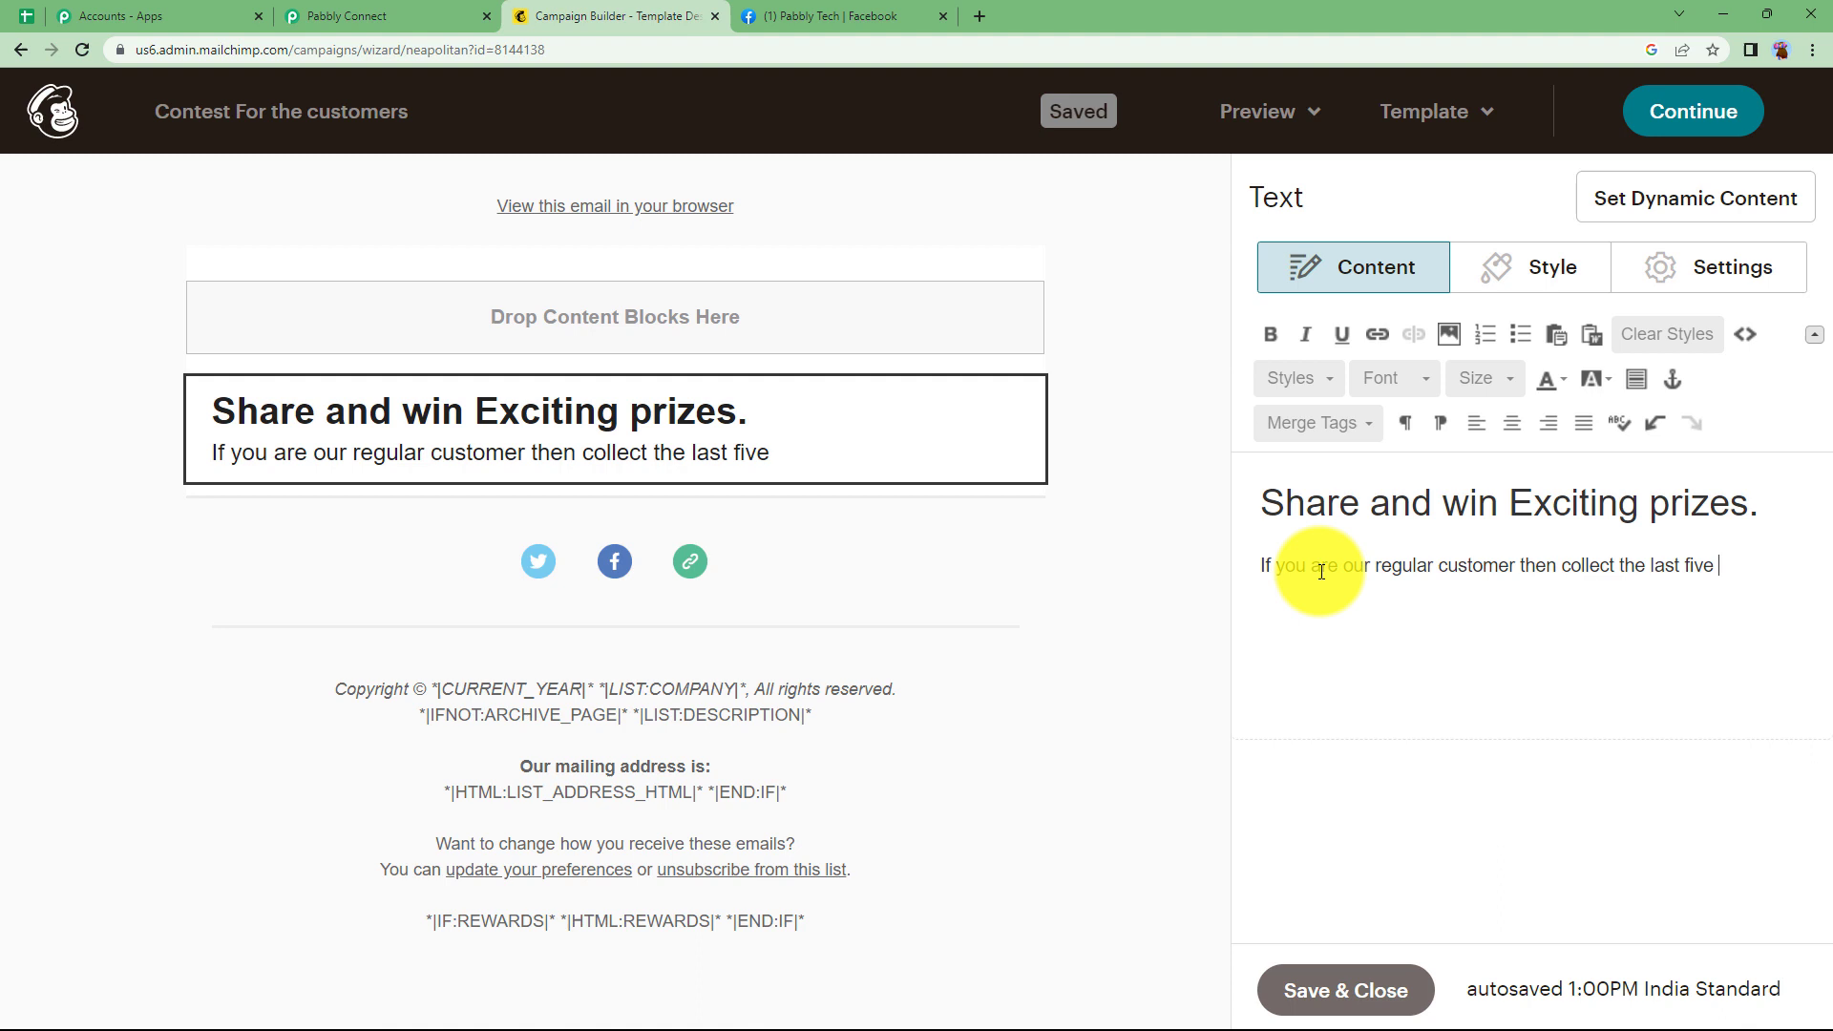
type("products your have purchased and share the code given under the ")
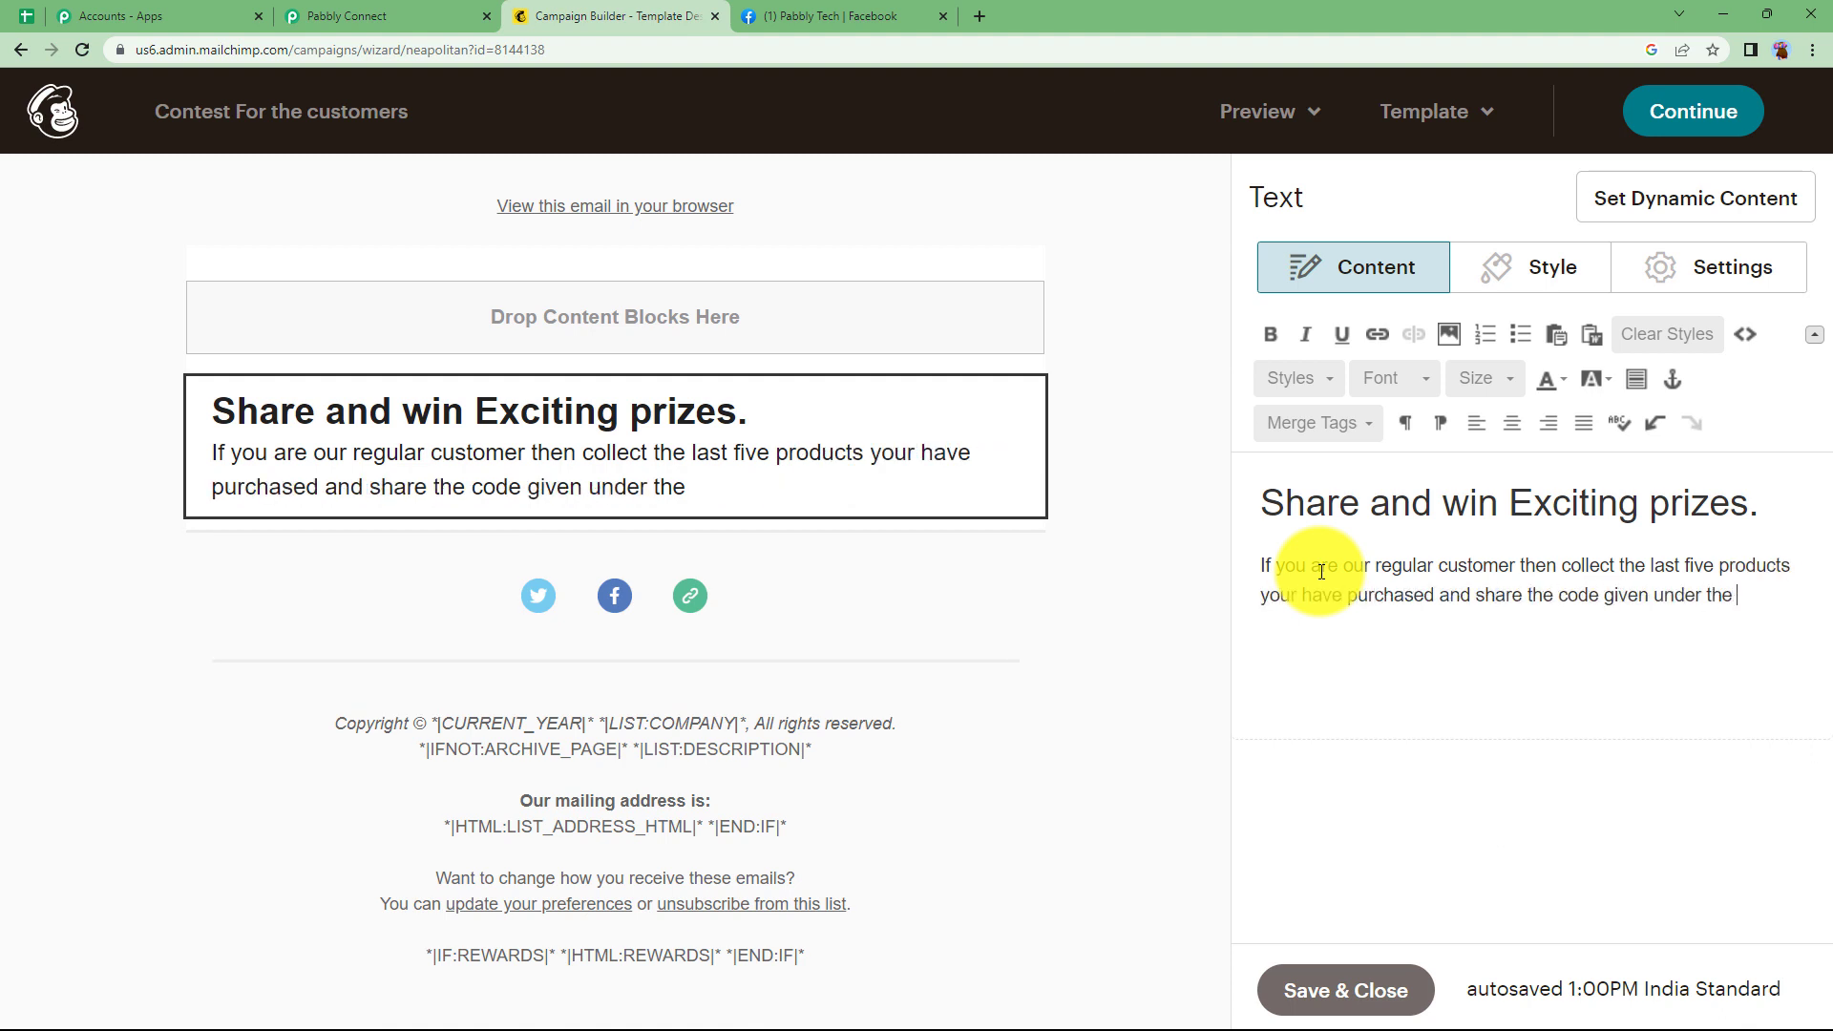
type("label and win prizes for you and your friends.")
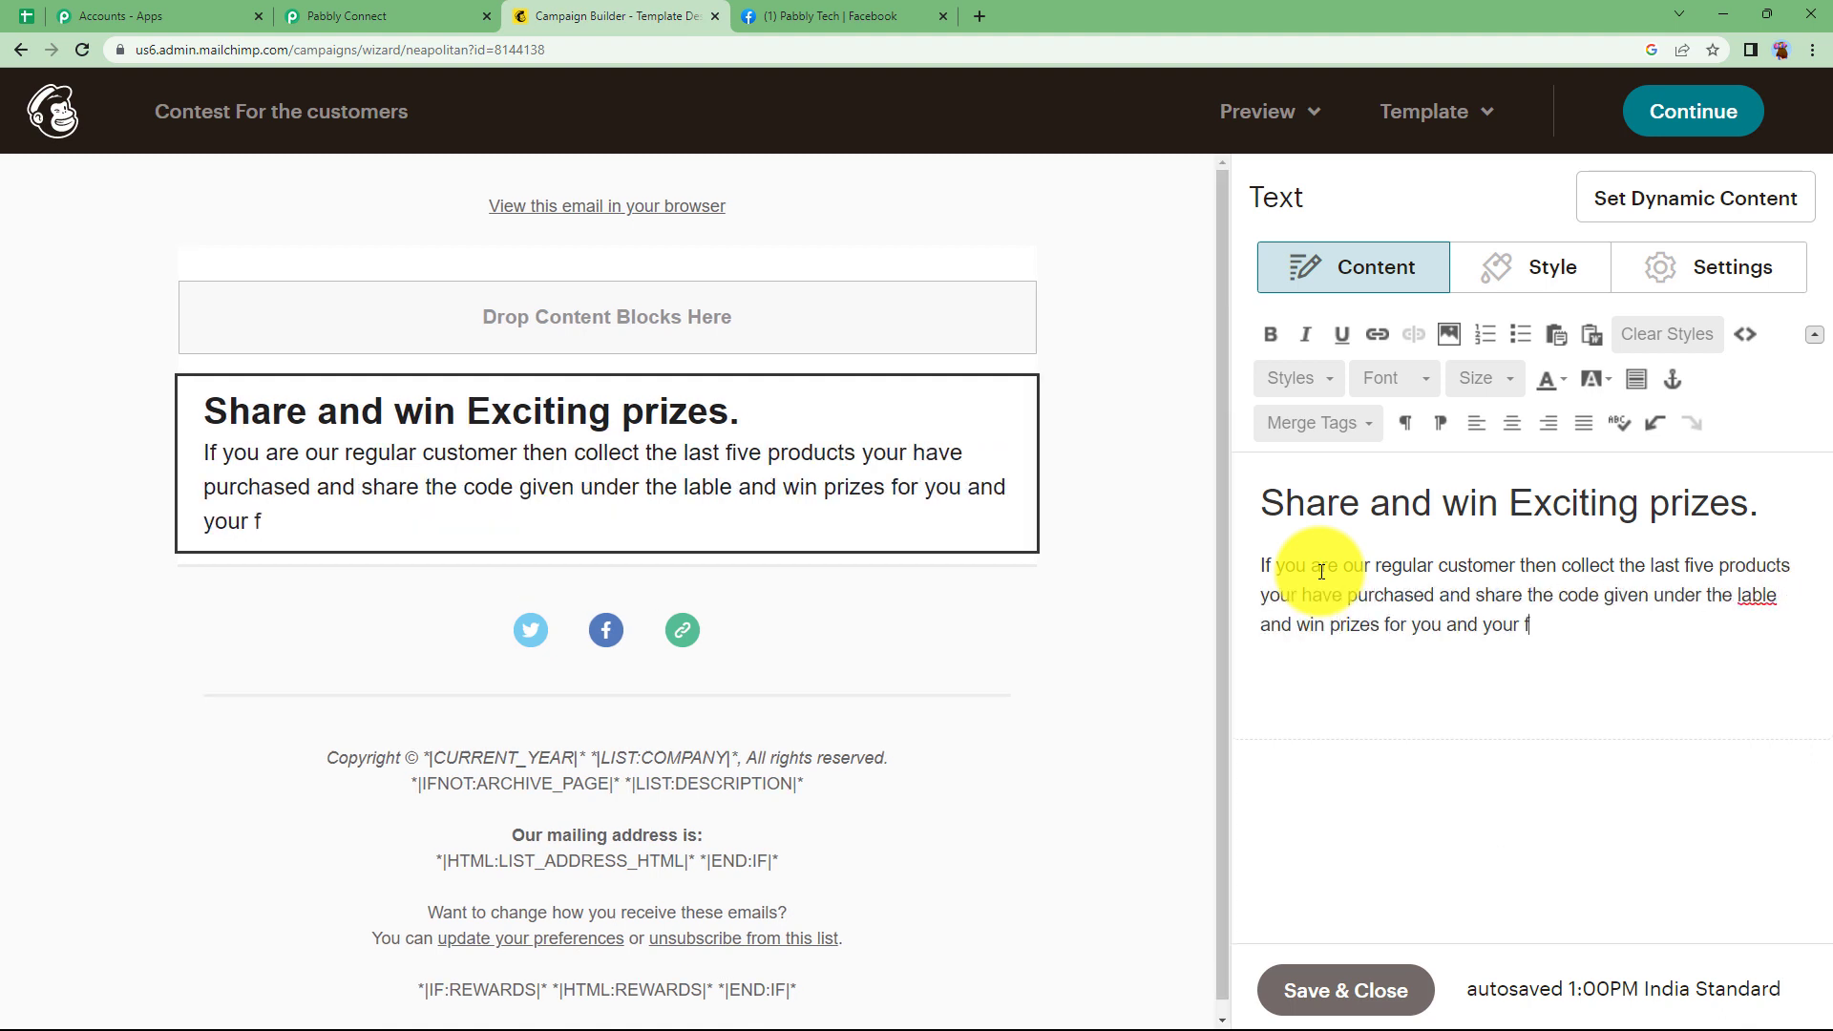
right_click(1757, 594)
left_click(1642, 611)
left_click(1374, 998)
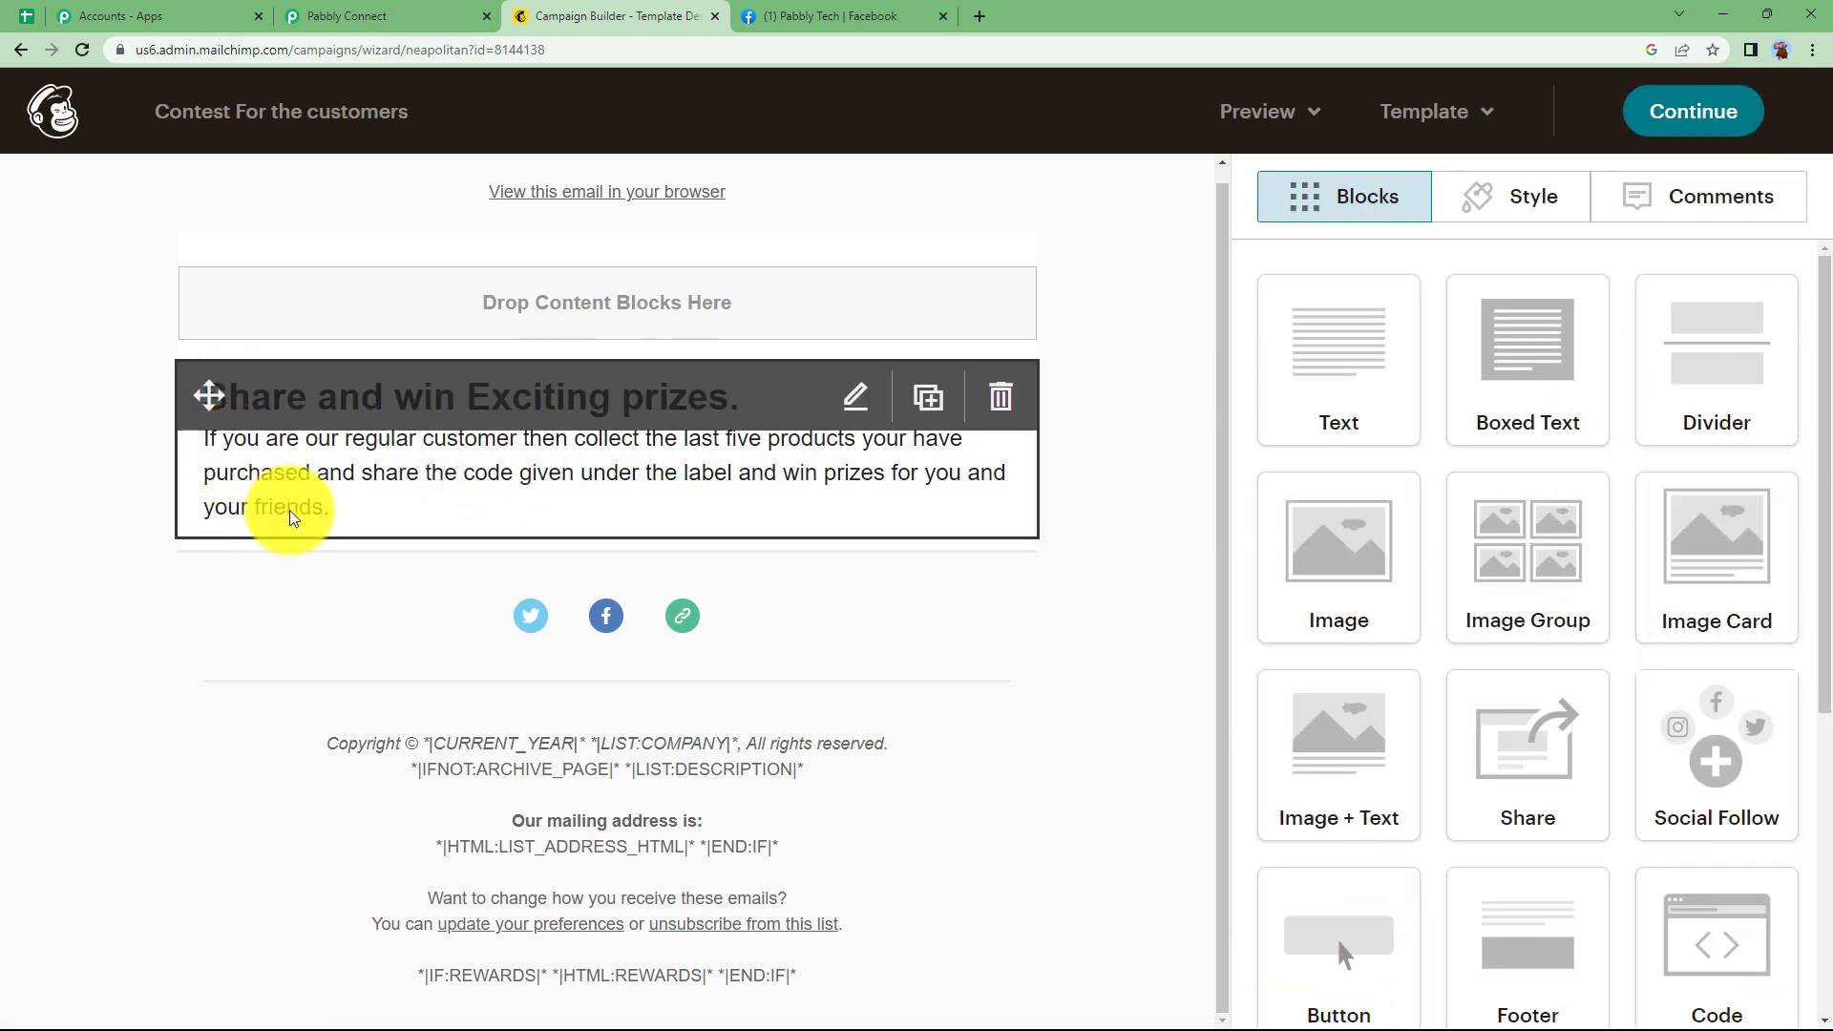
left_click(1685, 133)
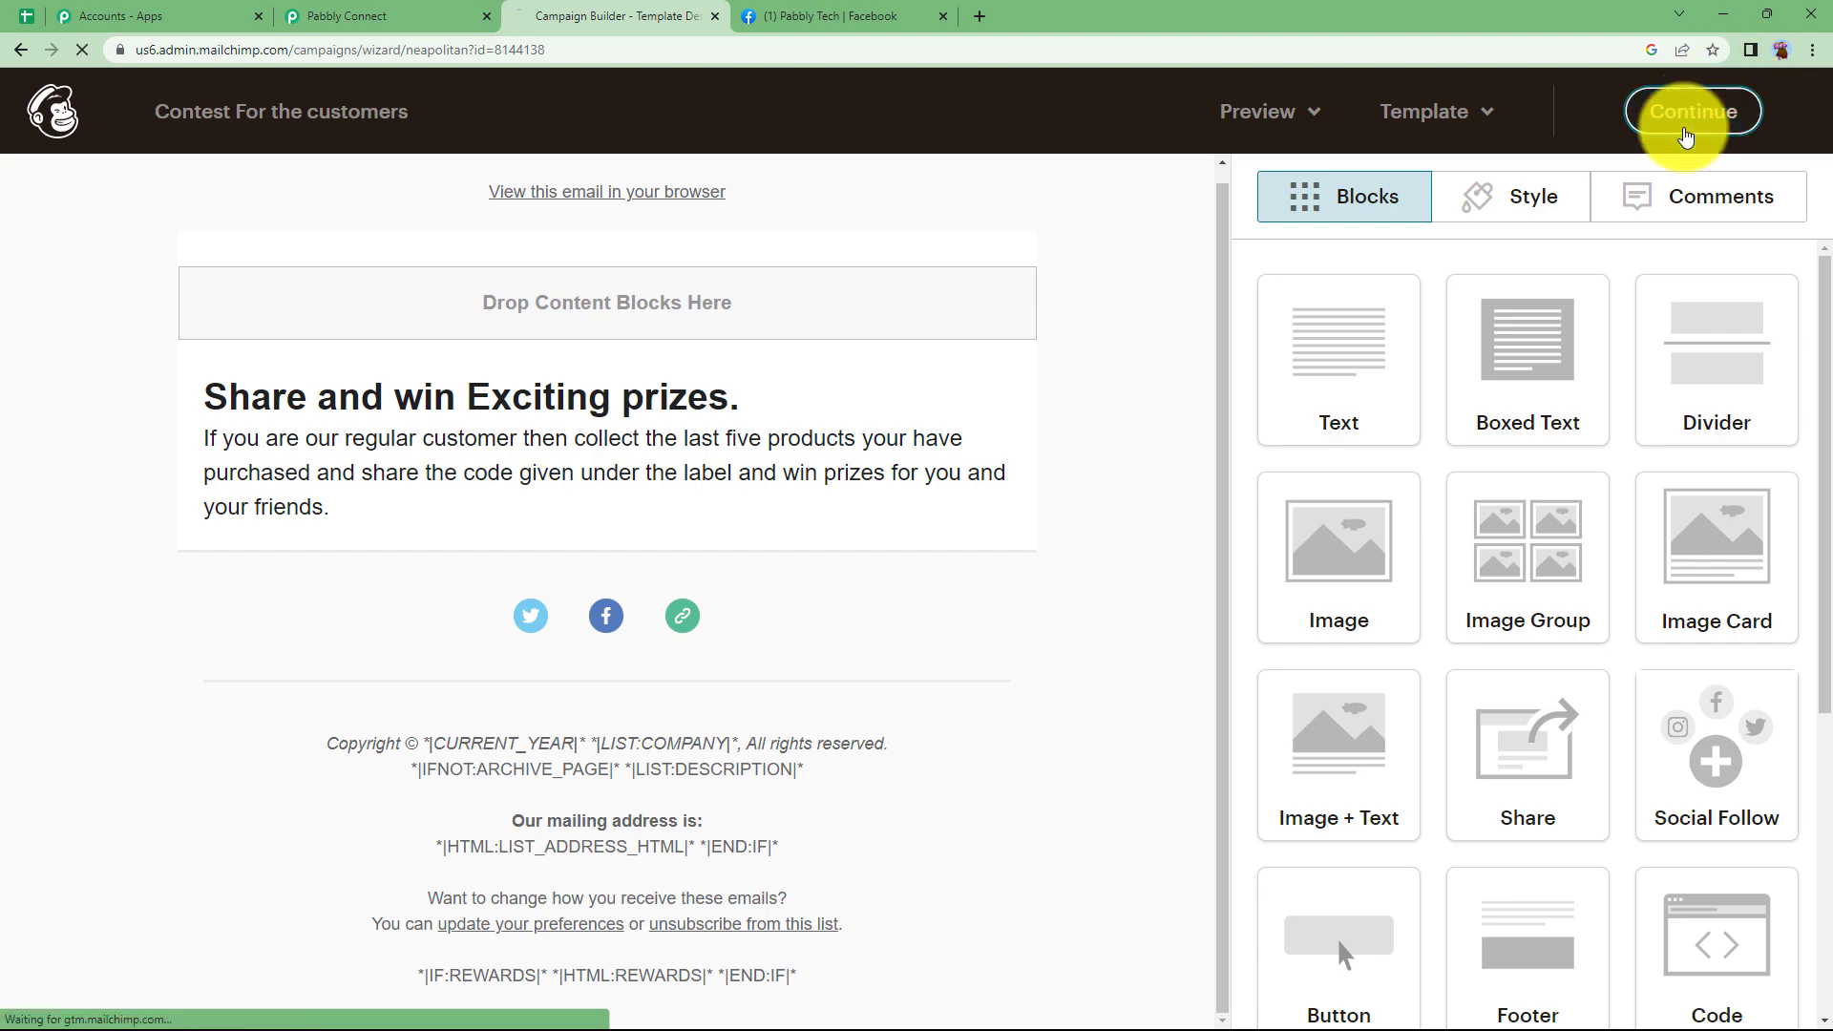
Step: Send the 'Contest For the customers' campaign immediately to the 2 PabblyConnect subscribers
scroll(1021, 529, "down", 8)
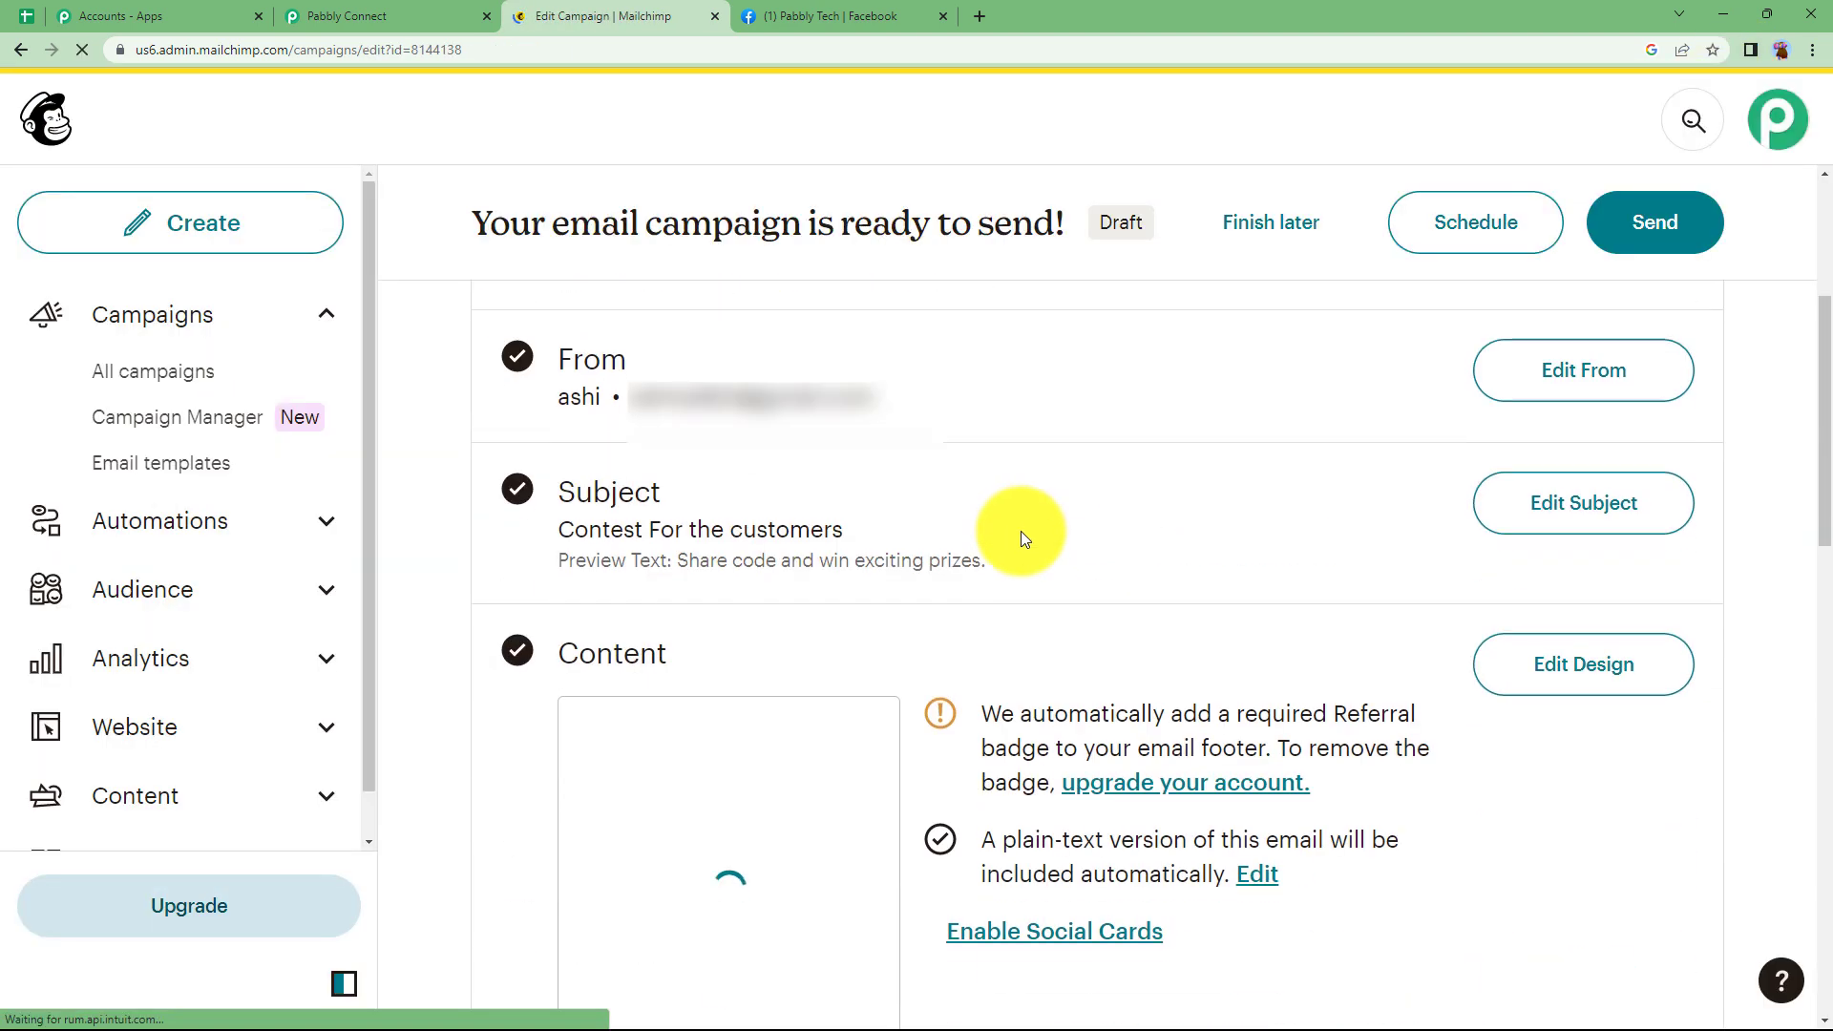
scroll(958, 456, "up", 8)
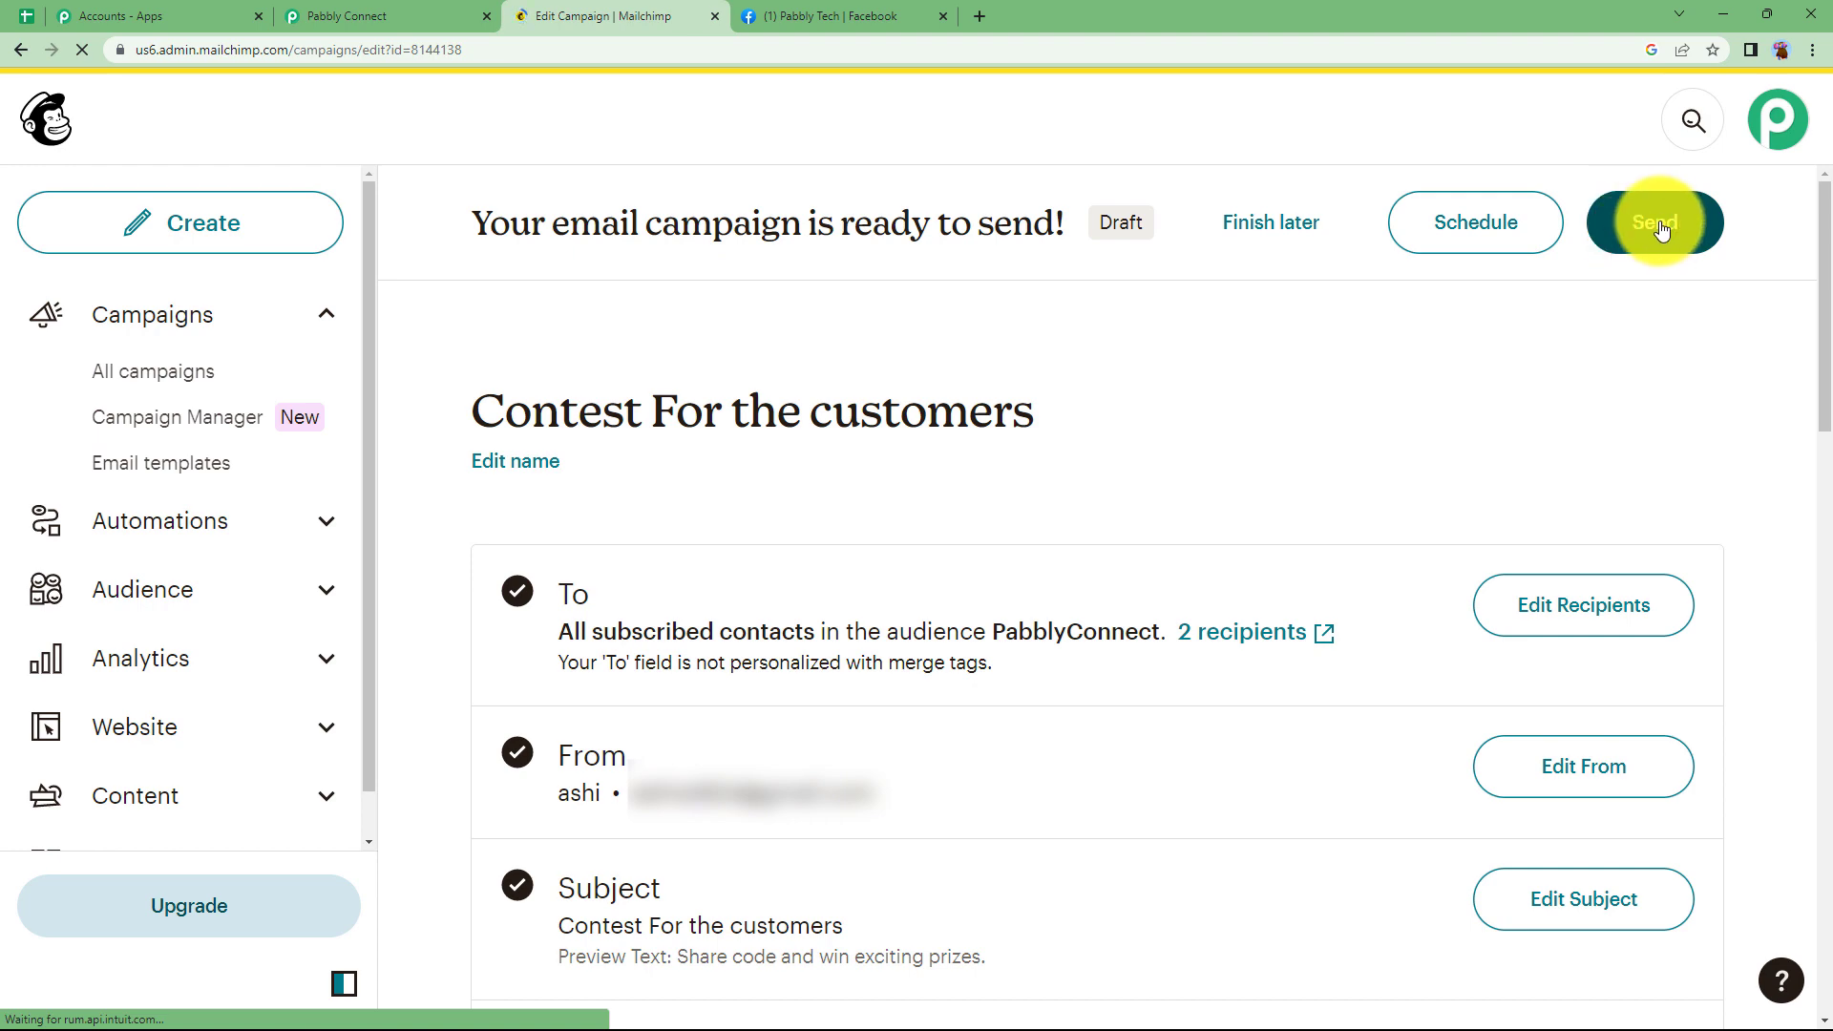
left_click(478, 17)
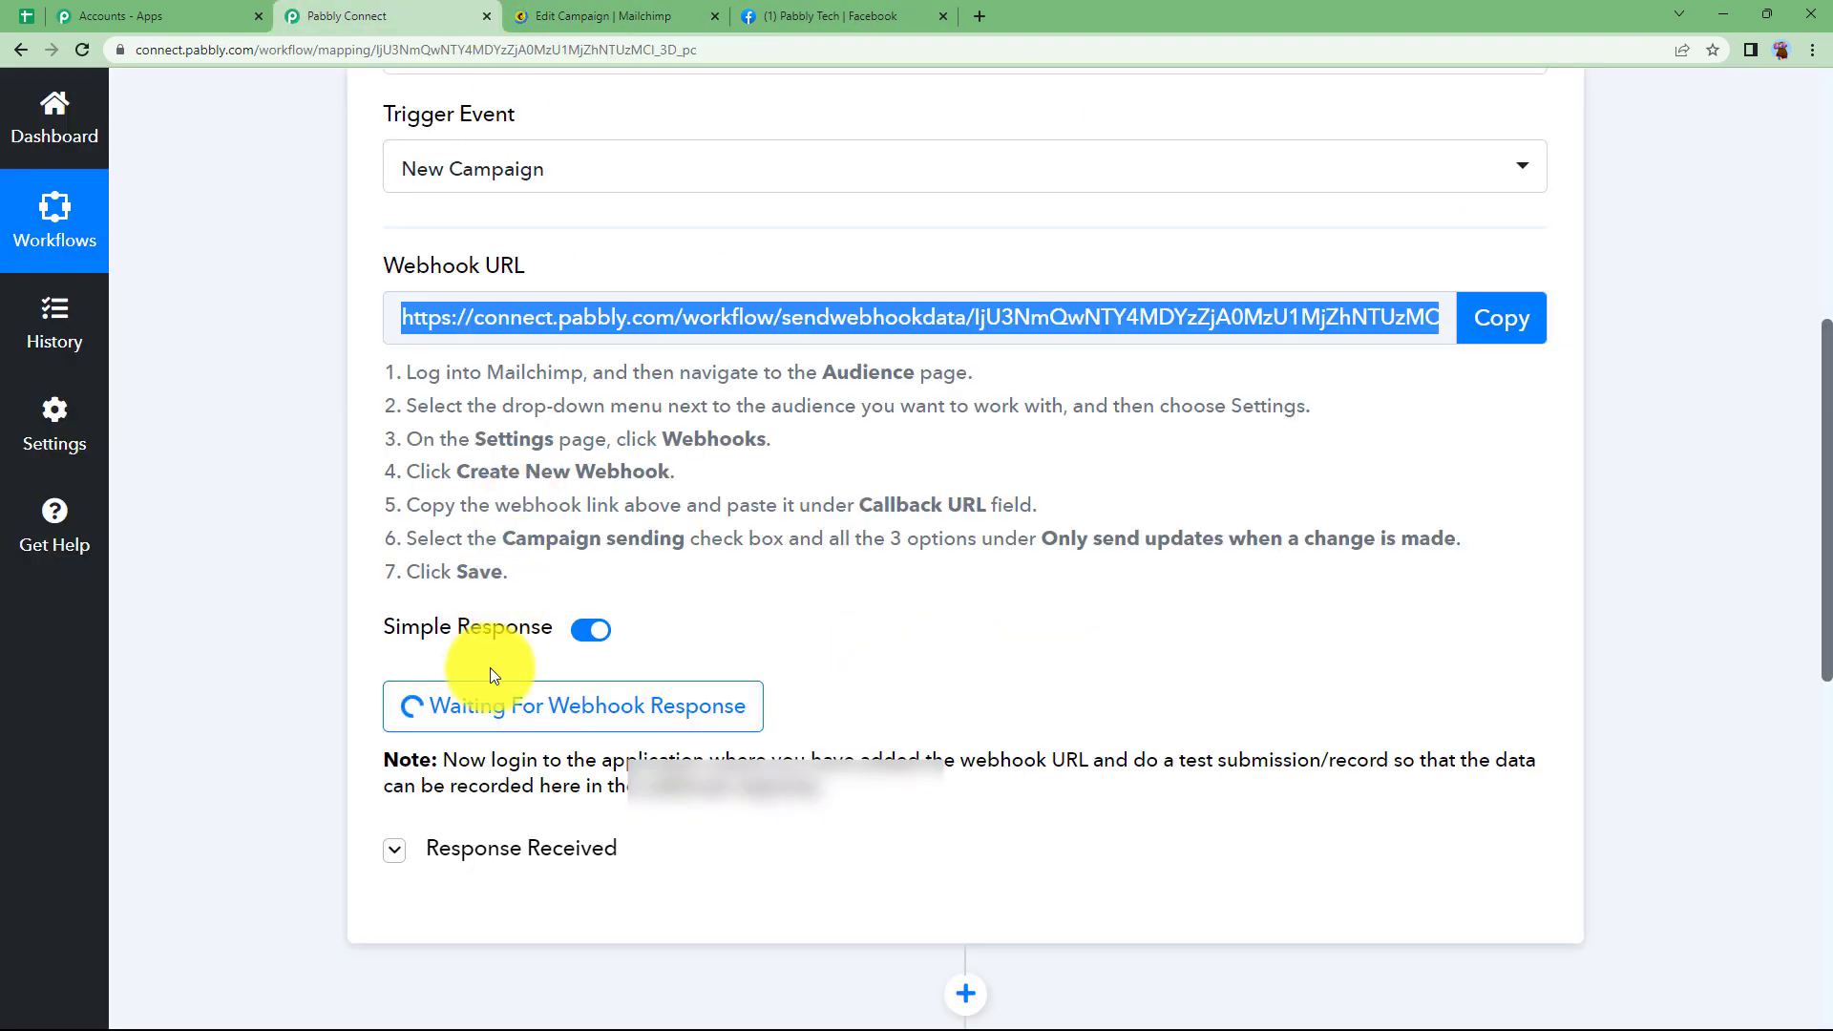
left_click(573, 16)
left_click(1623, 224)
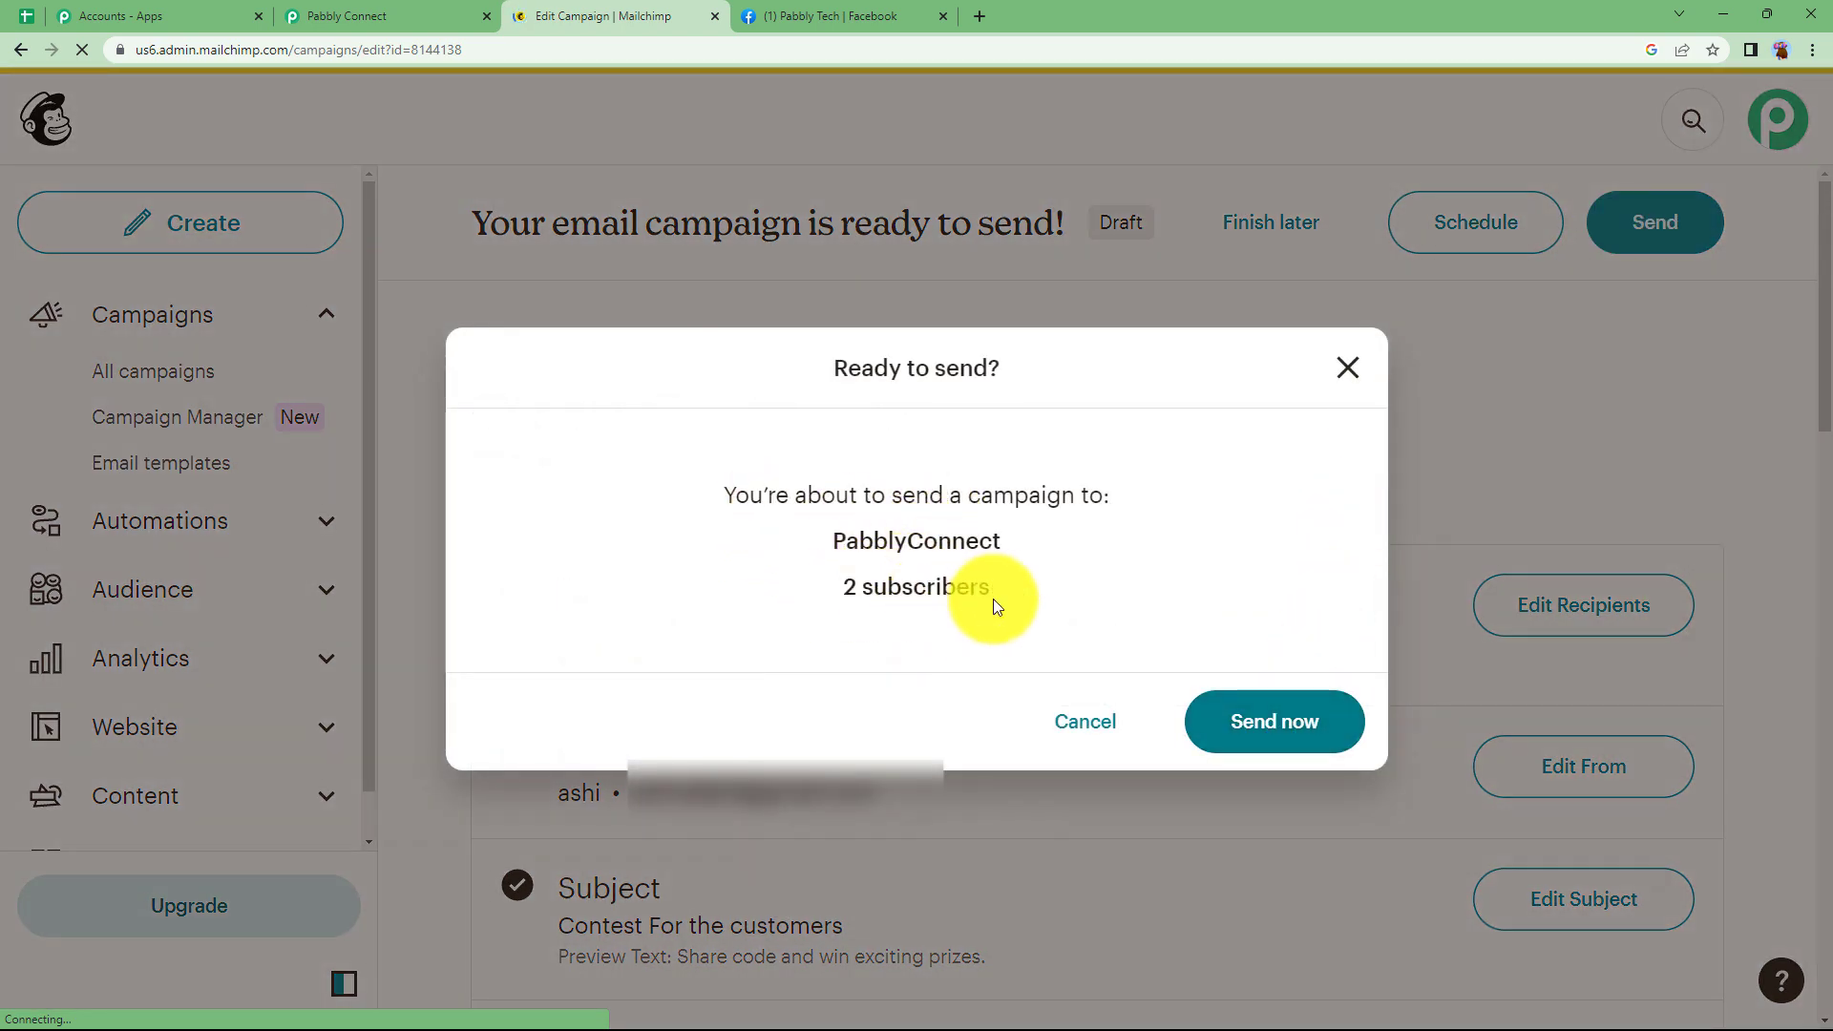
left_click(1262, 718)
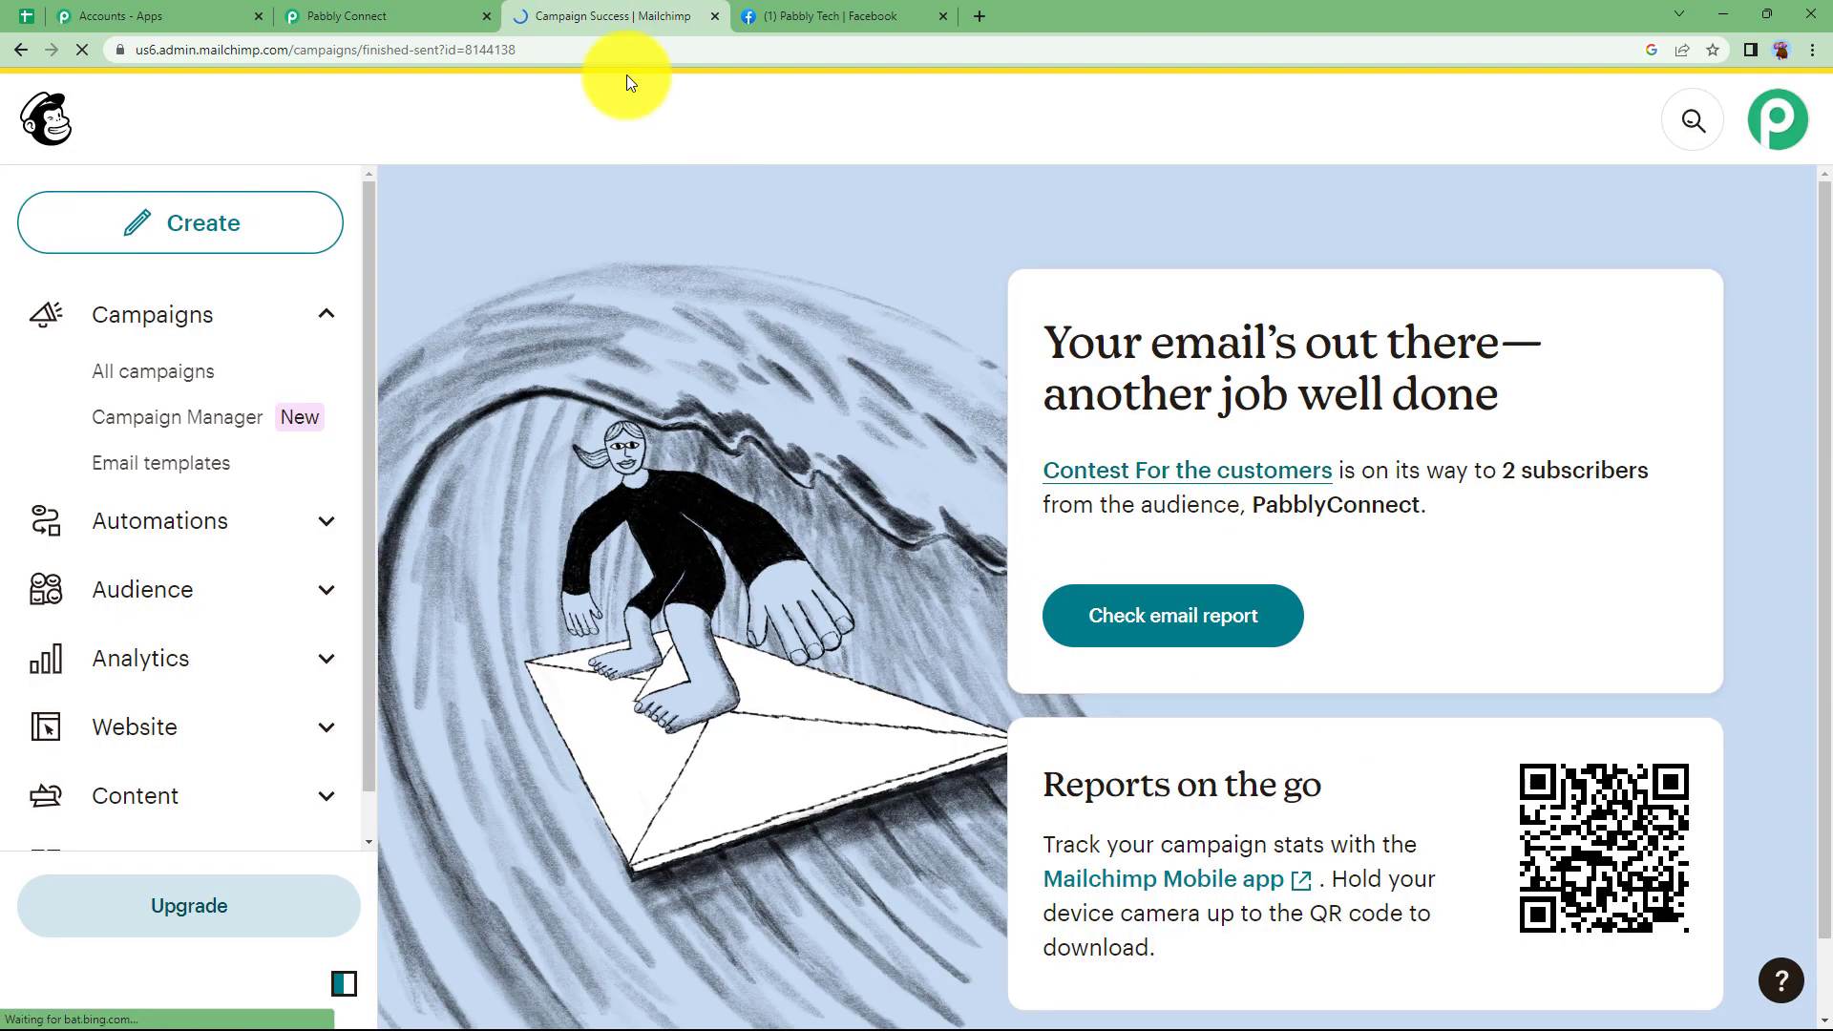
Step: Inspect the captured webhook data: type campaign, subject 'Contest For the customers', status sent
left_click(427, 10)
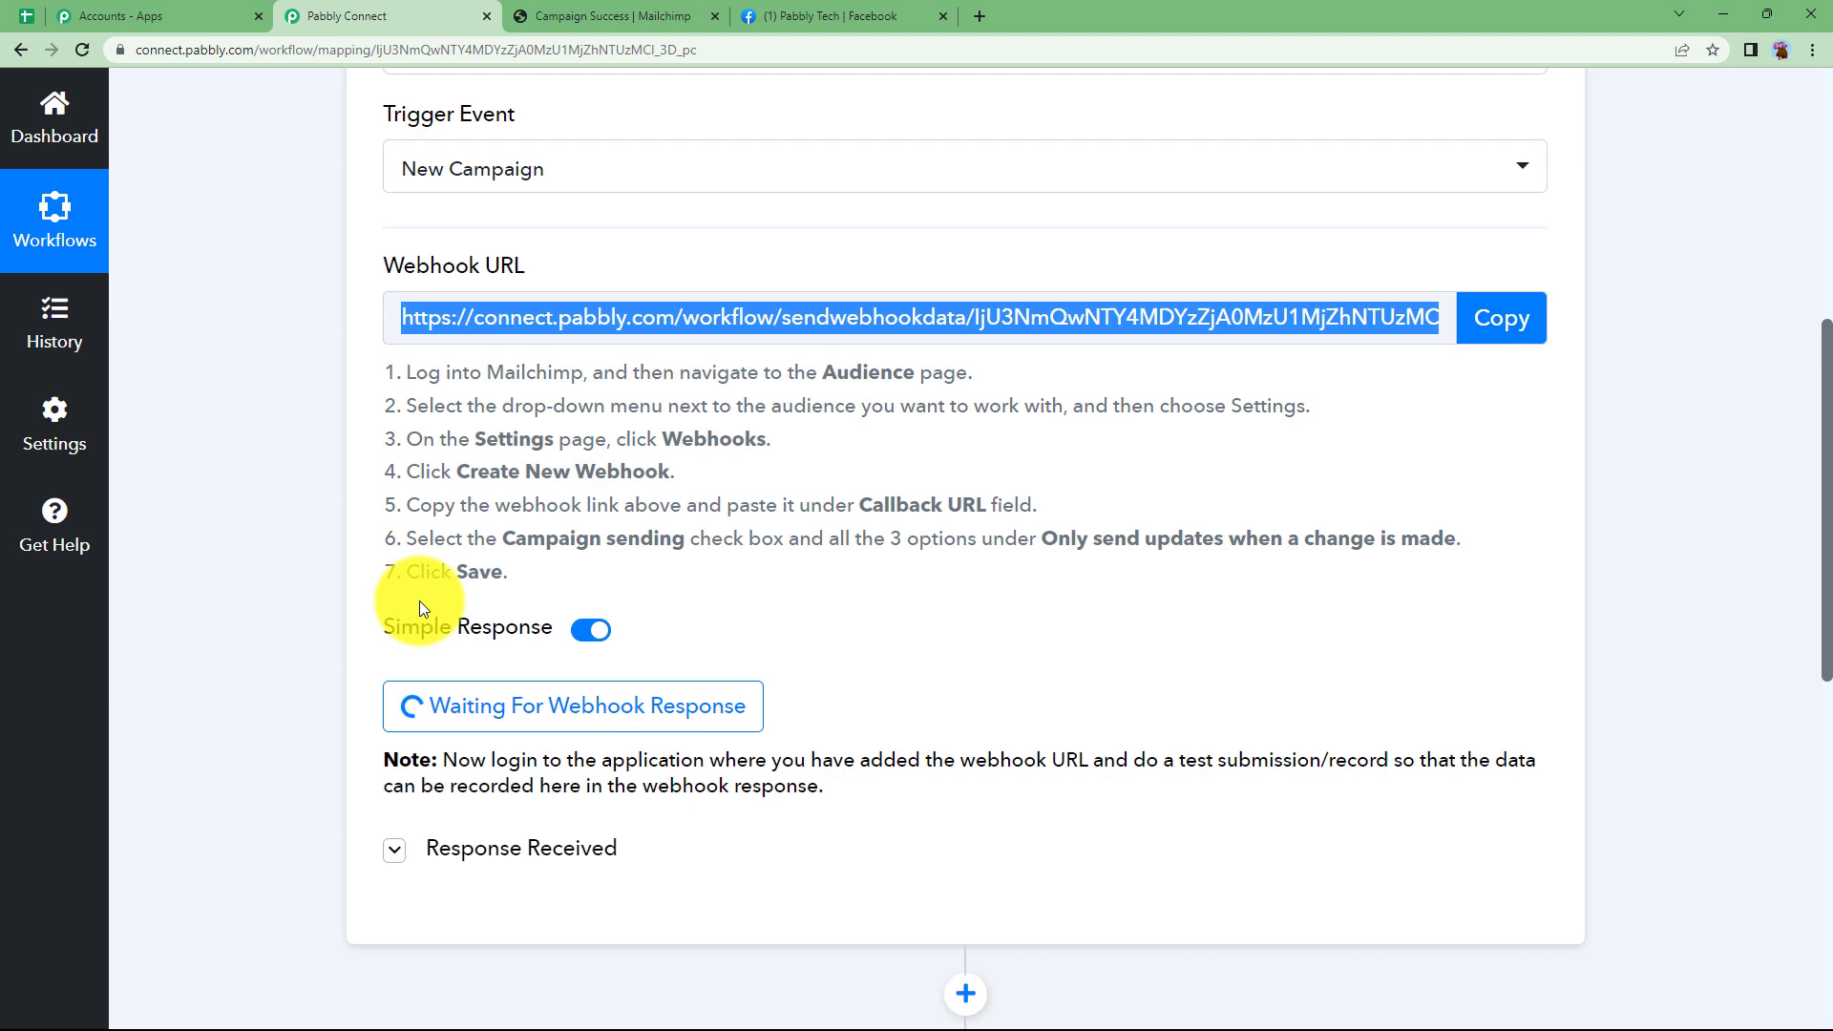
scroll(360, 630, "down", 3)
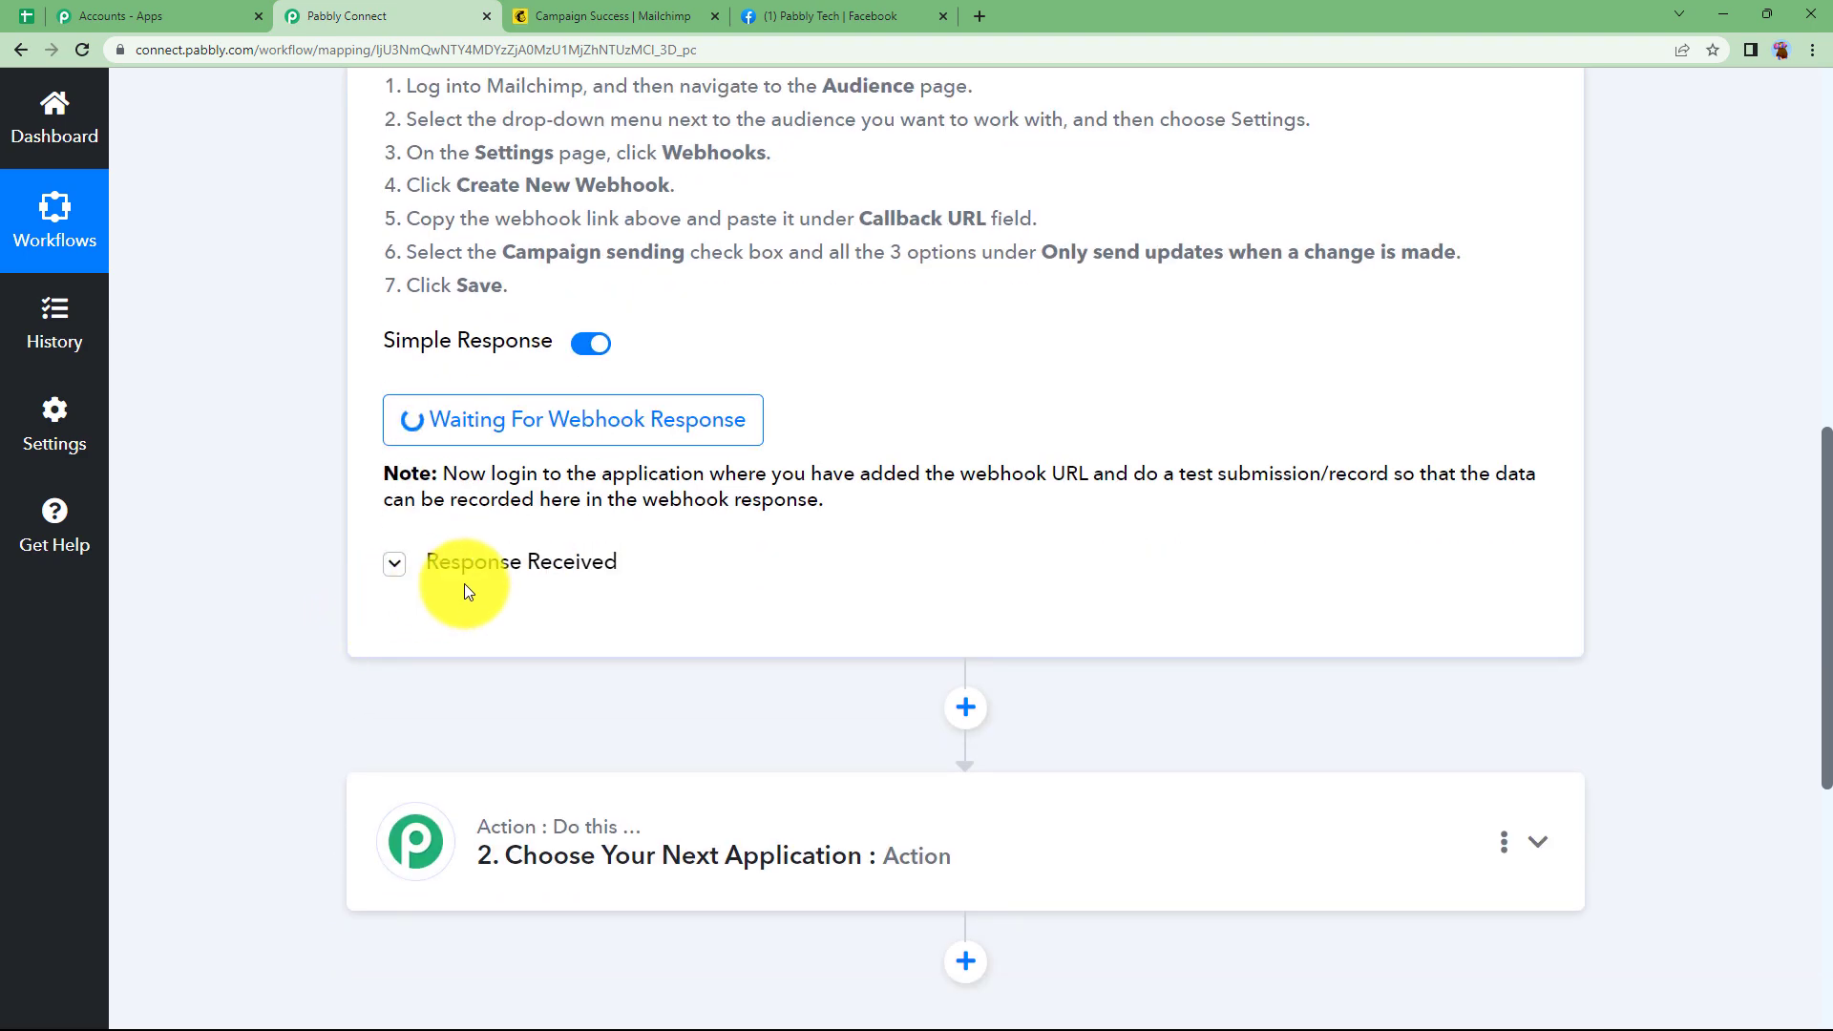
scroll(945, 527, "down", 3)
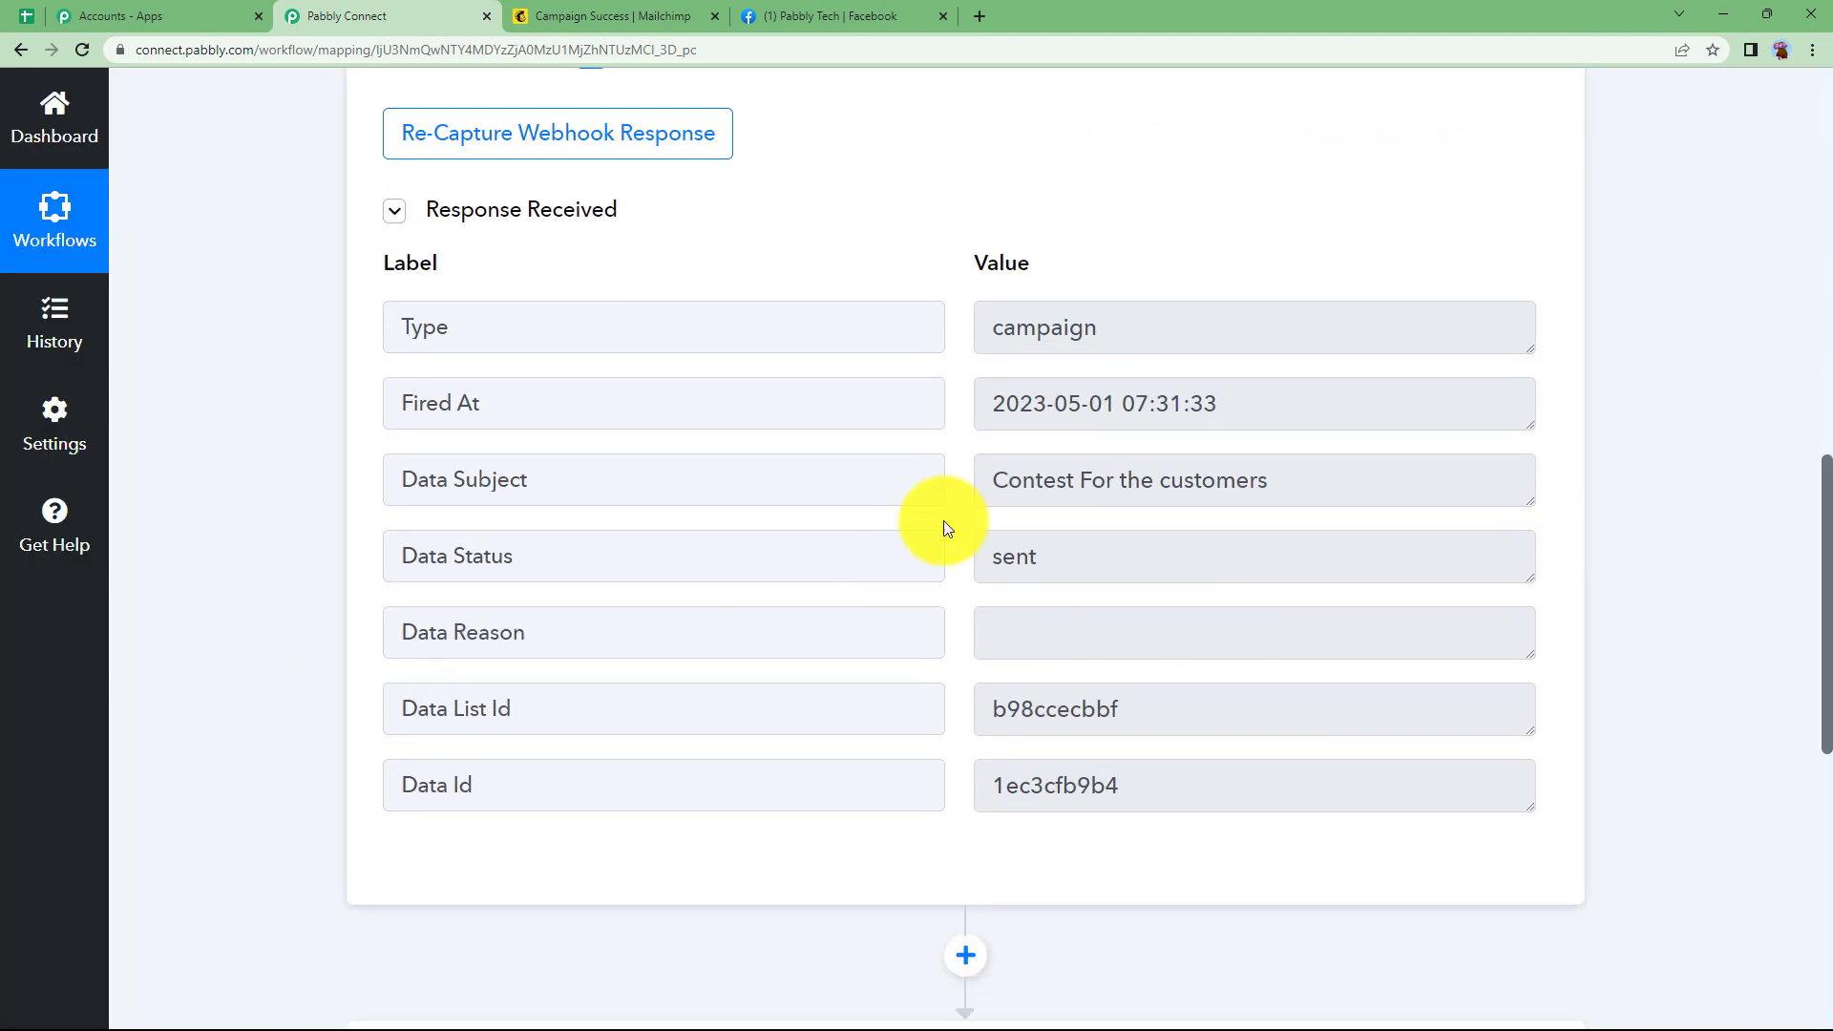
left_click_drag(1345, 478, 1035, 544)
left_click(1045, 571)
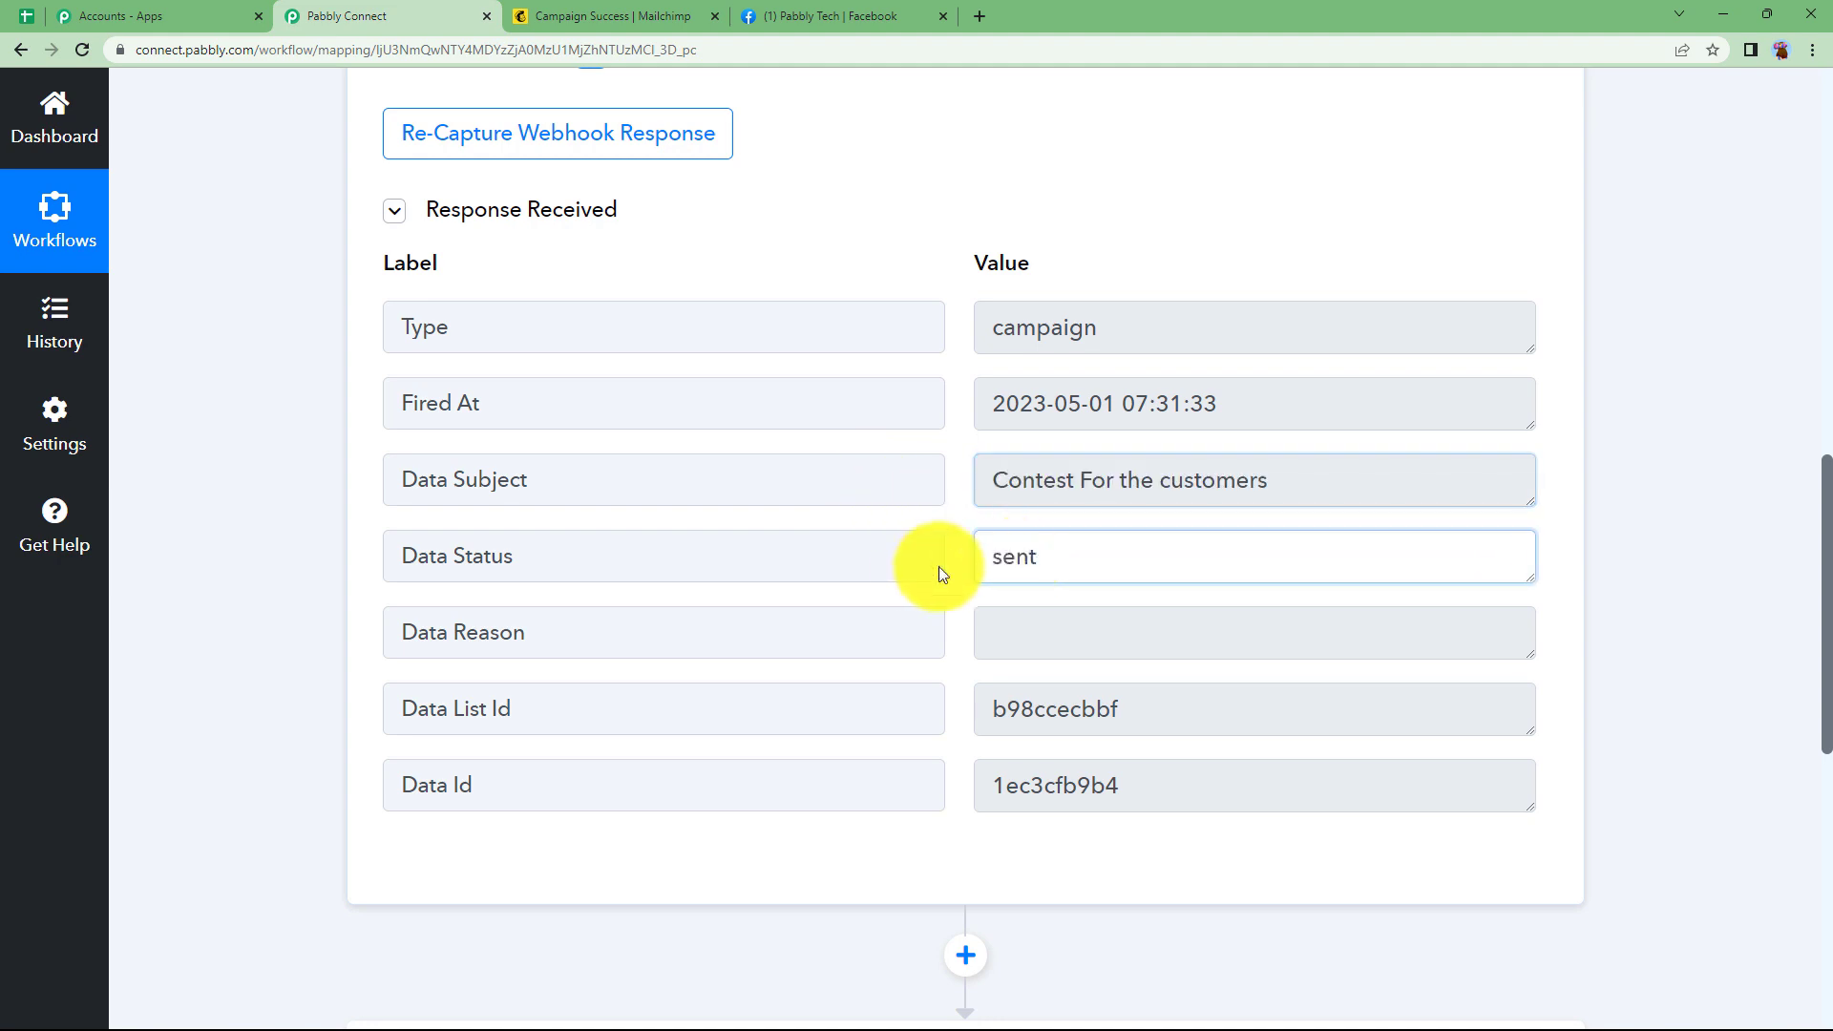
key("ctrl+a")
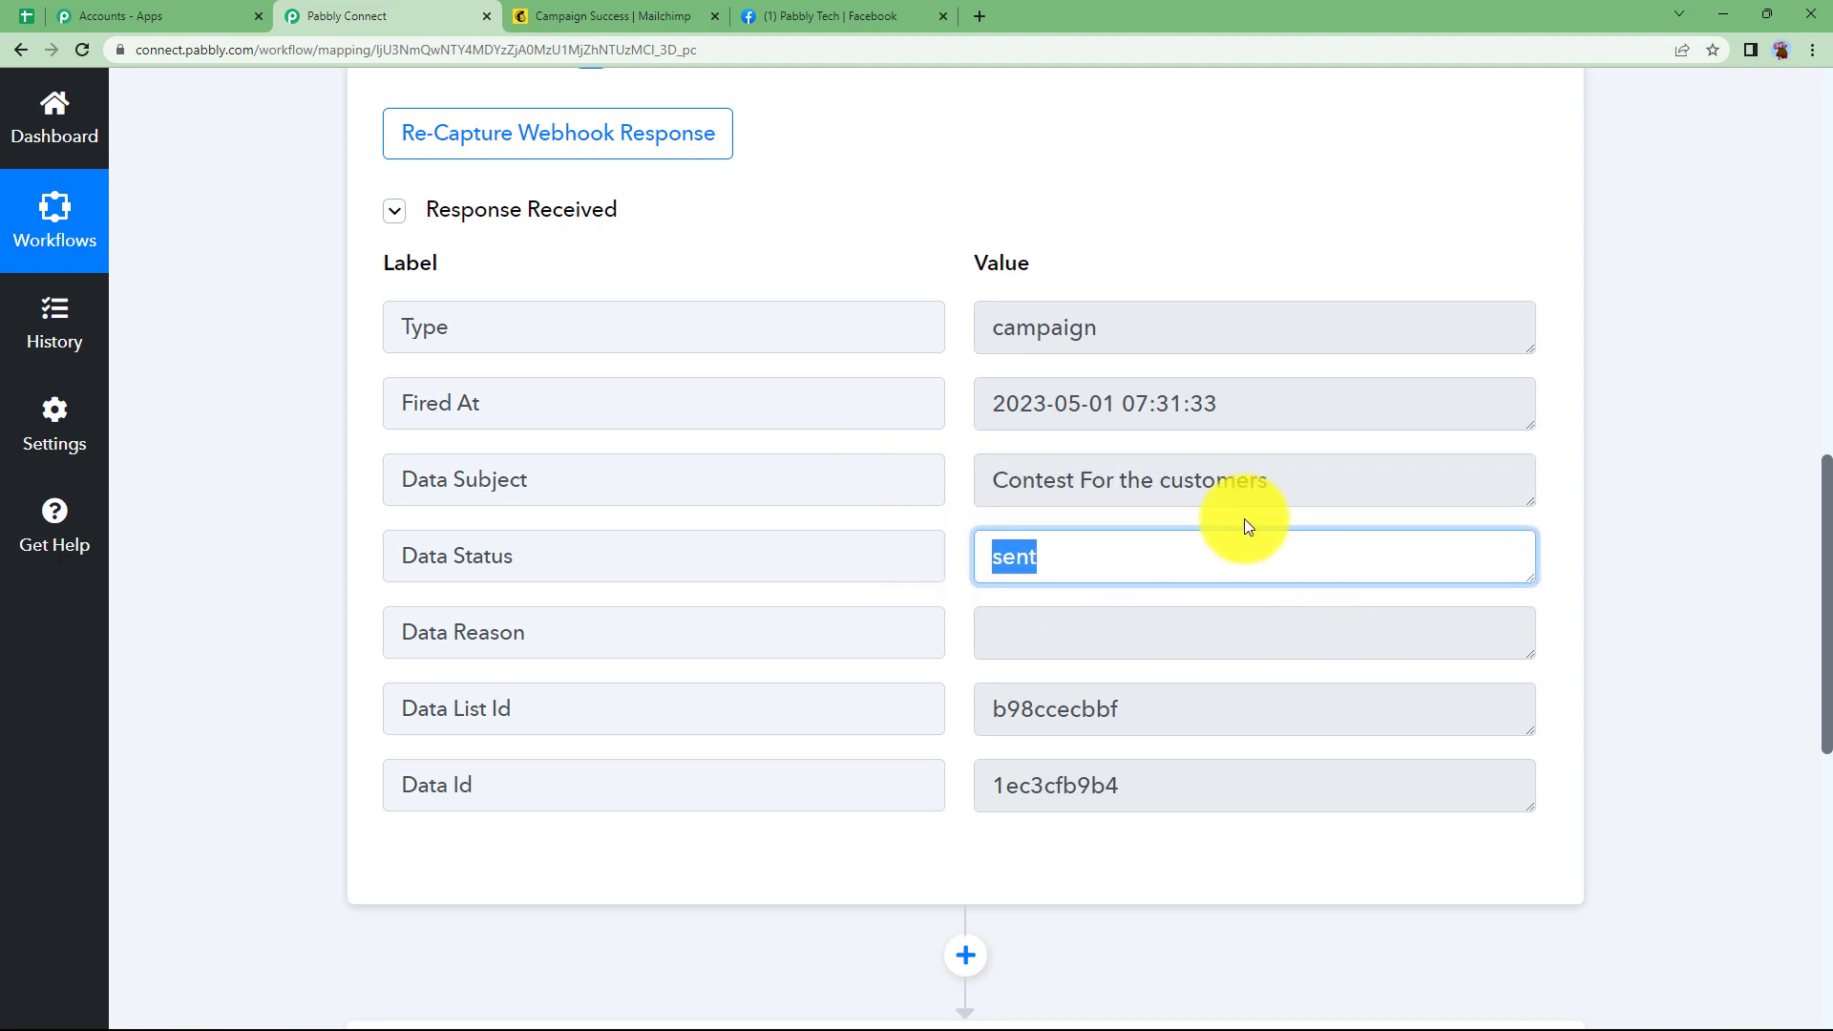
scroll(299, 564, "down", 3)
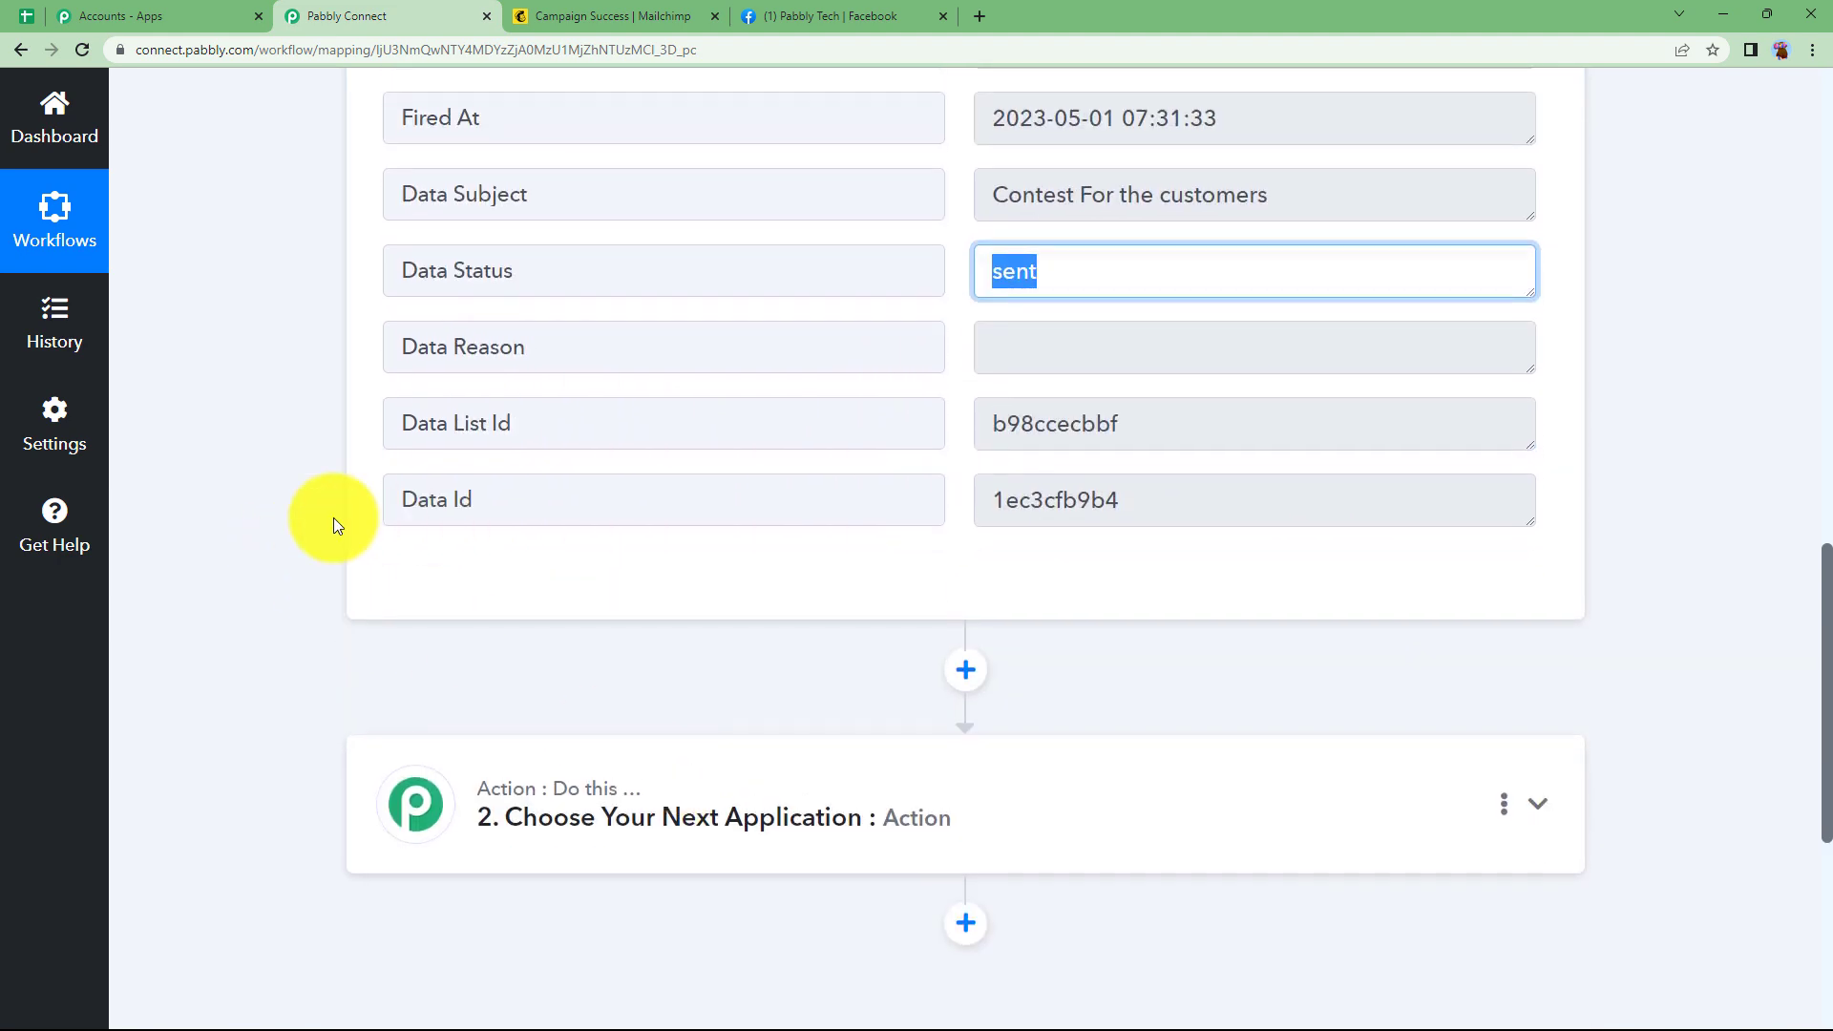
scroll(1045, 689, "up", 5)
left_click(380, 478)
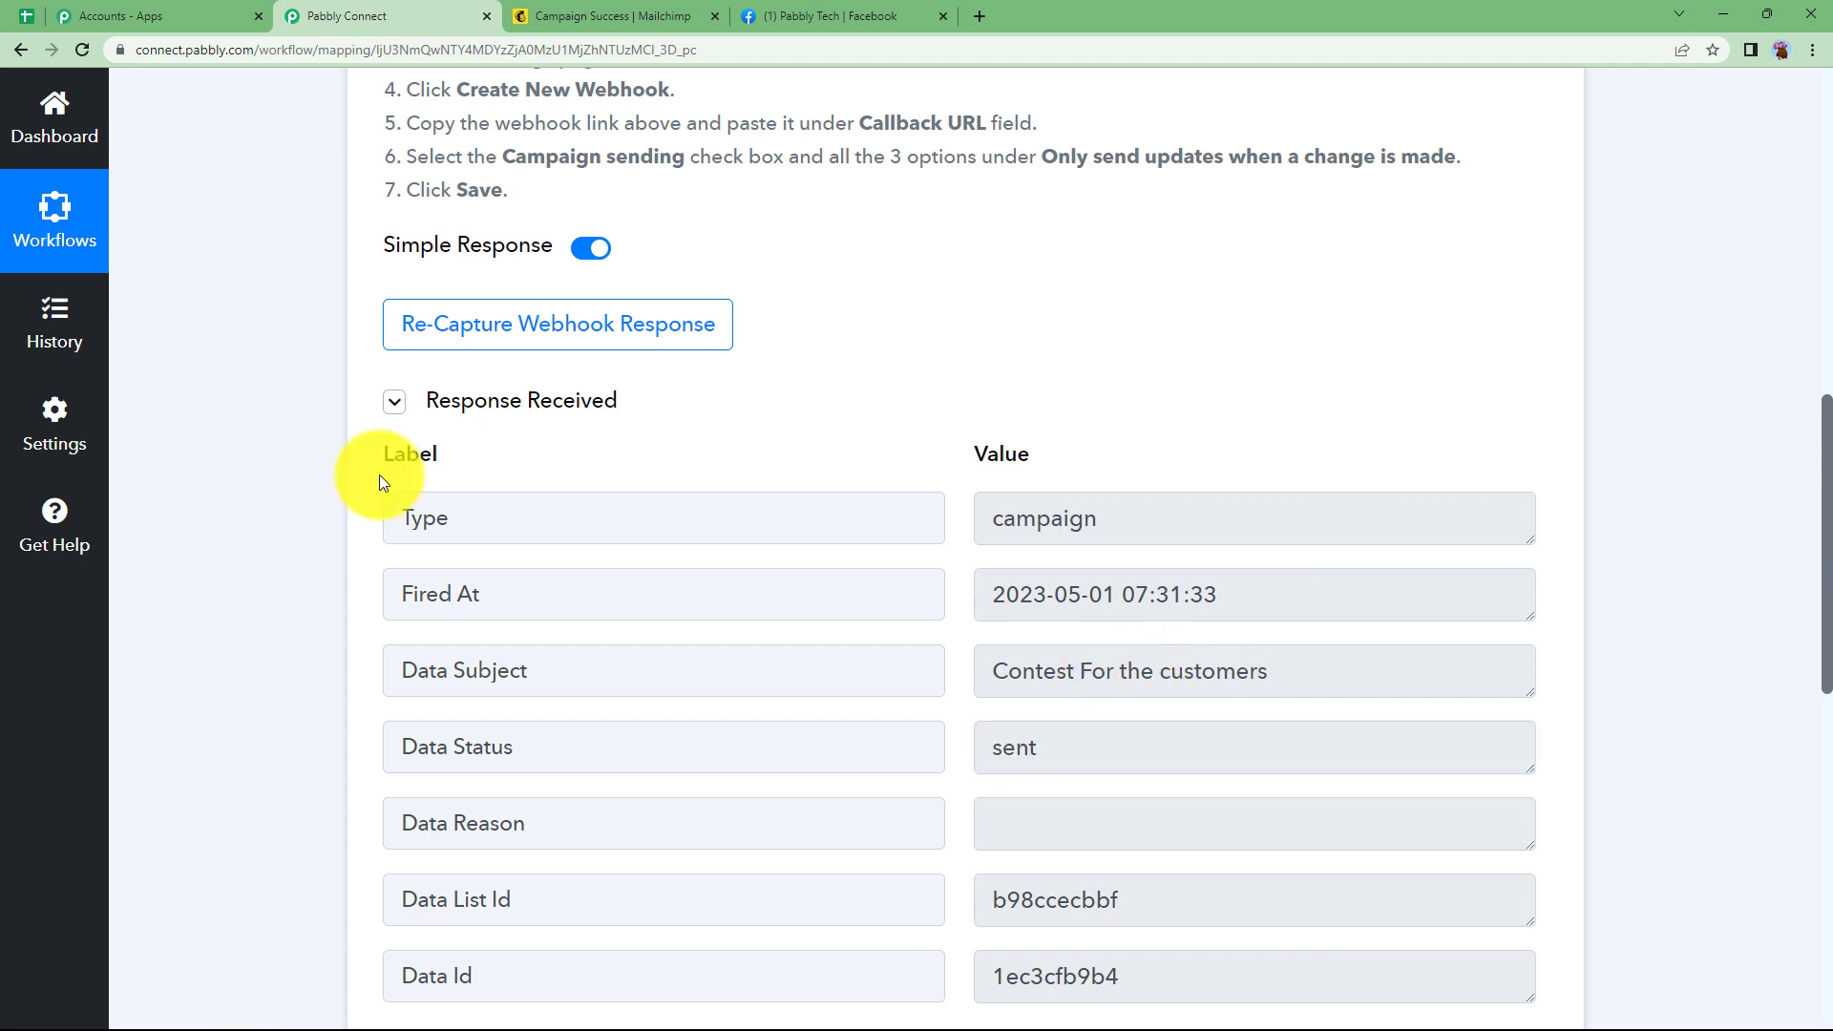
scroll(749, 777, "down", 3)
scroll(271, 553, "up", 12)
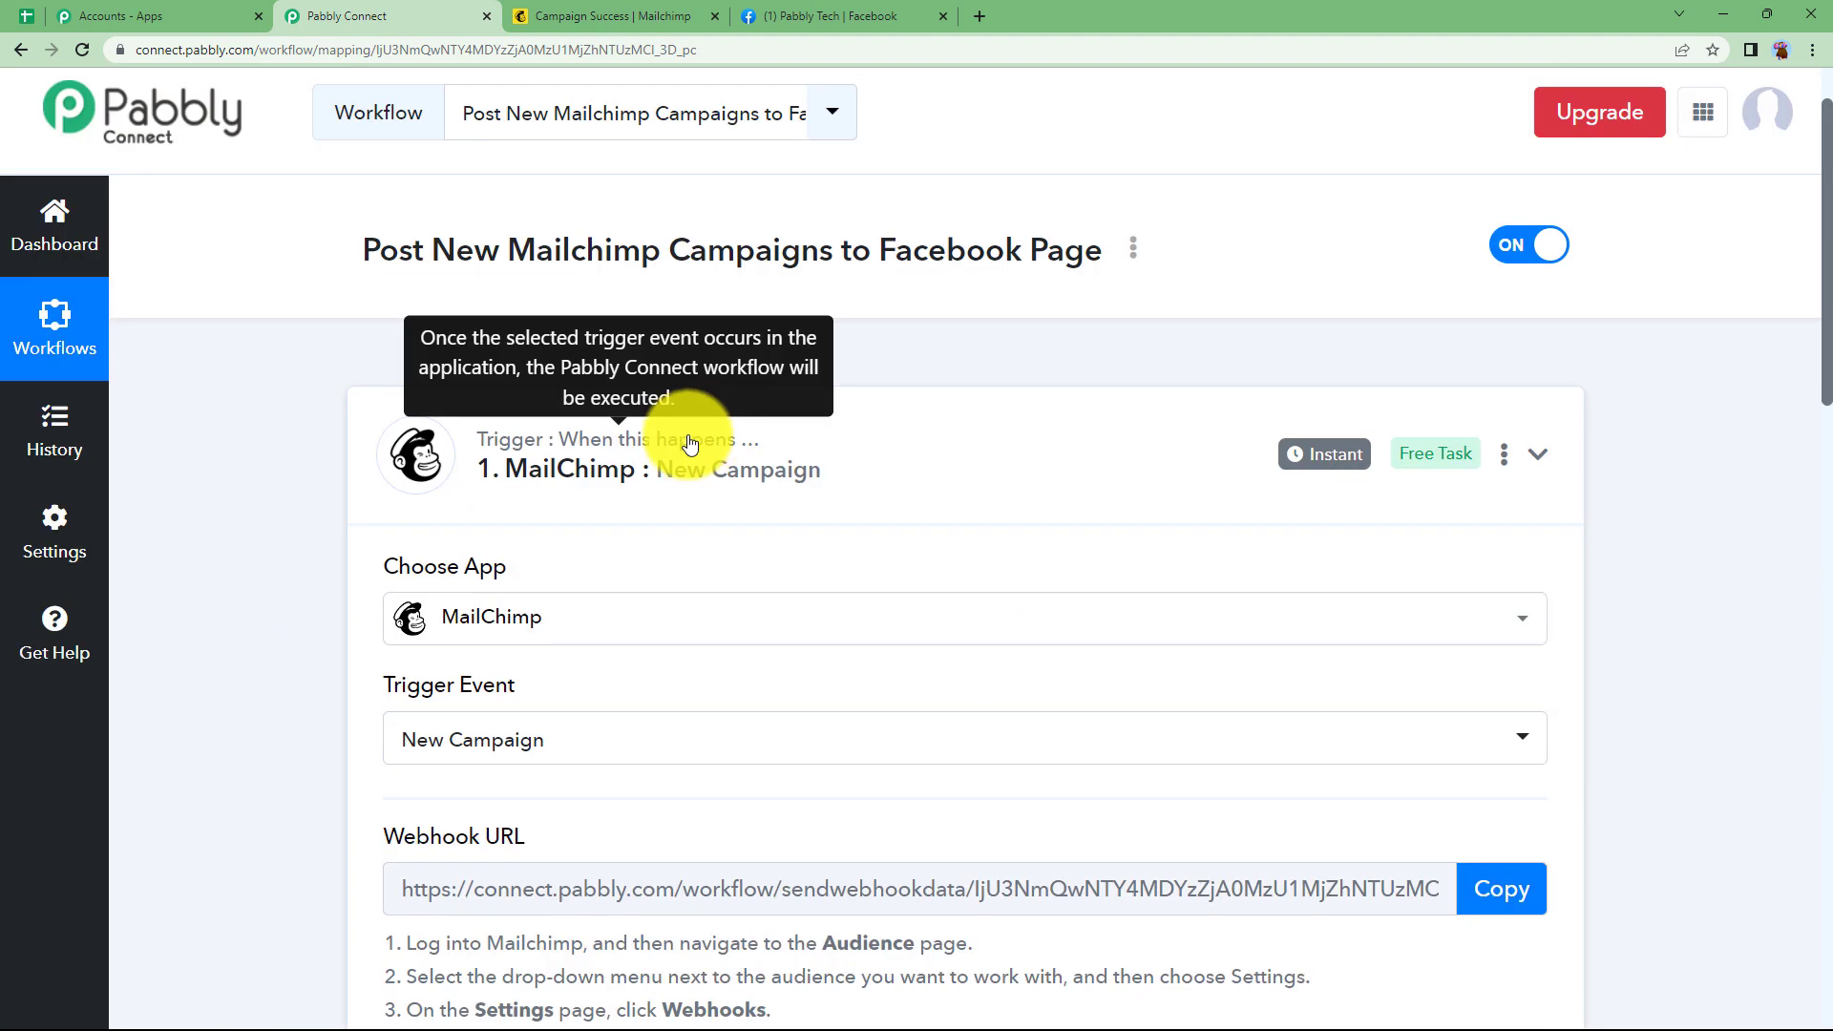
Step: Set the action step to the Facebook Pages app with the Create Page Post action
left_click(668, 421)
scroll(507, 483, "down", 3)
left_click(507, 483)
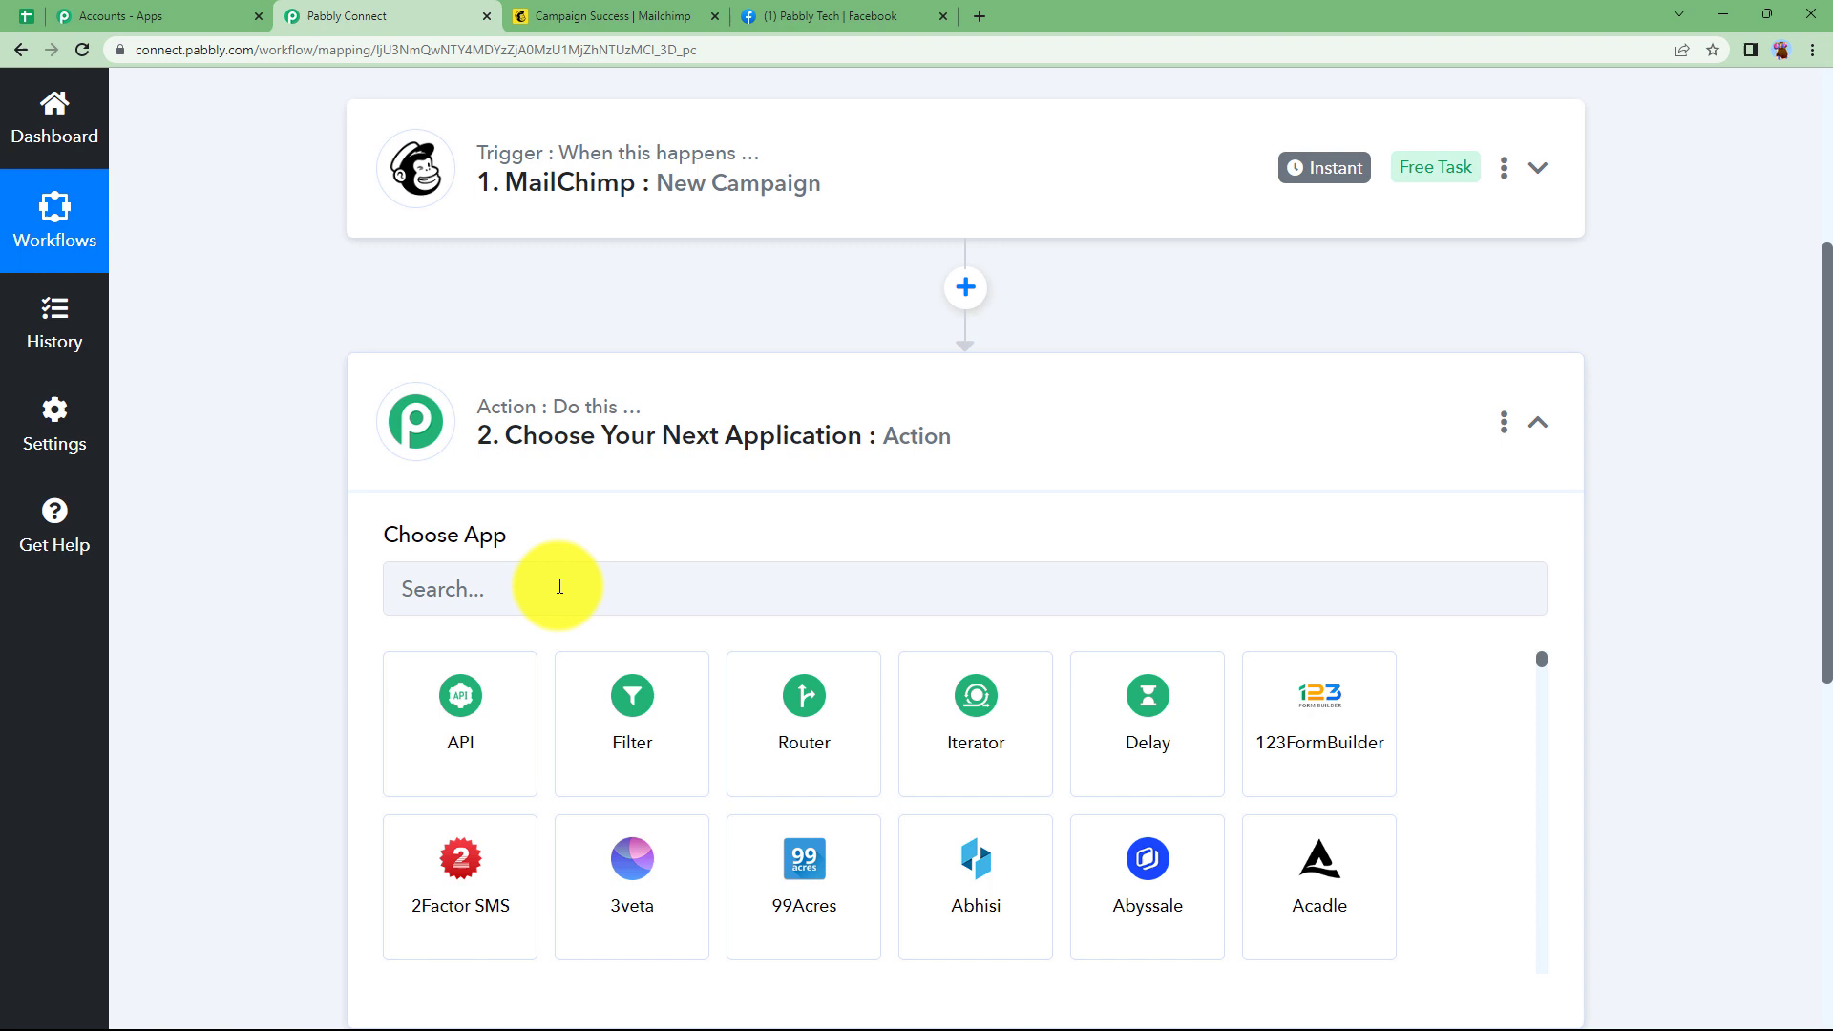
left_click(573, 587)
type("faceboo")
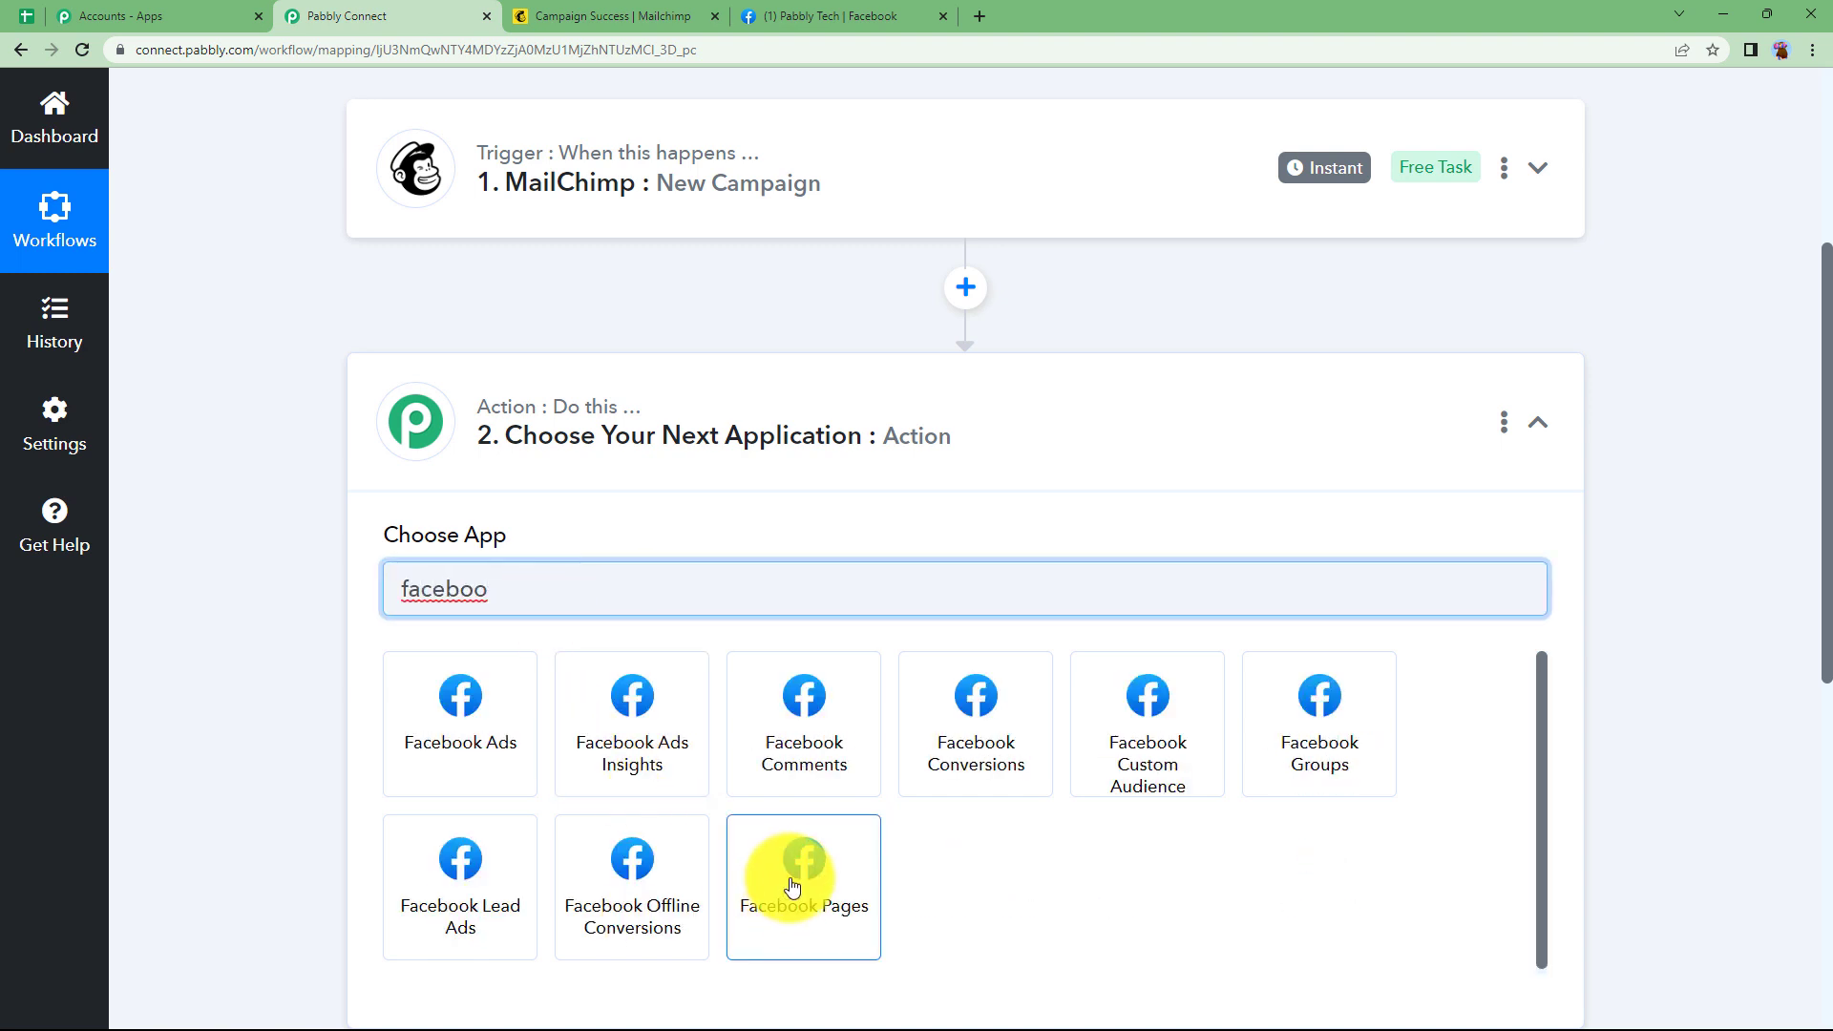
left_click(791, 886)
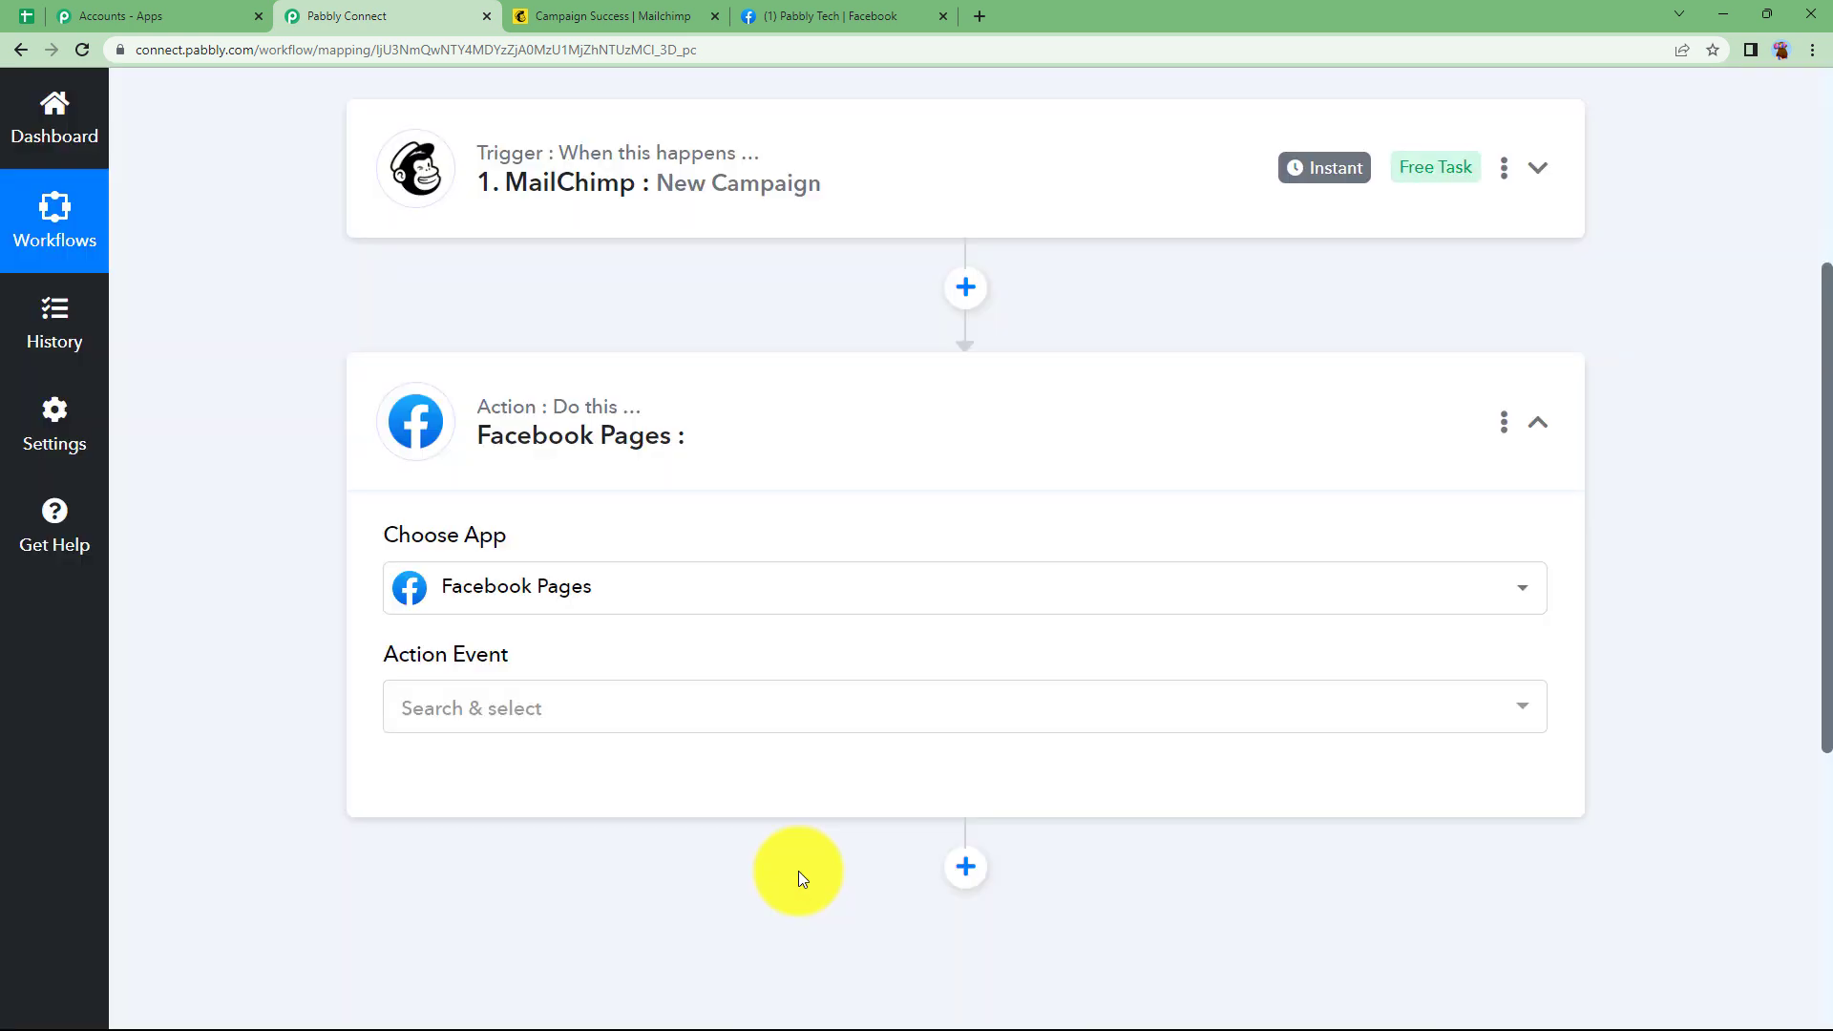
left_click(579, 716)
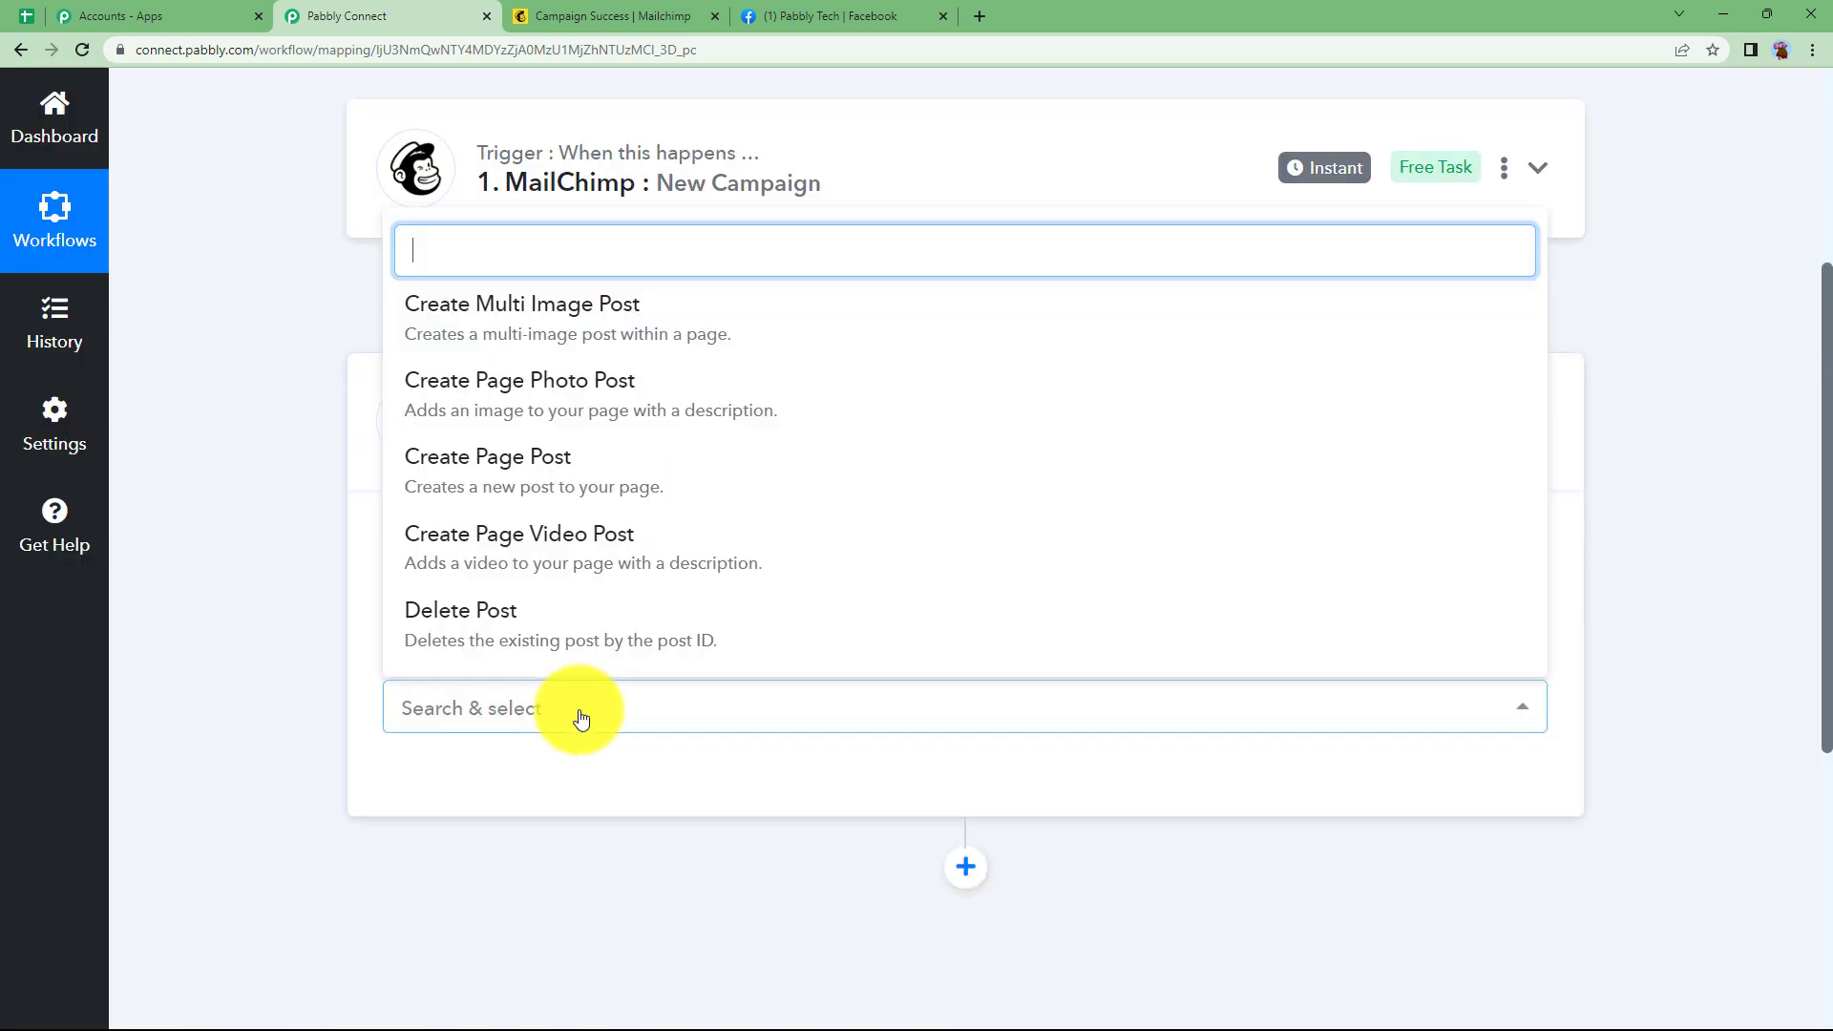
left_click(589, 462)
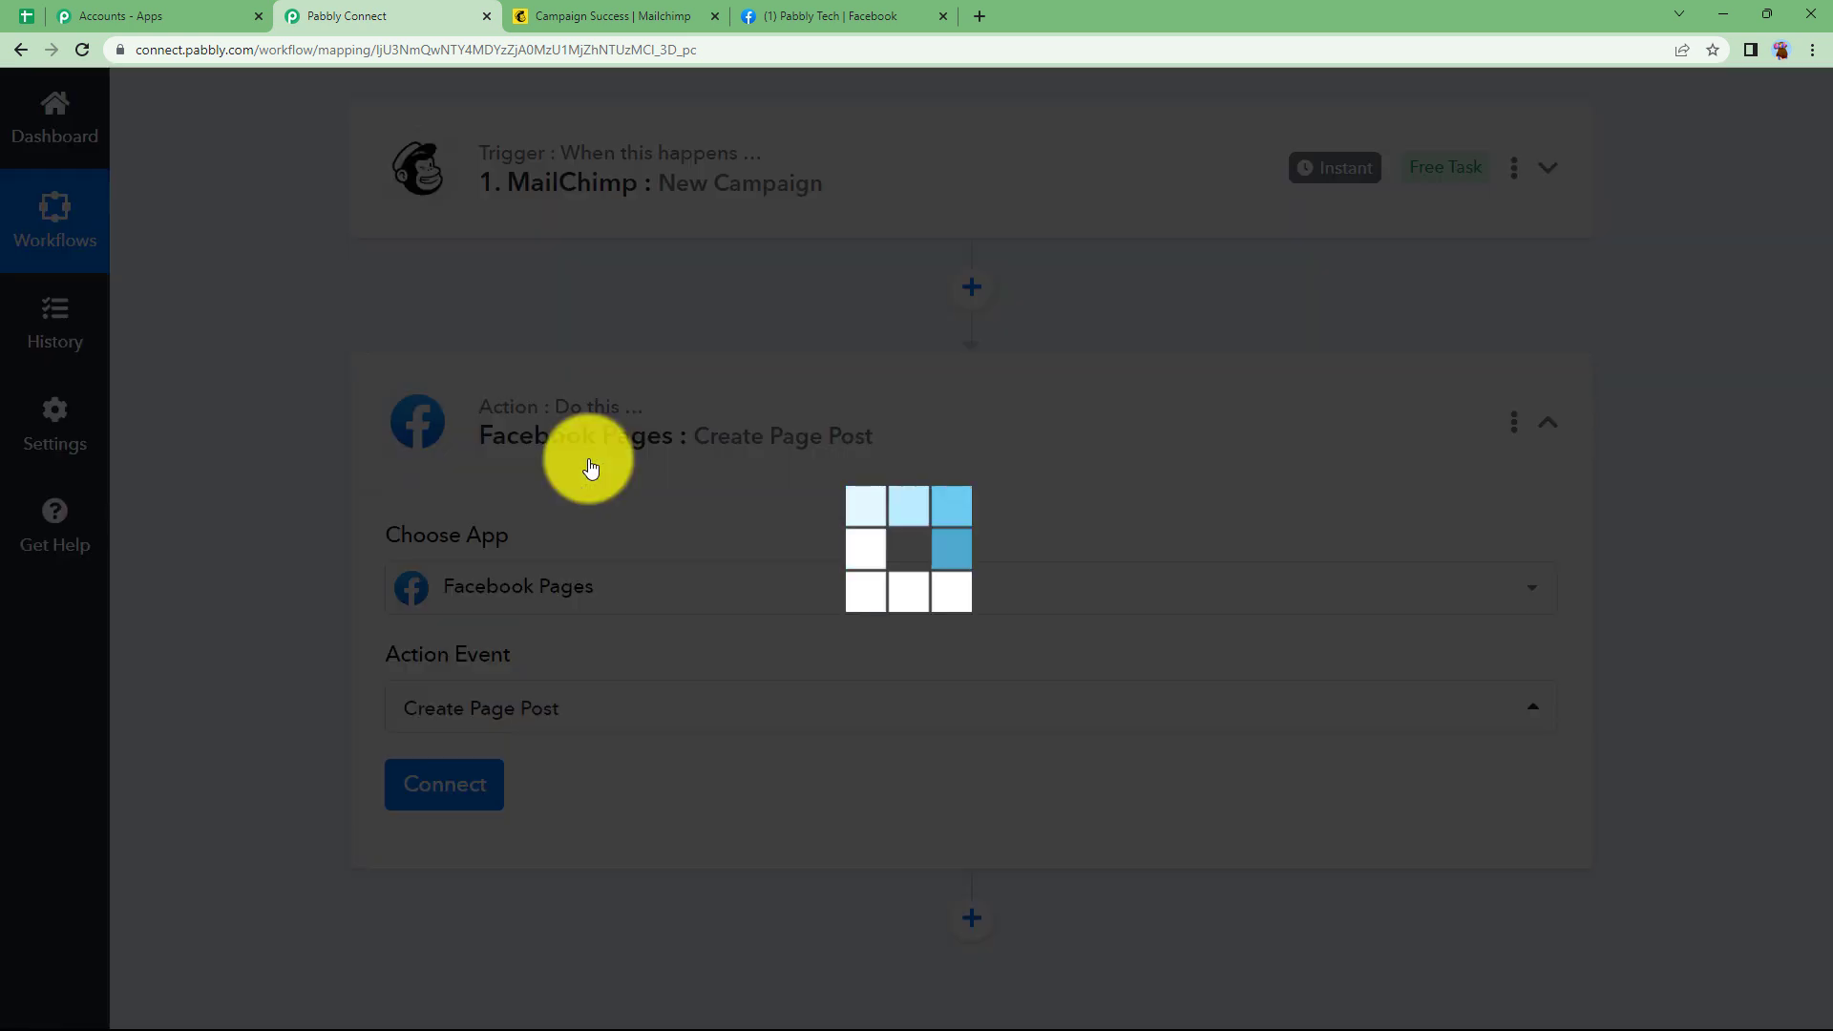
Step: Add a new Facebook Pages connection by authorising the already linked Facebook account
left_click(457, 797)
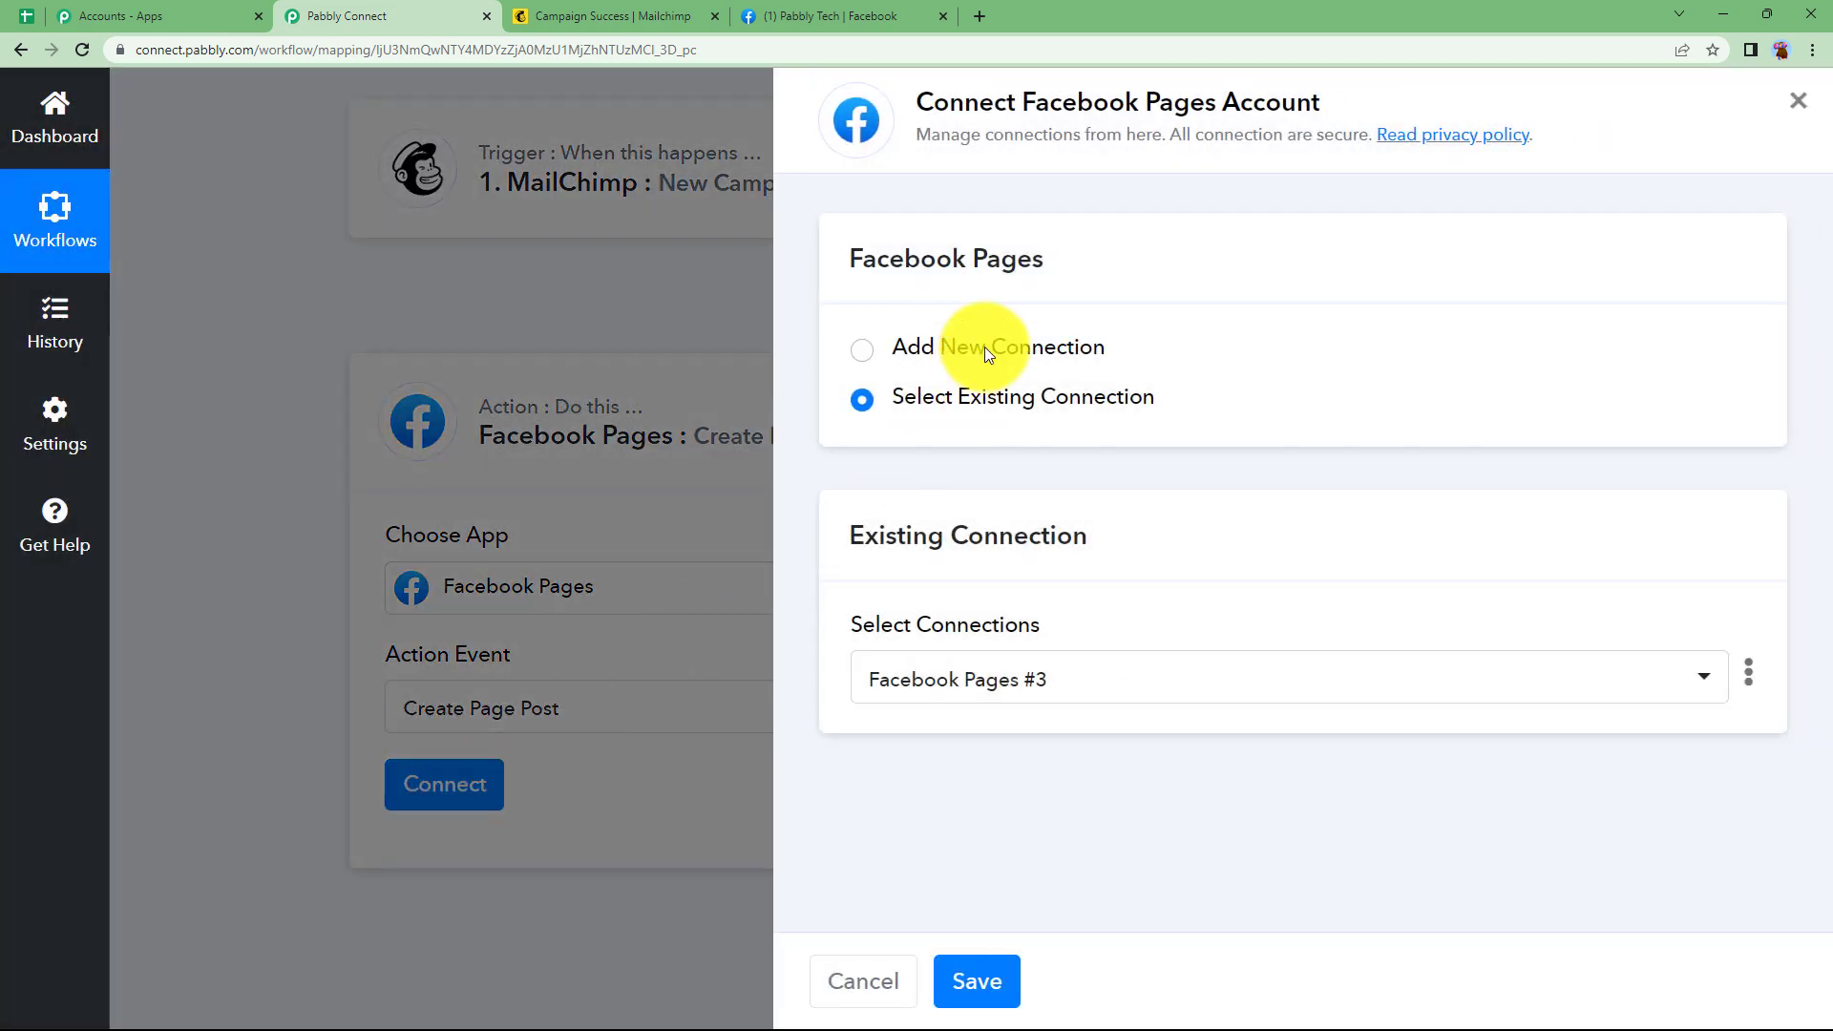
left_click(983, 346)
left_click(1080, 653)
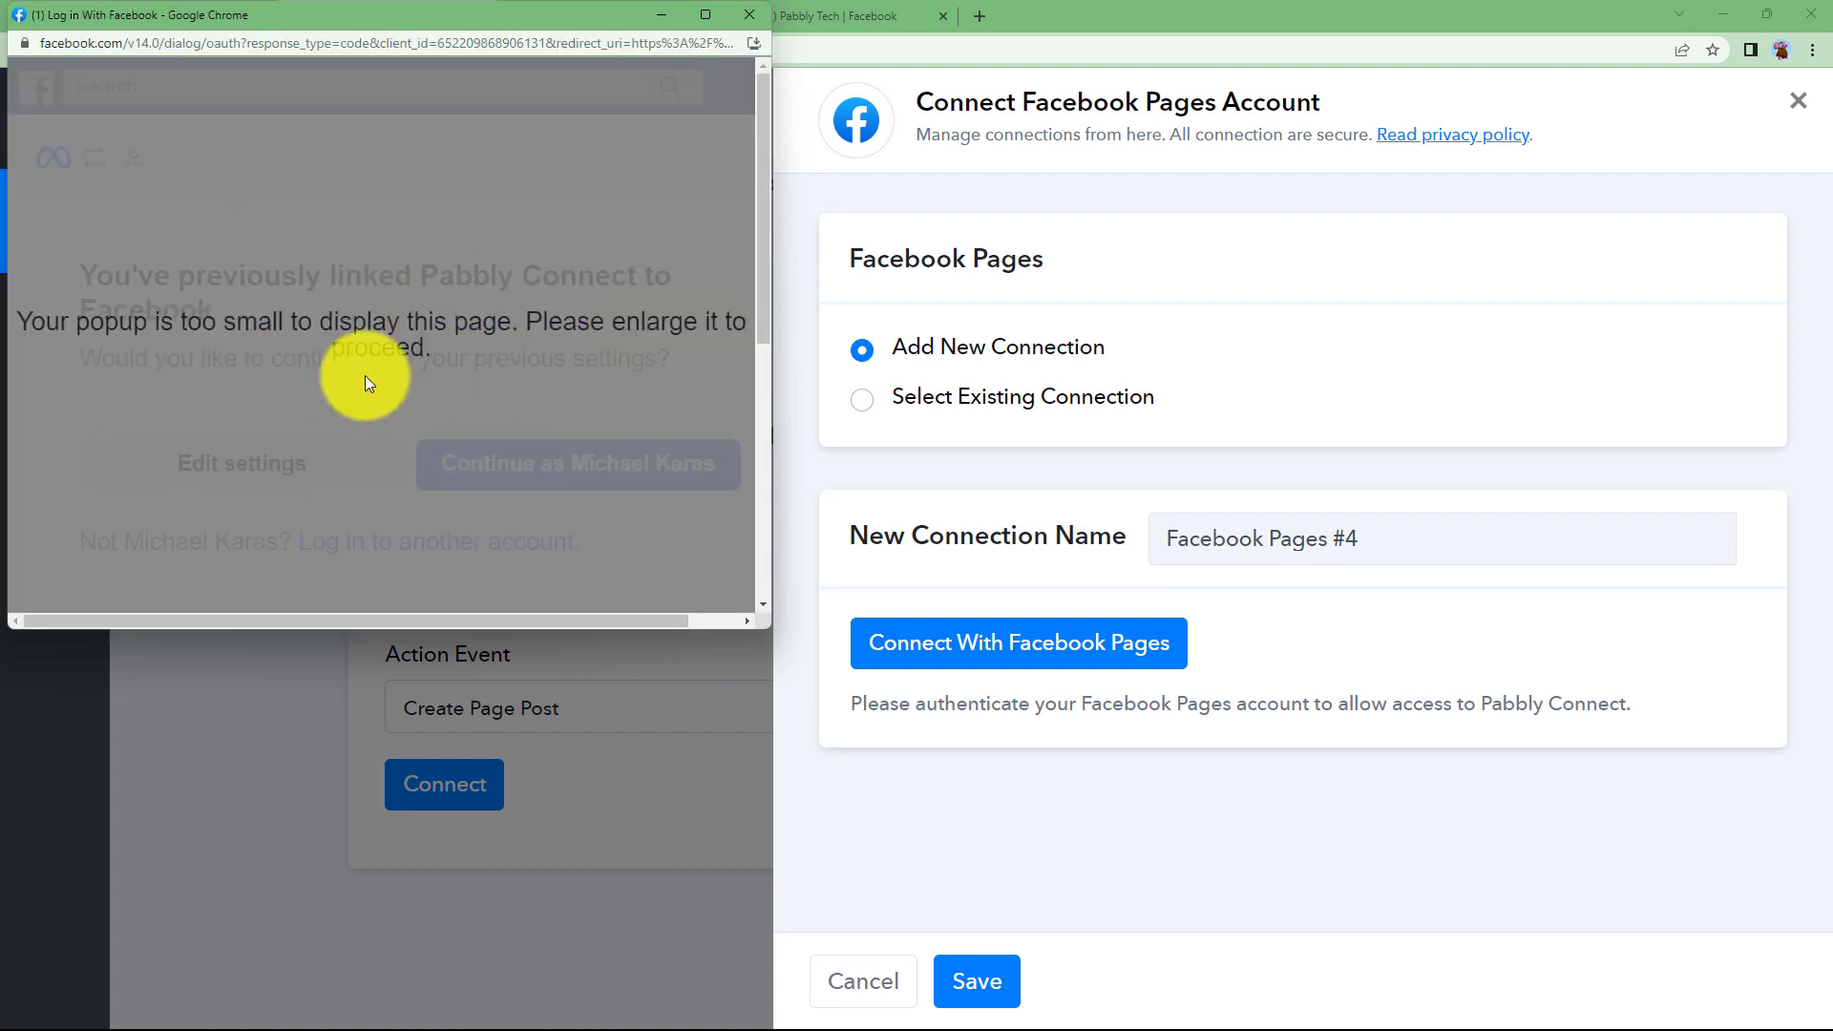
left_click_drag(772, 192, 1694, 277)
left_click_drag(1017, 630, 1015, 923)
left_click(1033, 450)
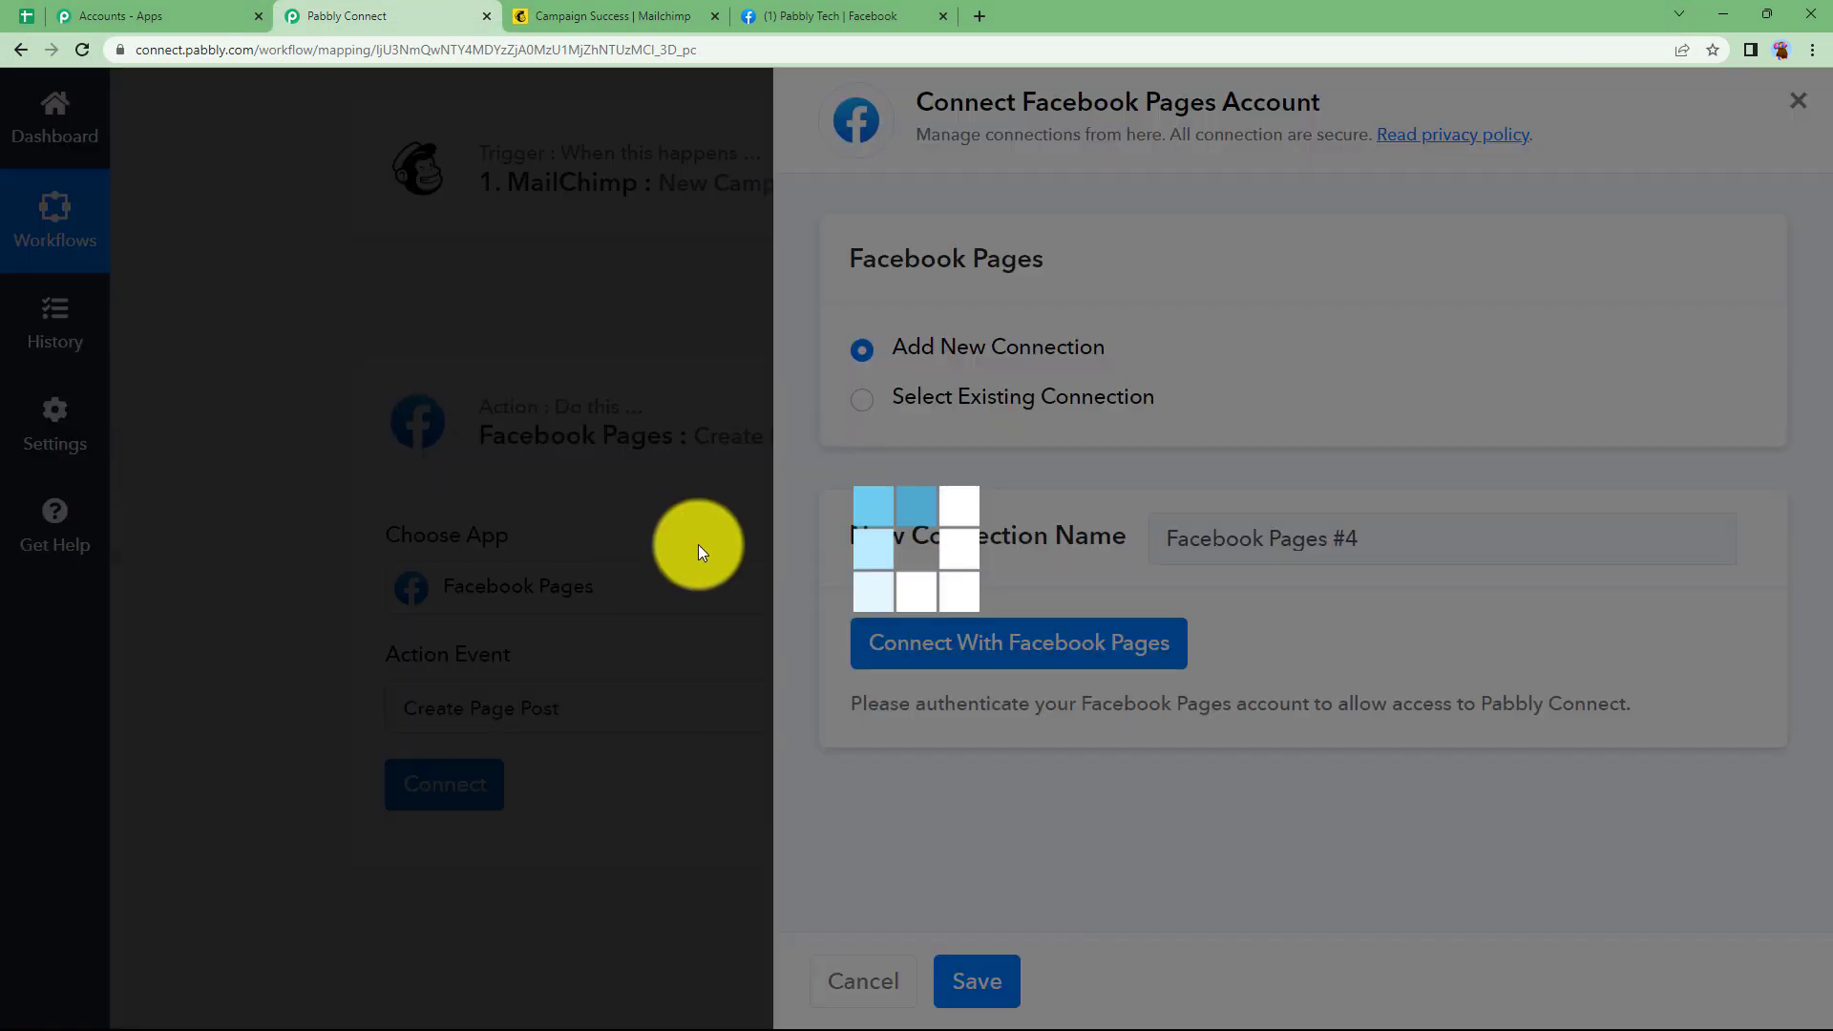
left_click(917, 694)
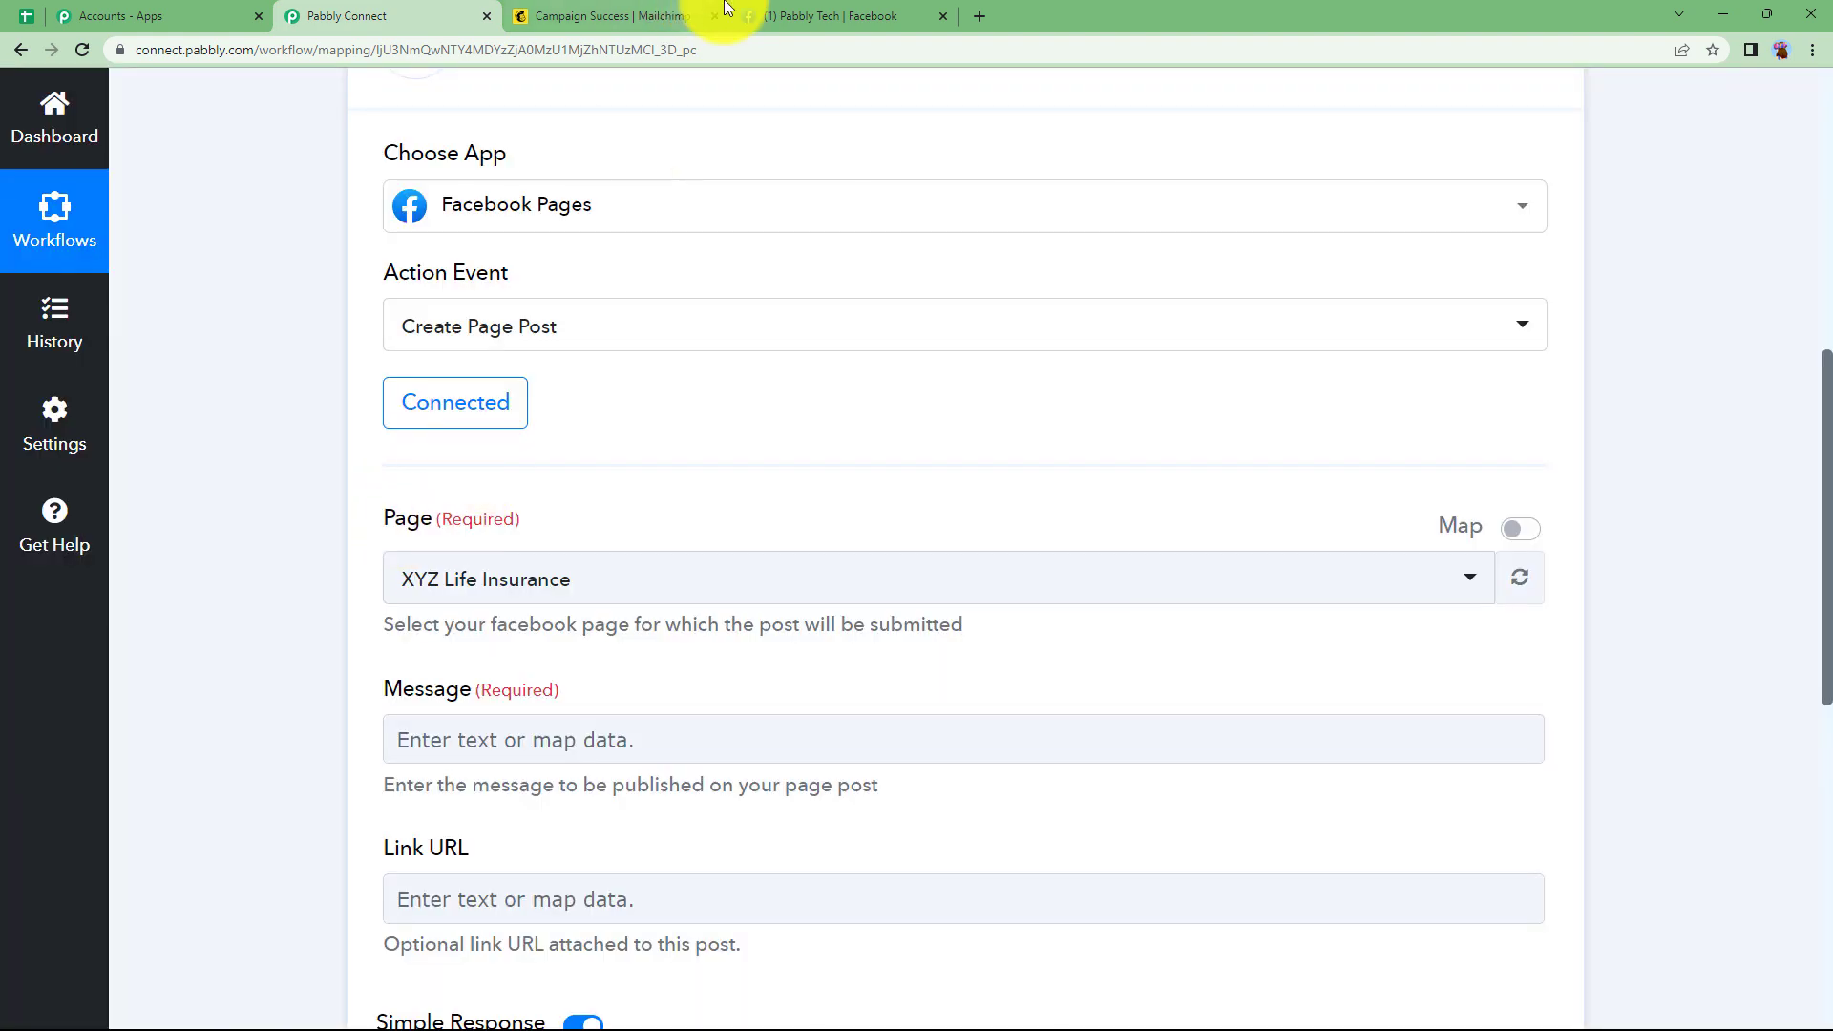
left_click(725, 8)
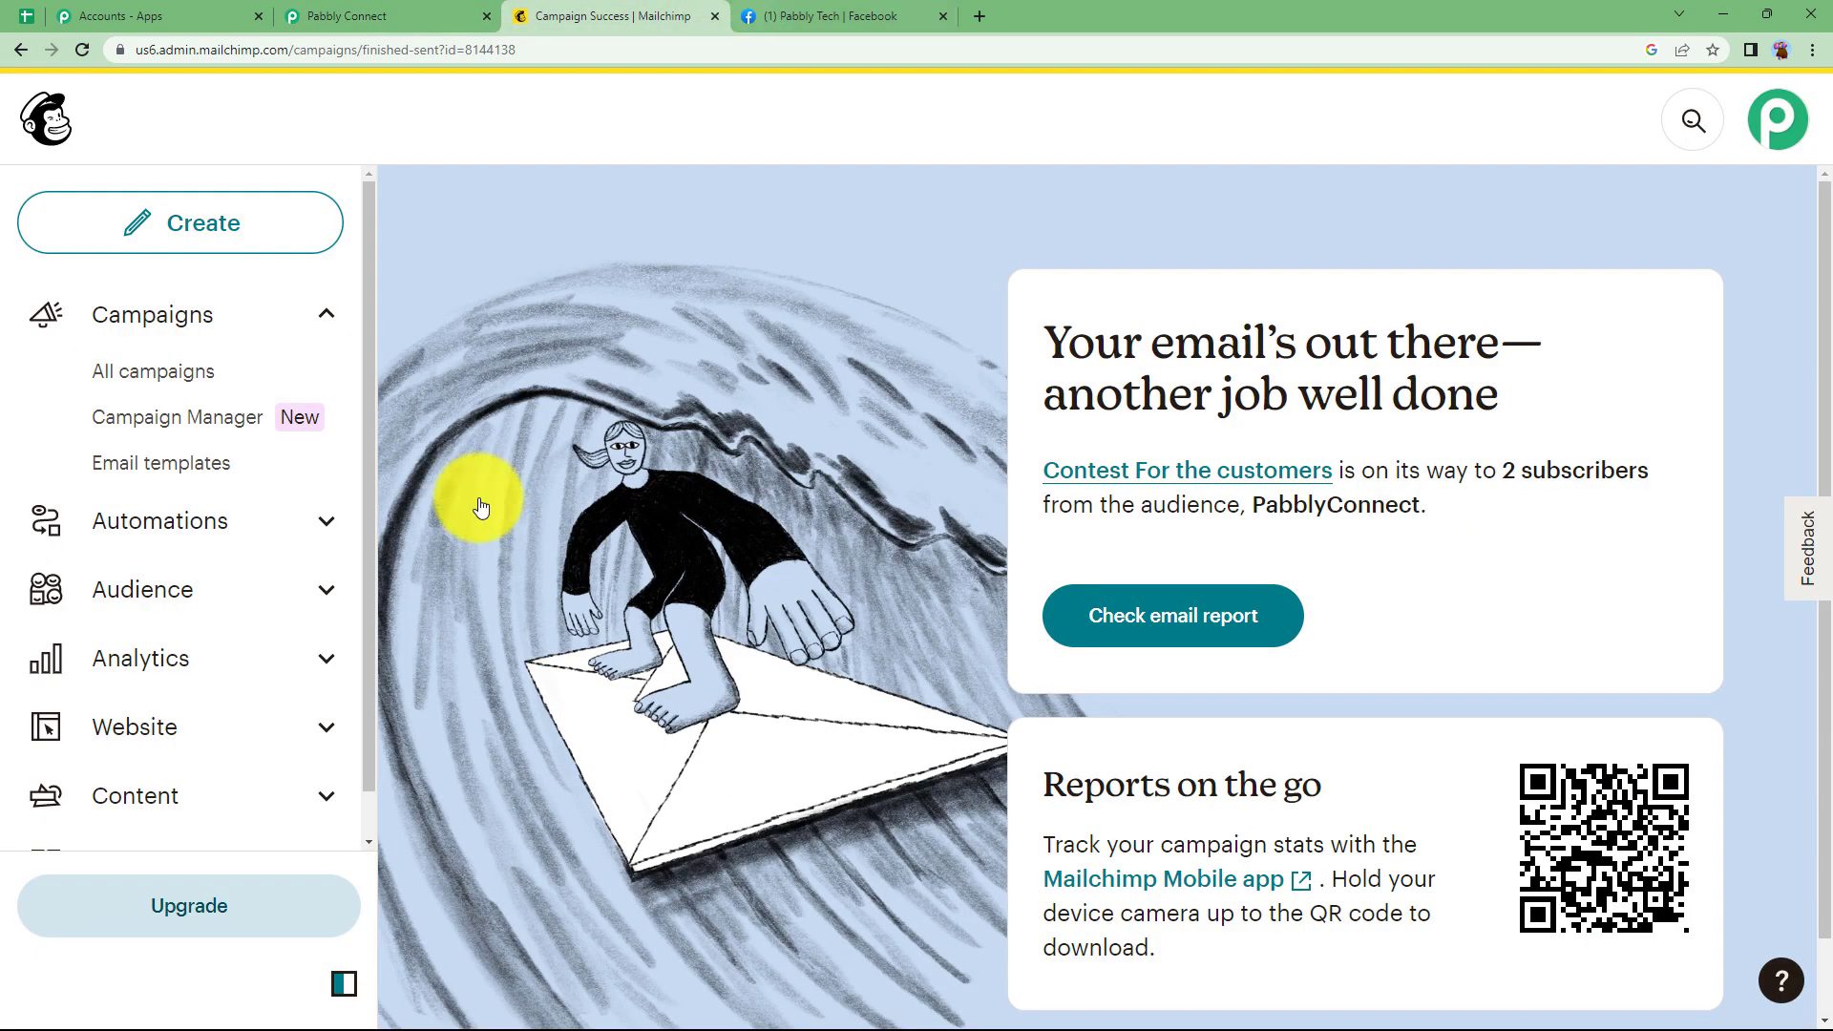
Step: Choose Pabbly Tech as the Facebook page to post to
key("ctrl+Tab")
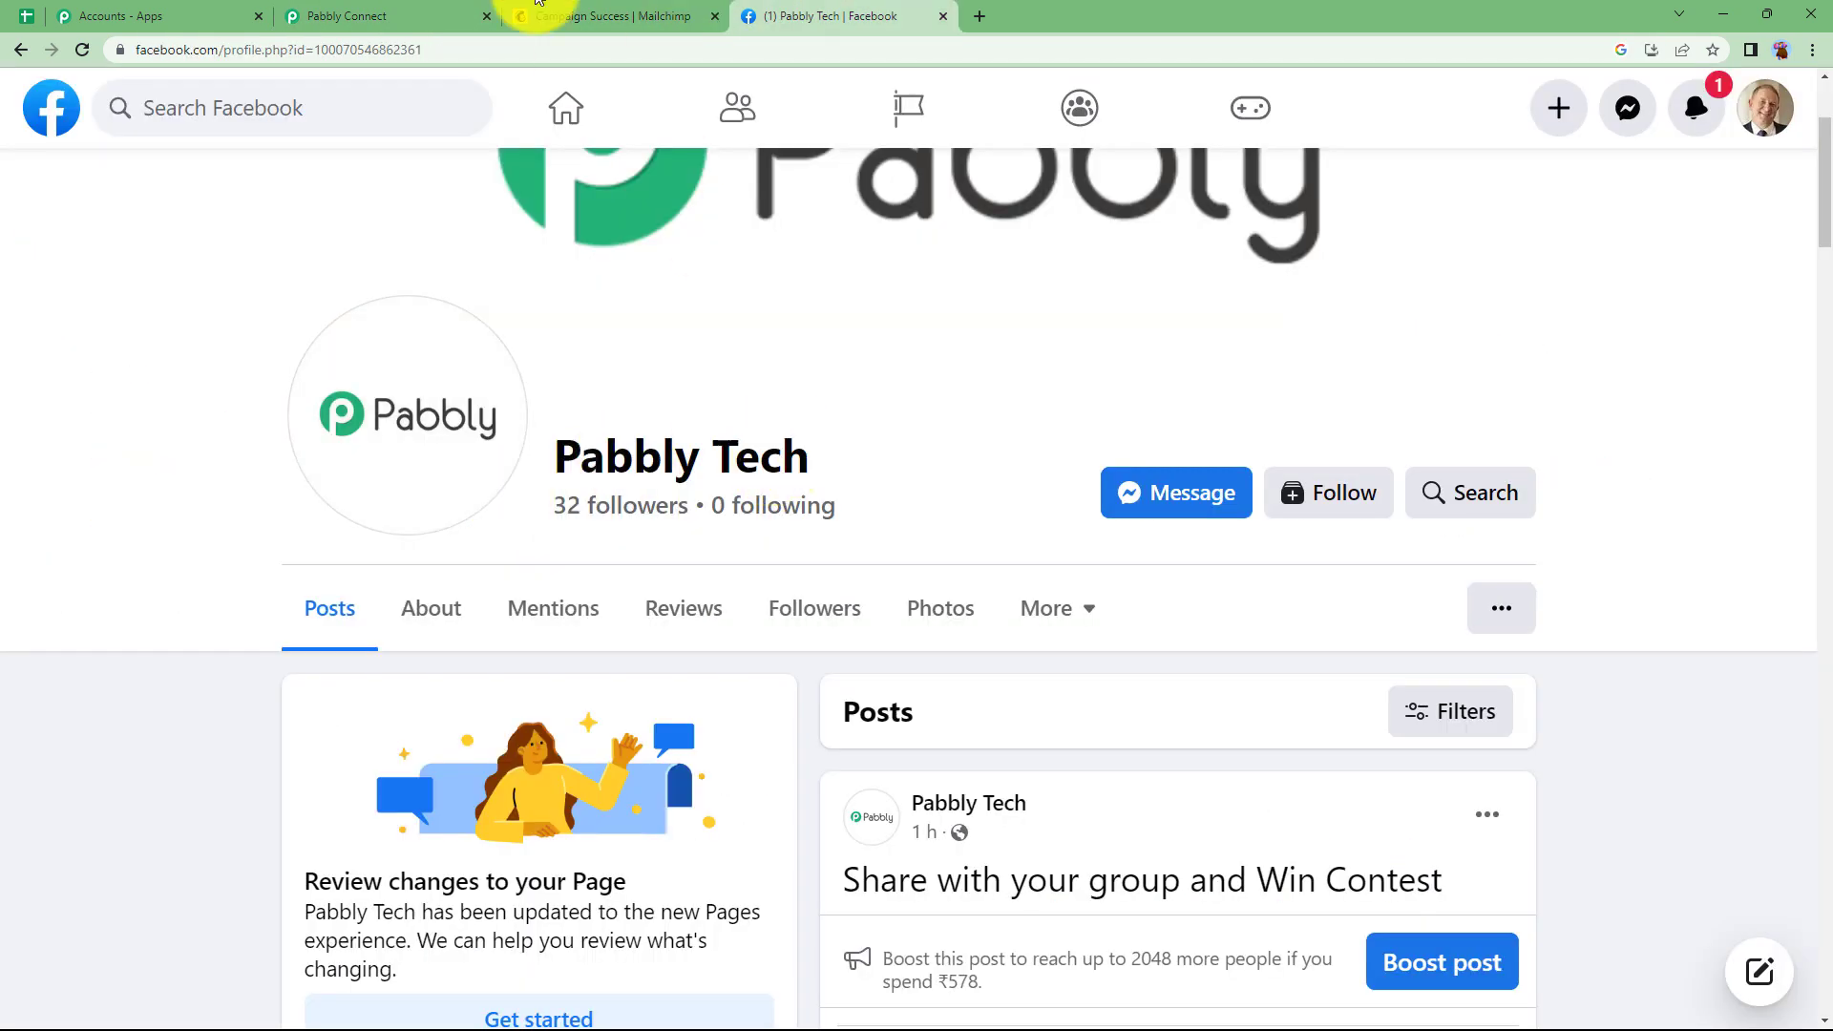
left_click(411, 16)
left_click(572, 579)
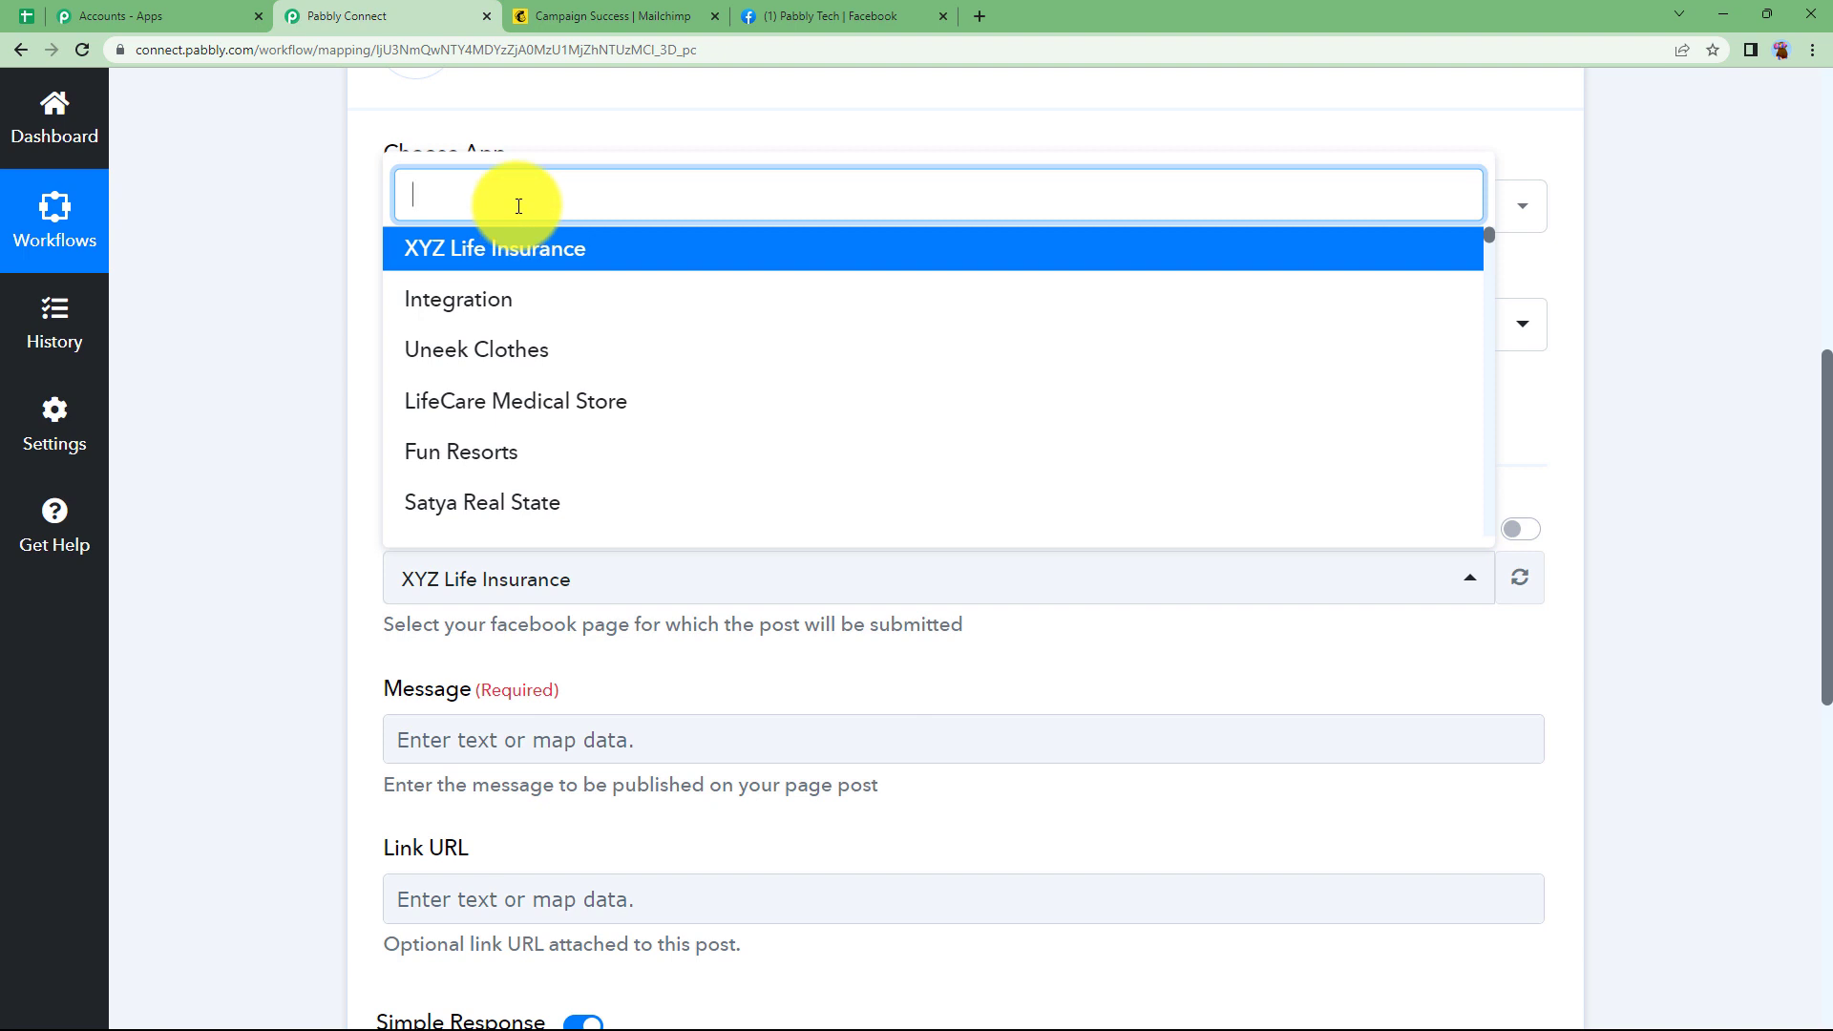
type("tech")
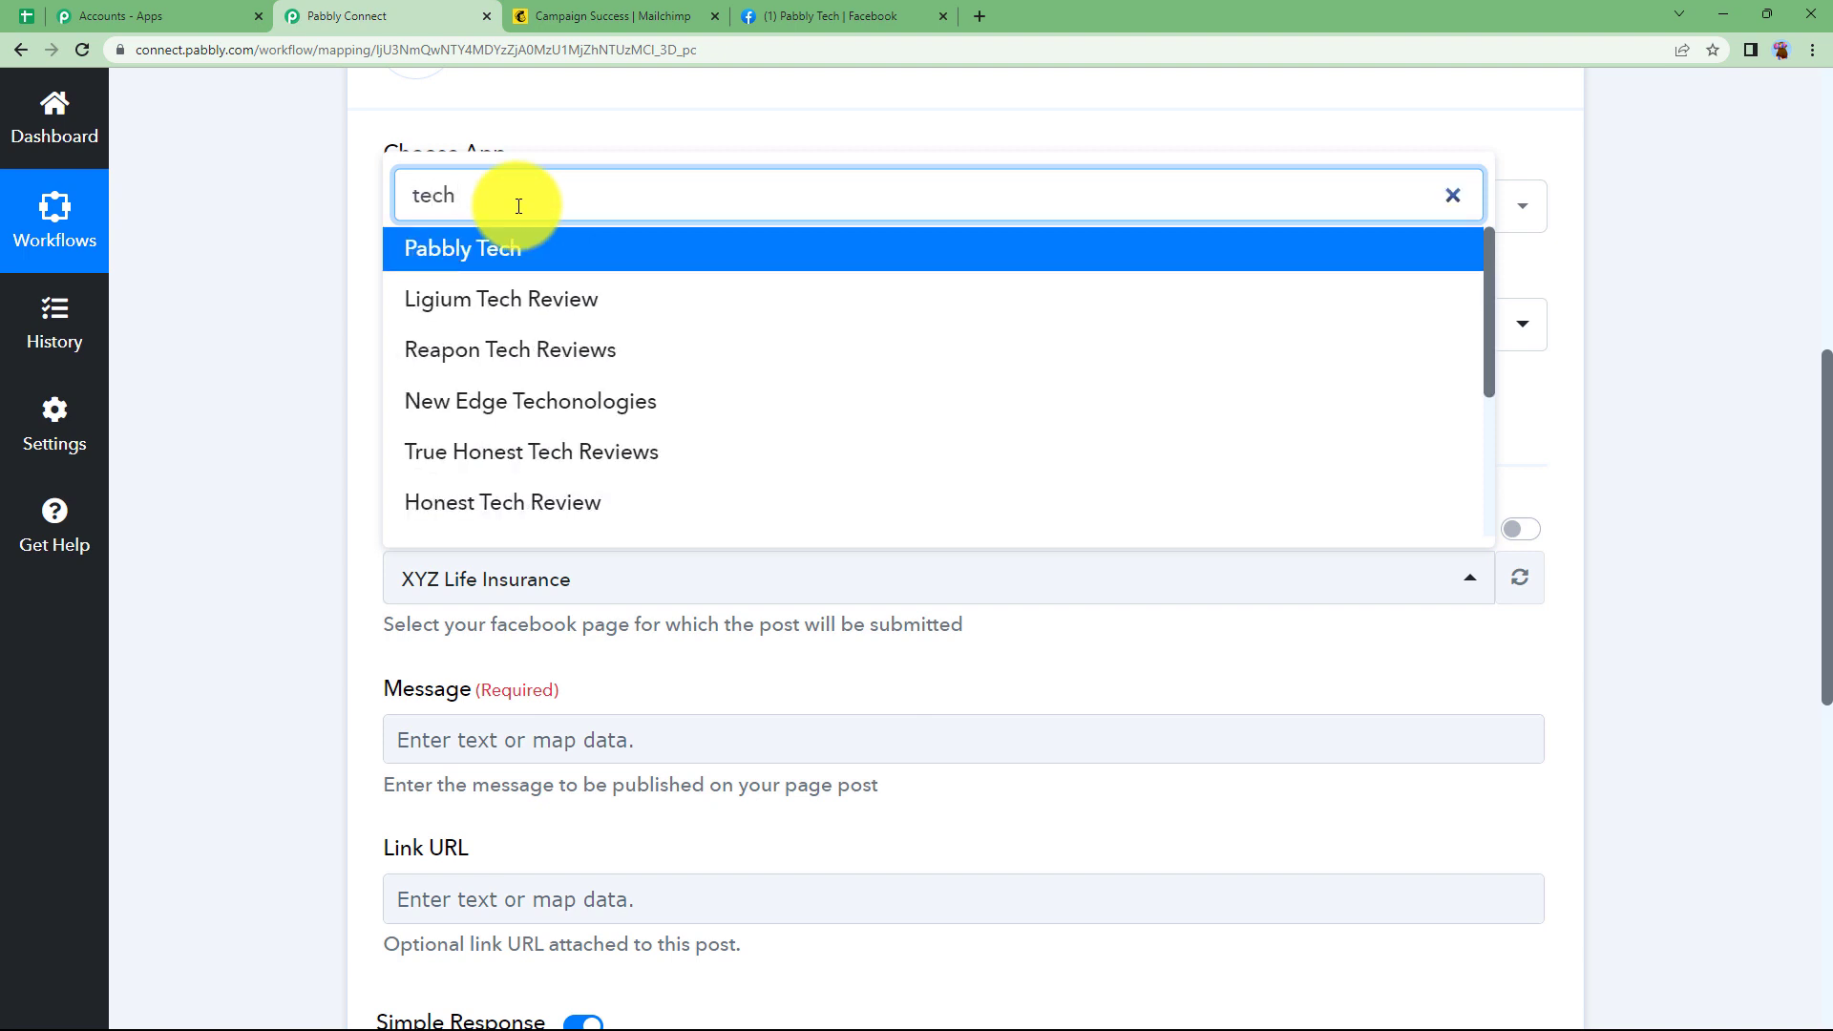
left_click(537, 248)
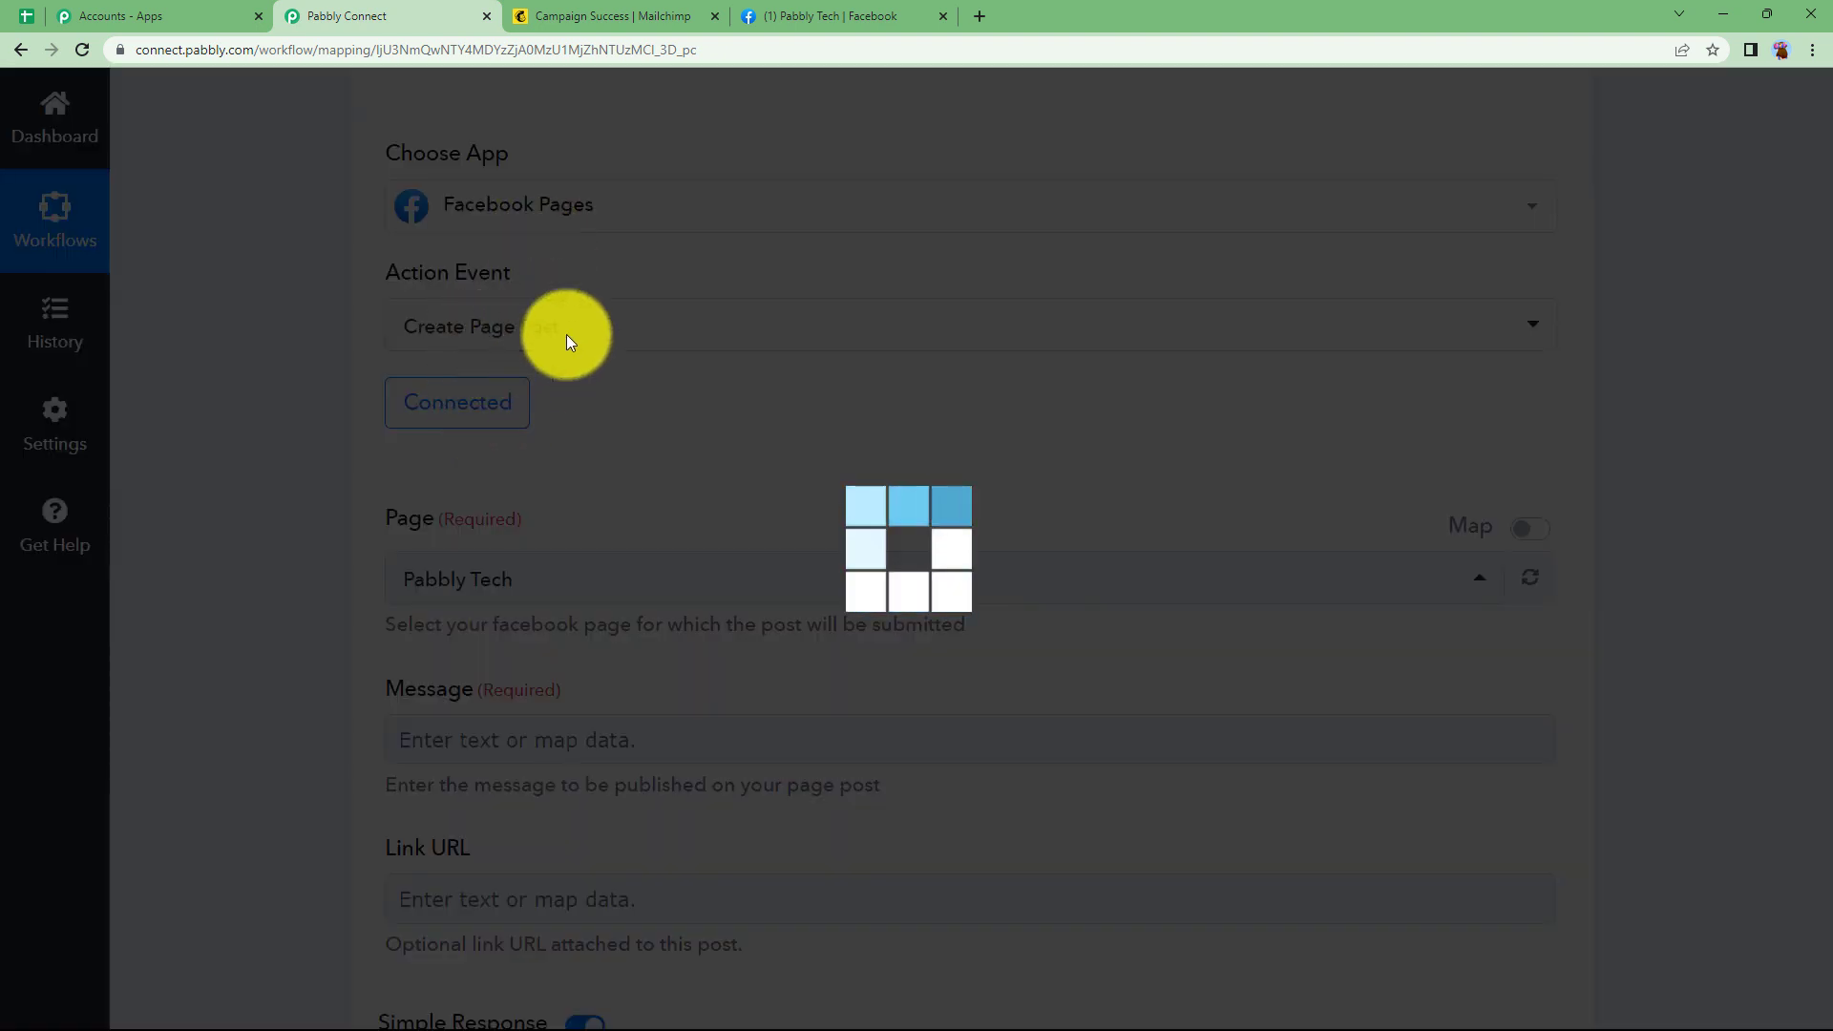
Step: Set the message to the campaign subject plus 'The Customers are requested to check the details on our website.' on a new line
scroll(455, 581, "down", 2)
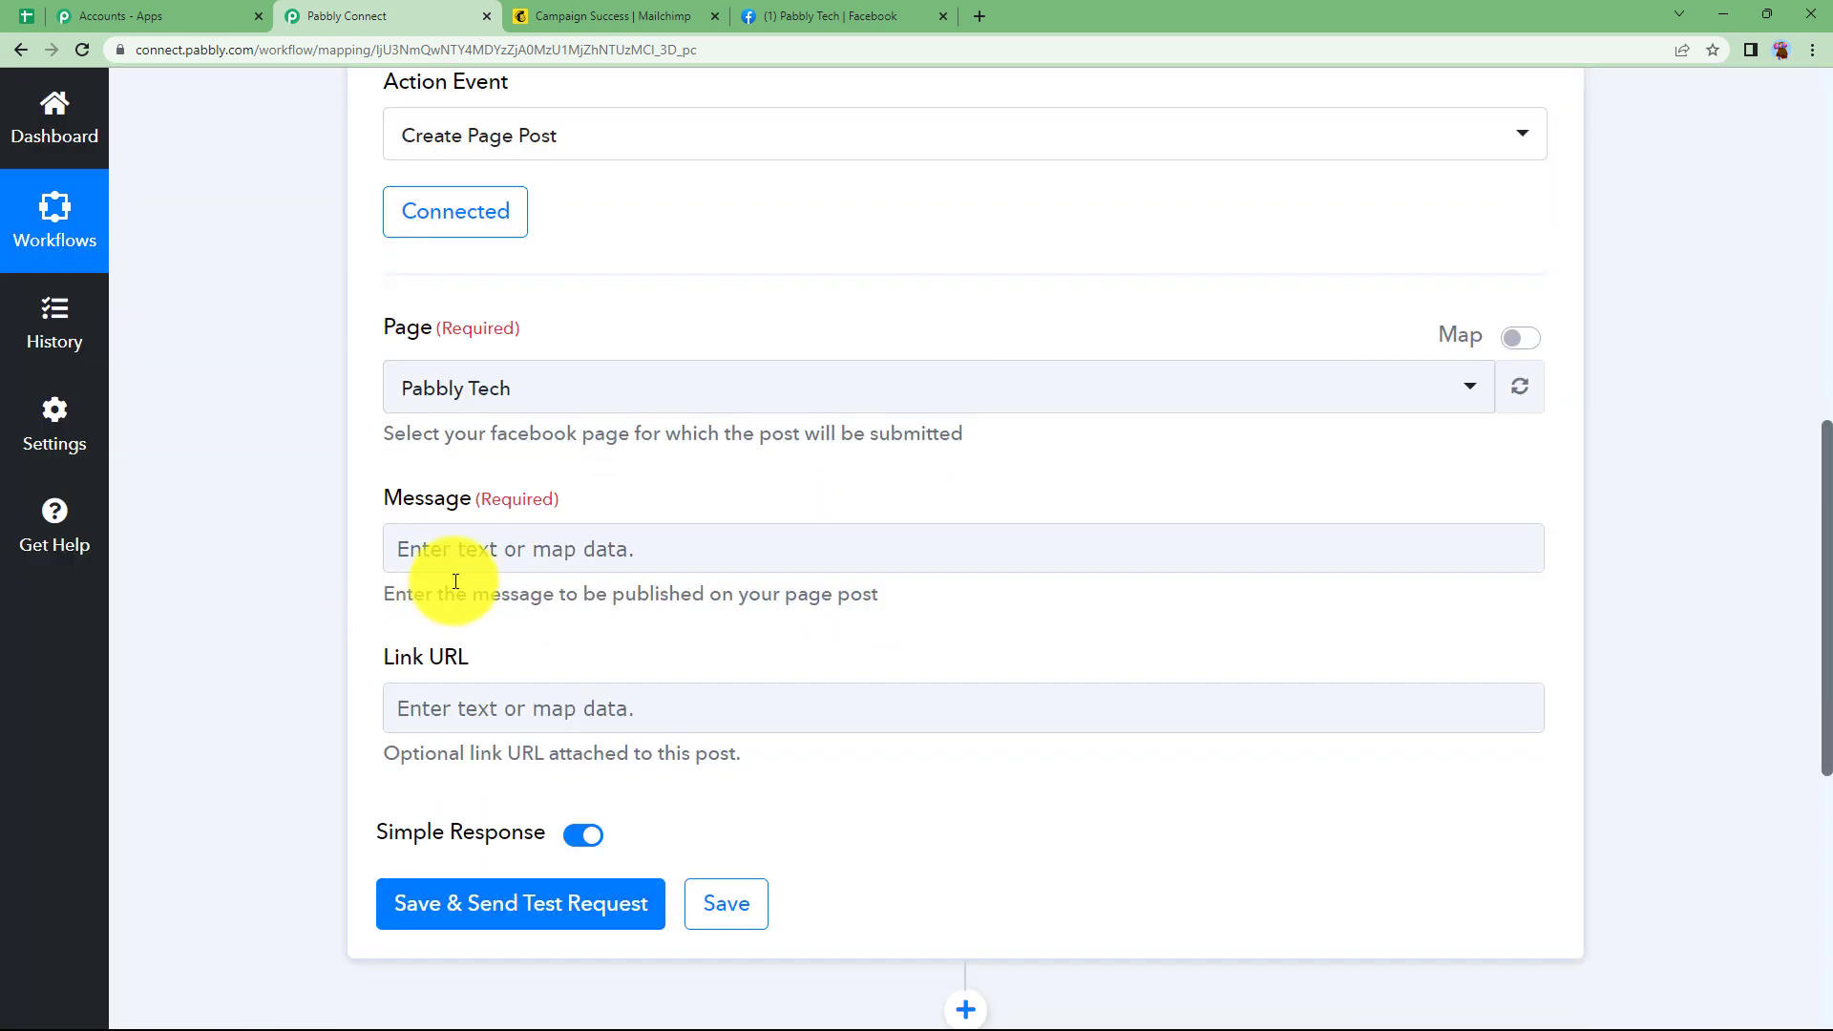
left_click(460, 546)
left_click(560, 741)
scroll(586, 668, "down", 3)
left_click(586, 665)
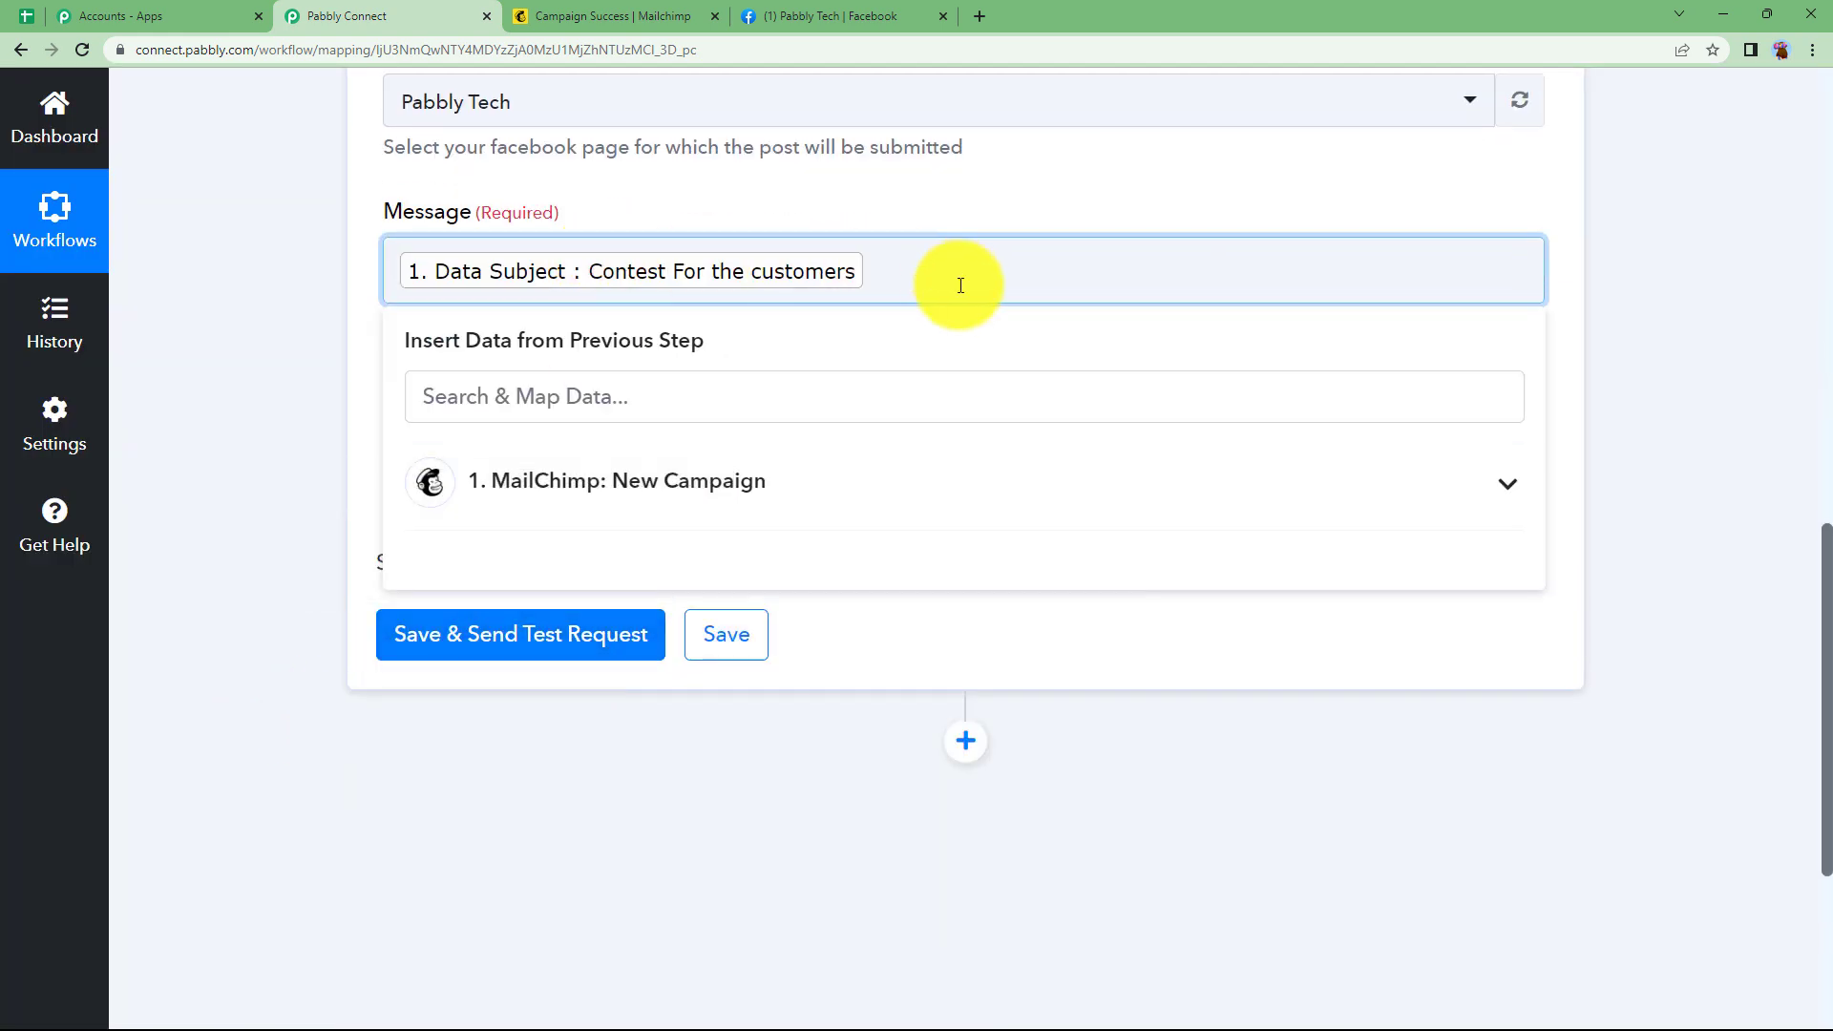
type("The Customers are requested to check the details")
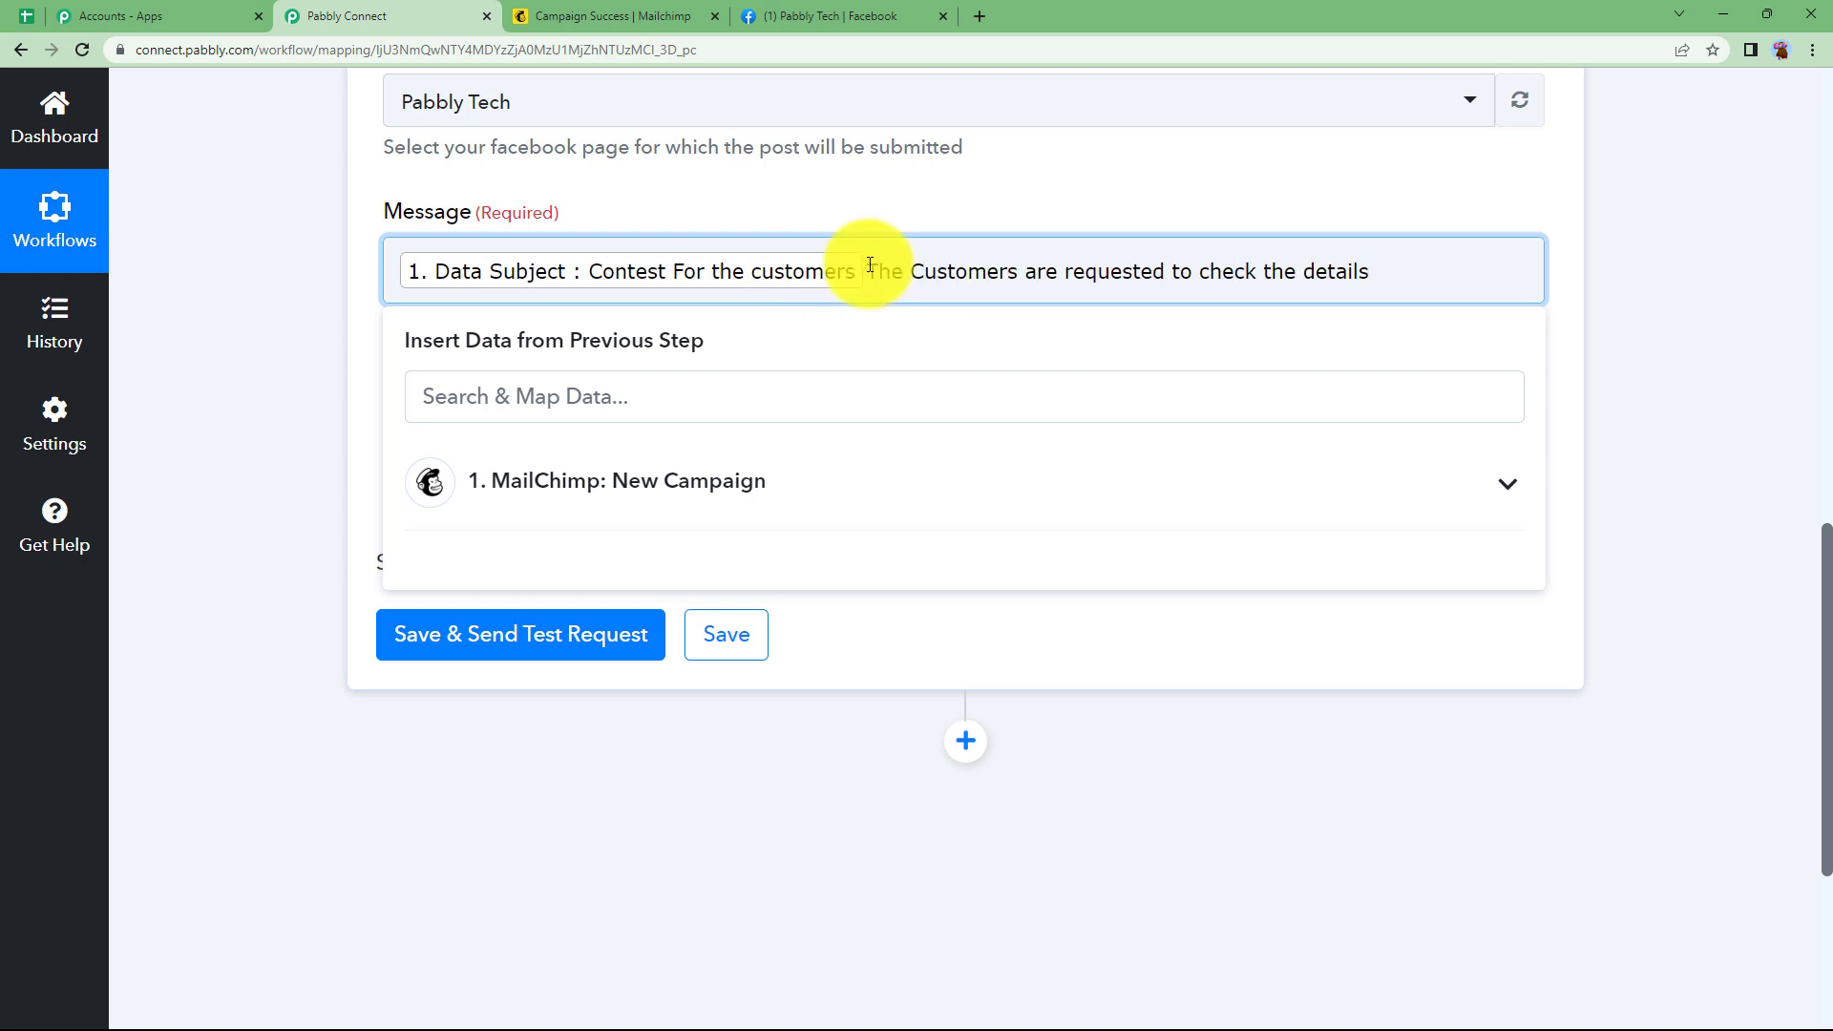
type(" on our website.")
left_click(869, 270)
type("\\n")
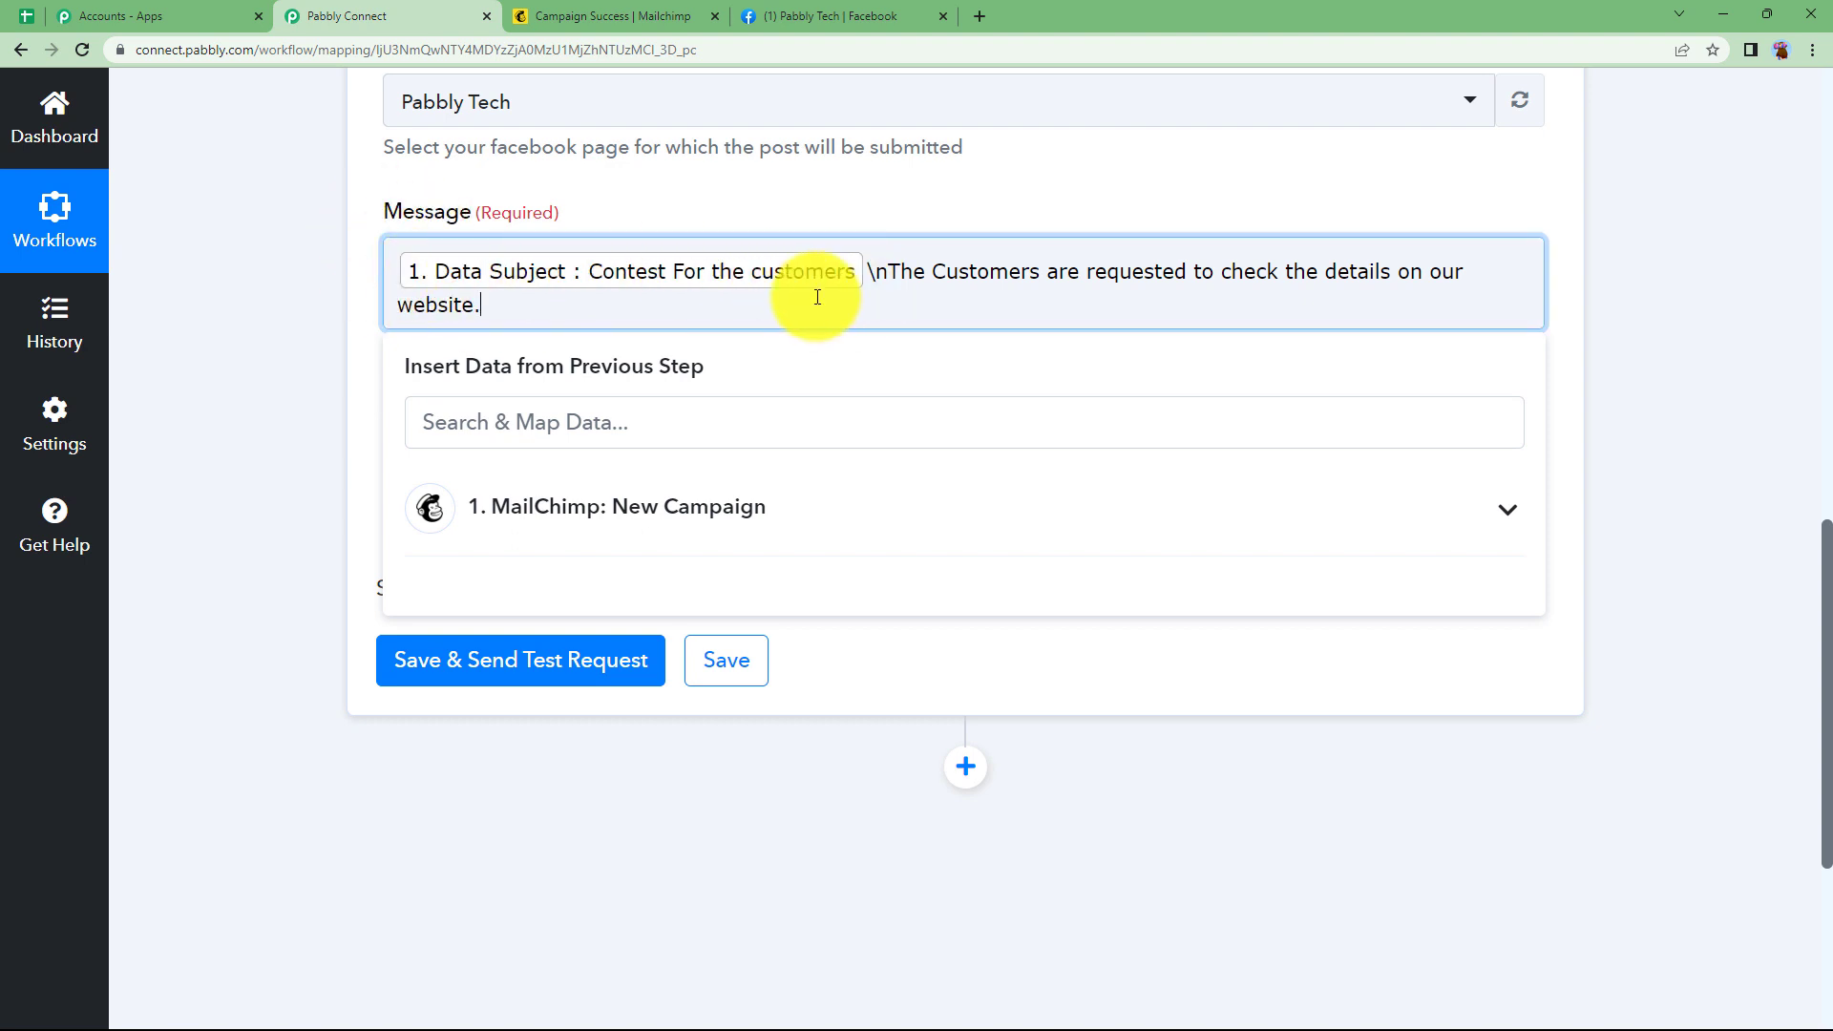
left_click(320, 367)
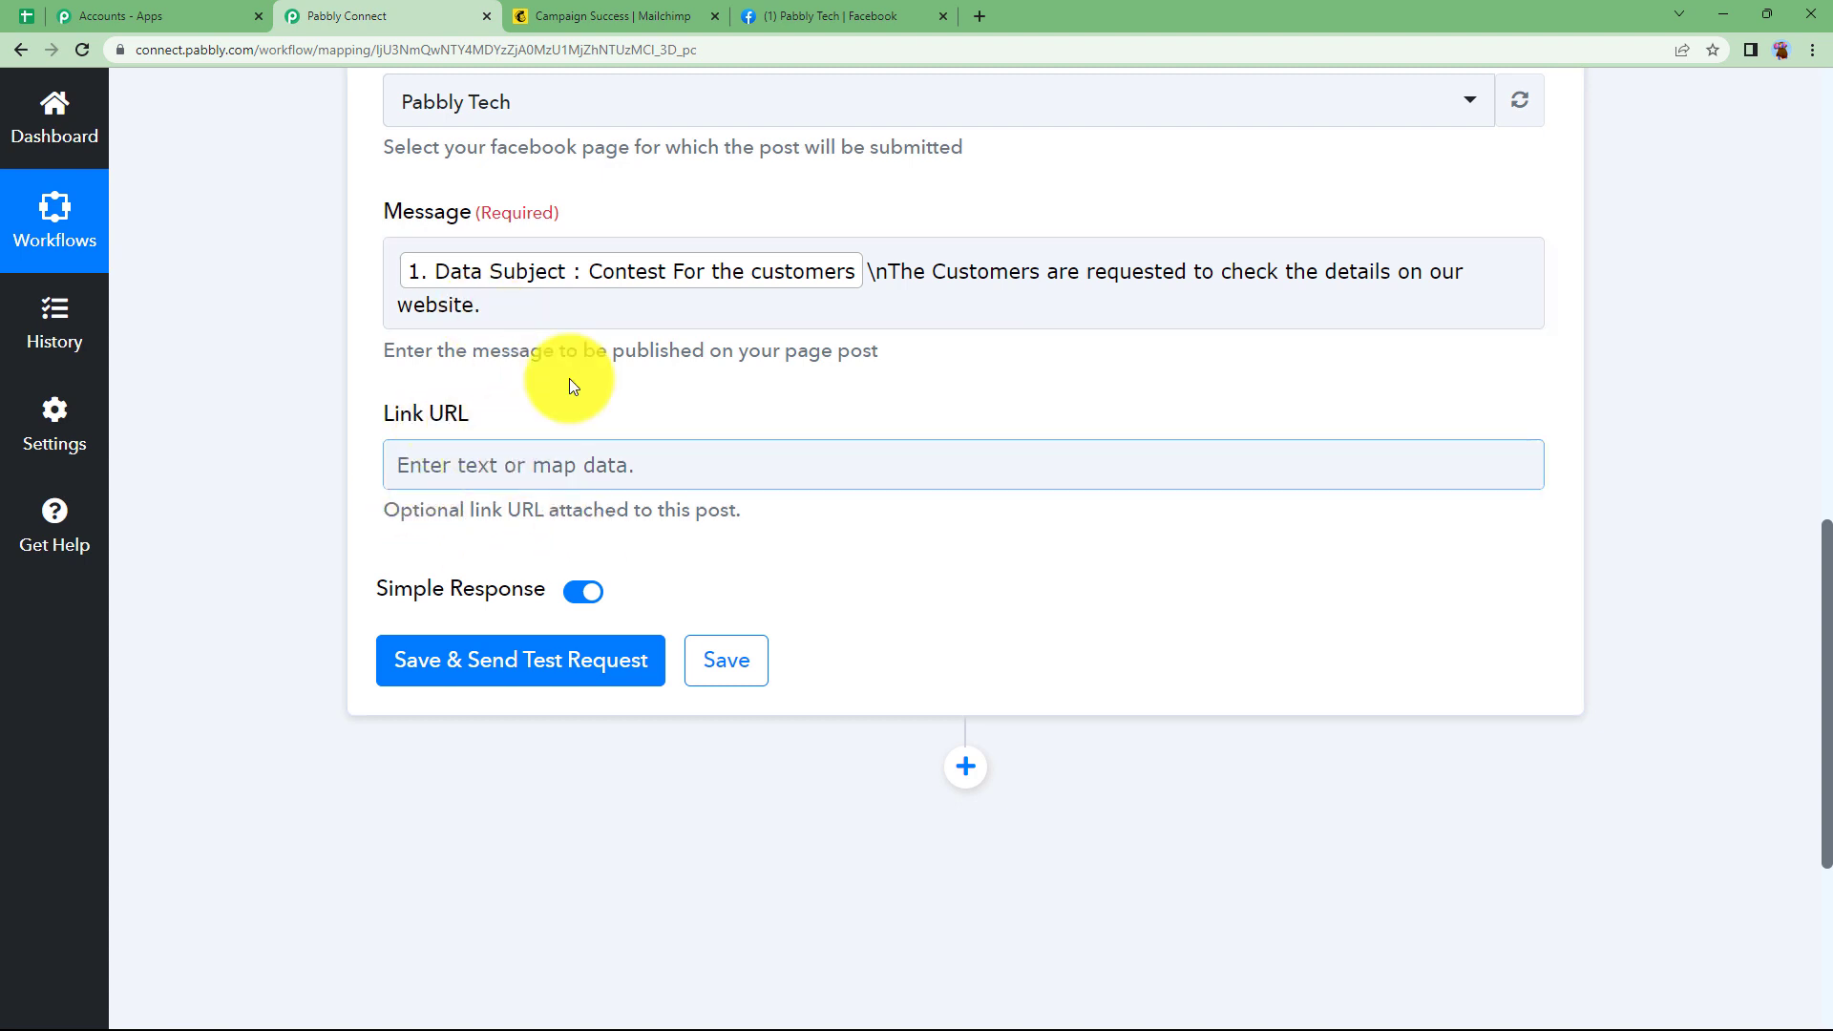
Step: Leave the link URL field empty without mapping any Mailchimp field
left_click(667, 462)
scroll(521, 515, "down", 2)
left_click(520, 515)
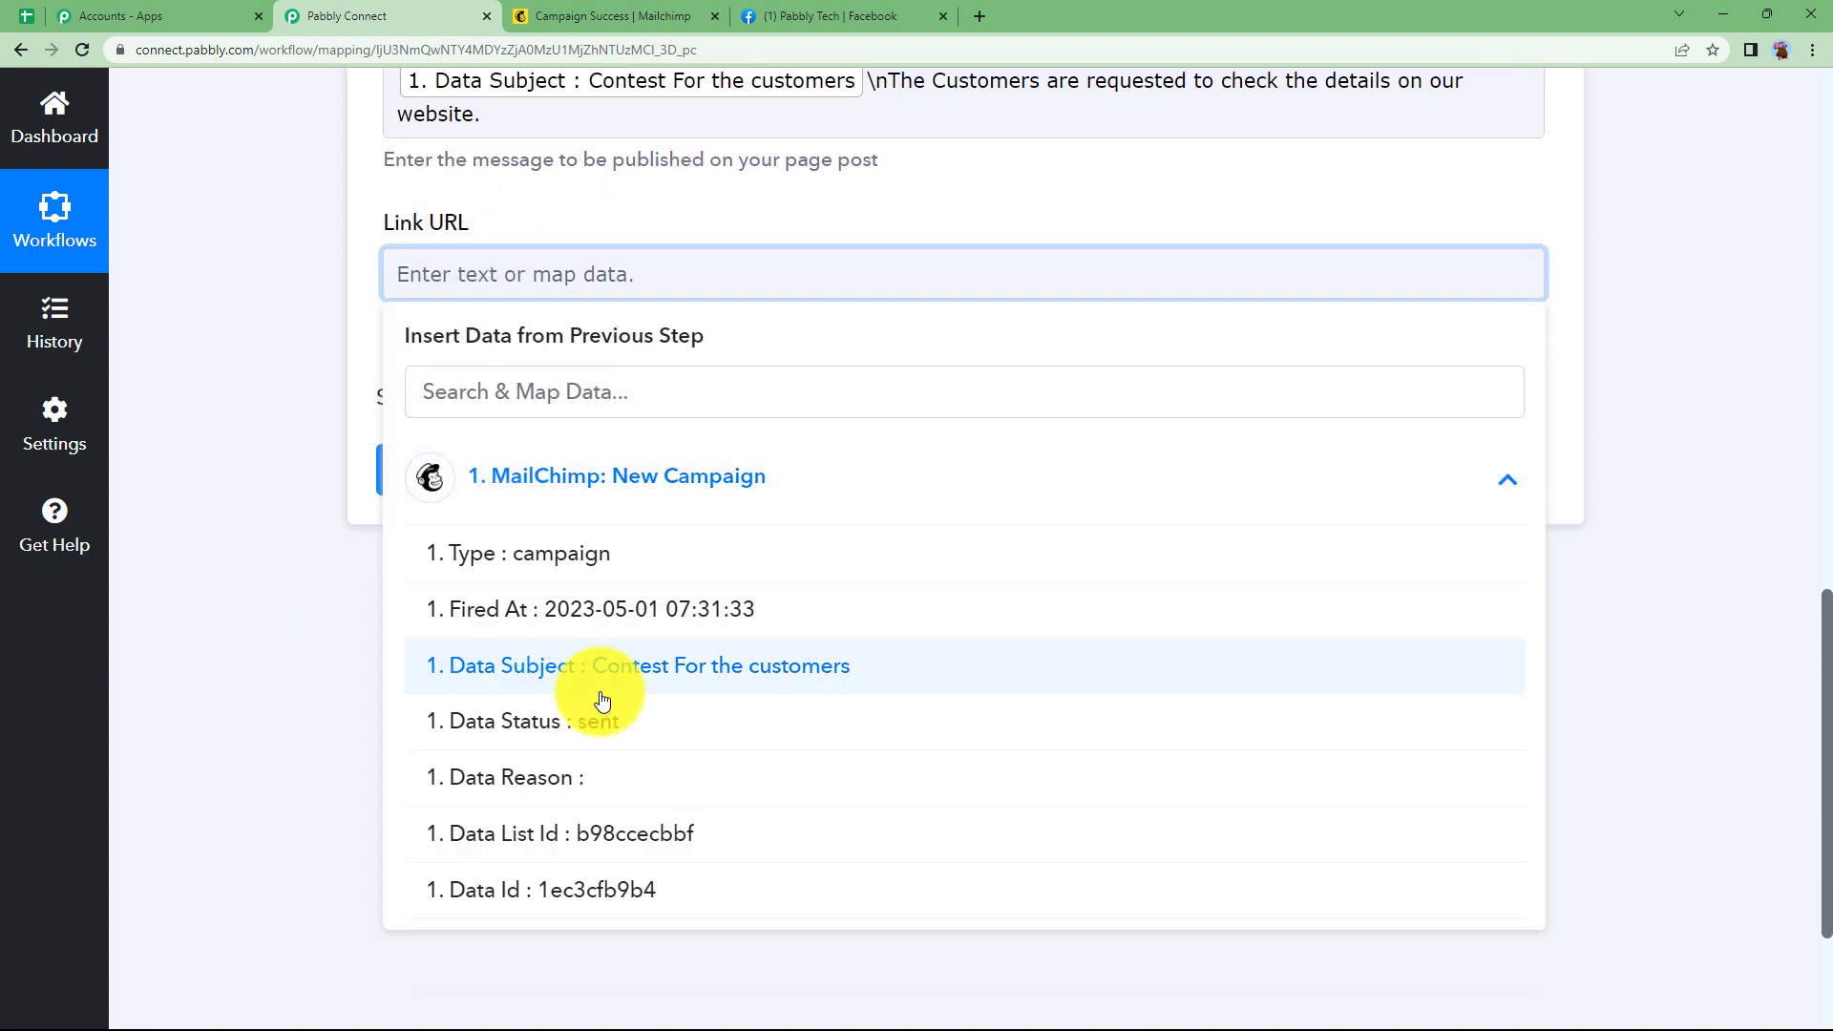
scroll(655, 871, "down", 3)
scroll(469, 523, "up", 3)
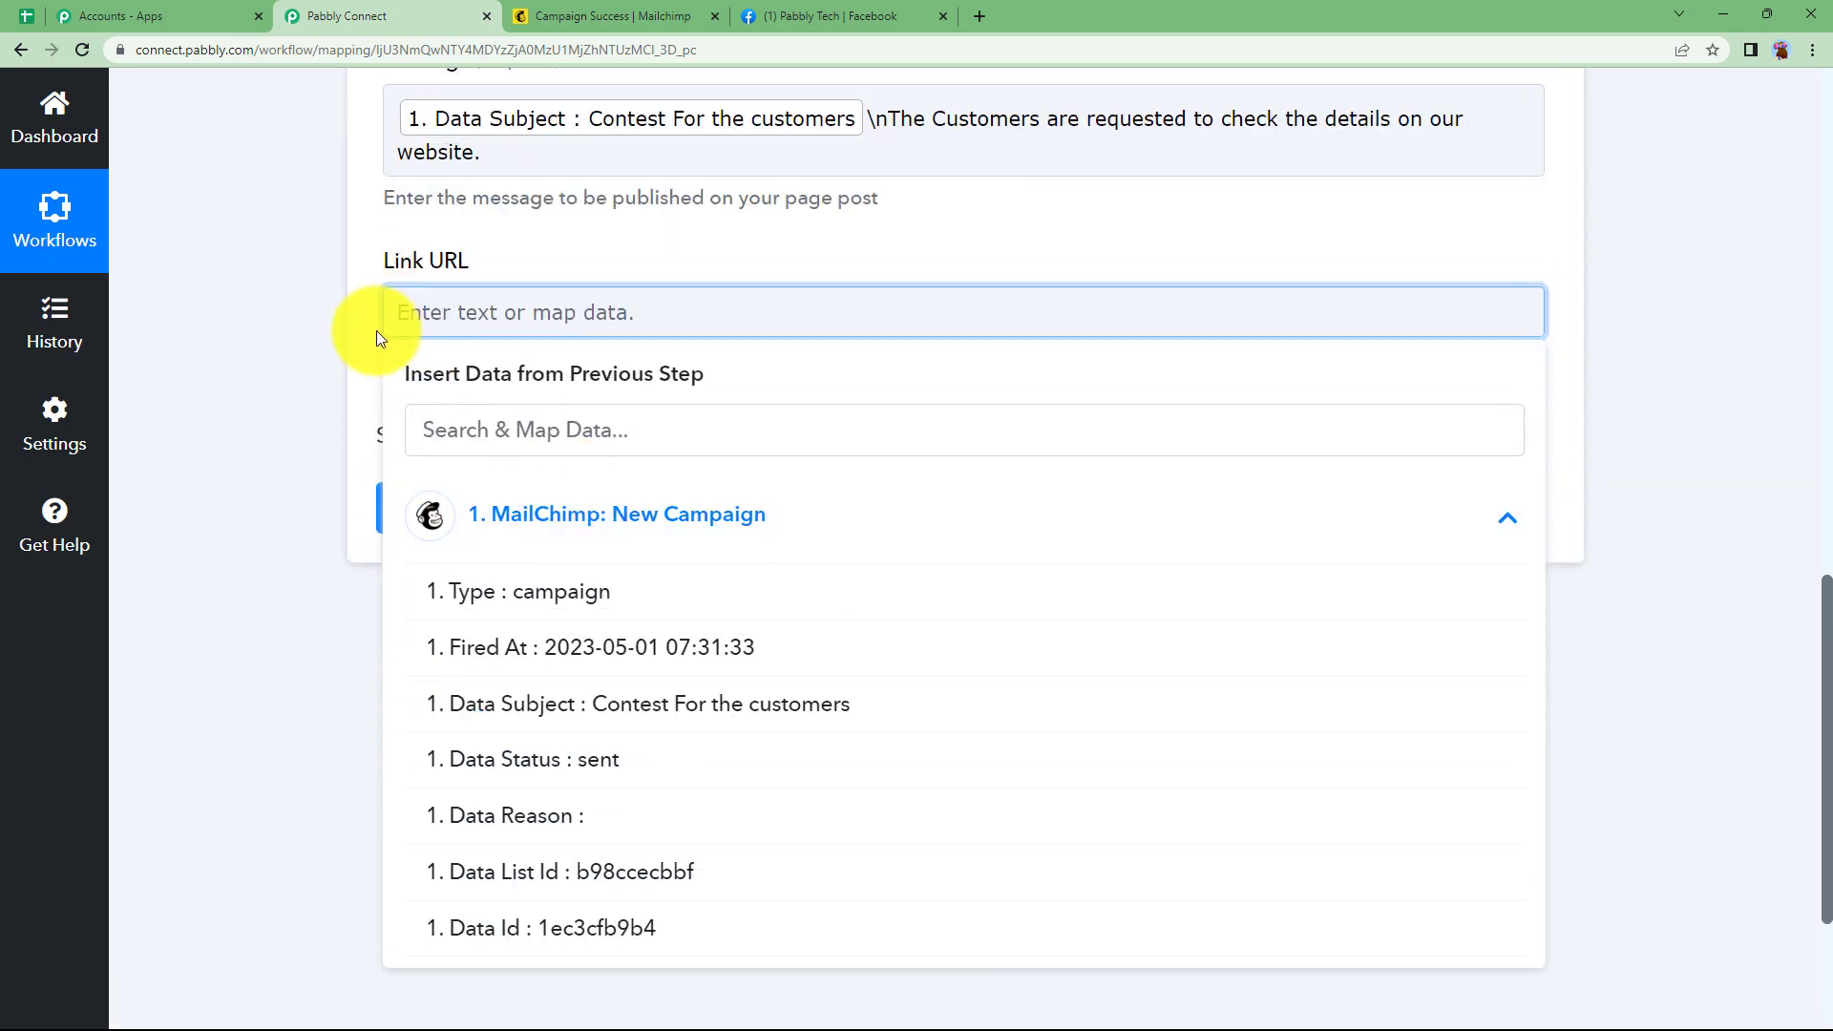
left_click(350, 341)
scroll(393, 433, "up", 2)
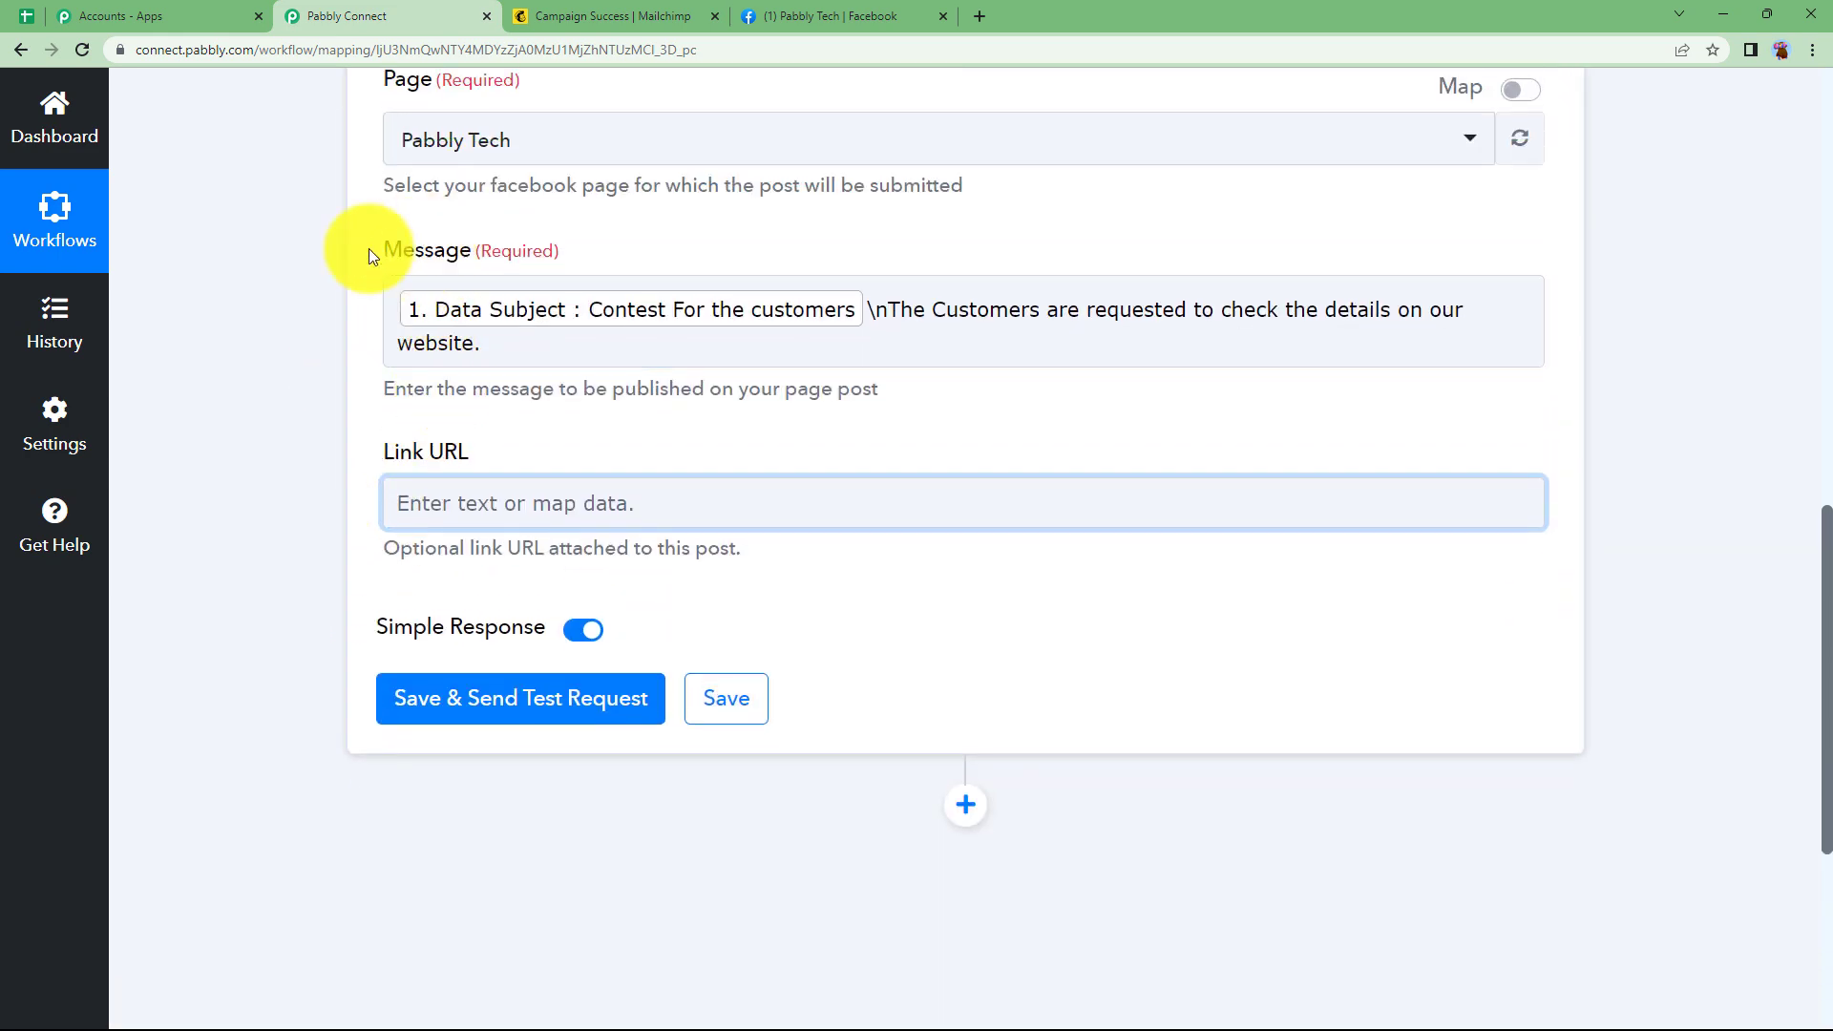
scroll(286, 382, "up", 2)
Step: Save the action, send a test post, and confirm the returned post Id
left_click(571, 896)
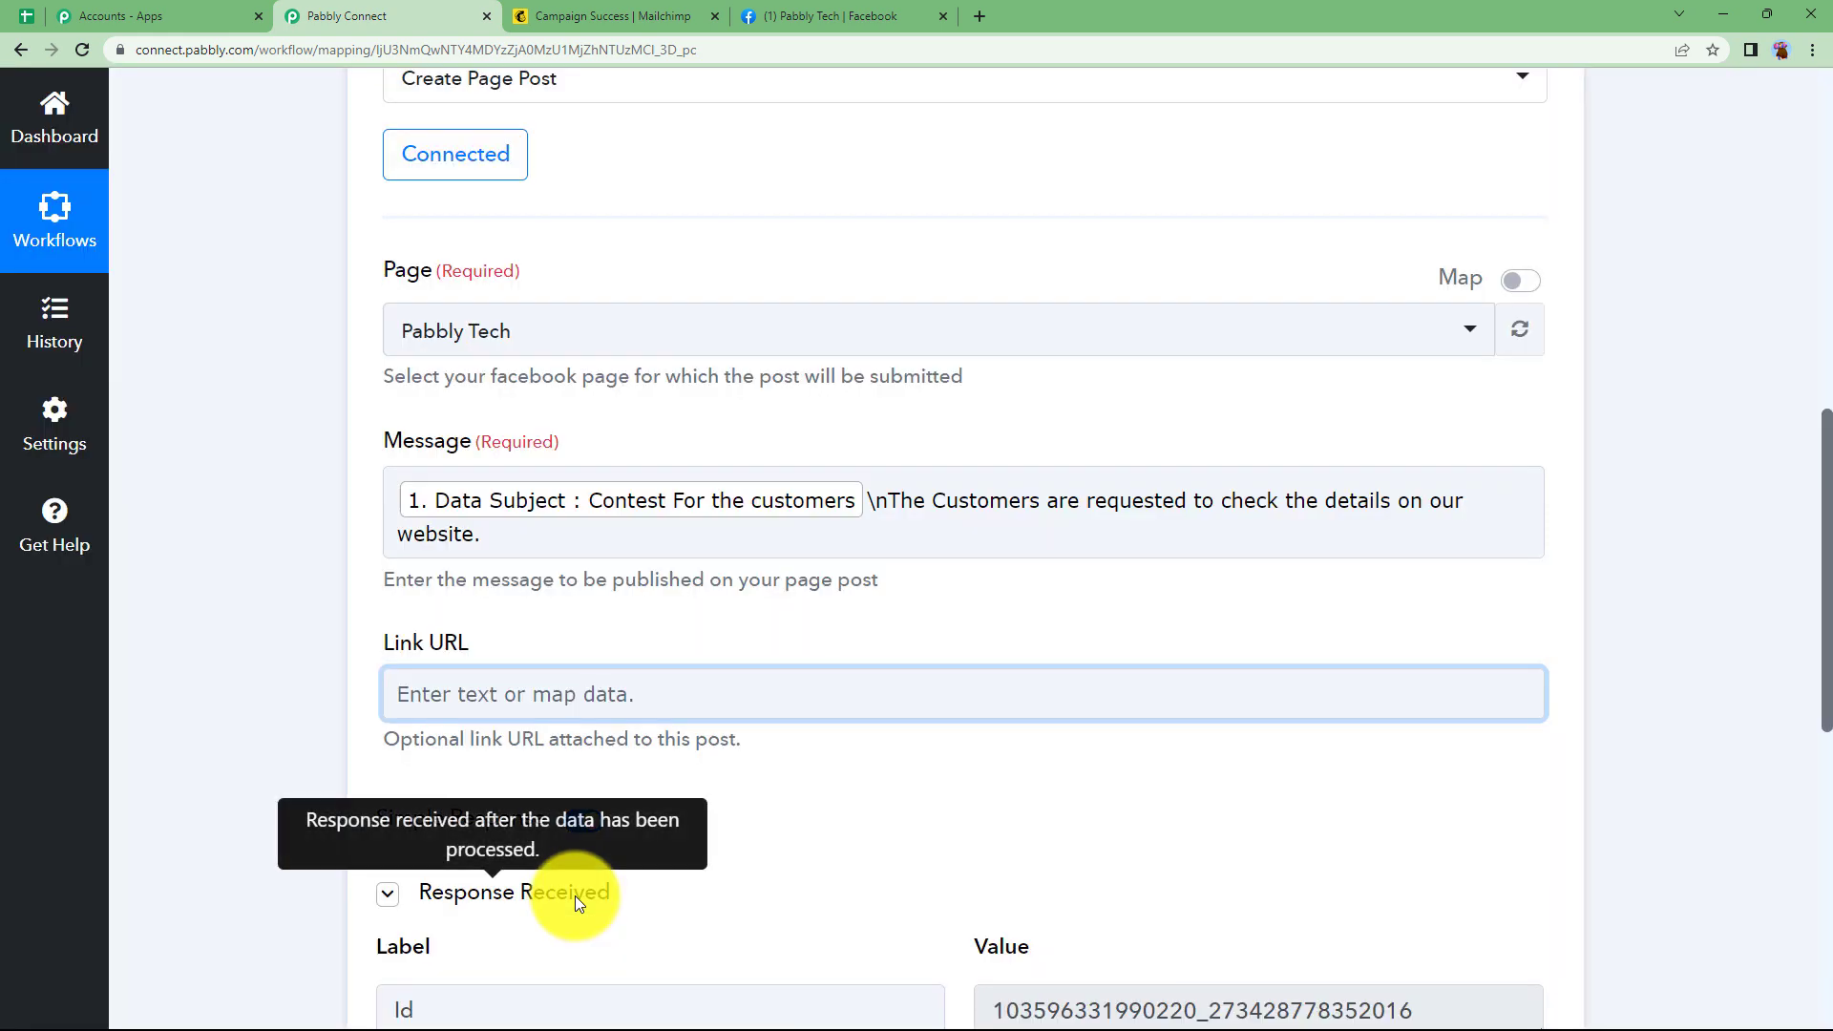
scroll(374, 735, "down", 3)
left_click_drag(392, 729, 1460, 748)
left_click(1349, 822)
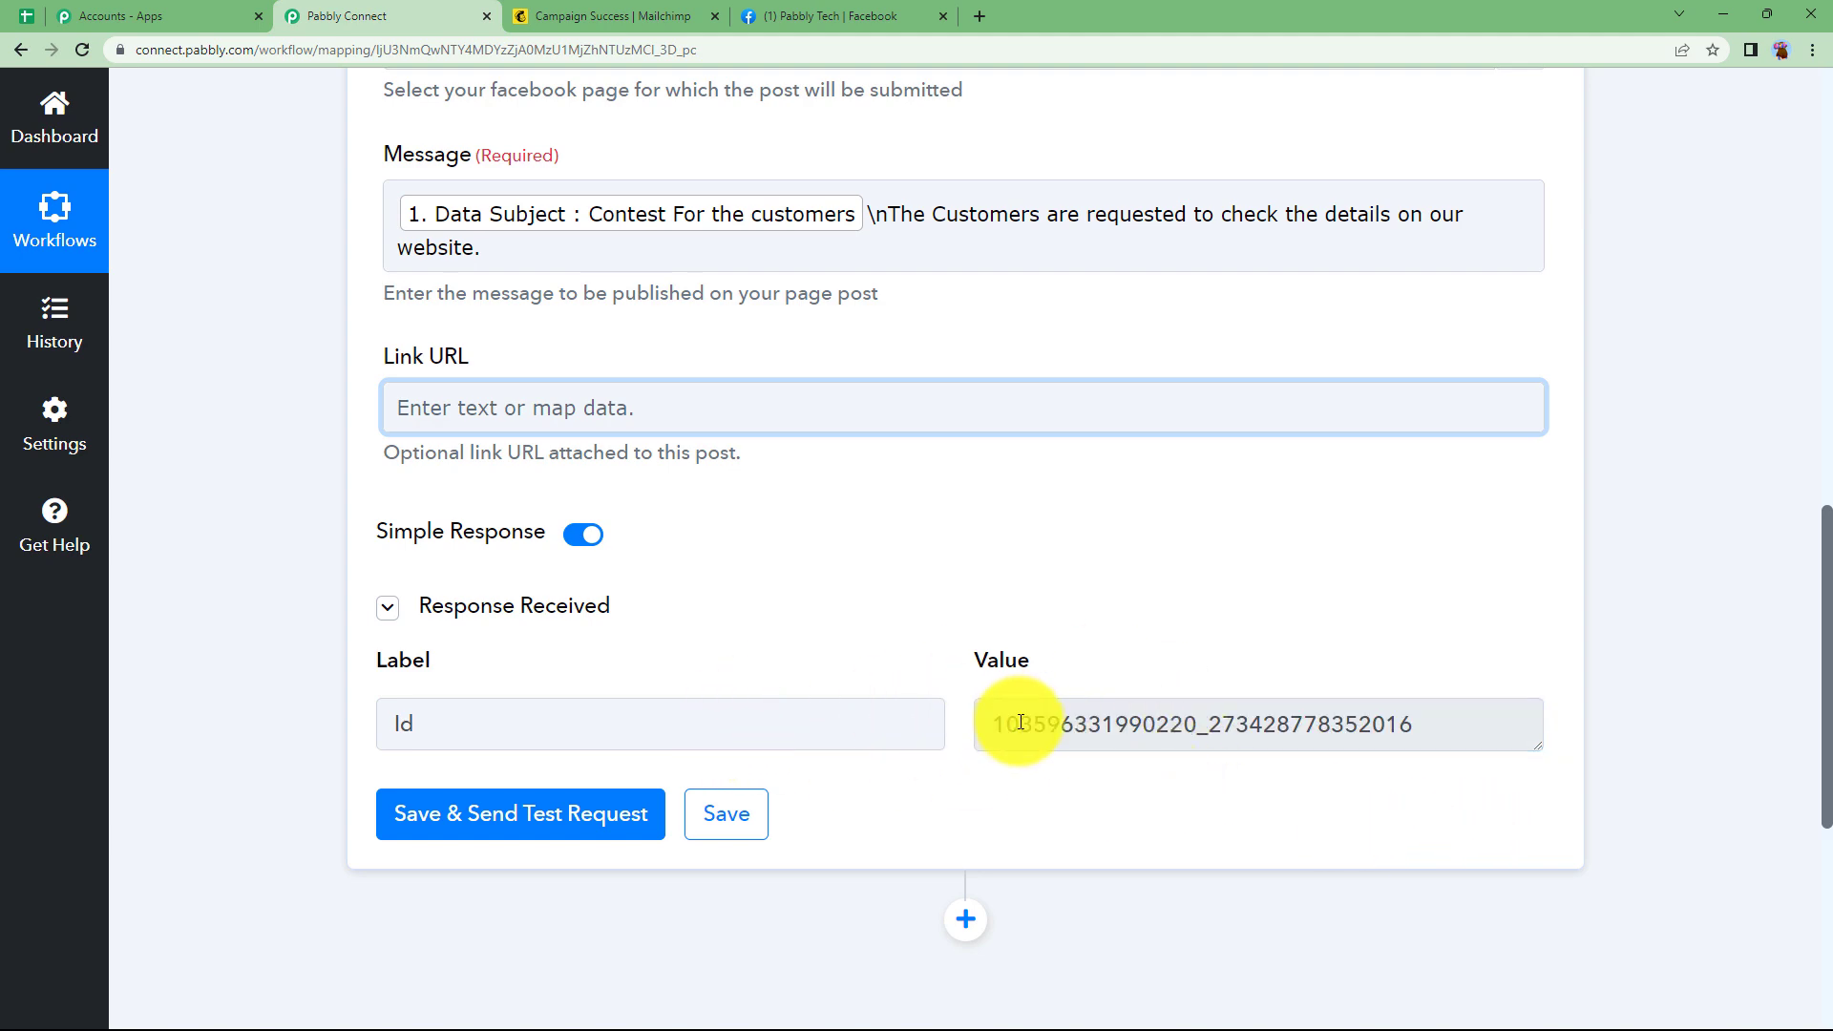
scroll(993, 605, "up", 6)
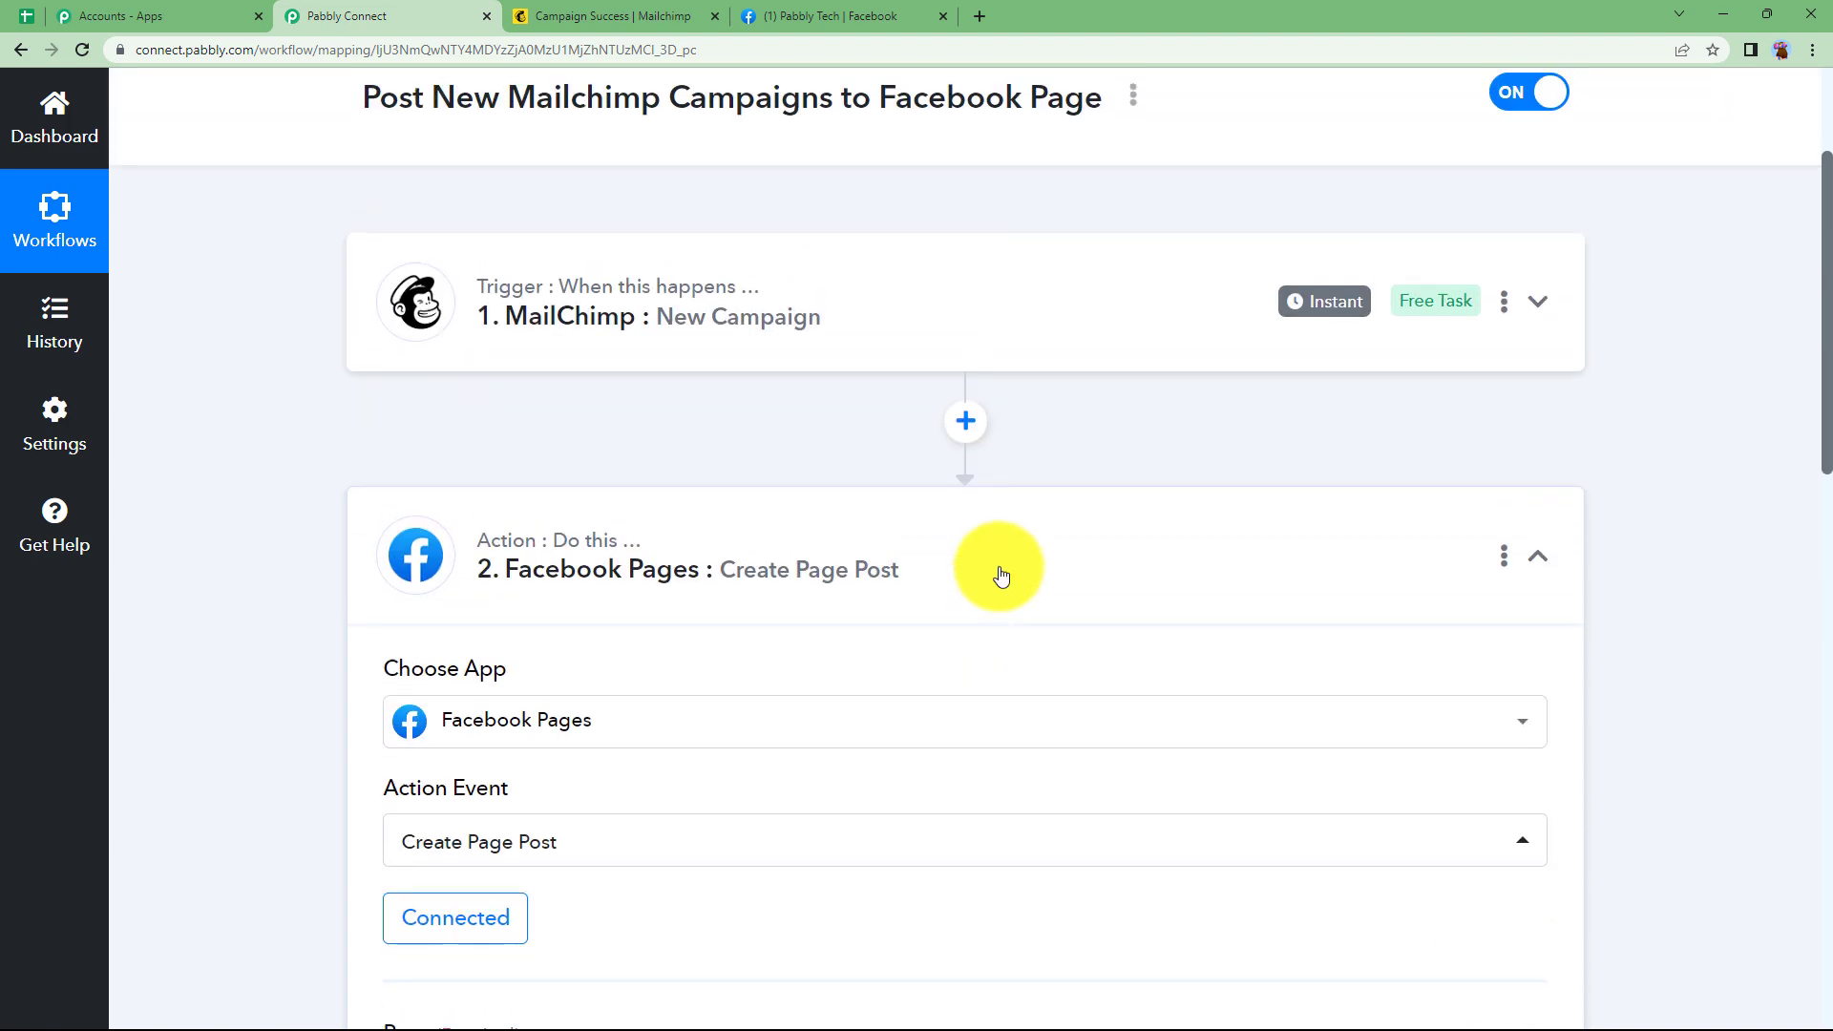
left_click(994, 573)
Step: Check the Pabbly Tech Facebook page for the new 'Contest For the customers' post
left_click(845, 9)
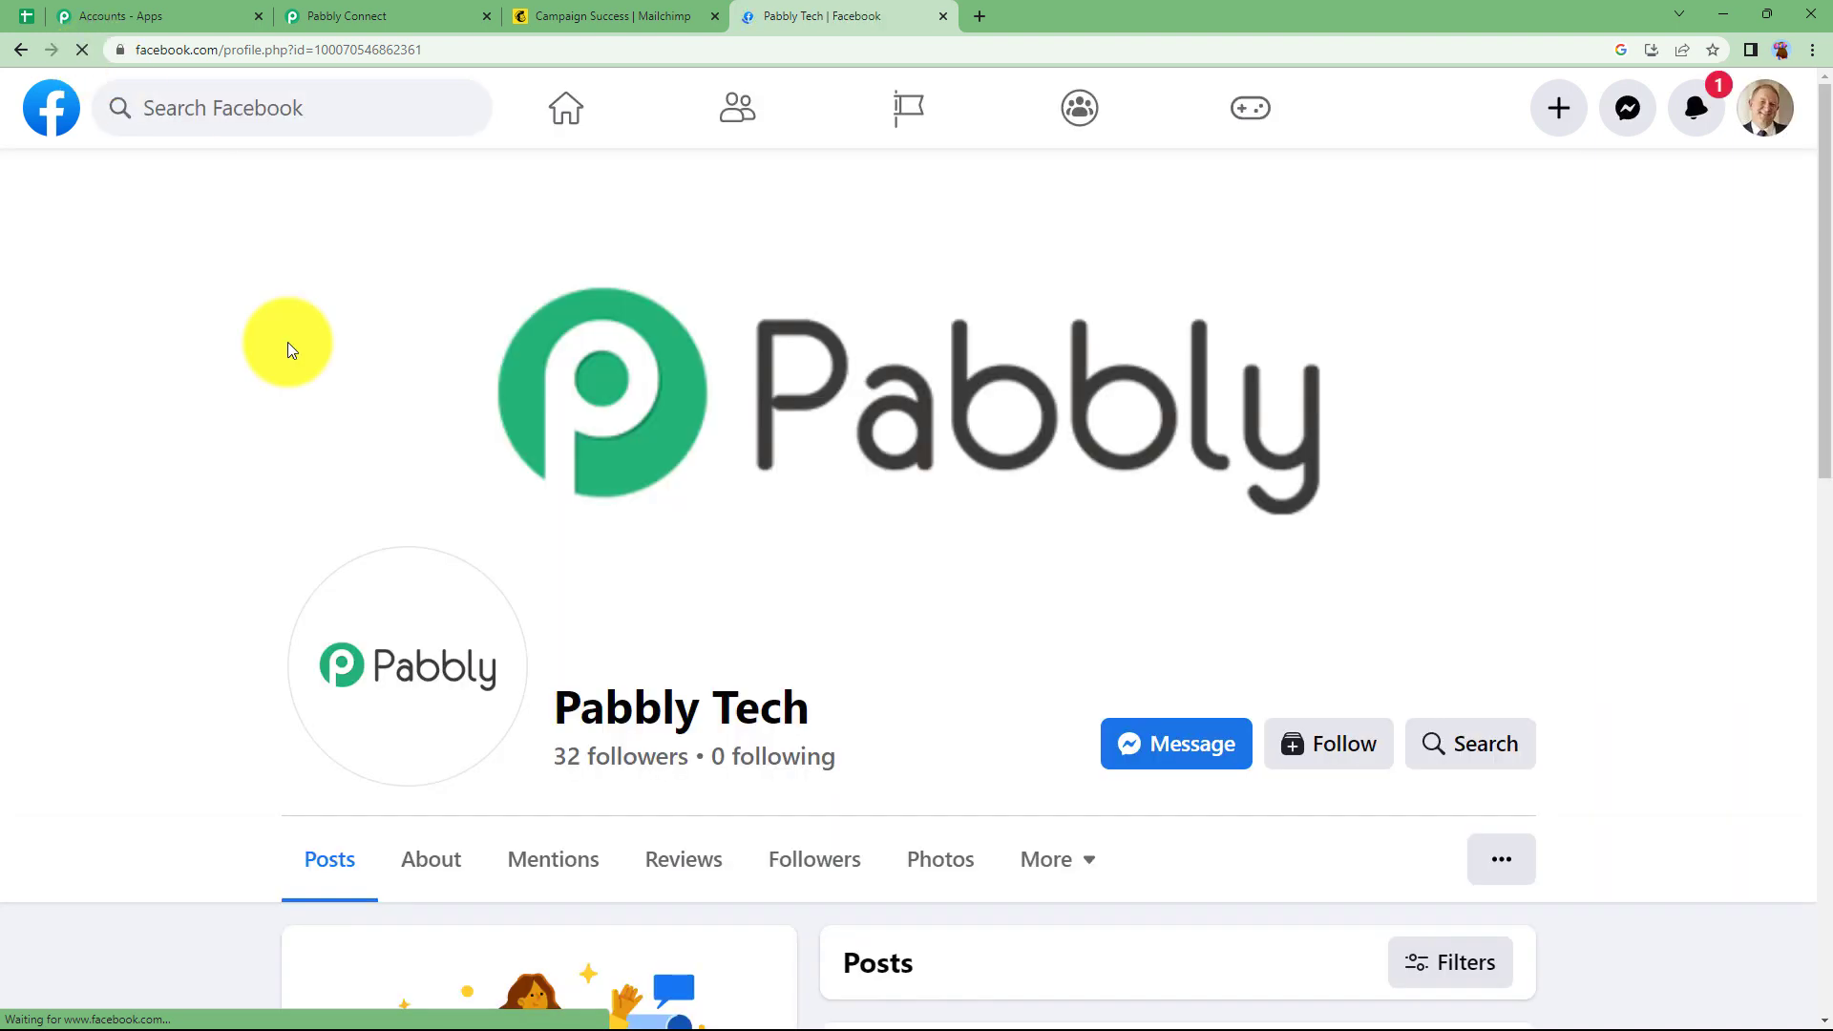
scroll(872, 716, "down", 6)
left_click_drag(845, 490, 1108, 491)
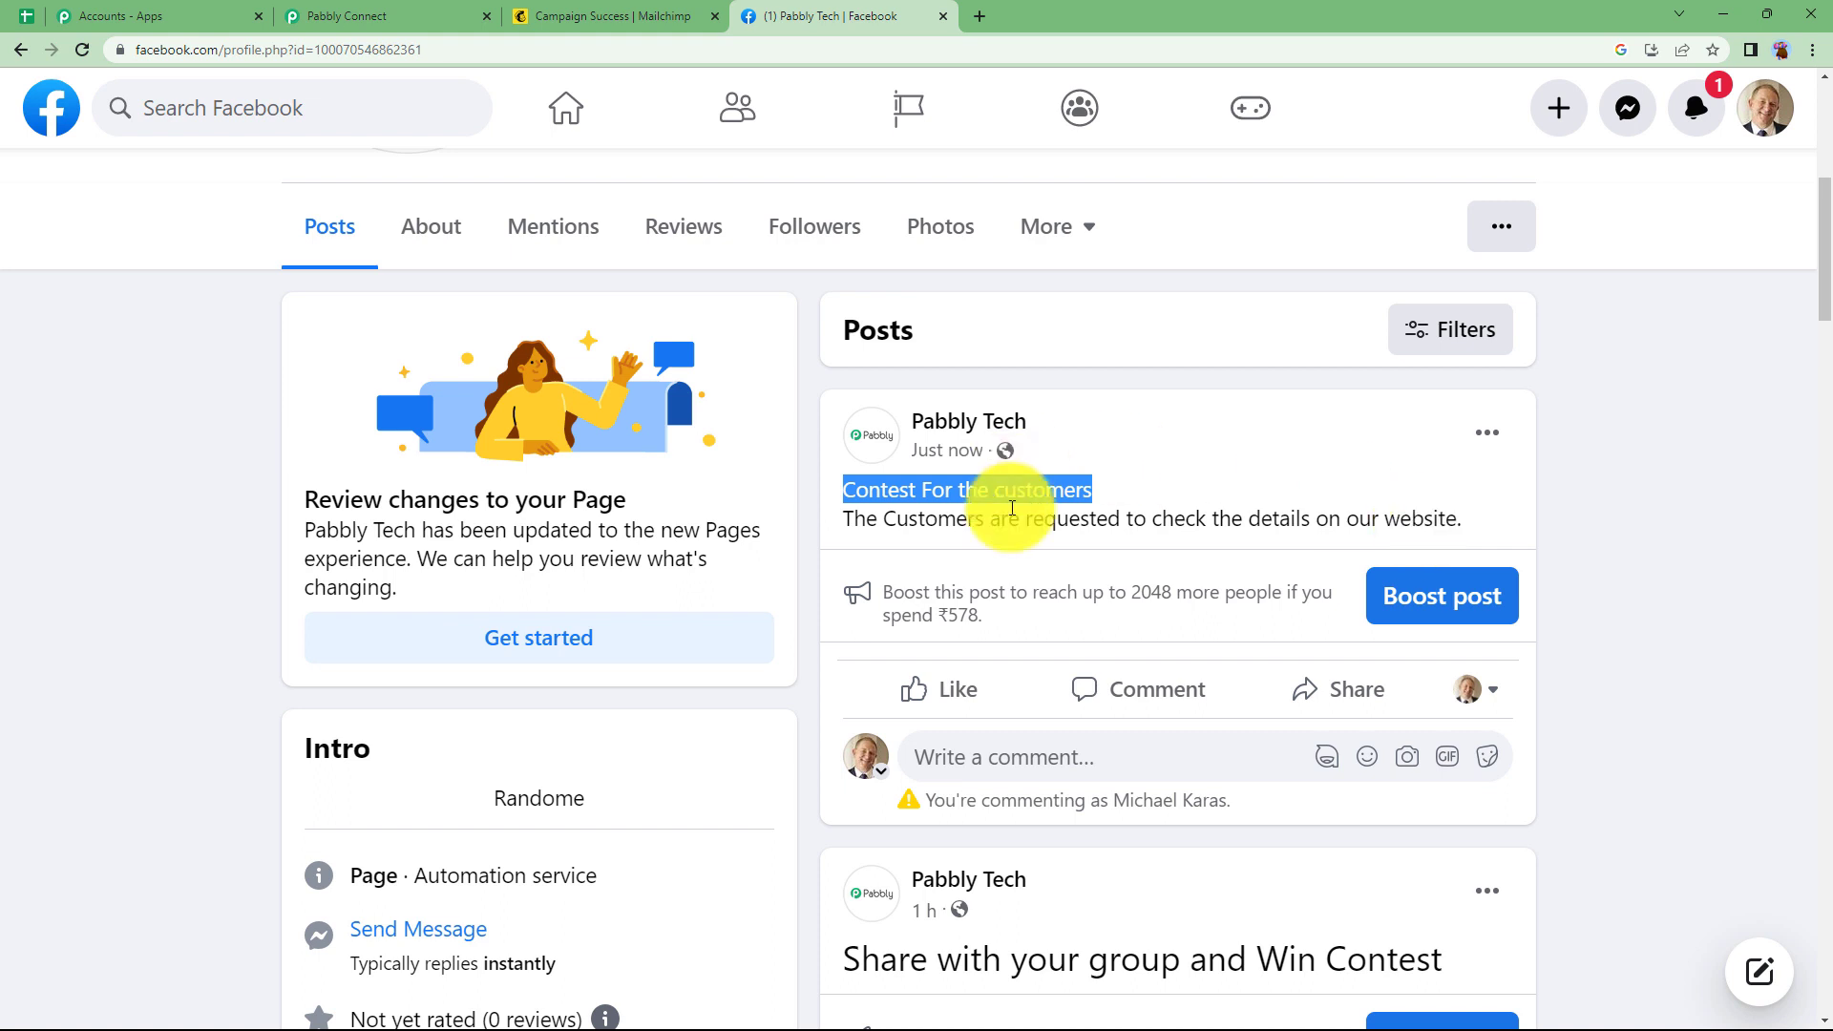
left_click(1119, 474)
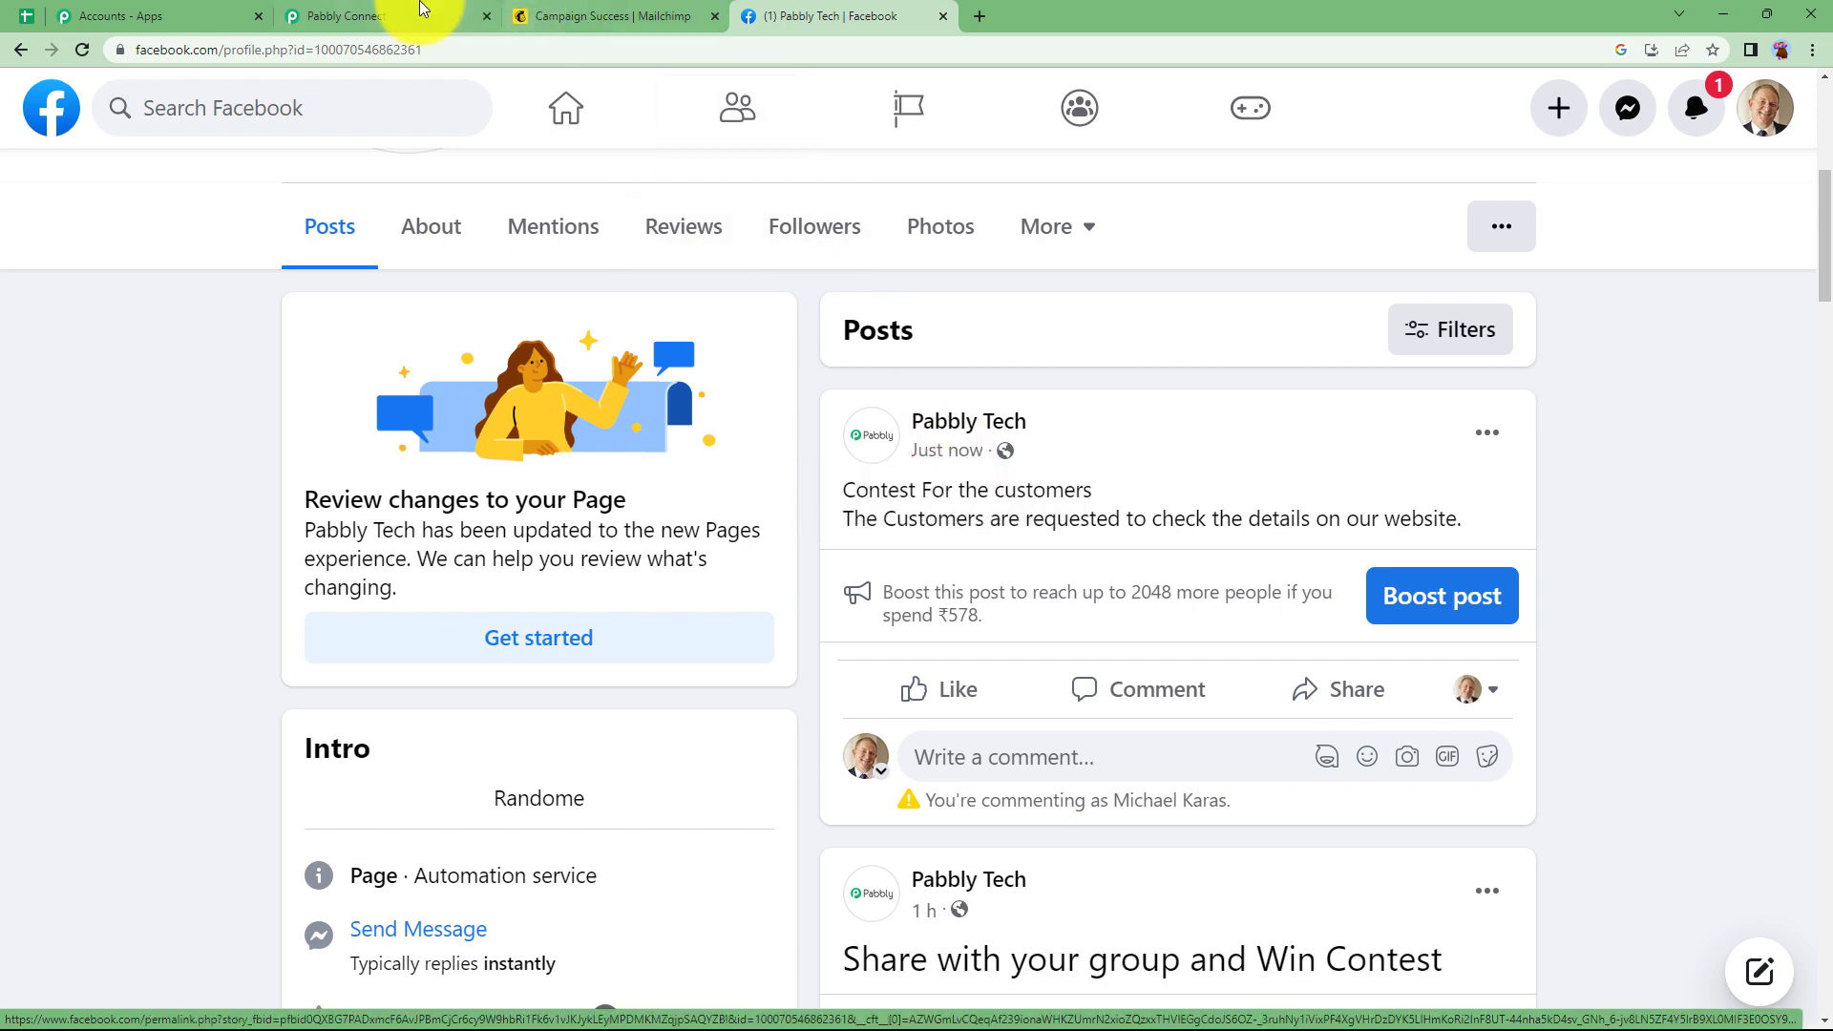
Step: Return to the top of the 'Post New Mailchimp Campaigns to Facebook Page' workflow
left_click(401, 16)
scroll(594, 743, "up", 2)
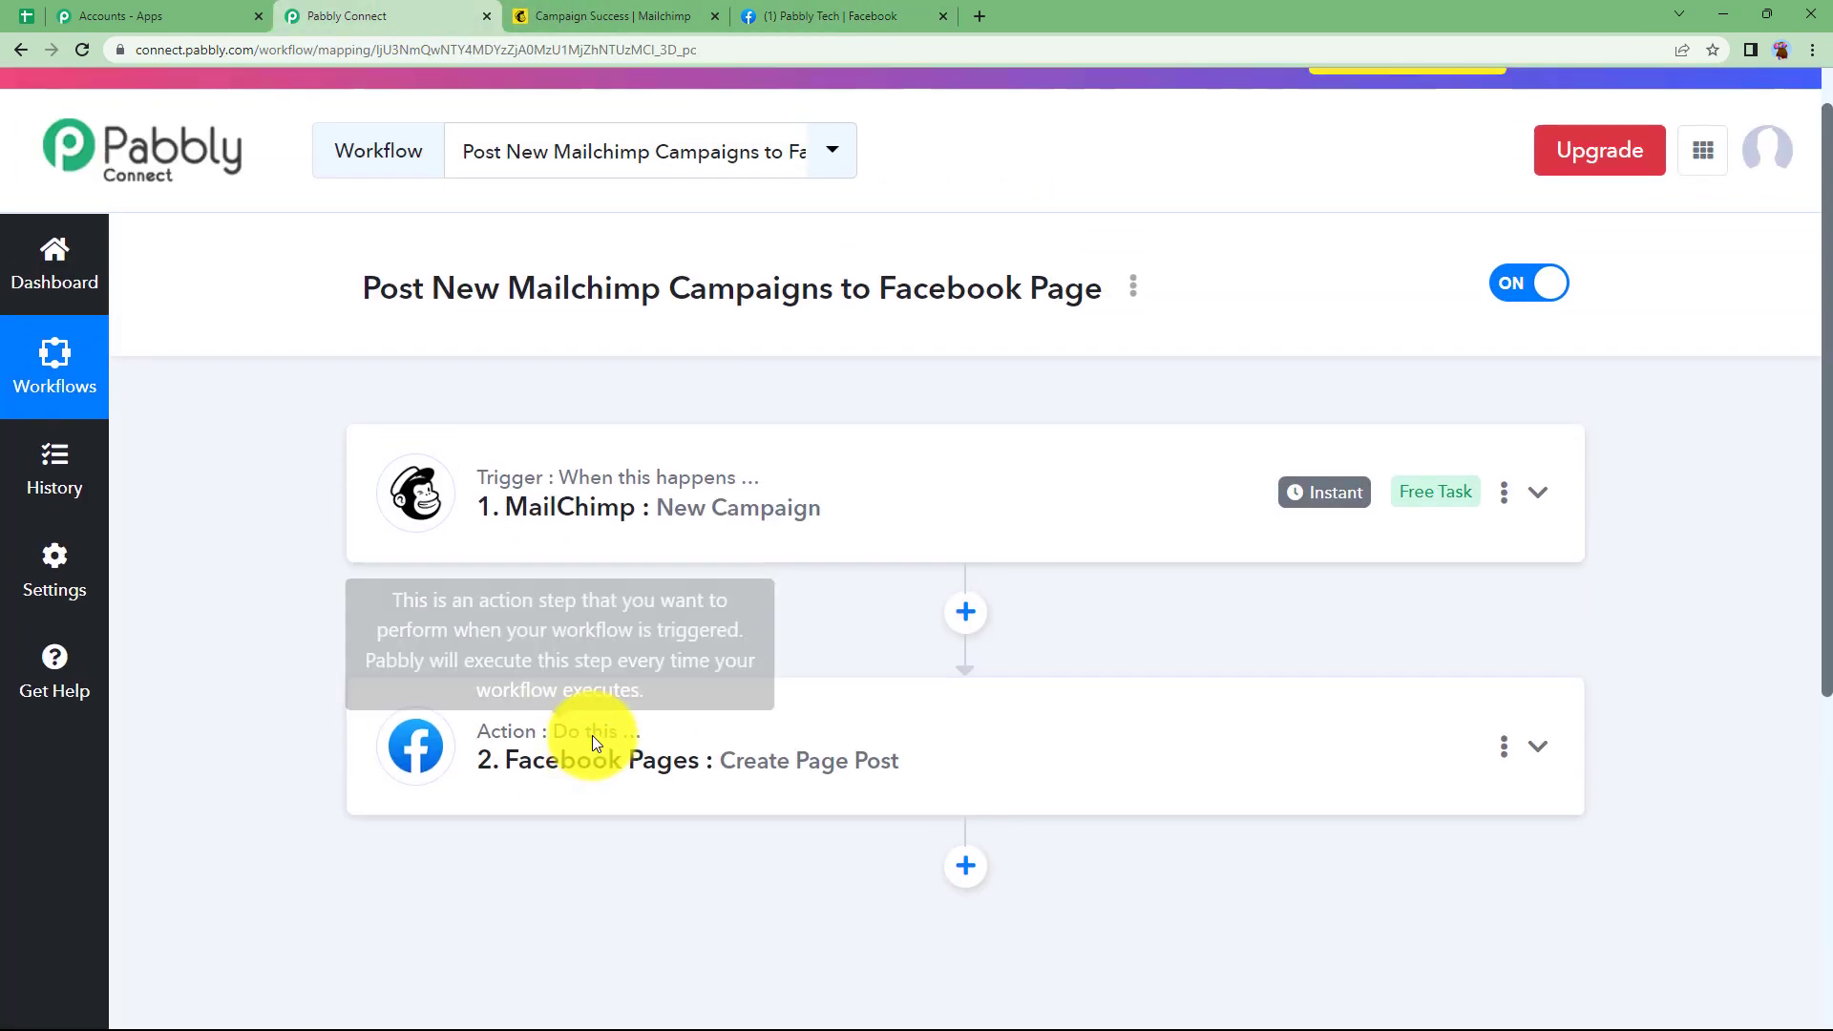